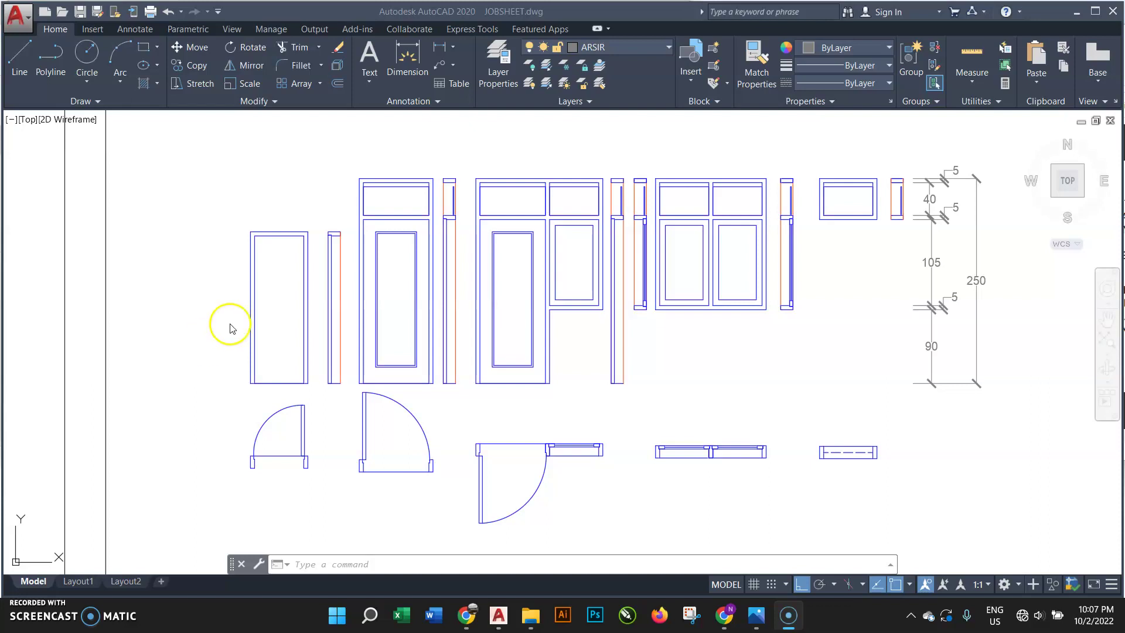
- Copy the sheet border and title block to the right of the original
scroll(458, 280, "down", 2)
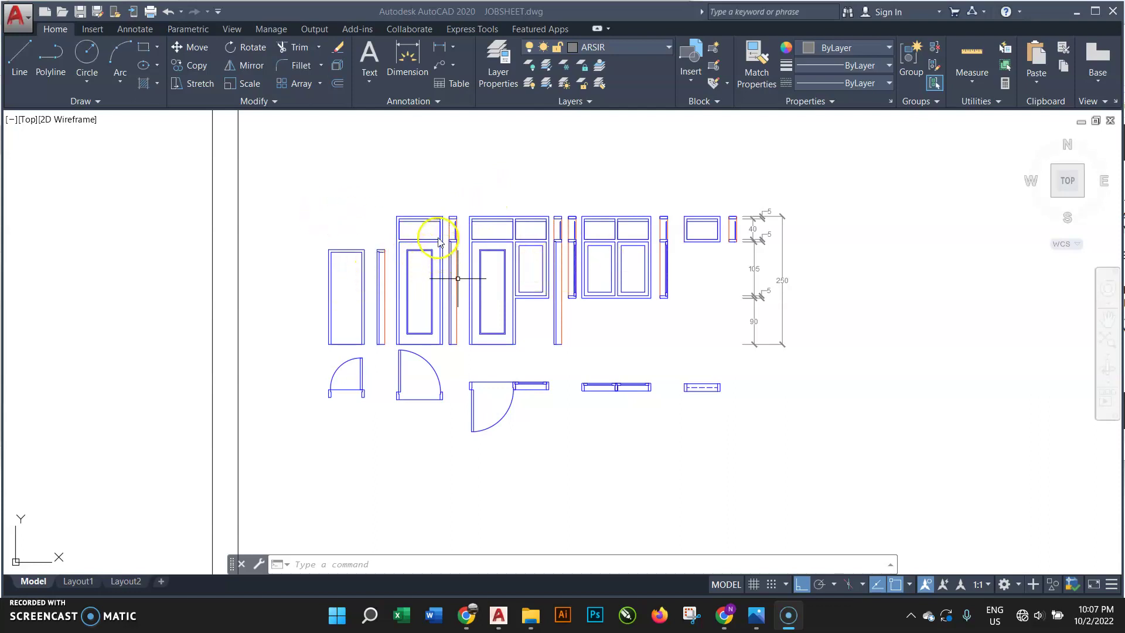
scroll(431, 212, "up", 2)
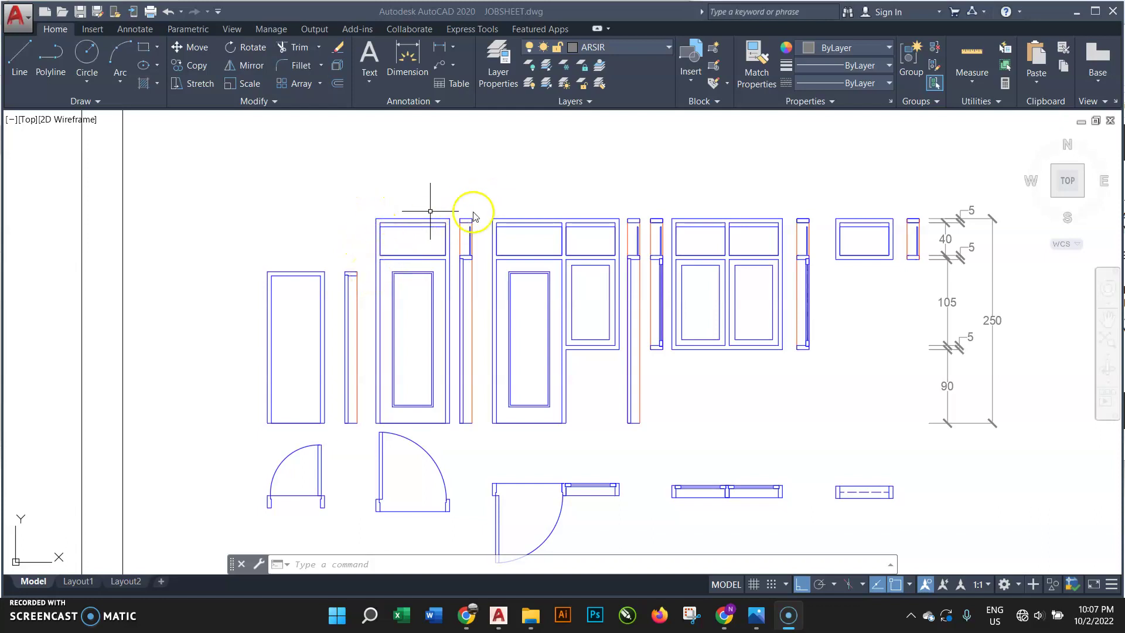
scroll(443, 235, "down", 6)
scroll(458, 400, "down", 2)
scroll(447, 416, "down", 1)
left_click(543, 329)
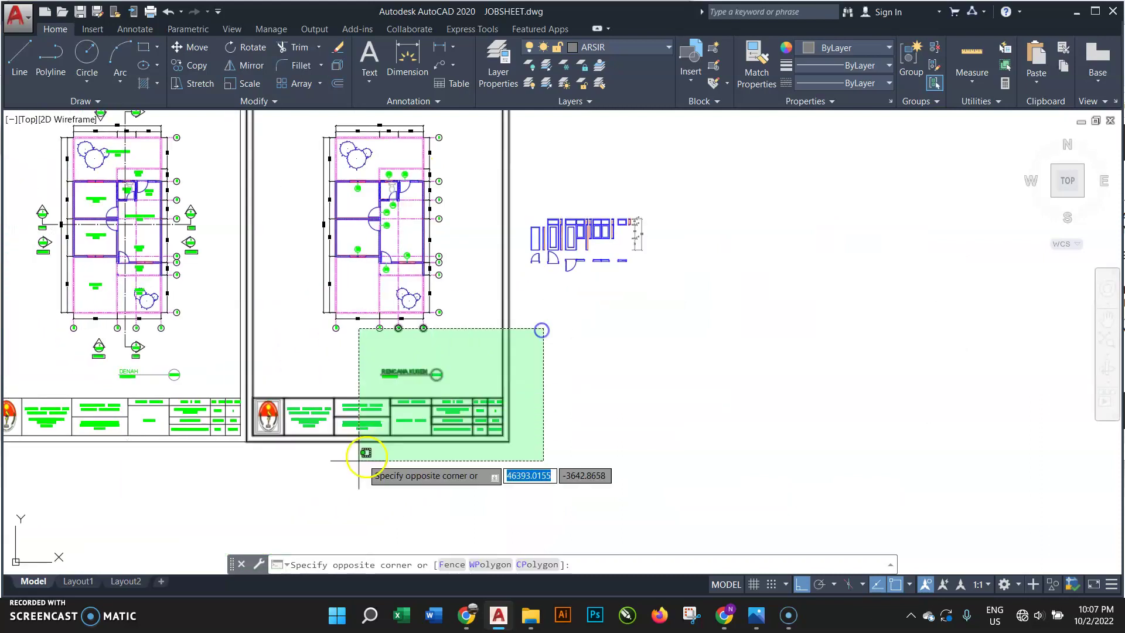
left_click(282, 484)
key("Escape")
left_click(556, 345)
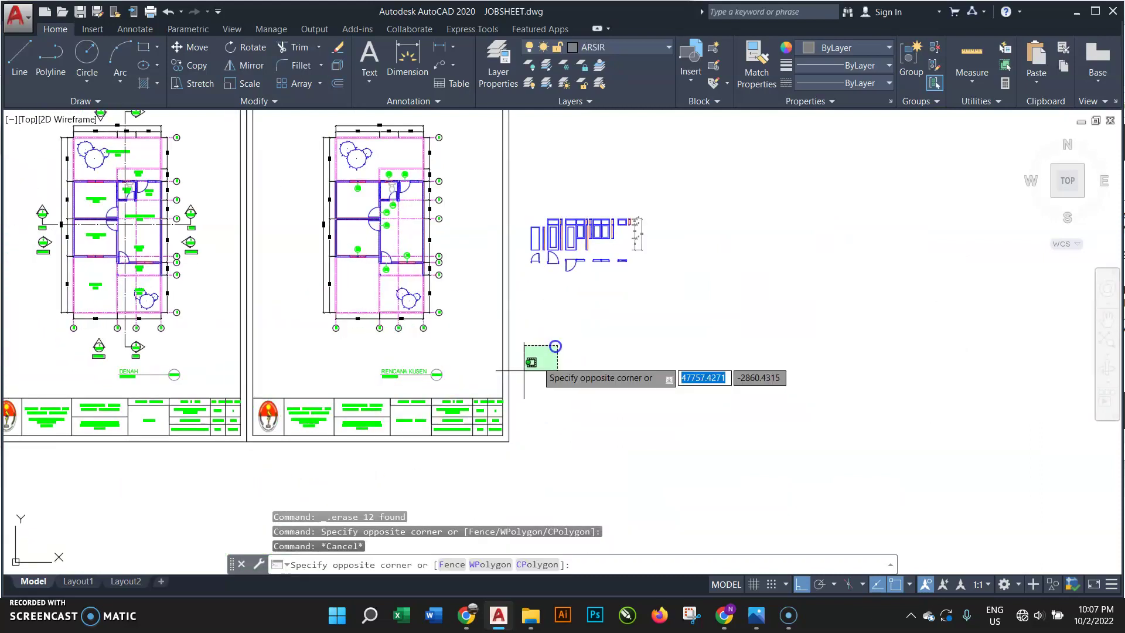
left_click(261, 485)
key("Return")
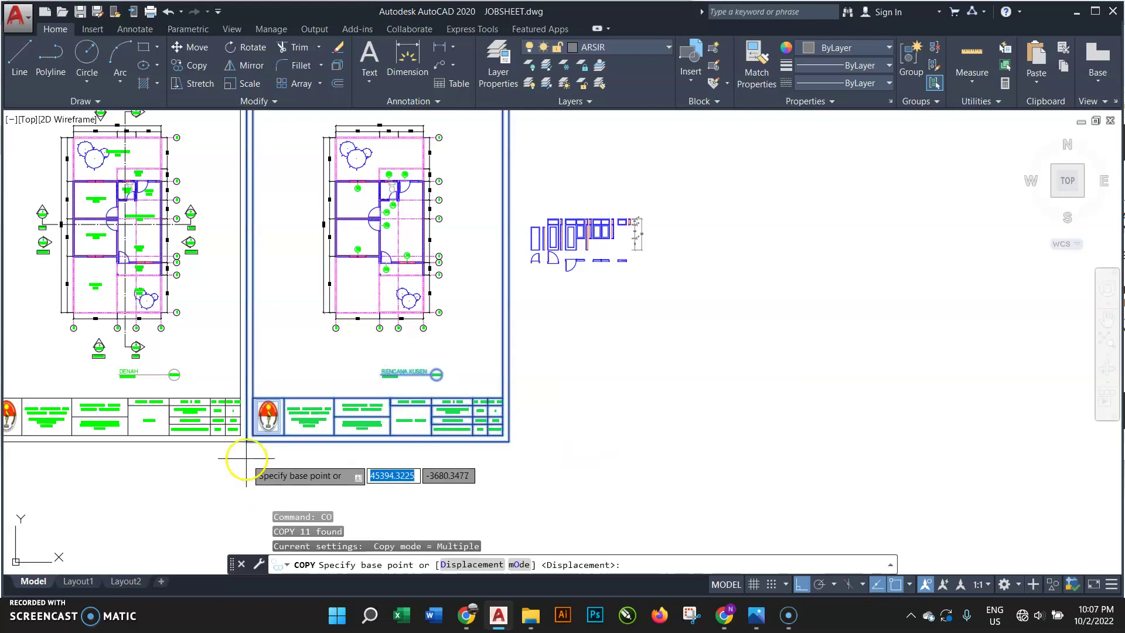
left_click(246, 441)
left_click(721, 443)
key("Escape")
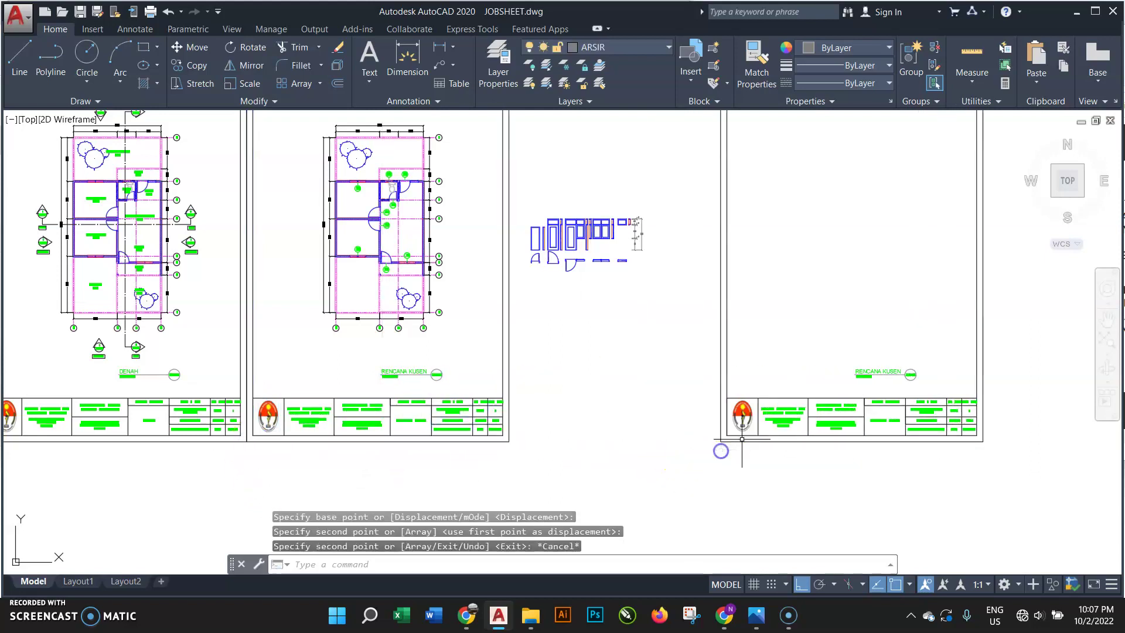
- Scale the copied sheet frame by 0.25 about its lower-left corner
middle_click_drag(941, 370, 703, 373)
left_click(761, 329)
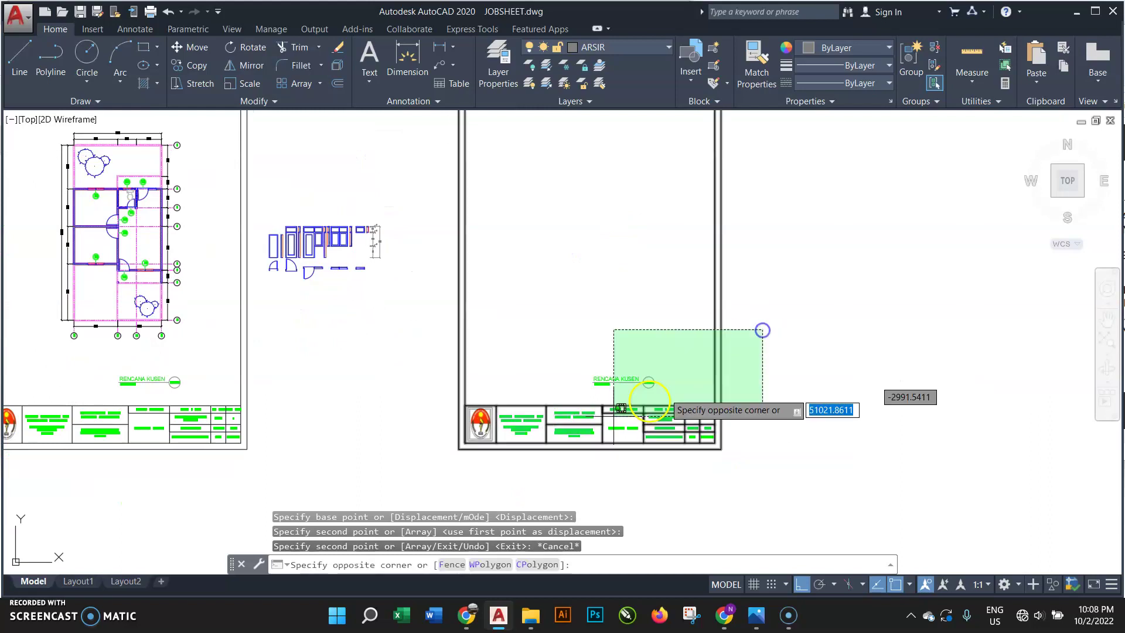
left_click(445, 469)
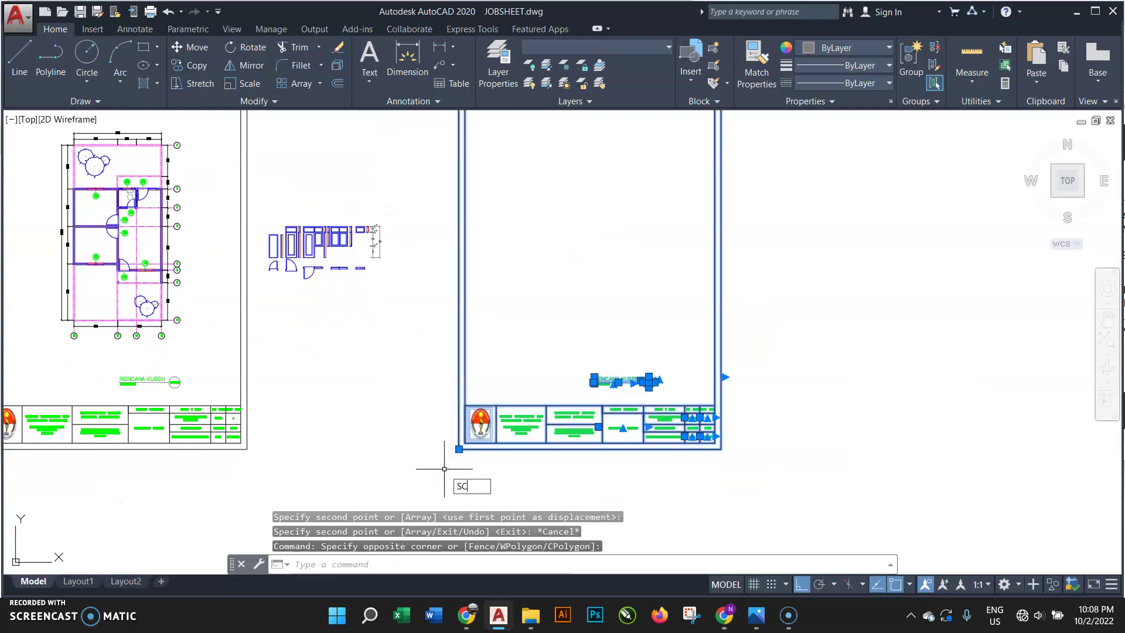
right_click(454, 459)
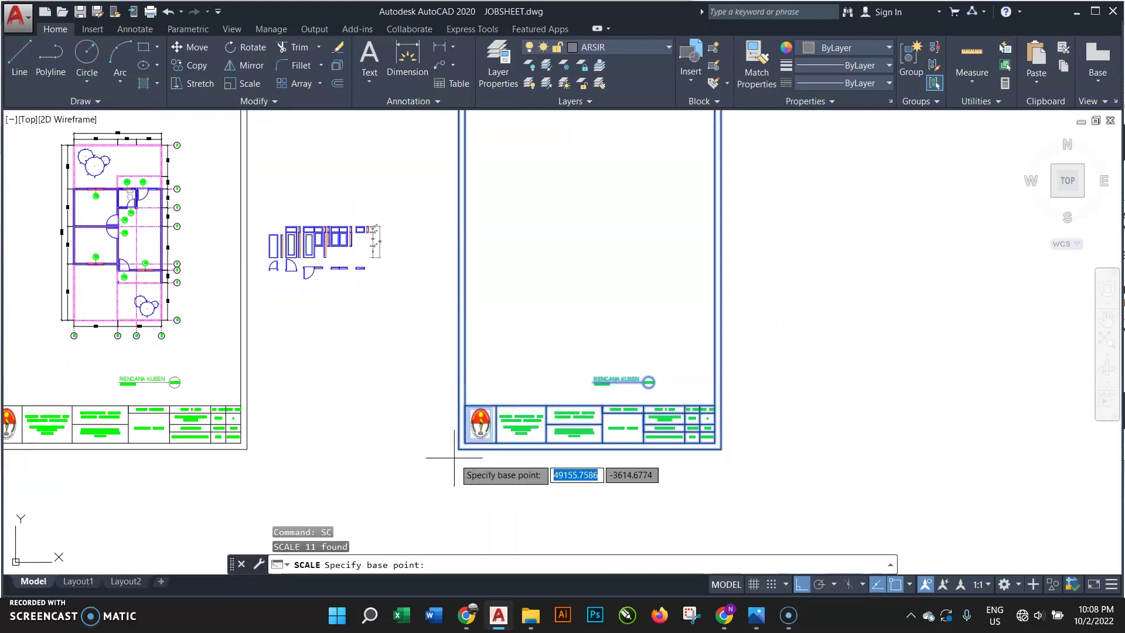
left_click(457, 450)
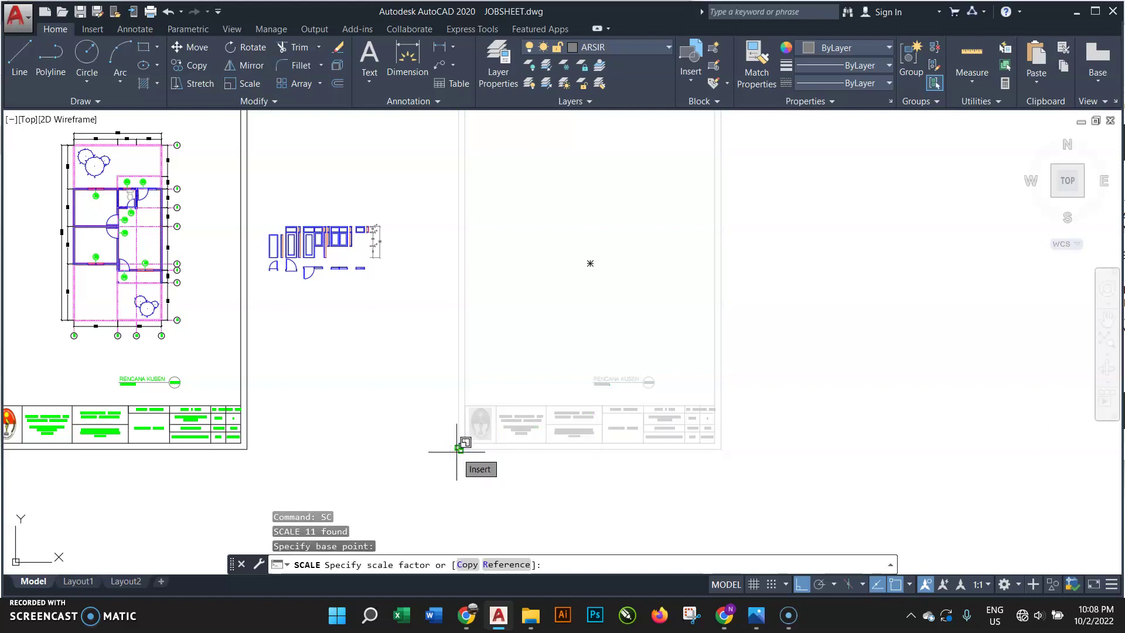
type("0.25")
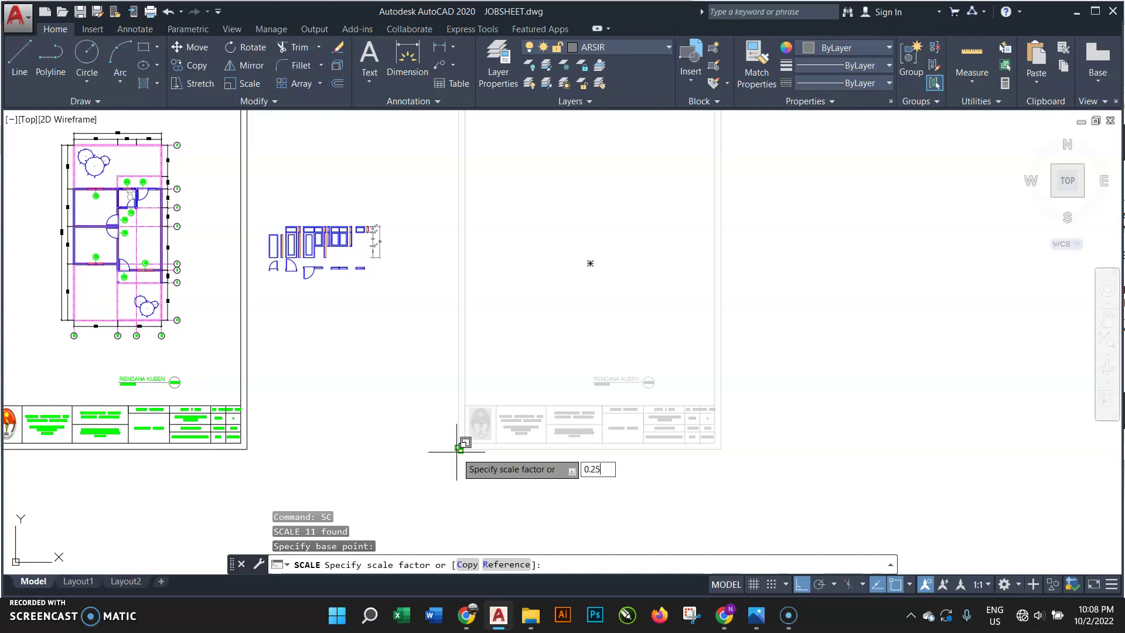
key("Return")
- Move the quarter-size sheet beside the floor plan, near the door and window details
left_click(577, 318)
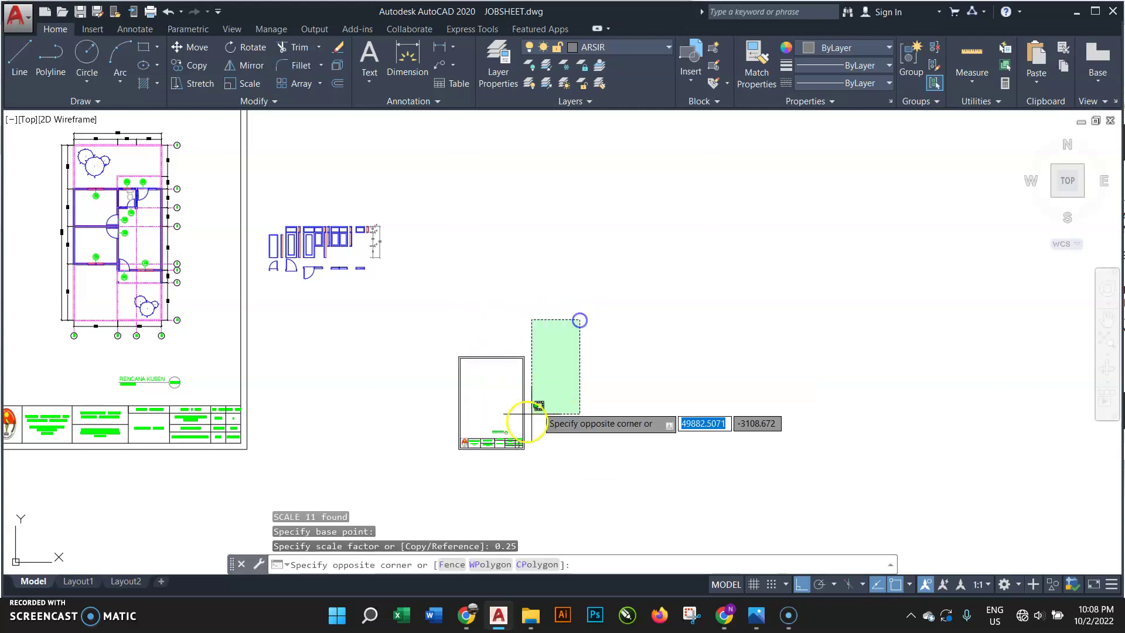
left_click(411, 501)
type("M")
key("Return")
scroll(434, 346, "up", 2)
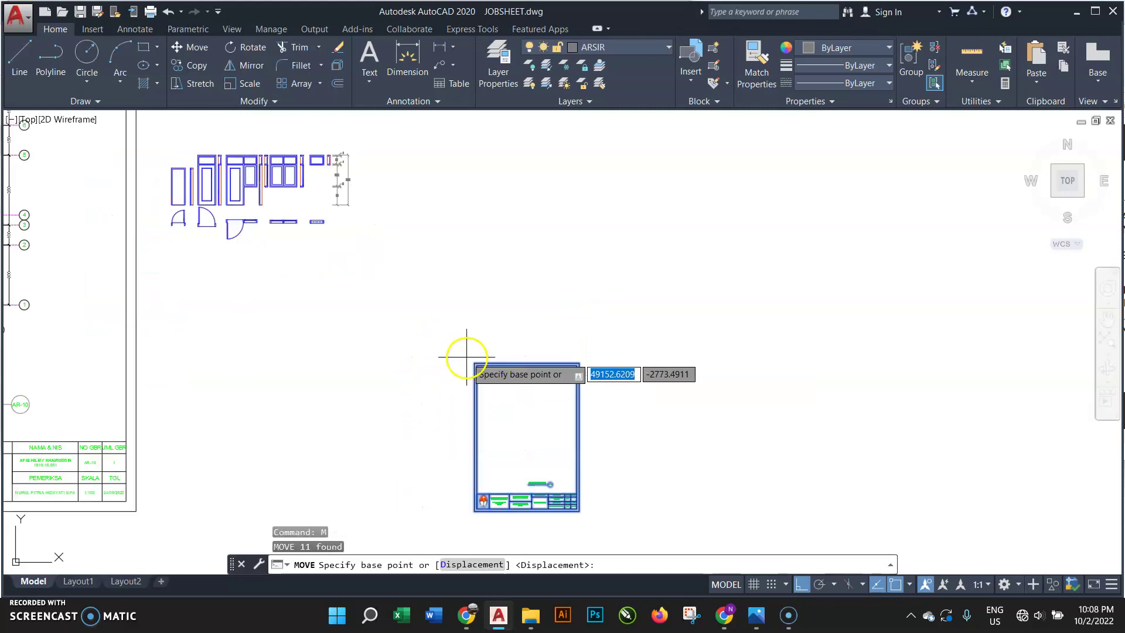
left_click(455, 369)
scroll(450, 363, "down", 4)
scroll(455, 363, "up", 3)
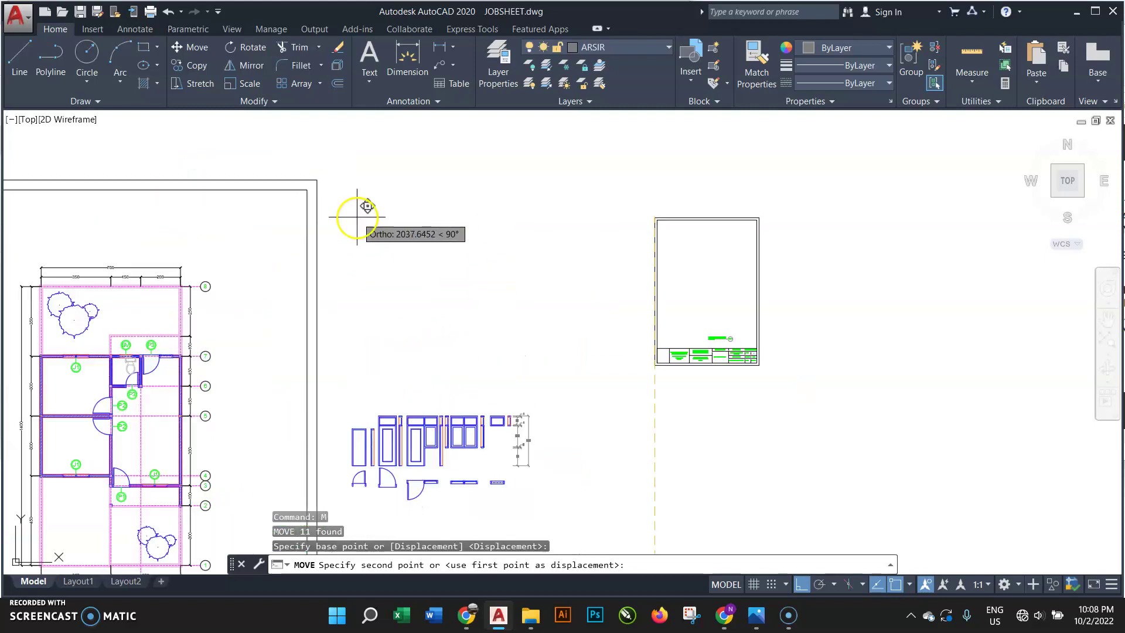
left_click(317, 183)
scroll(436, 434, "up", 4)
scroll(437, 431, "down", 2)
middle_click_drag(435, 425, 465, 394)
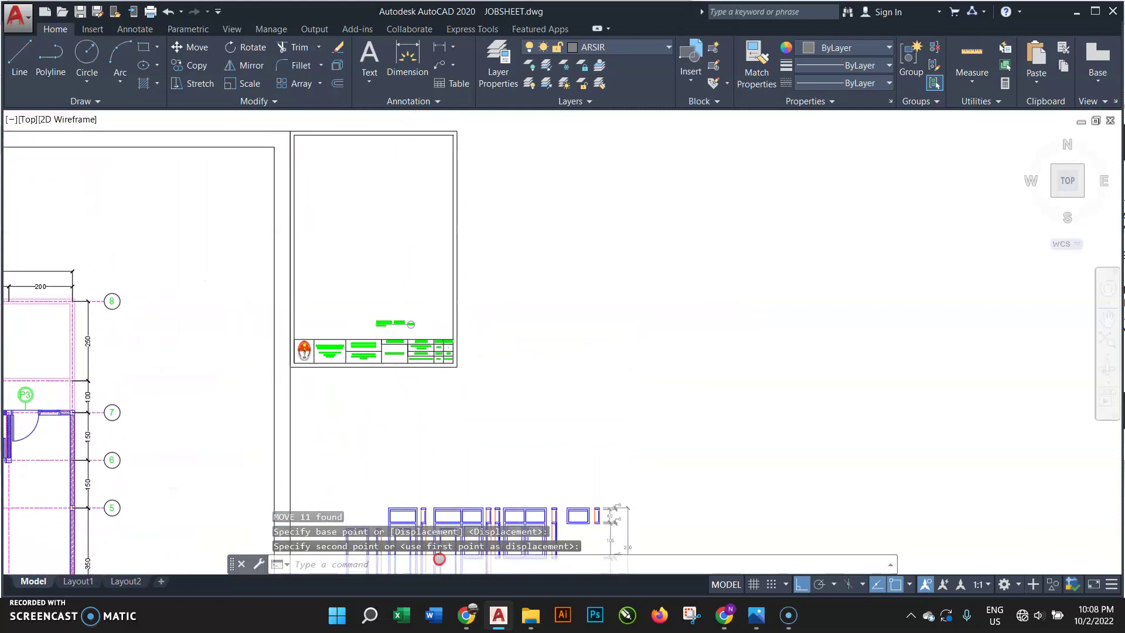
scroll(465, 393, "up", 3)
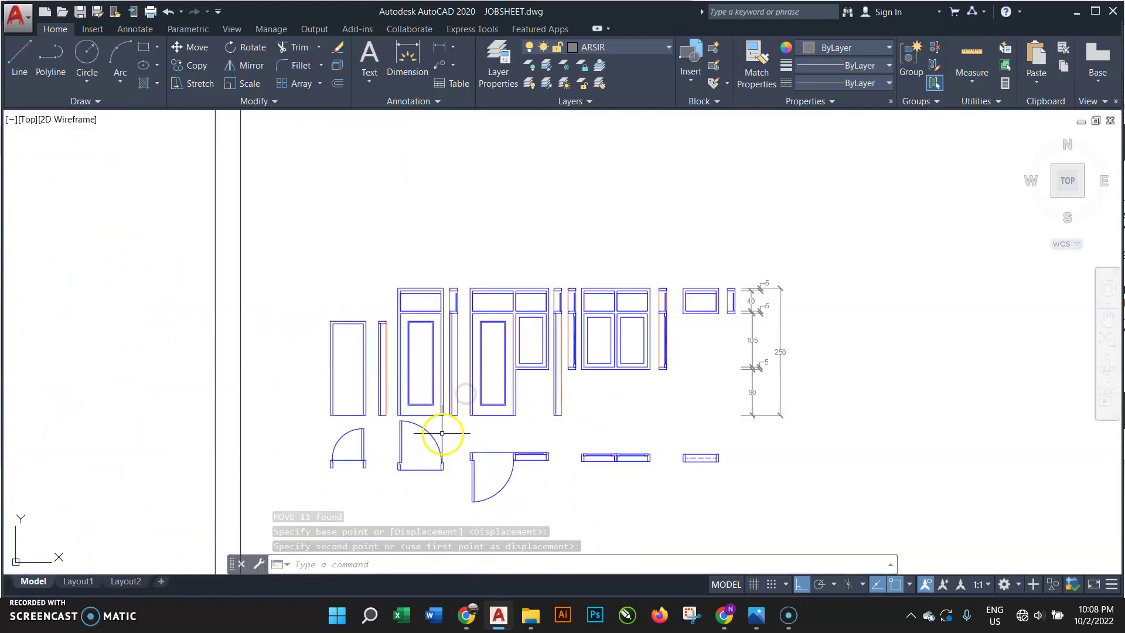
- Copy the door elevation, section and swing plan from the hinge corner into the small sheet, Ortho off
left_click(392, 270)
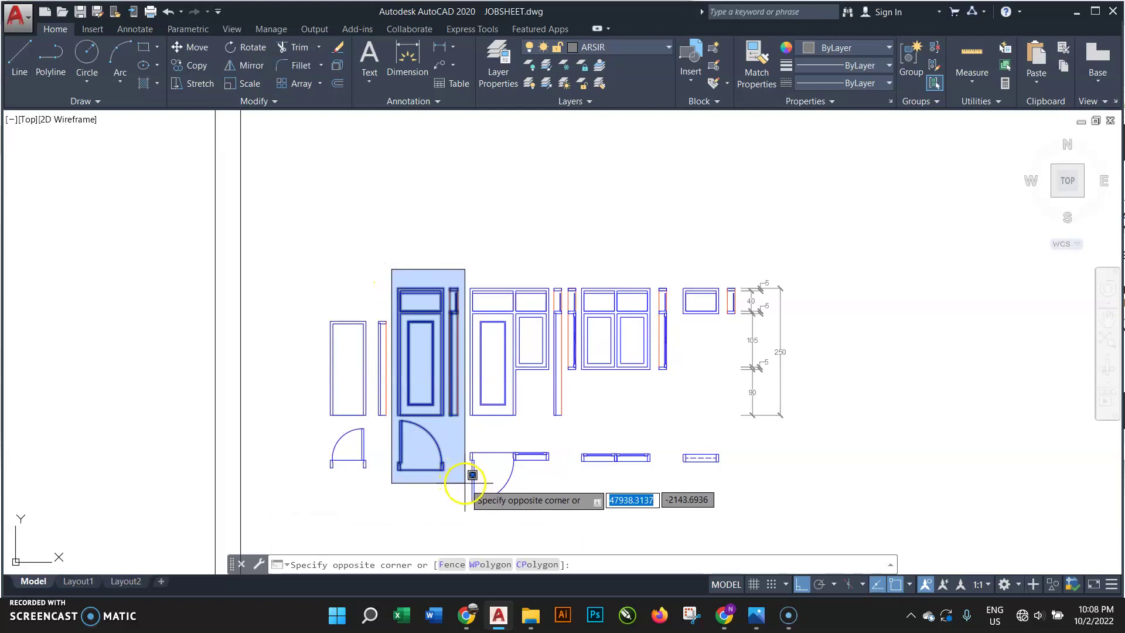
left_click(465, 484)
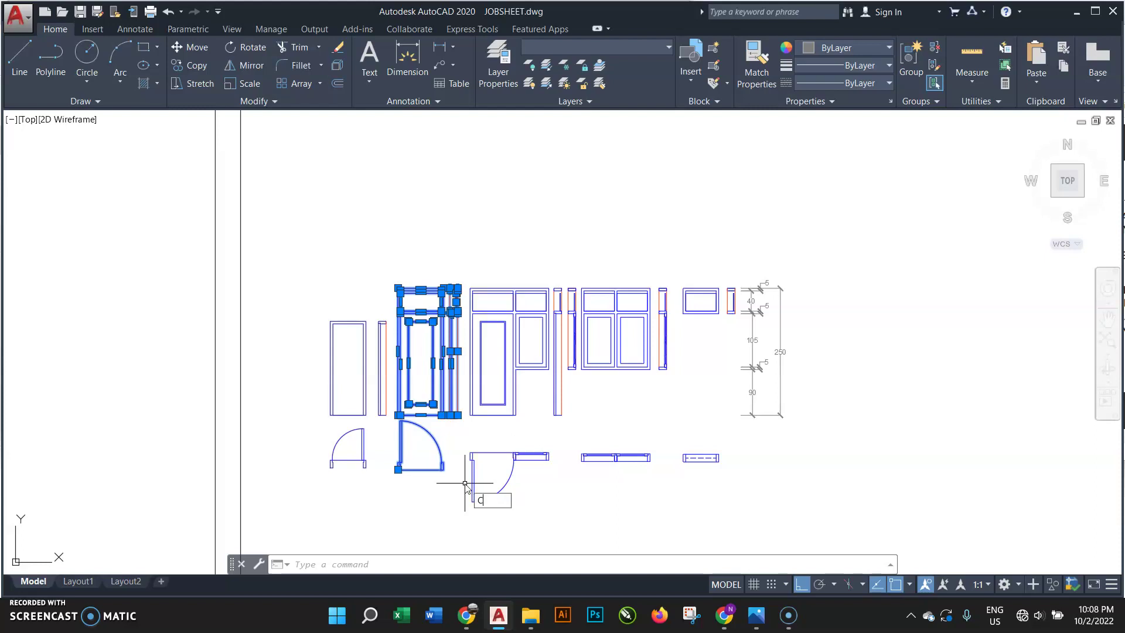
type("o")
key("Return")
scroll(398, 462, "up", 2)
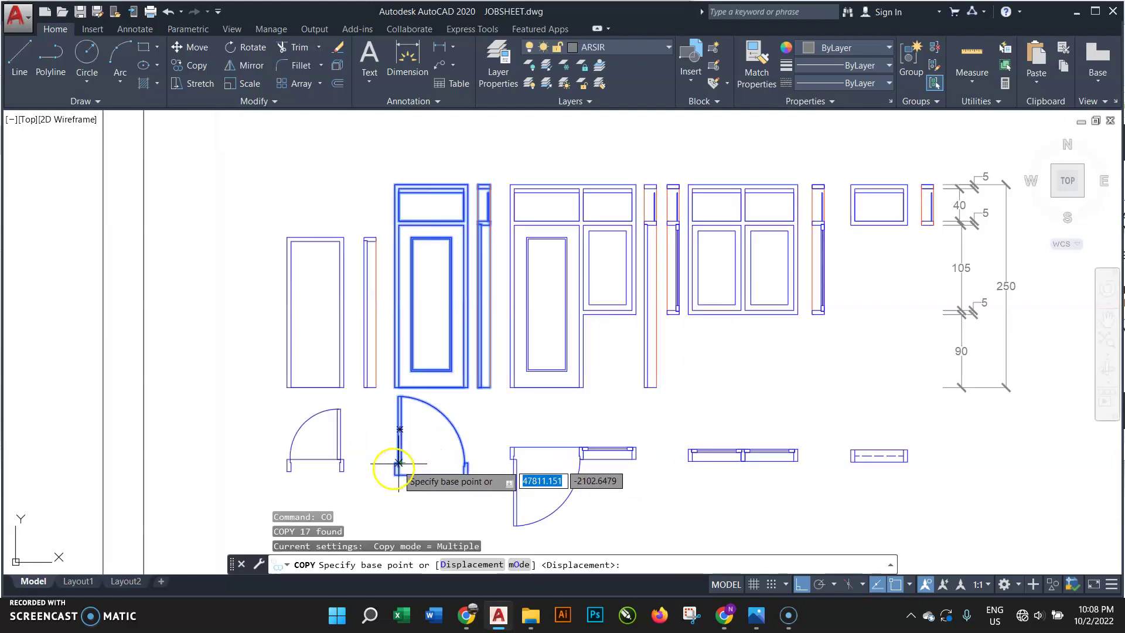
left_click(398, 464)
scroll(378, 479, "down", 5)
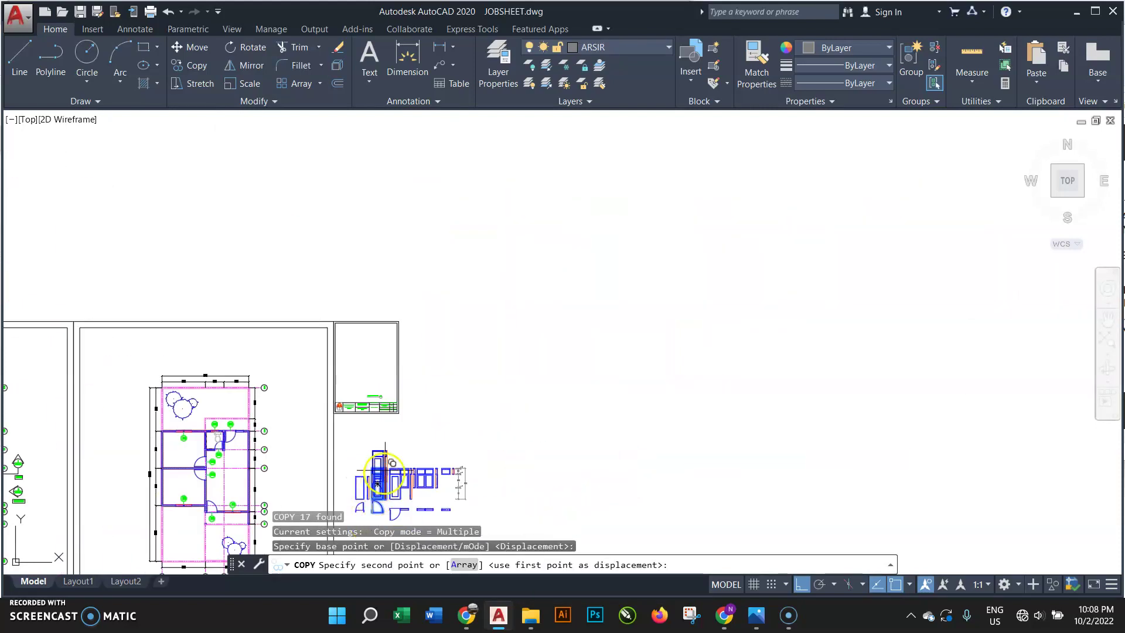
left_click(802, 584)
scroll(358, 393, "up", 6)
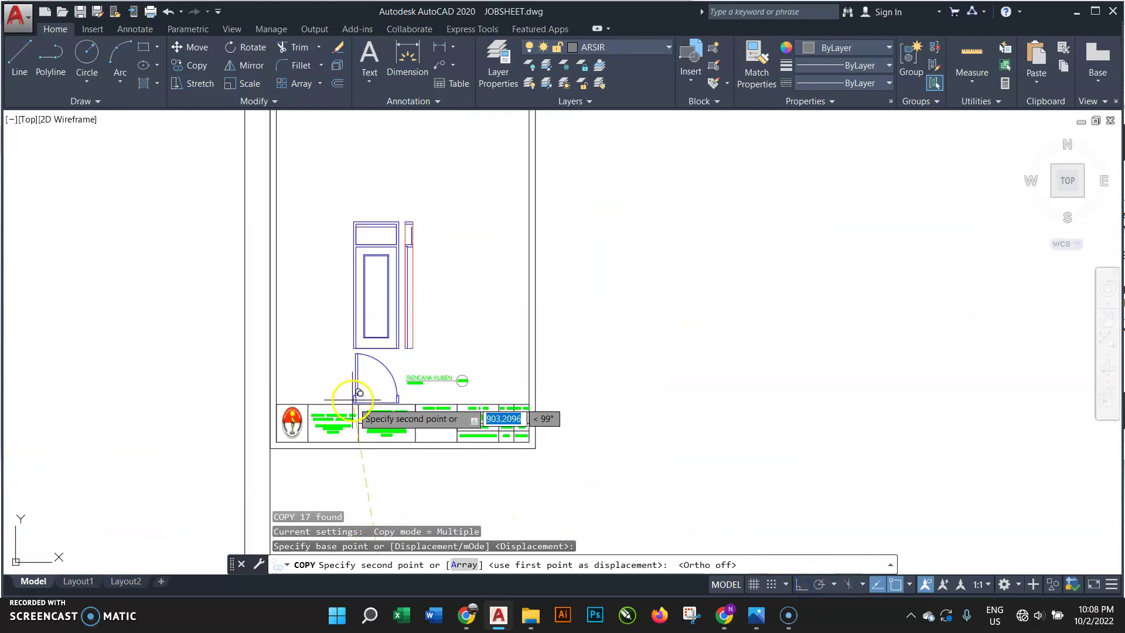
middle_click_drag(353, 400, 351, 492)
scroll(323, 381, "down", 1)
scroll(333, 390, "up", 1)
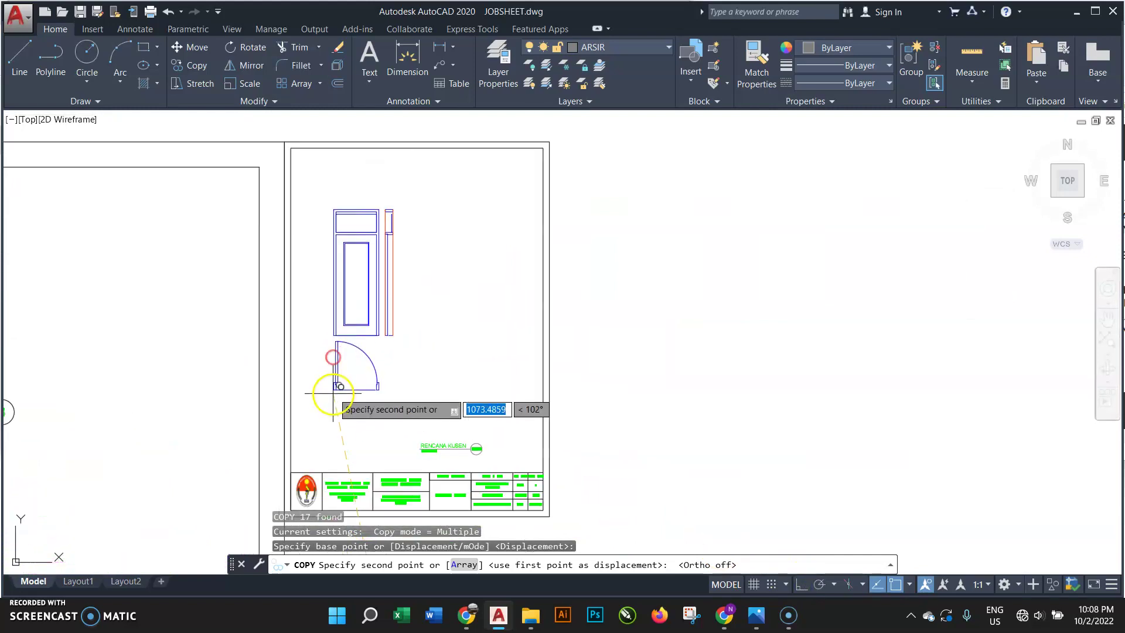
left_click(323, 403)
key("Return")
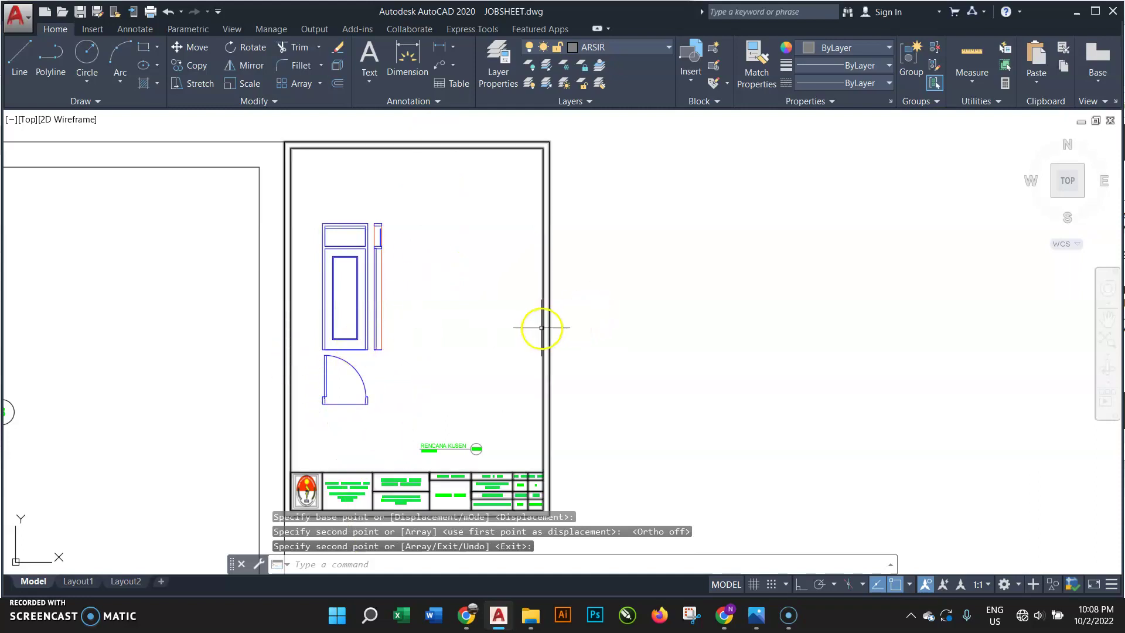
- Select the copied door swing plan
scroll(414, 276, "up", 2)
scroll(381, 190, "down", 2)
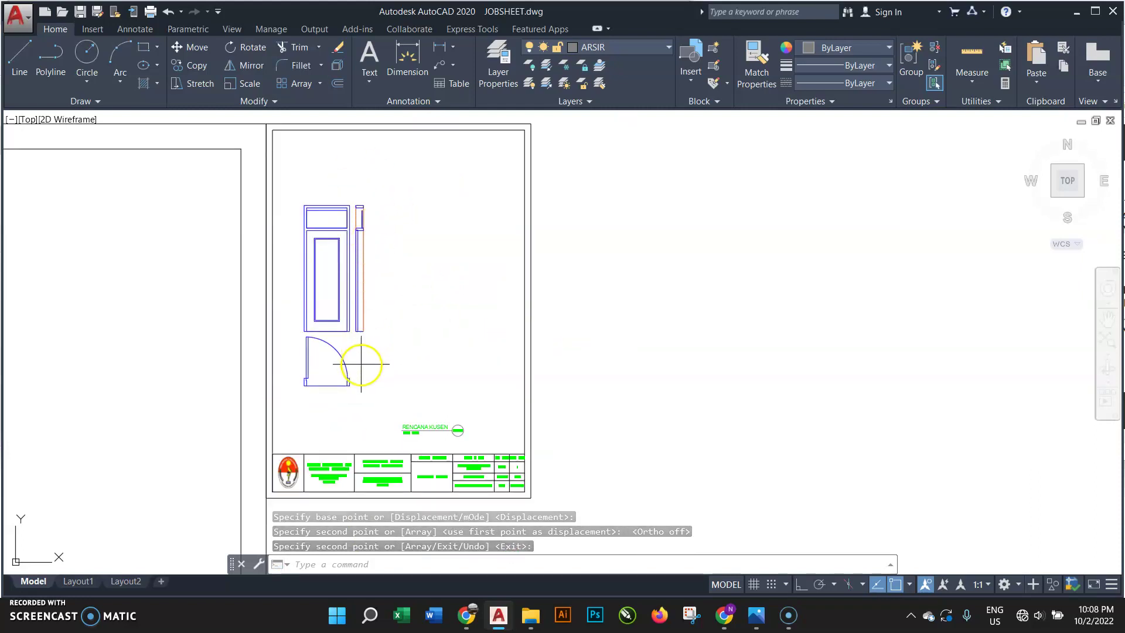
left_click_drag(364, 372, 326, 409)
- Move the swing plan straight down to a lower spot on the sheet
type("m")
key("Return")
scroll(338, 400, "up", 2)
left_click(402, 378)
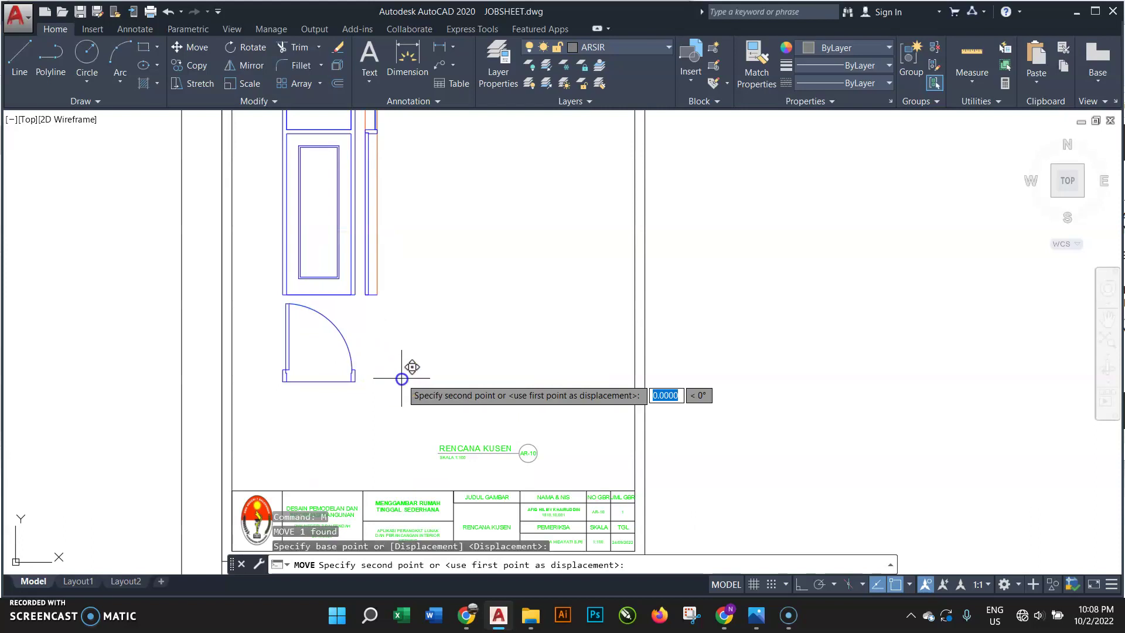
left_click(797, 585)
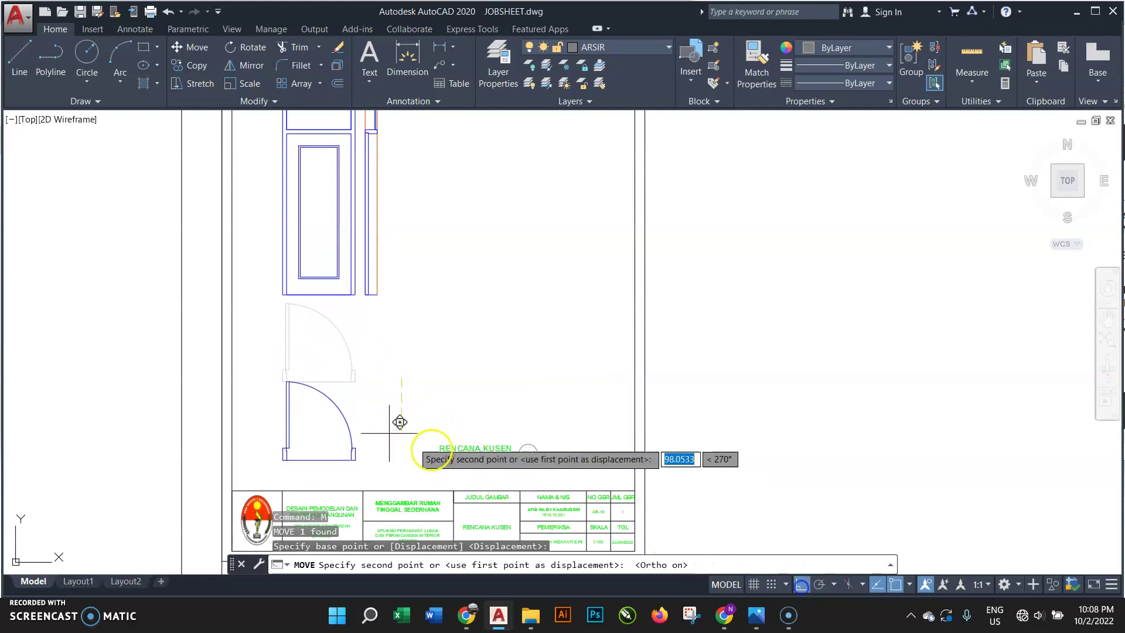
left_click(387, 431)
scroll(388, 430, "down", 2)
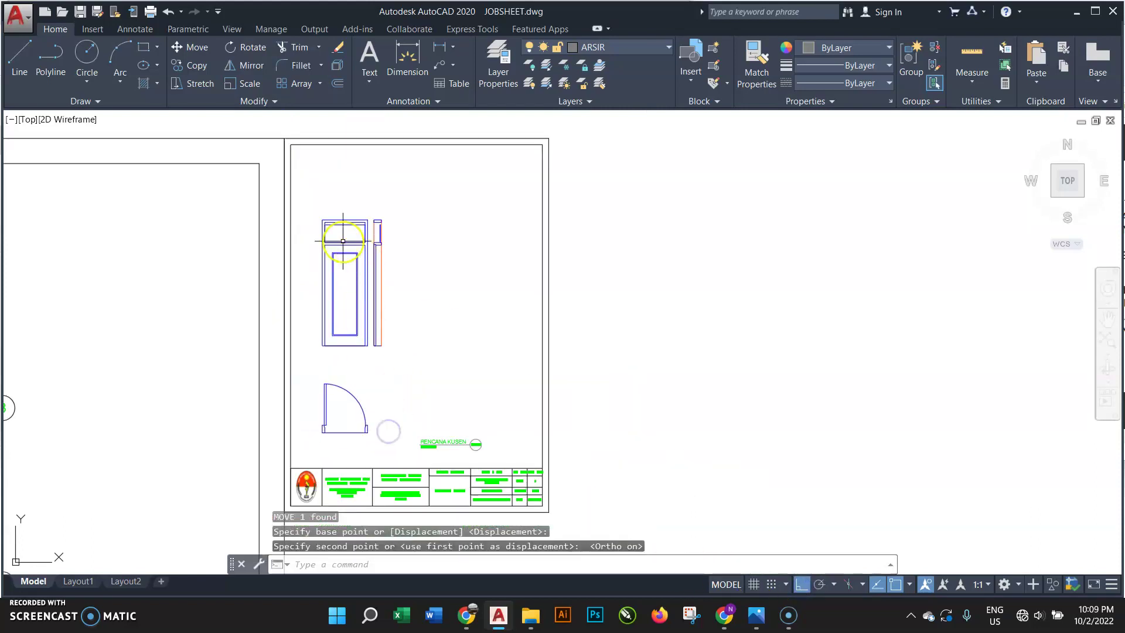
- Shift the side frame section further to the right
left_click(371, 201)
left_click(436, 390)
scroll(392, 282, "up", 2)
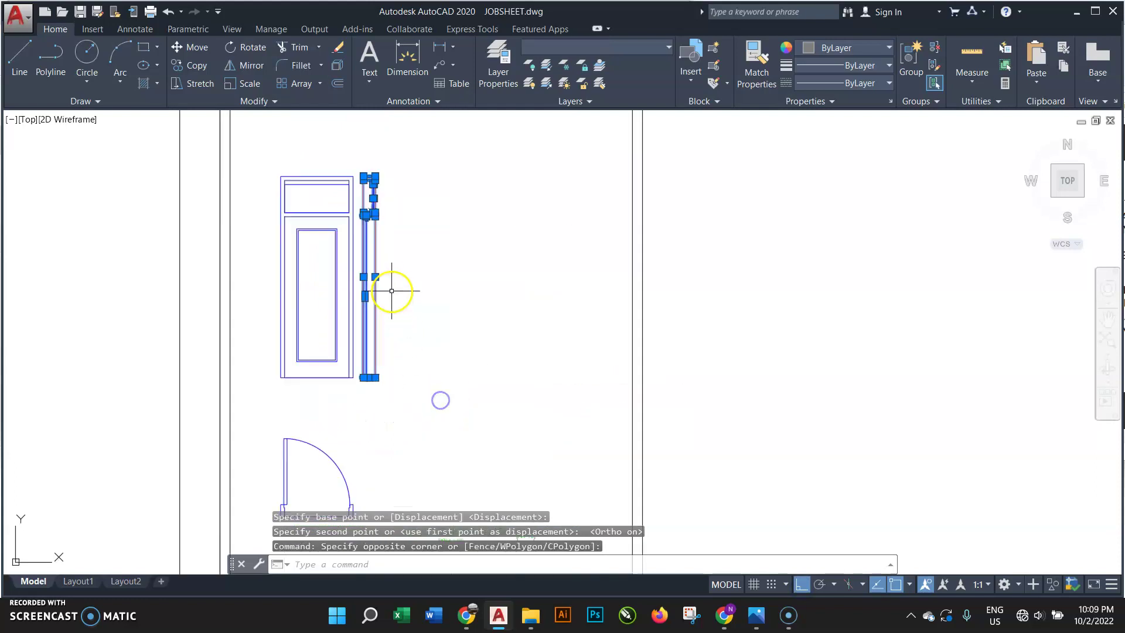
type("m")
key("Return")
left_click(398, 273)
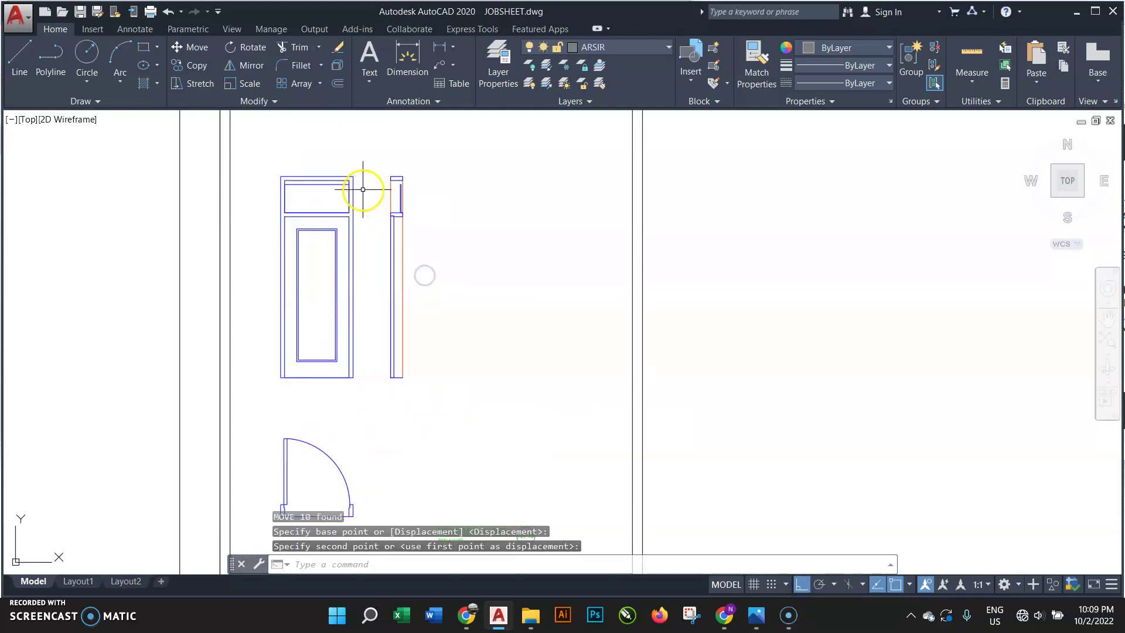
- Move the door elevation and side section up together within the sheet border
left_click(258, 155)
left_click(462, 398)
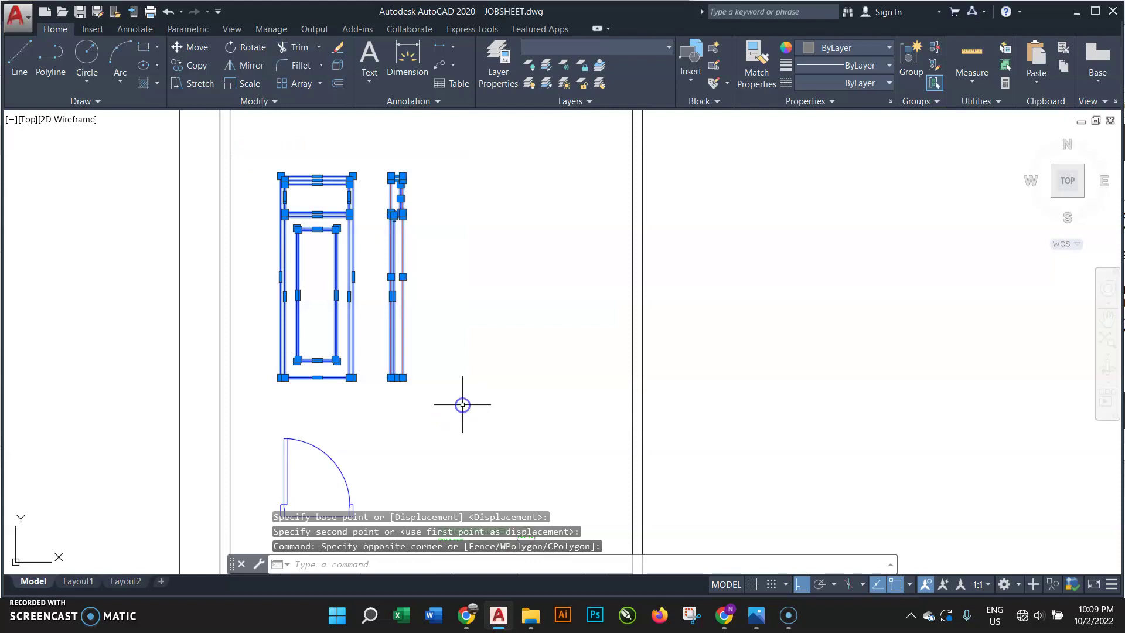
scroll(460, 402, "down", 2)
type("m")
key("Return")
scroll(434, 316, "up", 2)
left_click(433, 316)
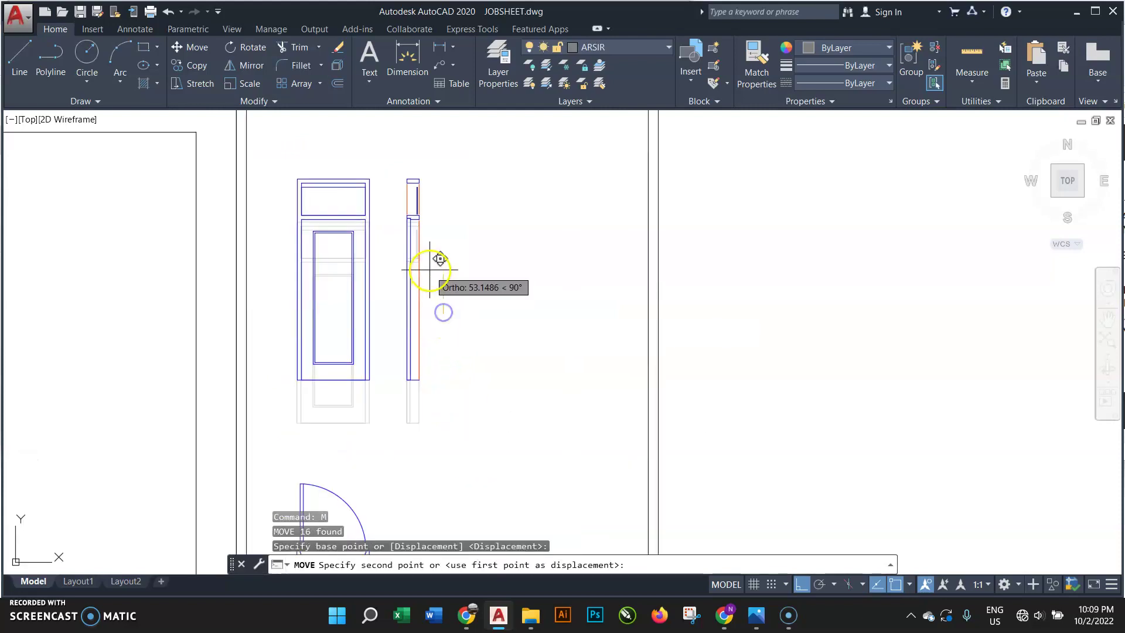
left_click(438, 264)
scroll(435, 275, "down", 2)
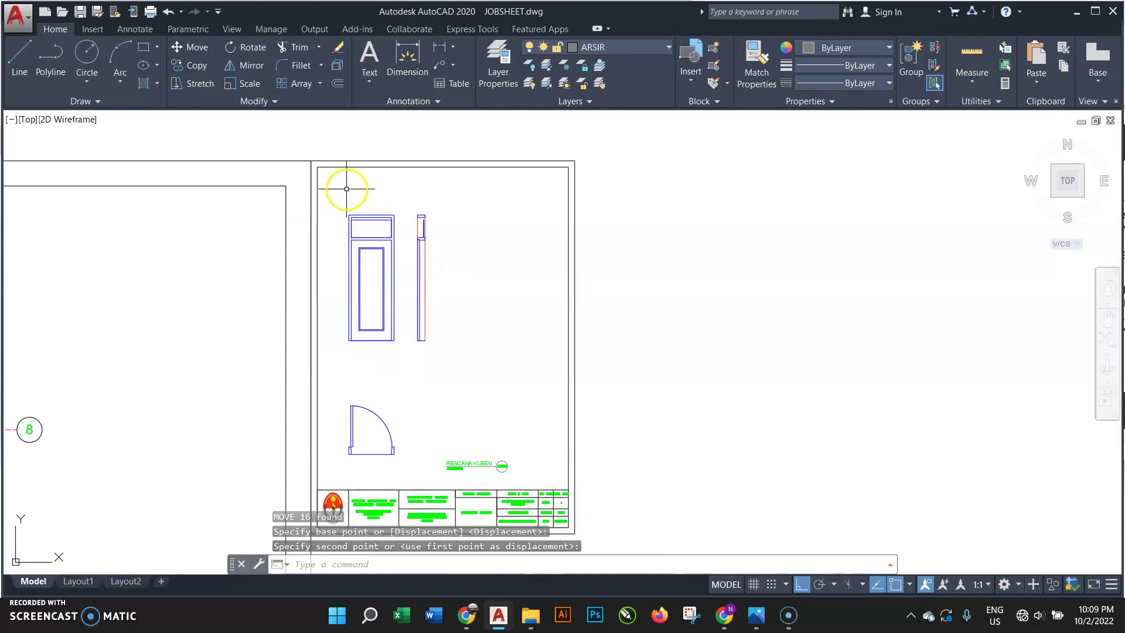
scroll(353, 198, "up", 2)
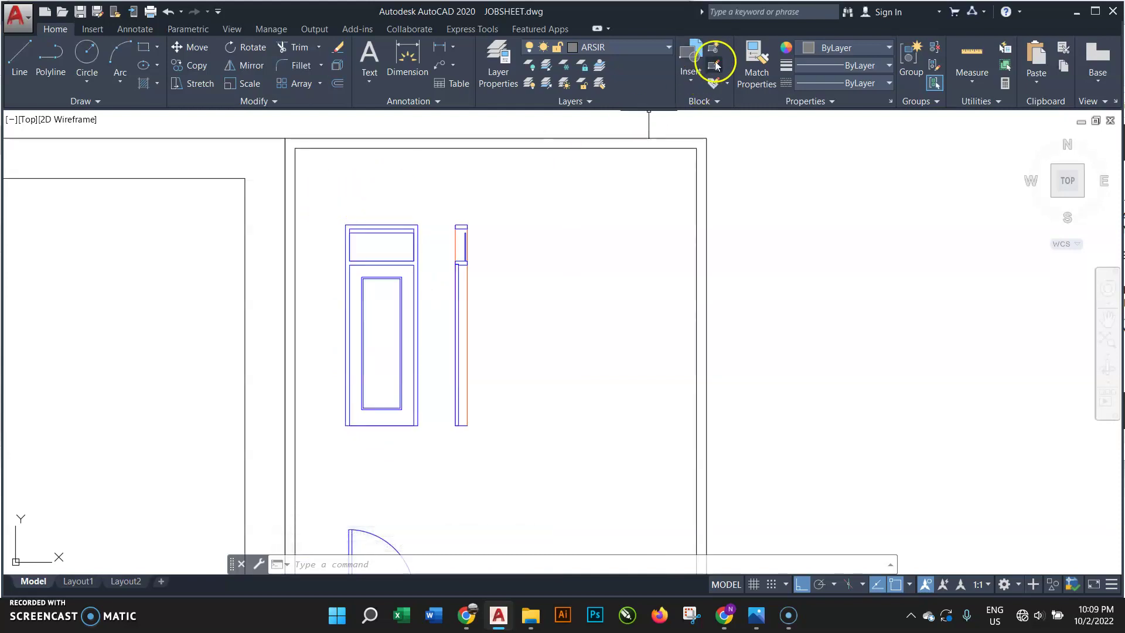
- Make KUSEN the current layer and draw a 10×5 rectangle near the frame's top-left
left_click(631, 55)
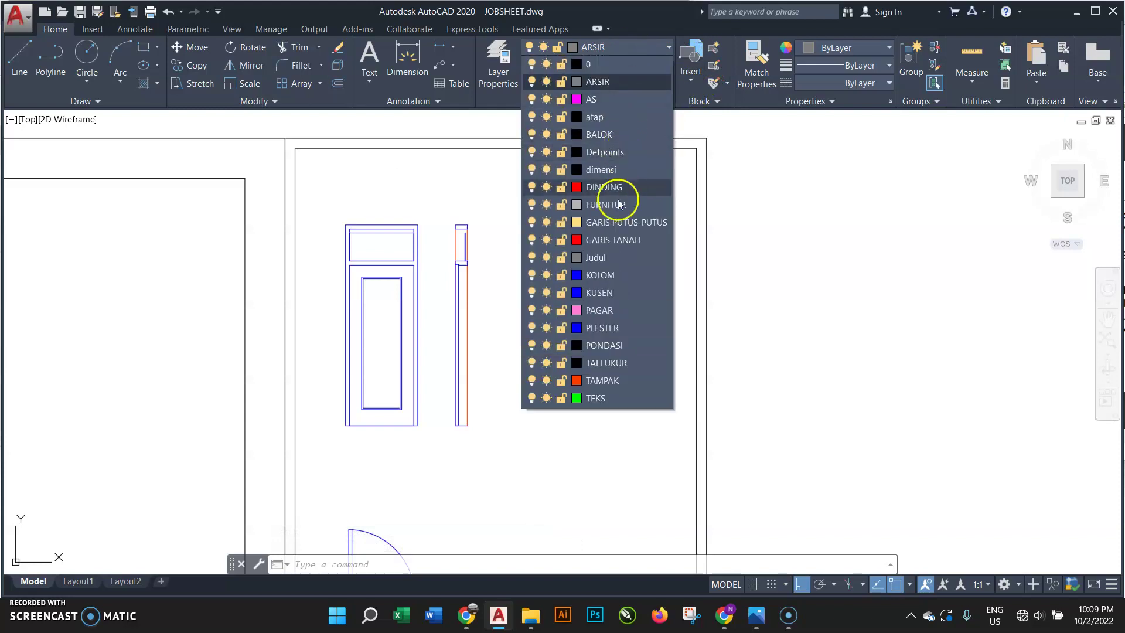
left_click(617, 293)
scroll(327, 223, "up", 2)
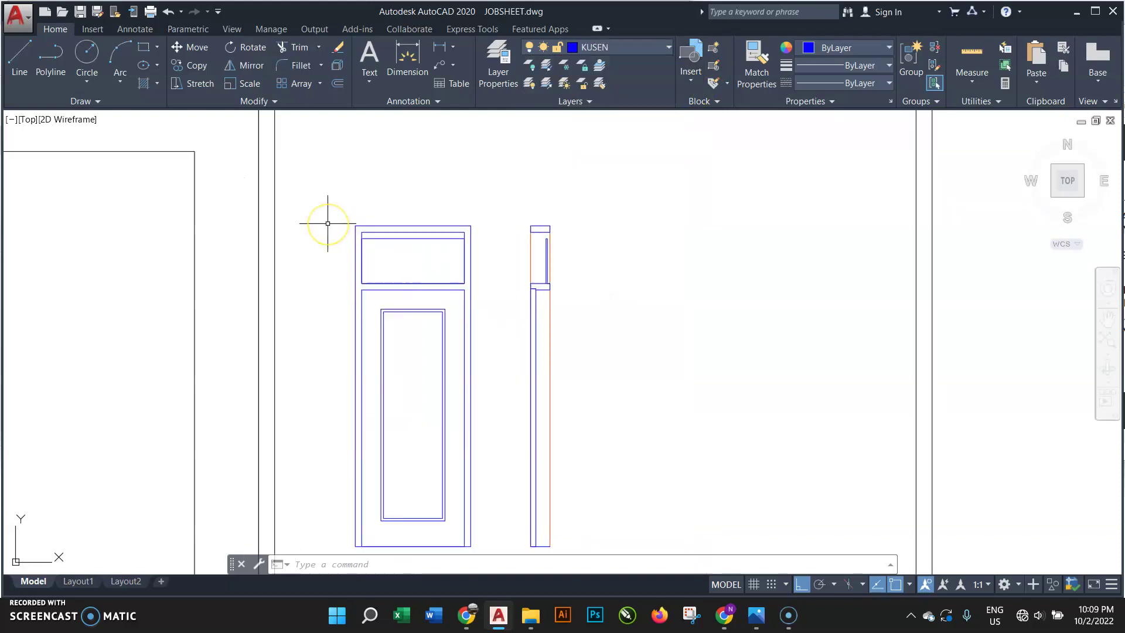
type("REC")
key("Return")
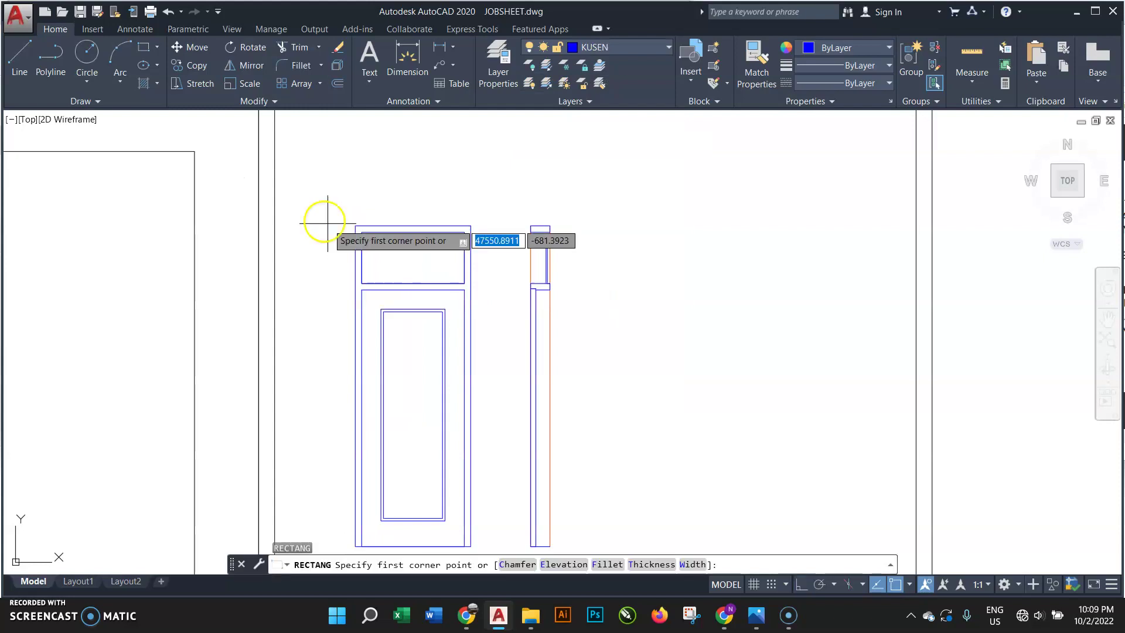
left_click(313, 209)
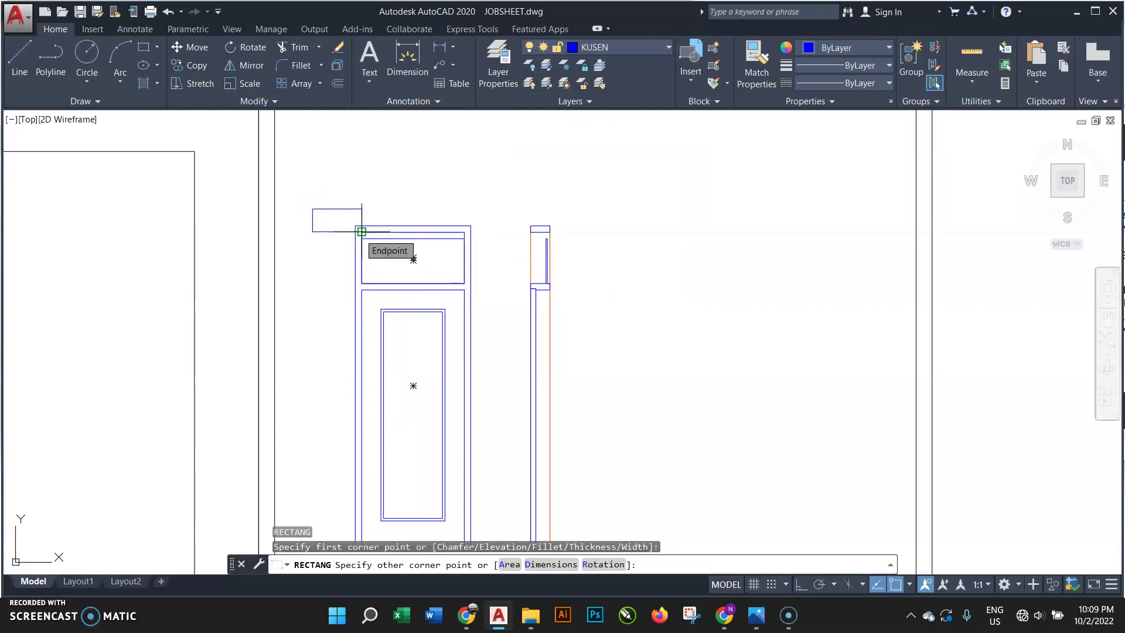
type("10")
key("Tab")
type("5")
key("Return")
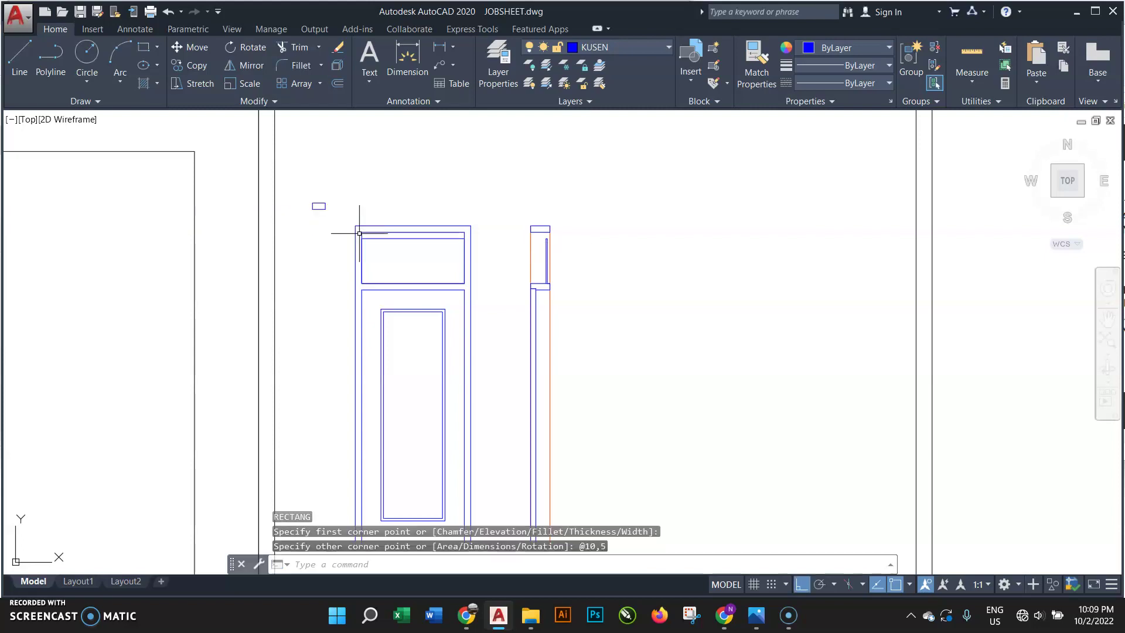
- Move the 10×5 rectangle onto the door frame's top-left corner
scroll(307, 183, "up", 2)
left_click(341, 179)
left_click(311, 243)
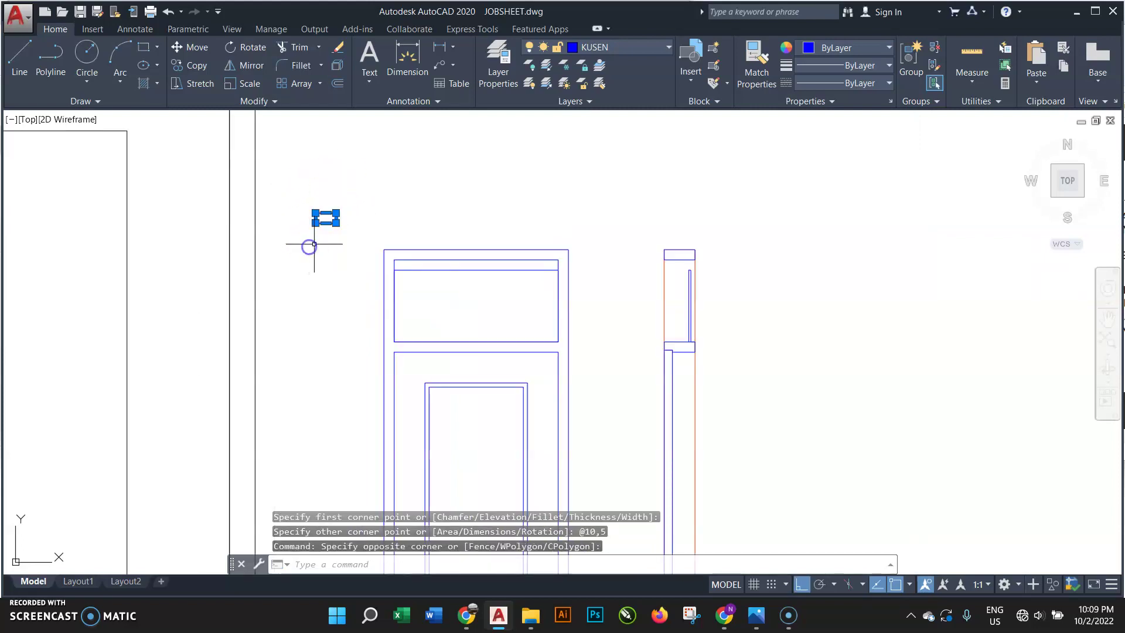
type("m")
key("Return")
scroll(325, 229, "up", 2)
left_click(343, 202)
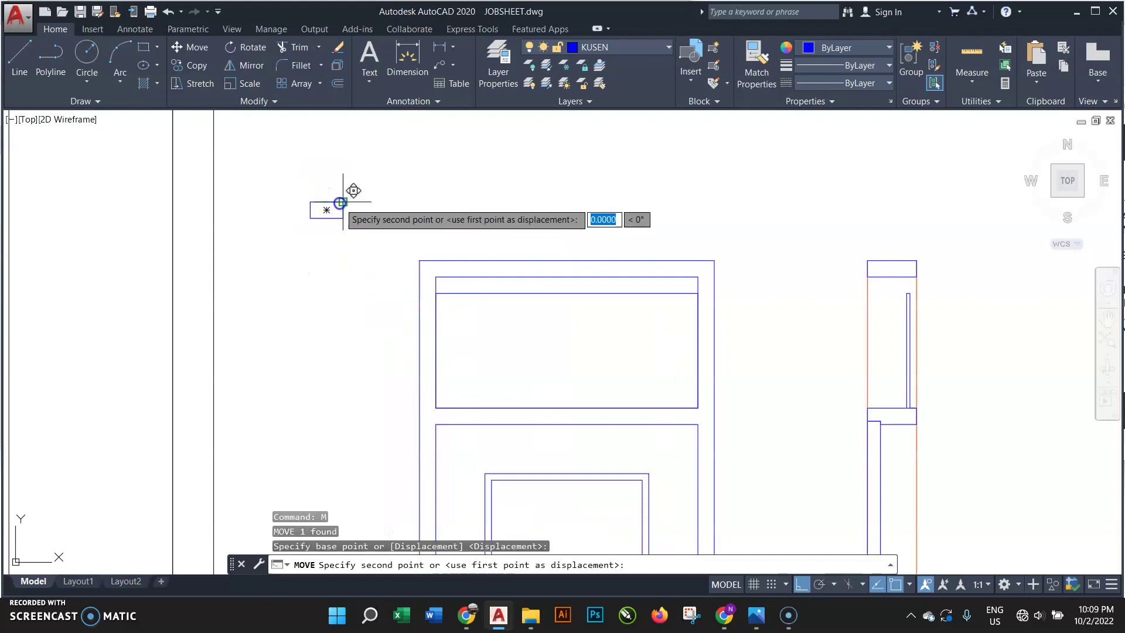
scroll(352, 194, "up", 2)
left_click(409, 251)
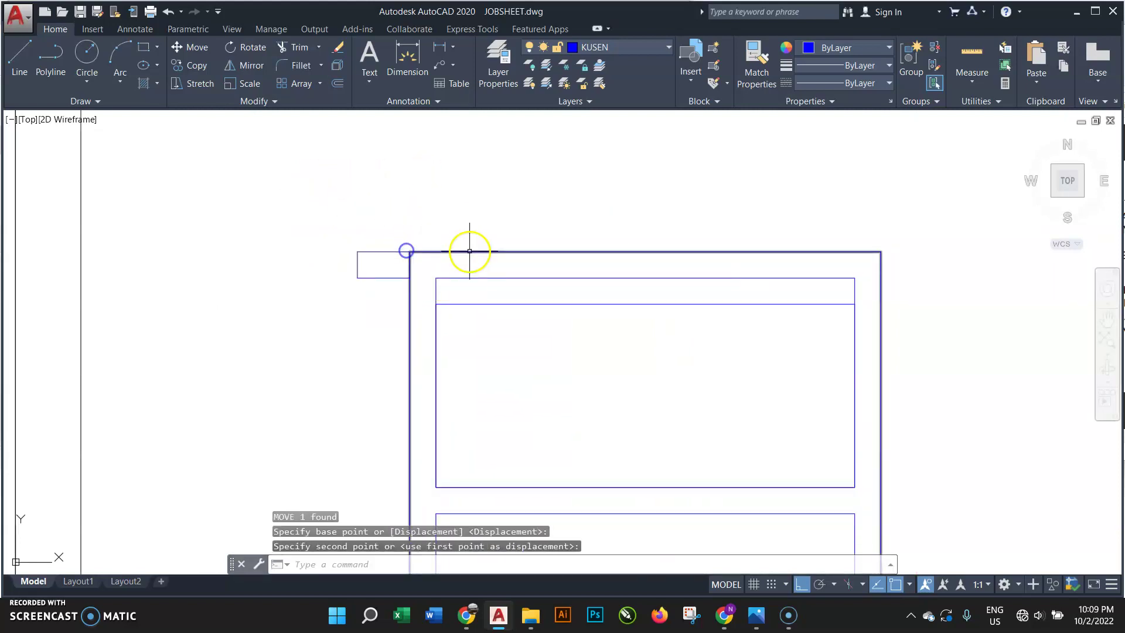
- Draw two diagonal lines crossing the small rectangle
type("l")
key("Return")
left_click(408, 252)
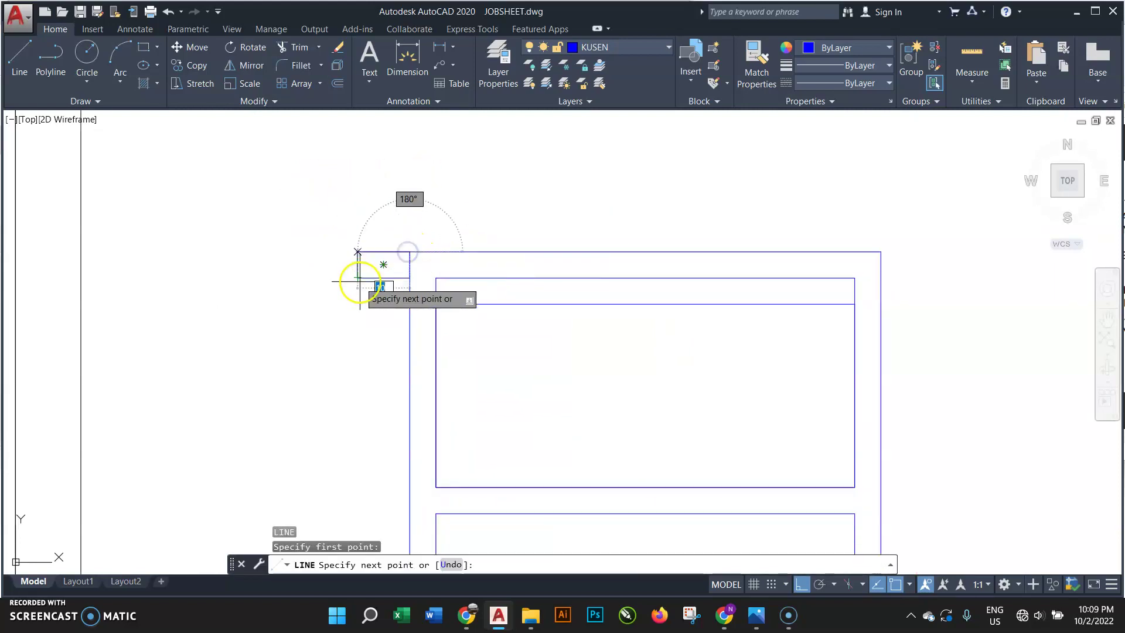
left_click(358, 277)
key("Return")
key("Return")
left_click(359, 251)
- Mirror the crossed box about the frame's top midpoint to the top-right corner
key("Return")
left_click(389, 221)
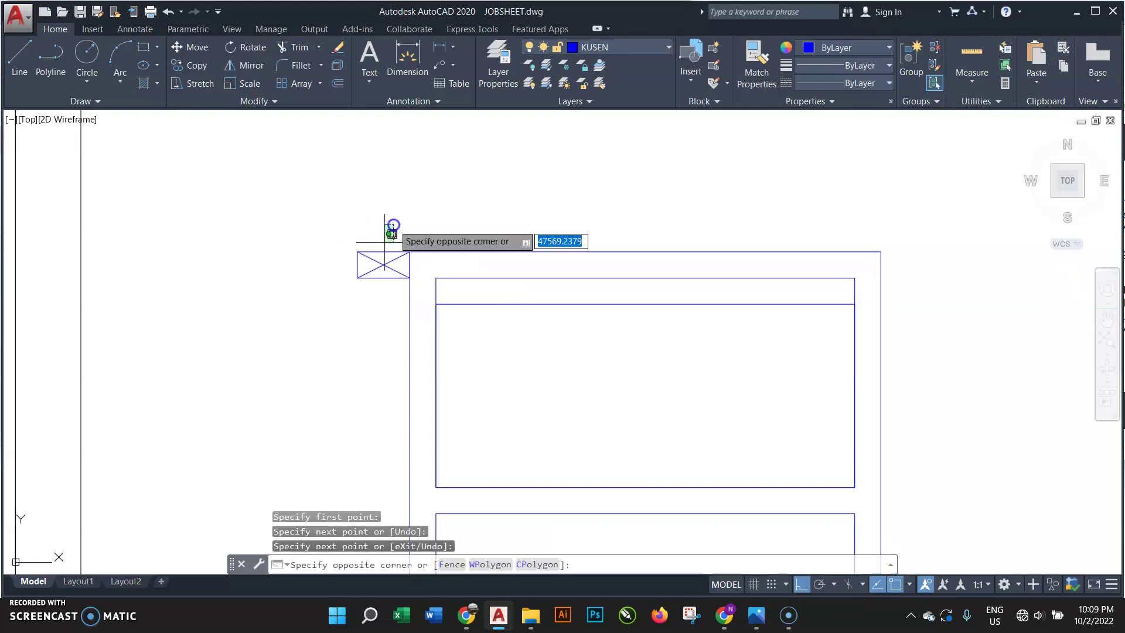
left_click(352, 293)
scroll(352, 294, "down", 2)
key("Return")
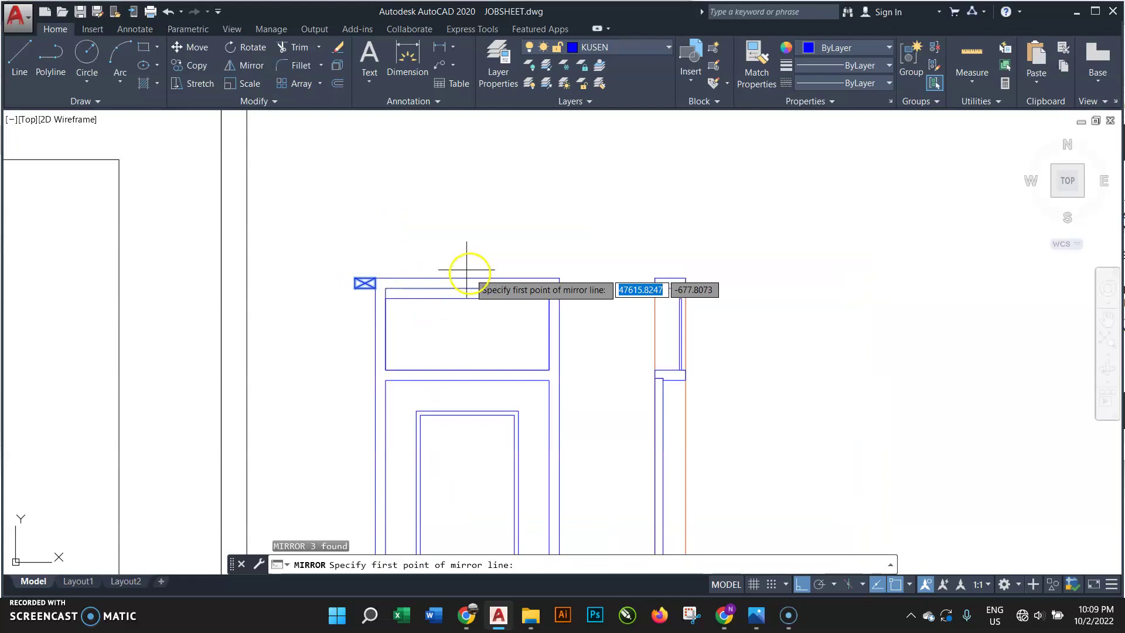
left_click(467, 278)
left_click(451, 229)
key("Return")
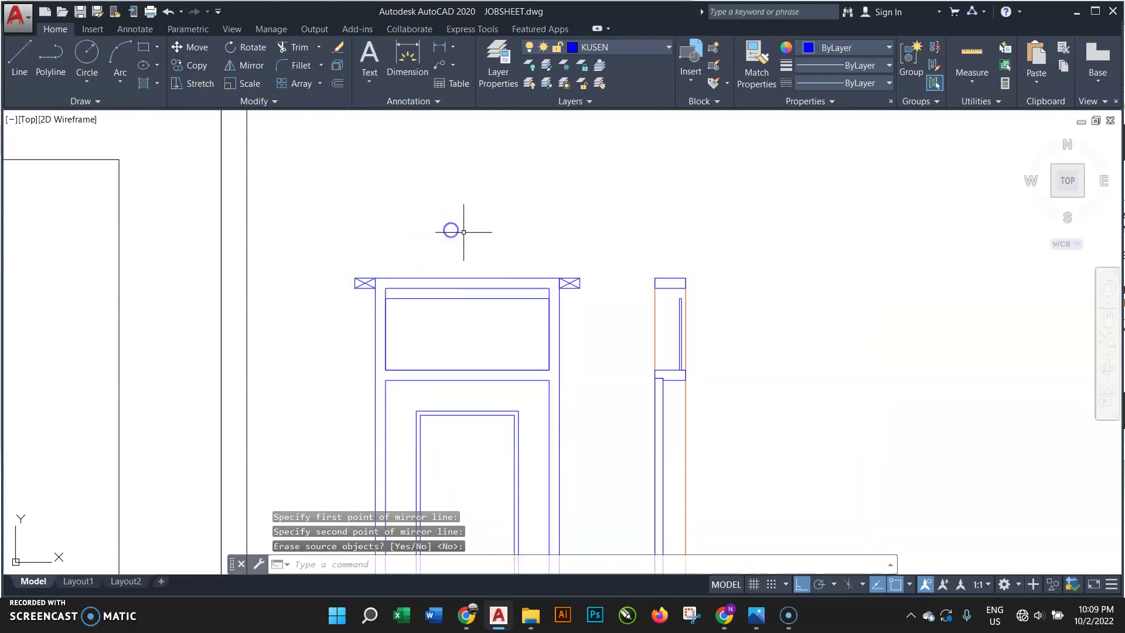
left_click(522, 251)
- Copy both crossed boxes straight down to the transom level
left_click(595, 302)
left_click(358, 255)
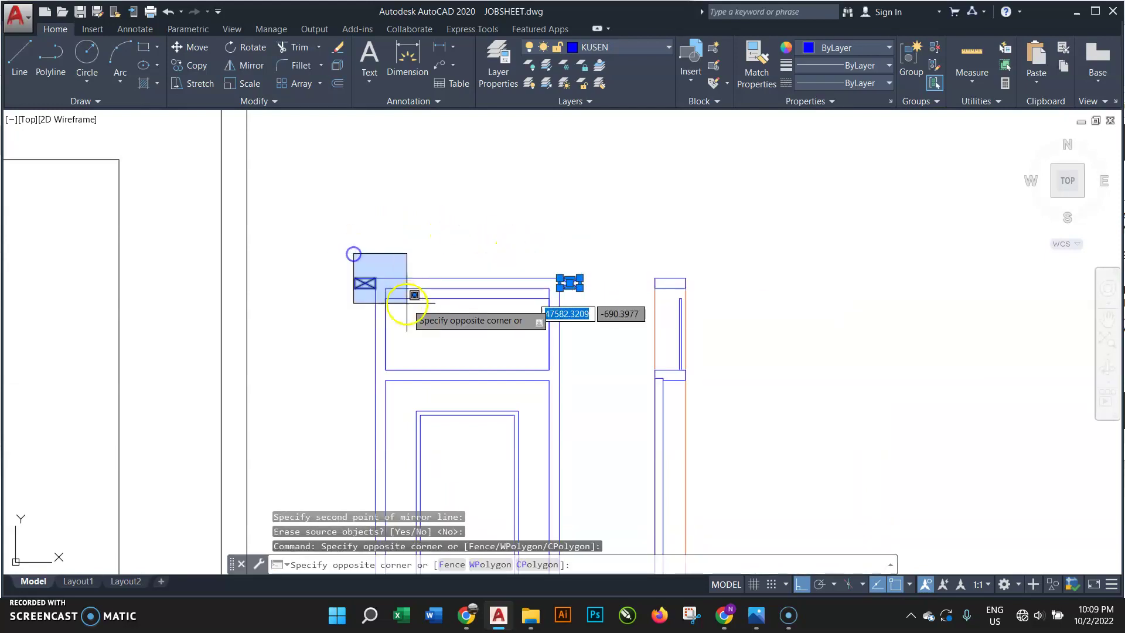
left_click(411, 314)
type("o")
key("Return")
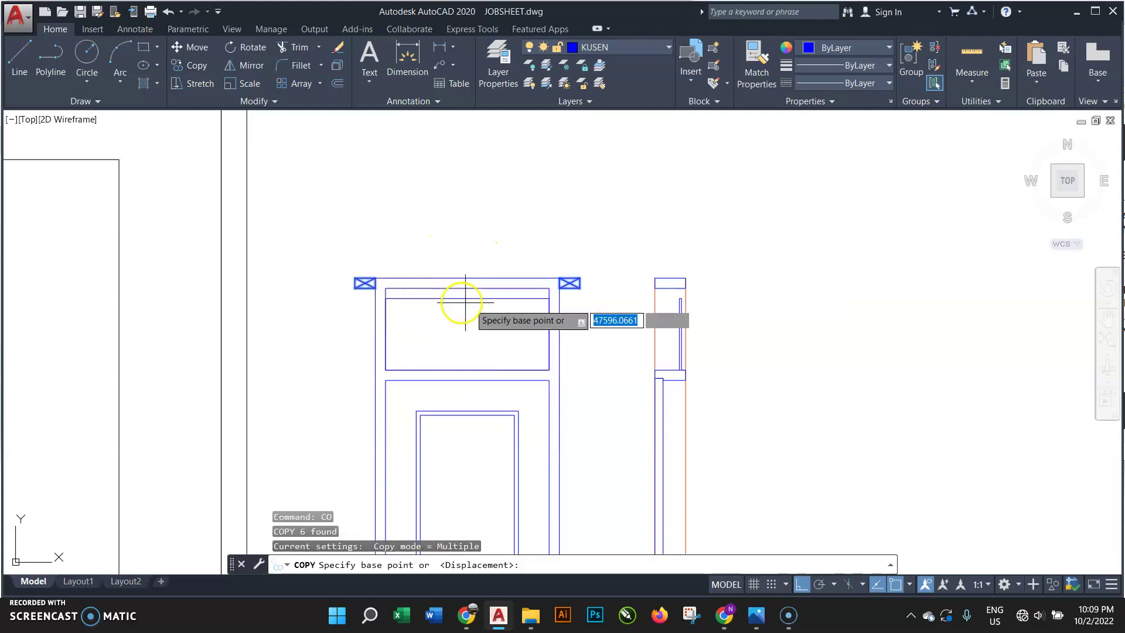
scroll(510, 307, "up", 2)
left_click(557, 254)
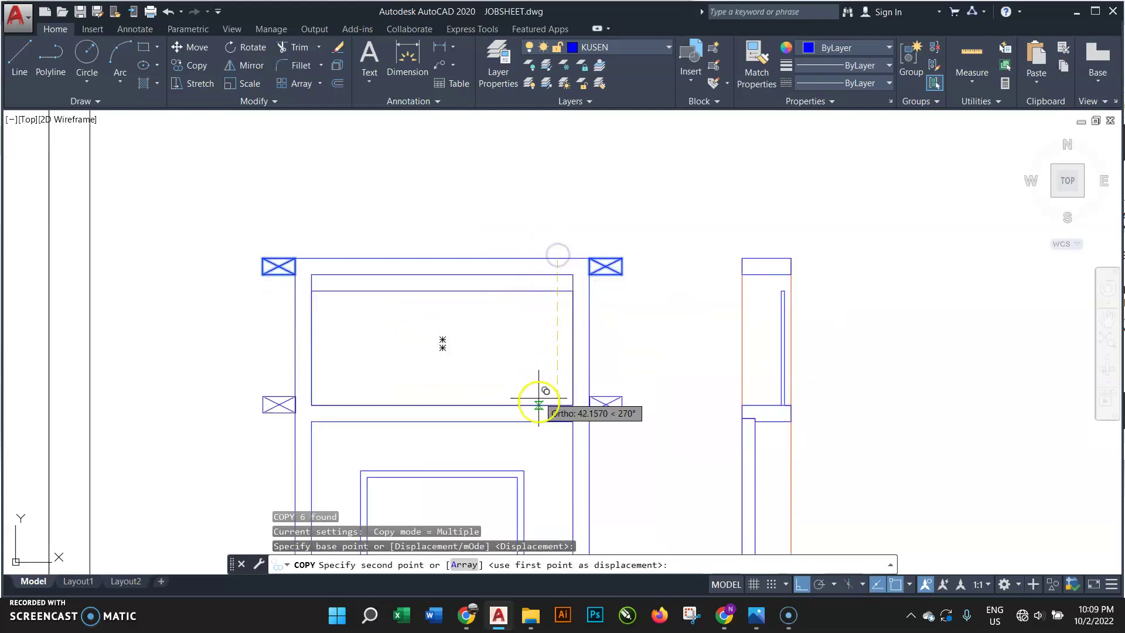
left_click(558, 406)
key("Escape")
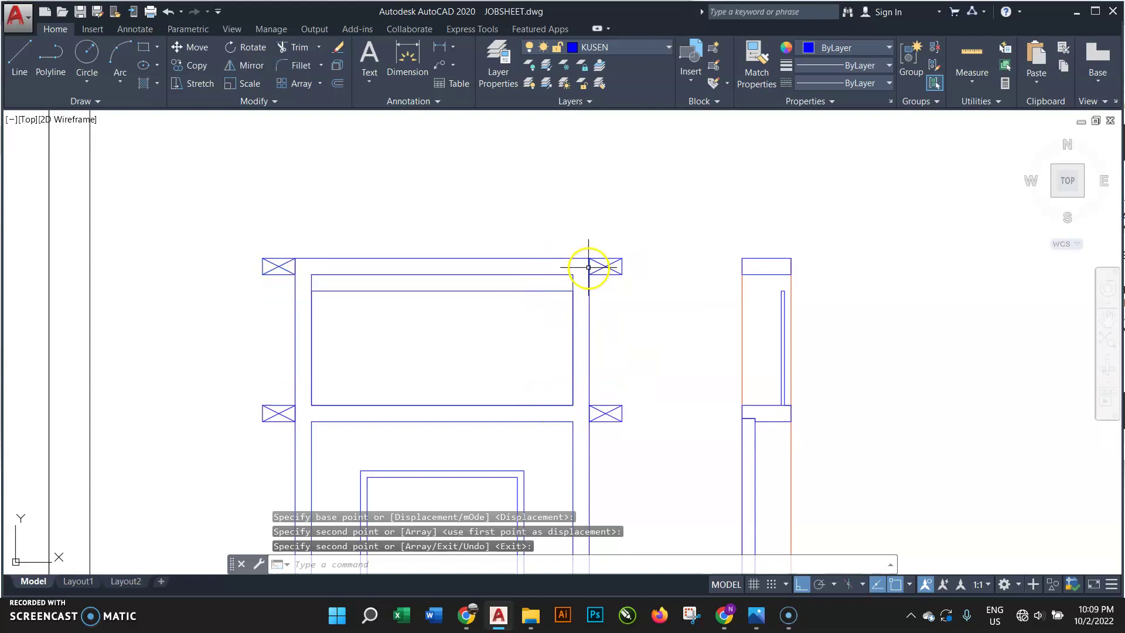
scroll(584, 263, "up", 2)
middle_click_drag(495, 336, 507, 259)
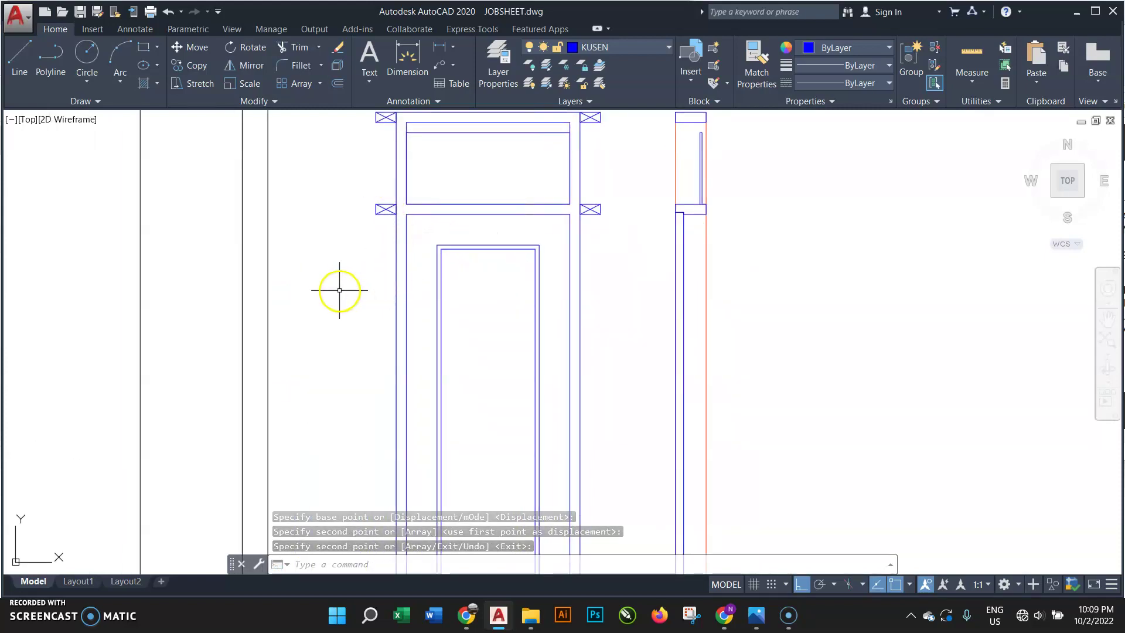
- Draw an L-shaped polyline handle: 15-unit horizontal arm and 5-unit downward leg
type("pl")
key("Return")
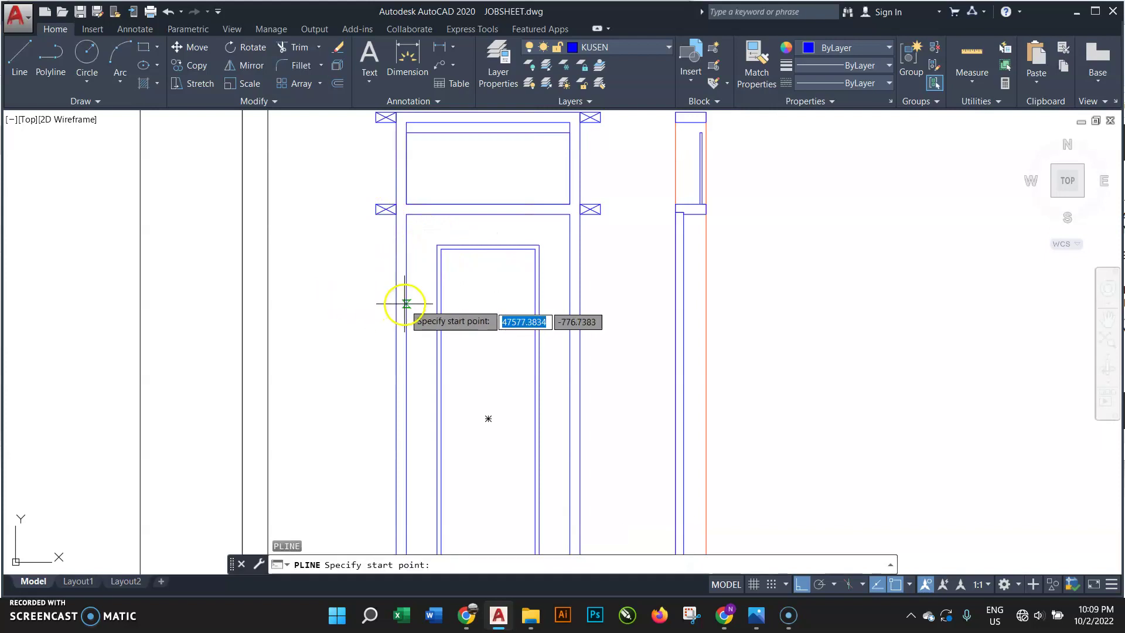
left_click(397, 281)
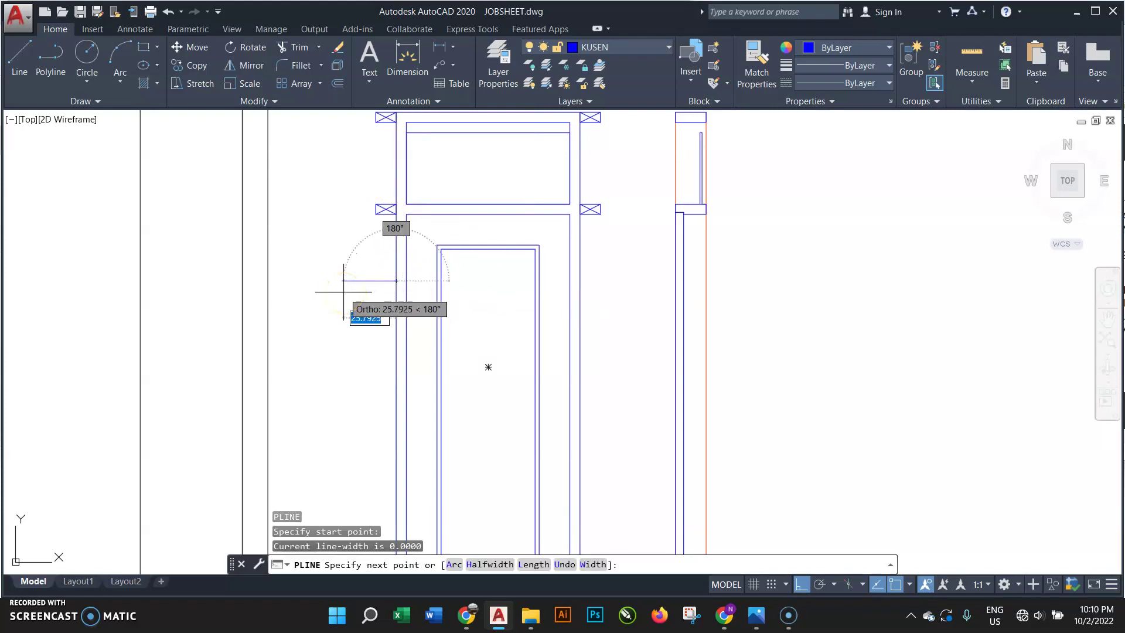
key("Return")
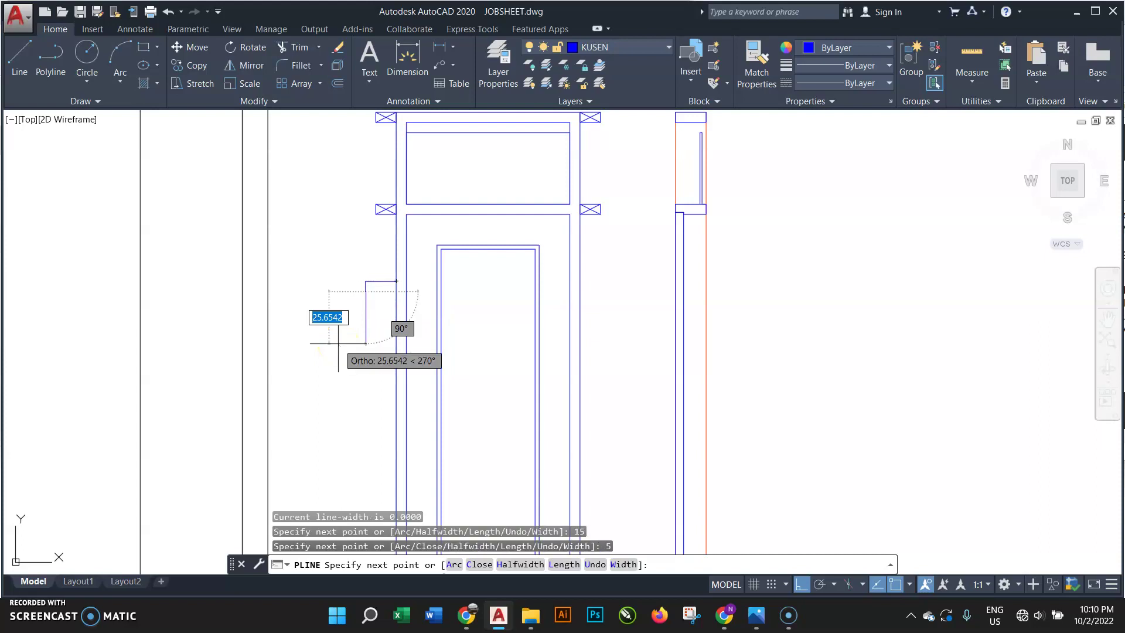
key("Return")
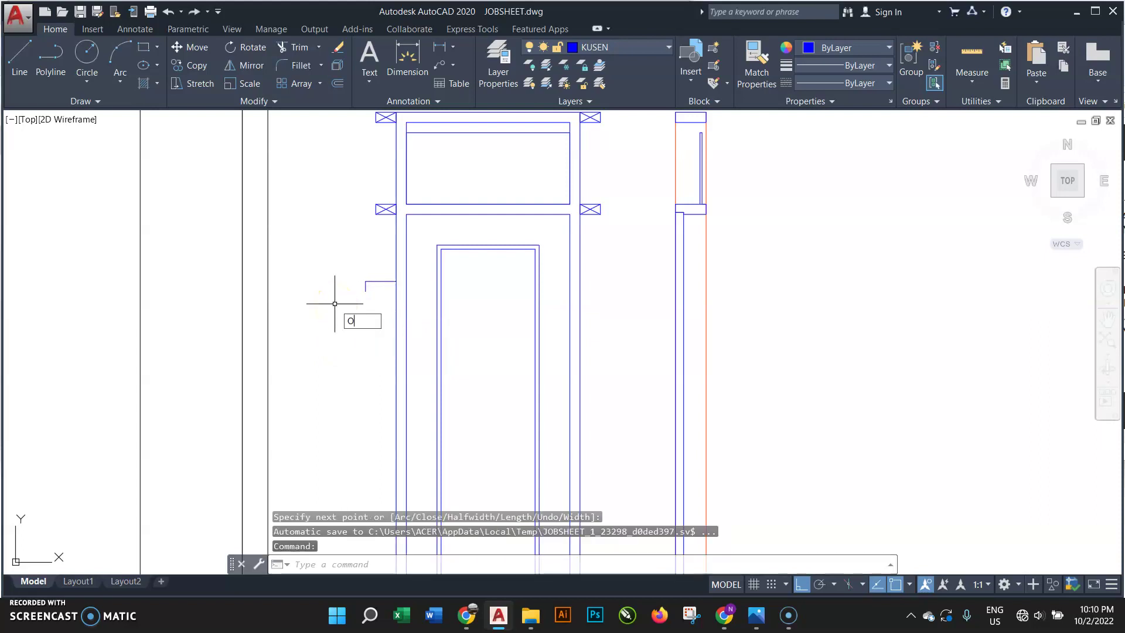
- Offset the handle polyline 0.8 inward to double it
key("Return")
type("0.8")
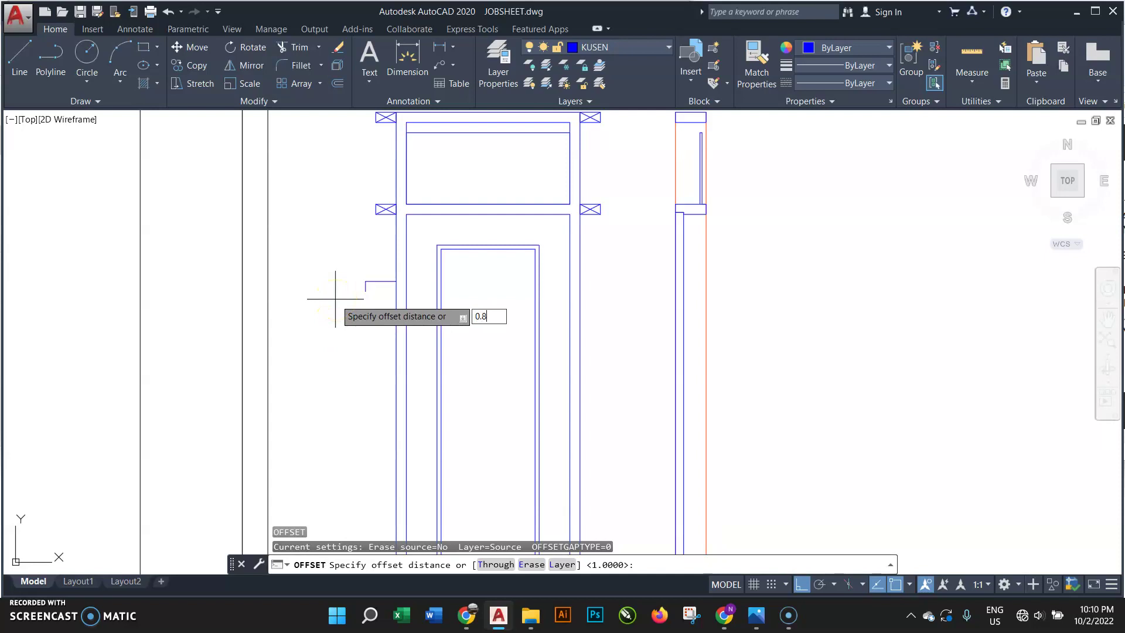
key("Return")
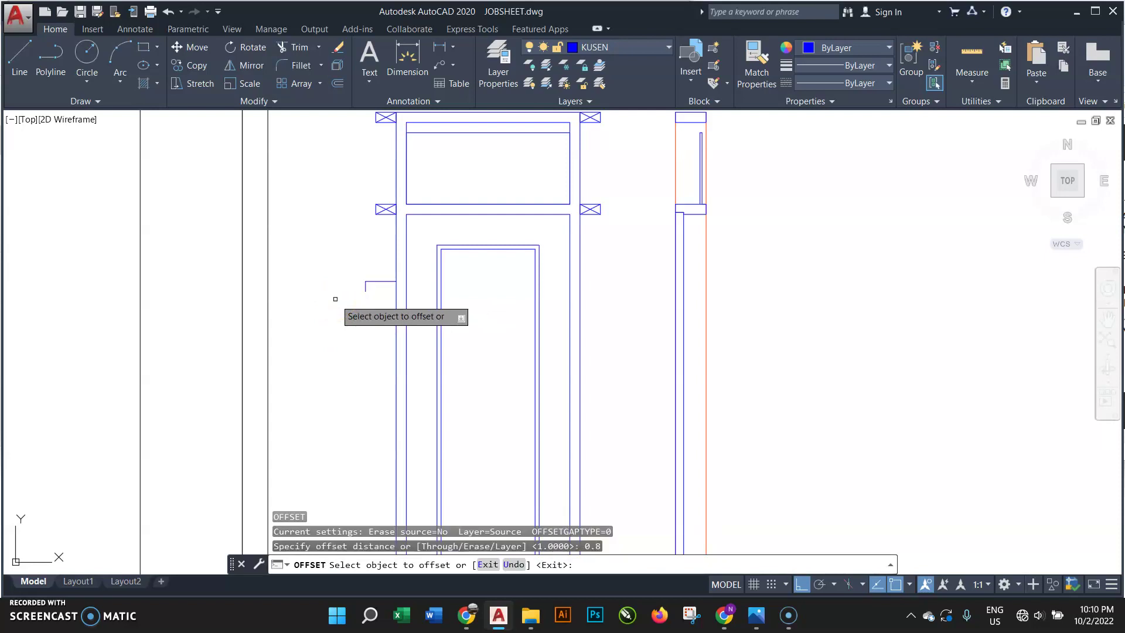
scroll(409, 244, "up", 3)
scroll(439, 266, "up", 3)
left_click(448, 269)
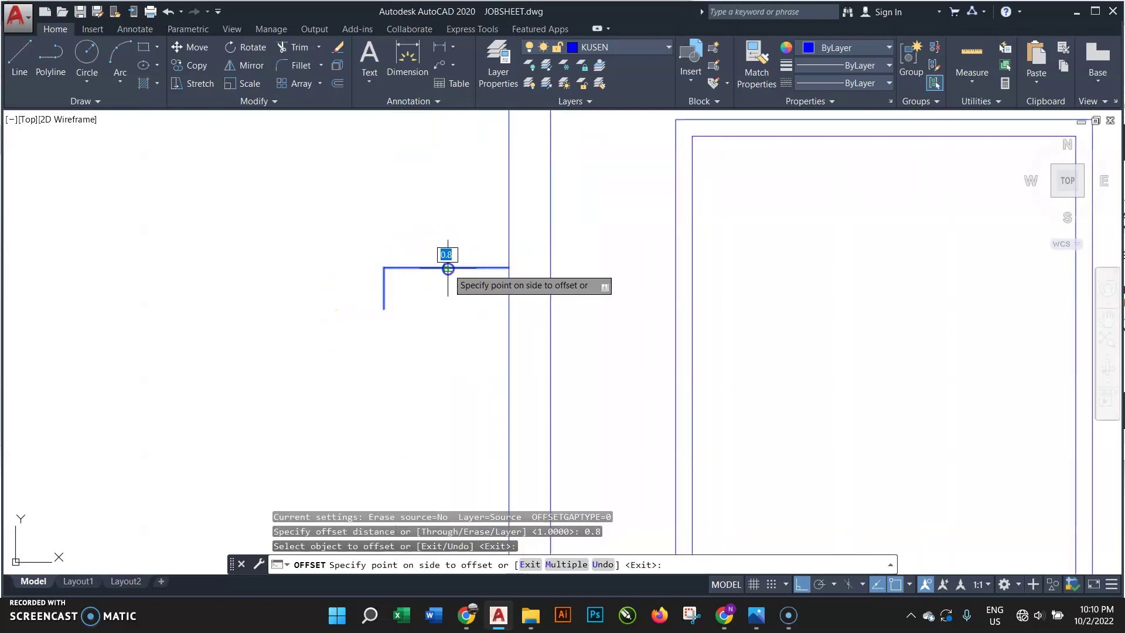
key("Return")
- Cap the handle's open end with a short line and select the finished handle
type("l")
key("Return")
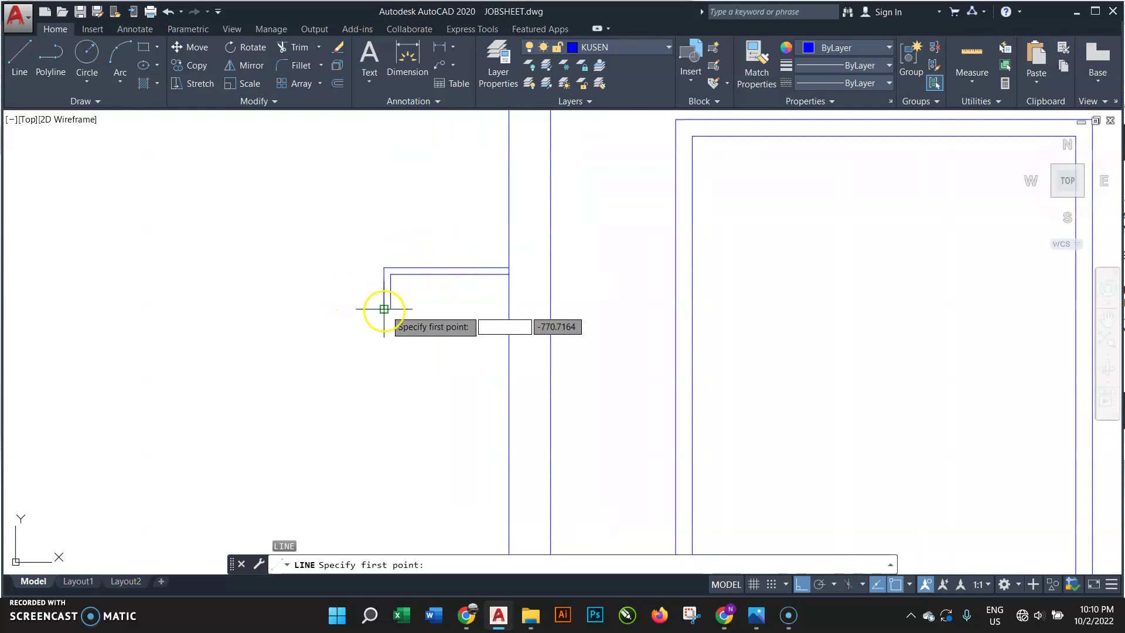
left_click(384, 309)
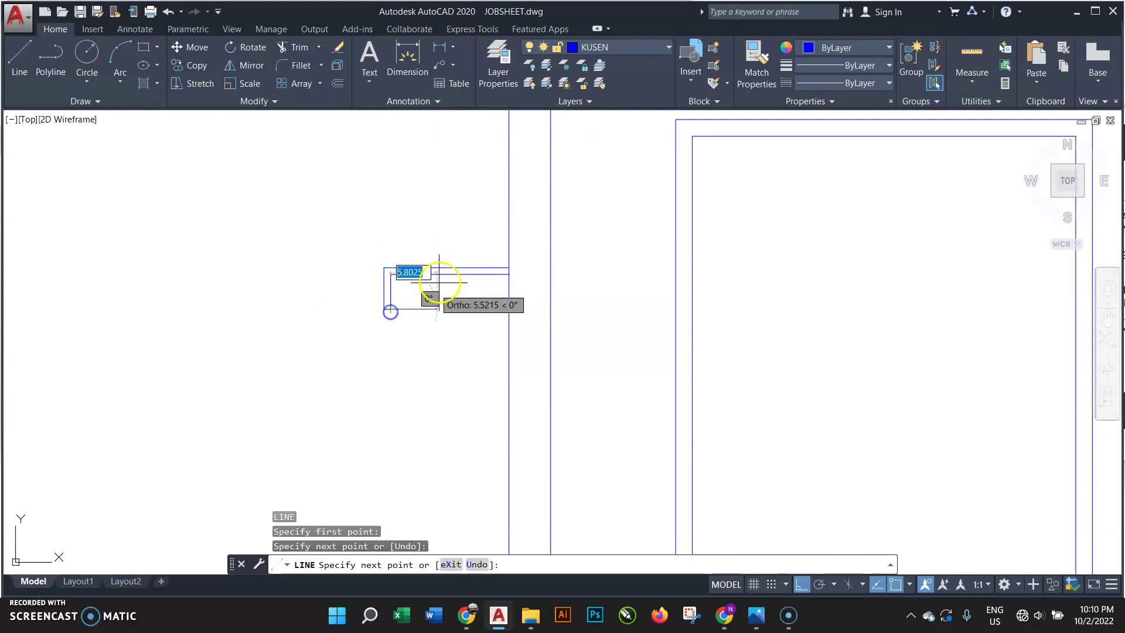
key("Return")
scroll(323, 224, "down", 2)
scroll(323, 224, "up", 1)
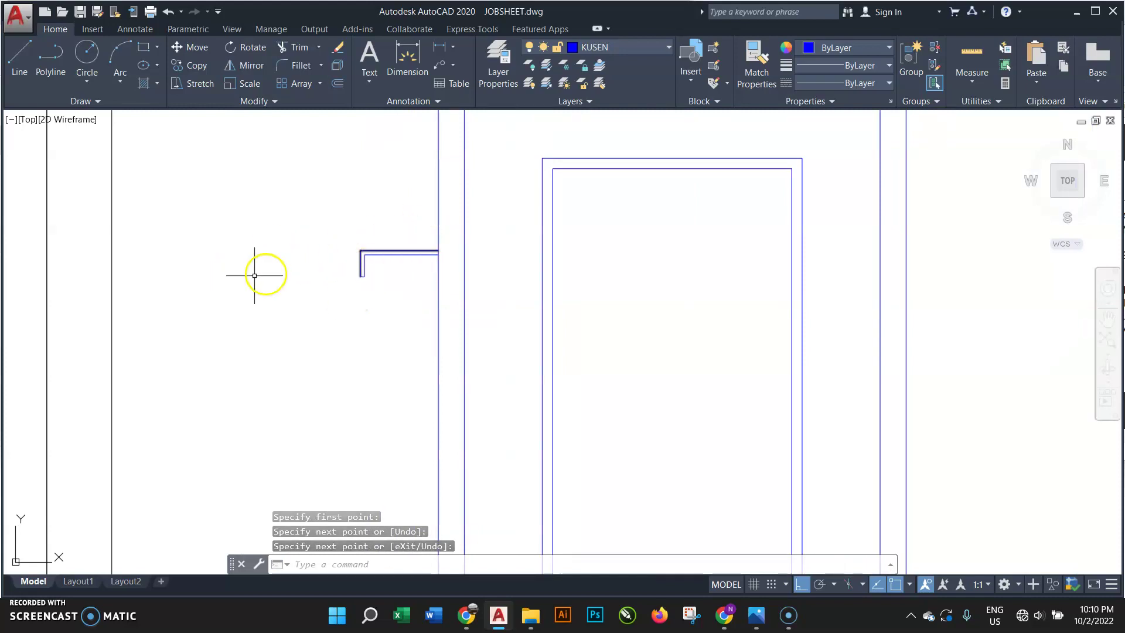
scroll(314, 214, "down", 3)
left_click(316, 208)
left_click(409, 265)
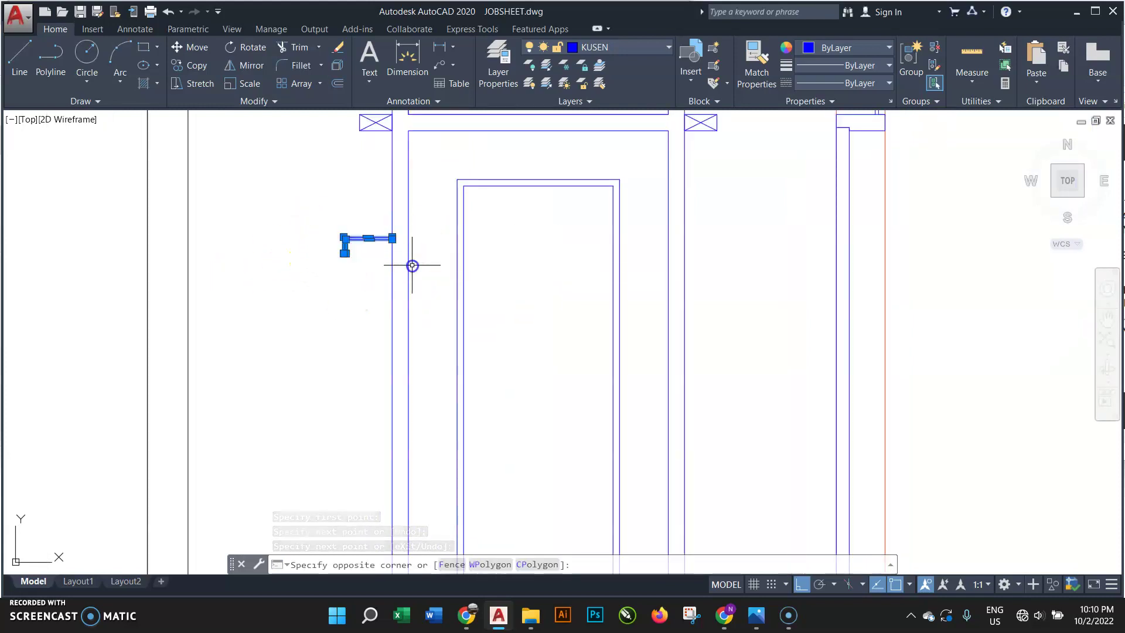
type("MI")
- Mirror the hinge bracket onto the door's right jamb, keeping the original
key("Return")
scroll(409, 267, "down", 2)
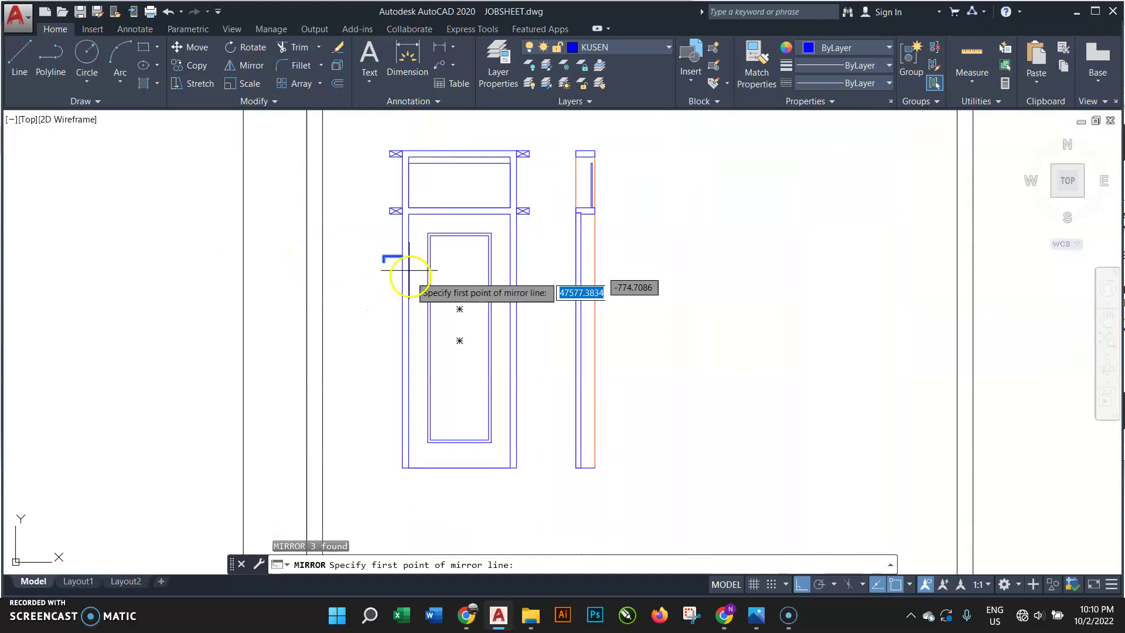
left_click(460, 468)
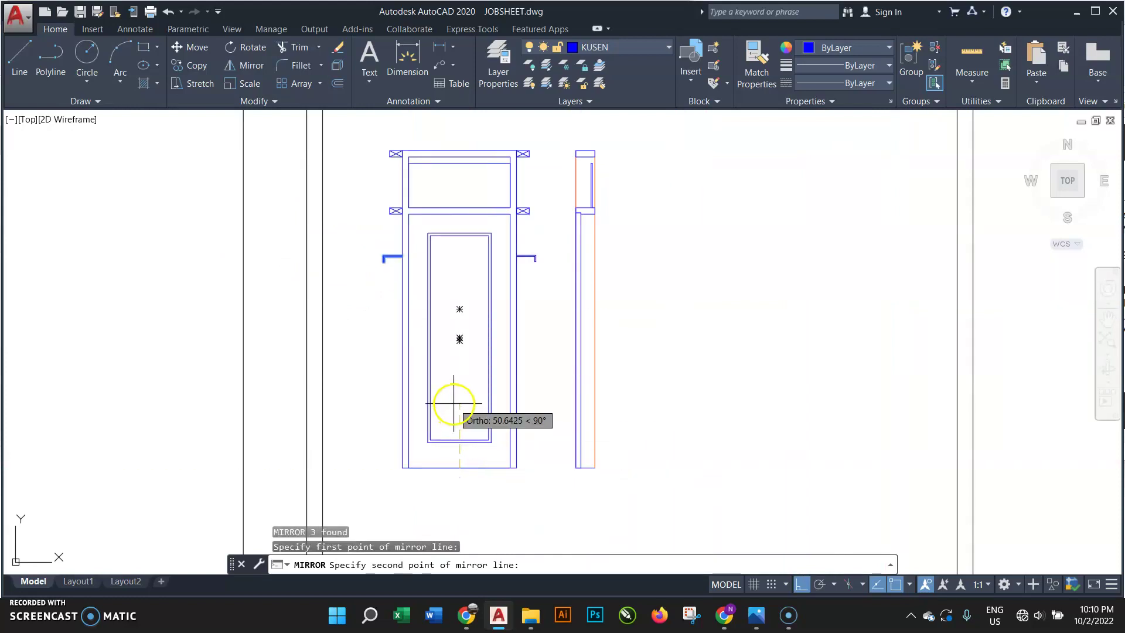
left_click(453, 403)
key("Return")
left_click(367, 241)
- Select both hinge brackets and start a mirror, then cancel it
left_click(549, 291)
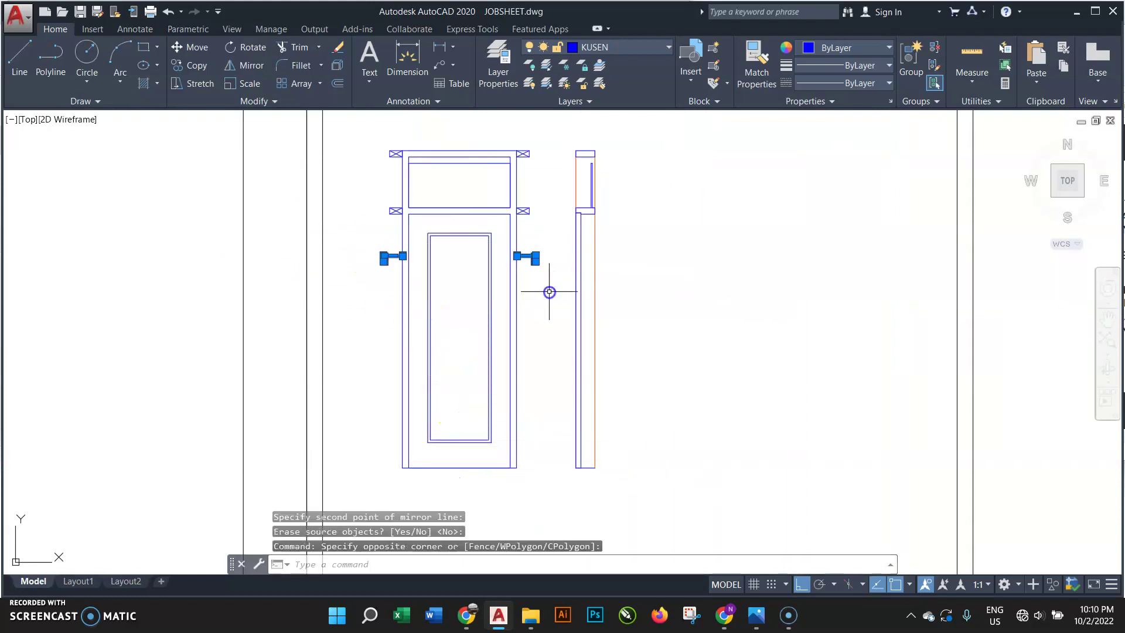
type("mi")
key("Return")
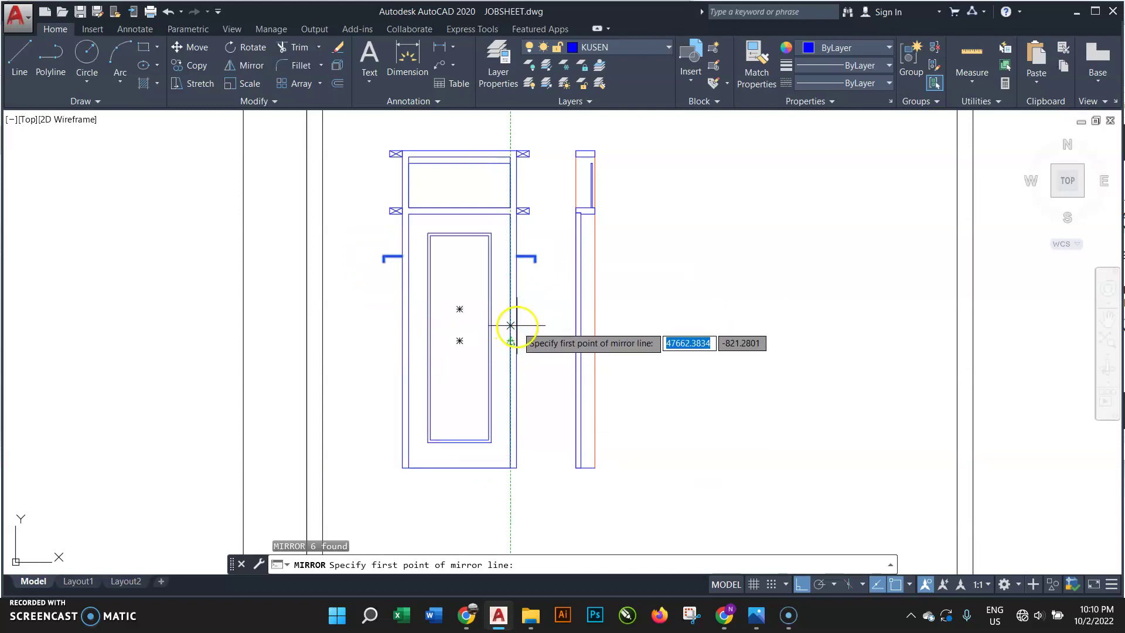
left_click(518, 323)
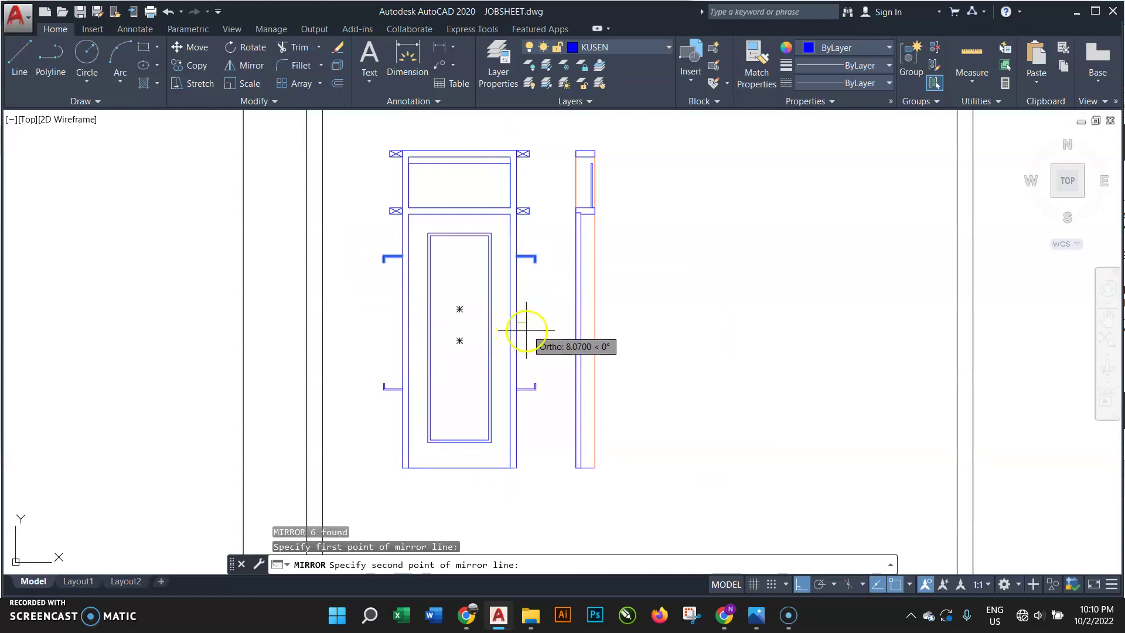
key("Escape")
- Mirror both hinge brackets across the door's horizontal midline, keeping the originals
left_click(366, 243)
left_click(560, 301)
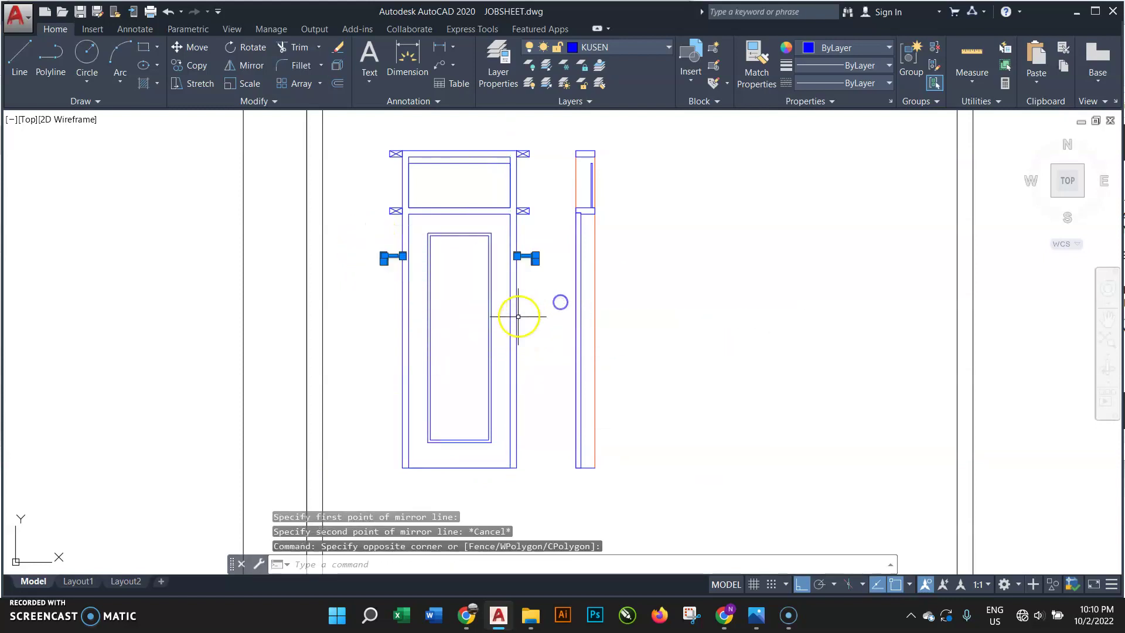
type("mi")
key("Return")
left_click(510, 340)
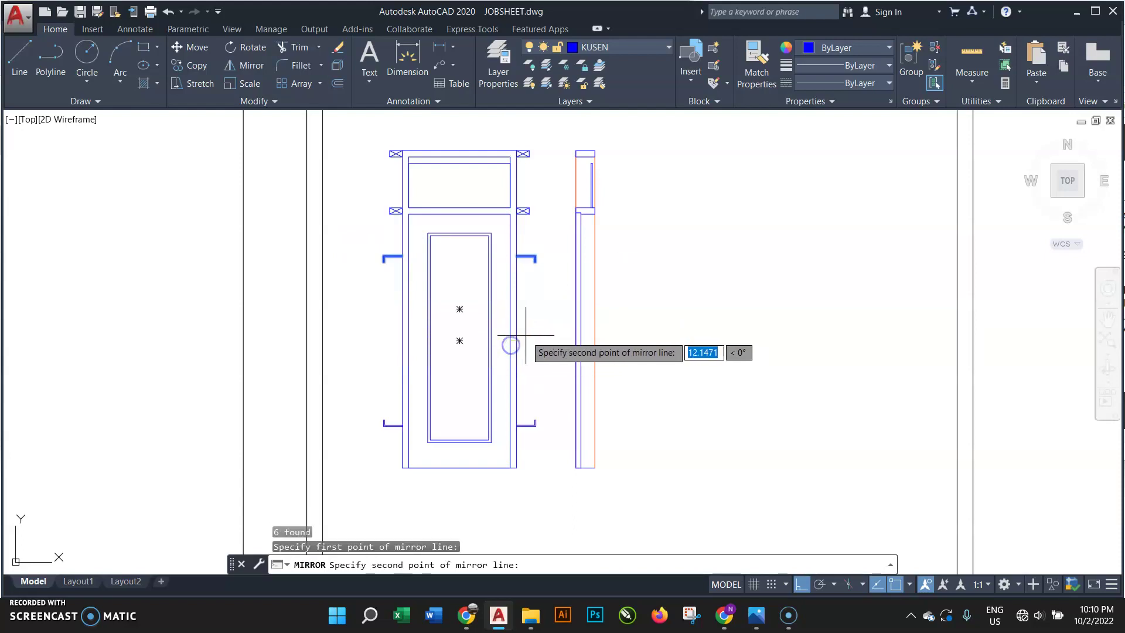
key("Return")
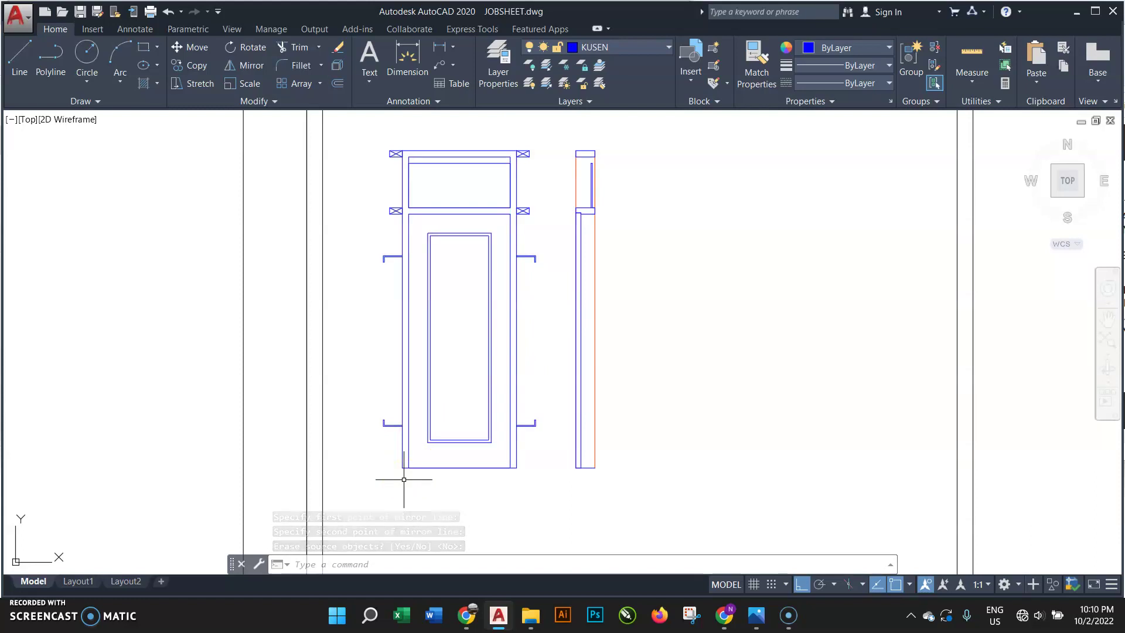
- Move the lower bracket pair upward to sit slightly above the door bottom
scroll(389, 419, "up", 2)
left_click(363, 399)
left_click(642, 430)
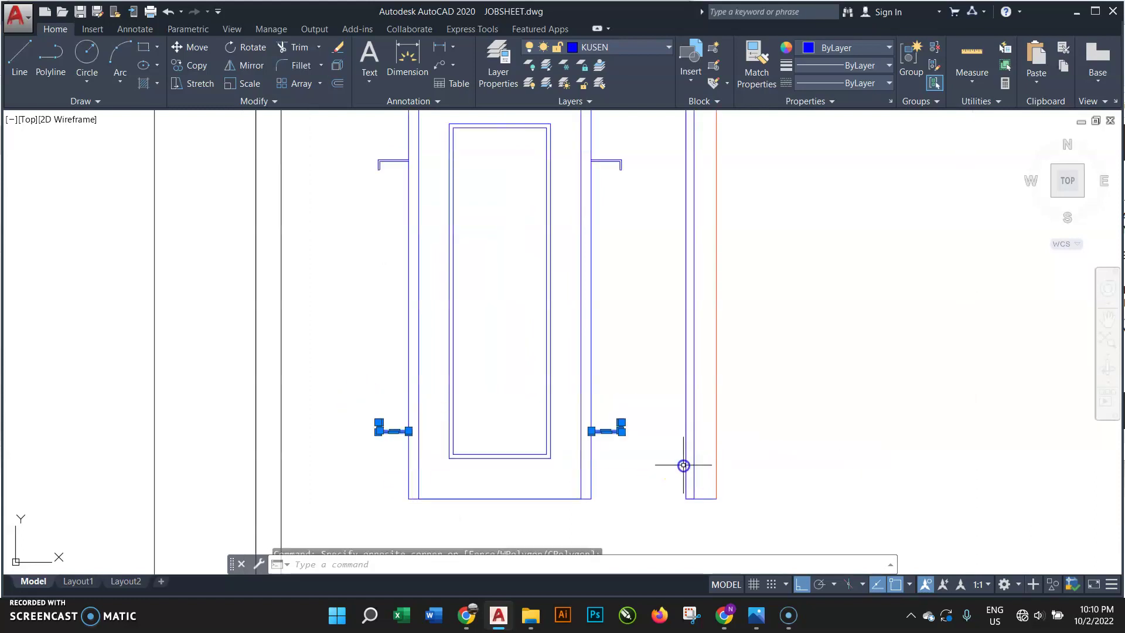
type("m")
key("Return")
left_click(634, 410)
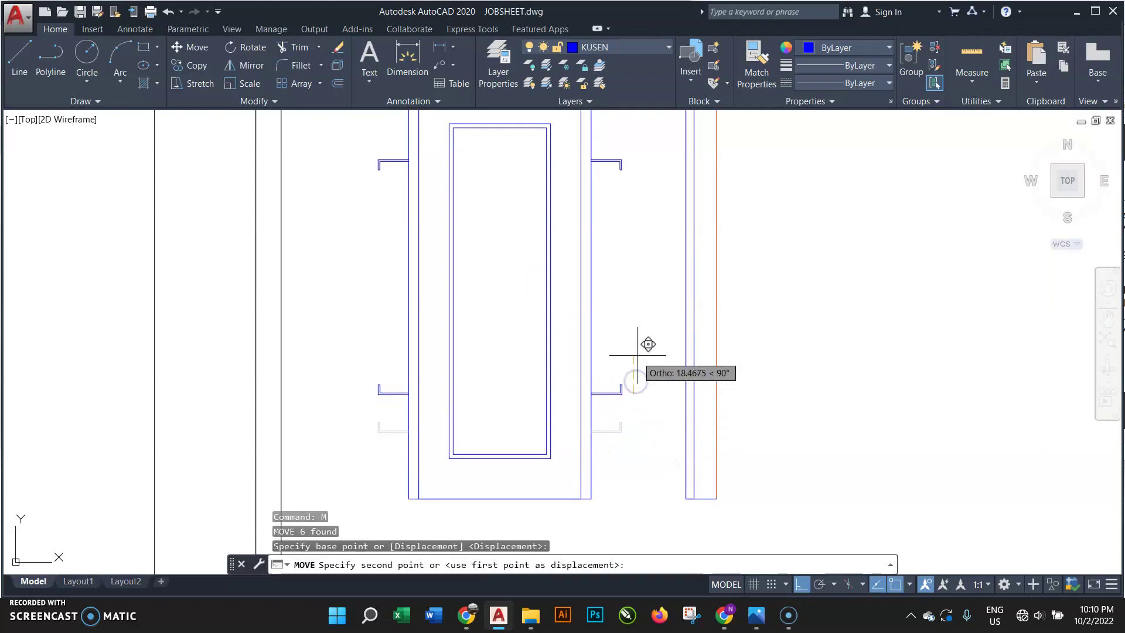
left_click(636, 363)
scroll(638, 353, "down", 2)
scroll(540, 439, "up", 2)
scroll(540, 439, "up", 2)
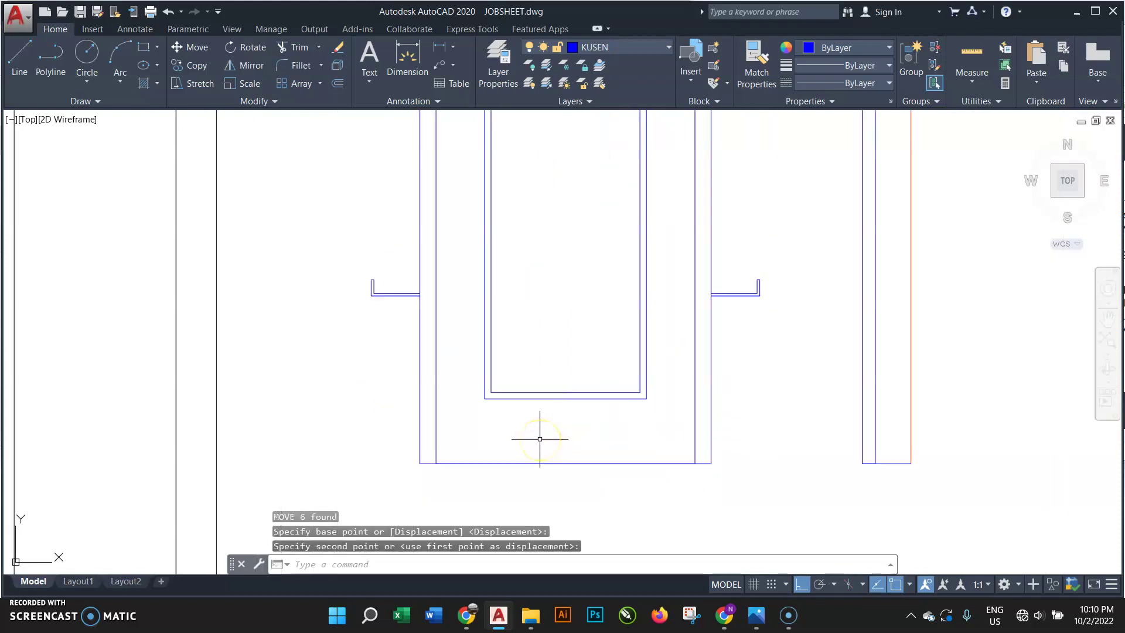
- Draw a short line with a horizontal segment at the frame's bottom-left corner
type("l")
key("Return")
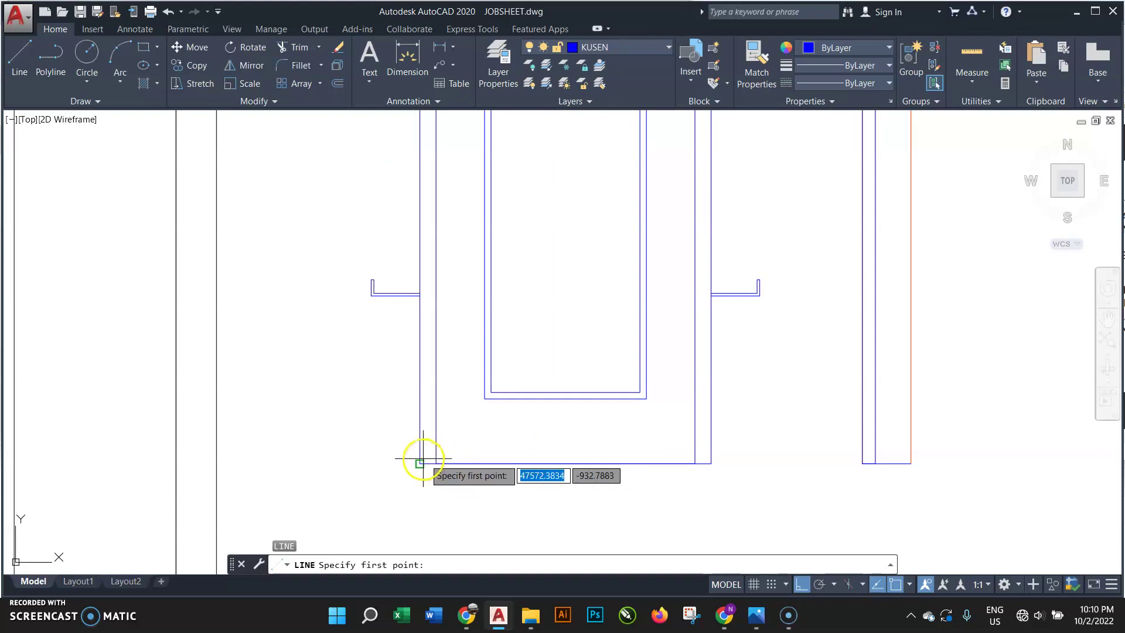
left_click(417, 460)
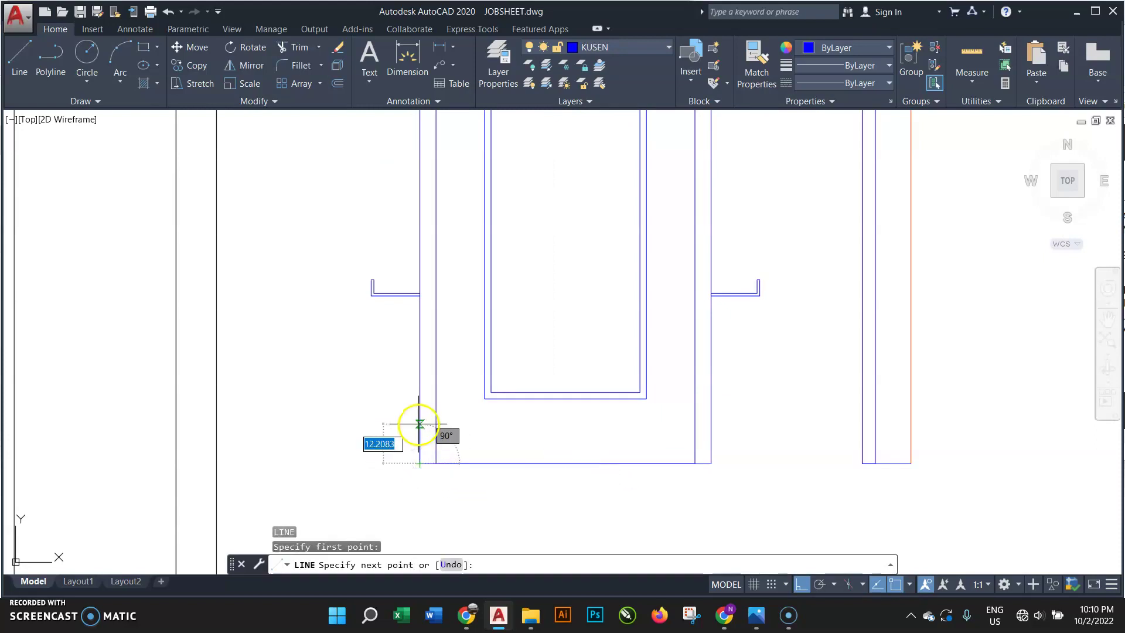
type("10")
key("Return")
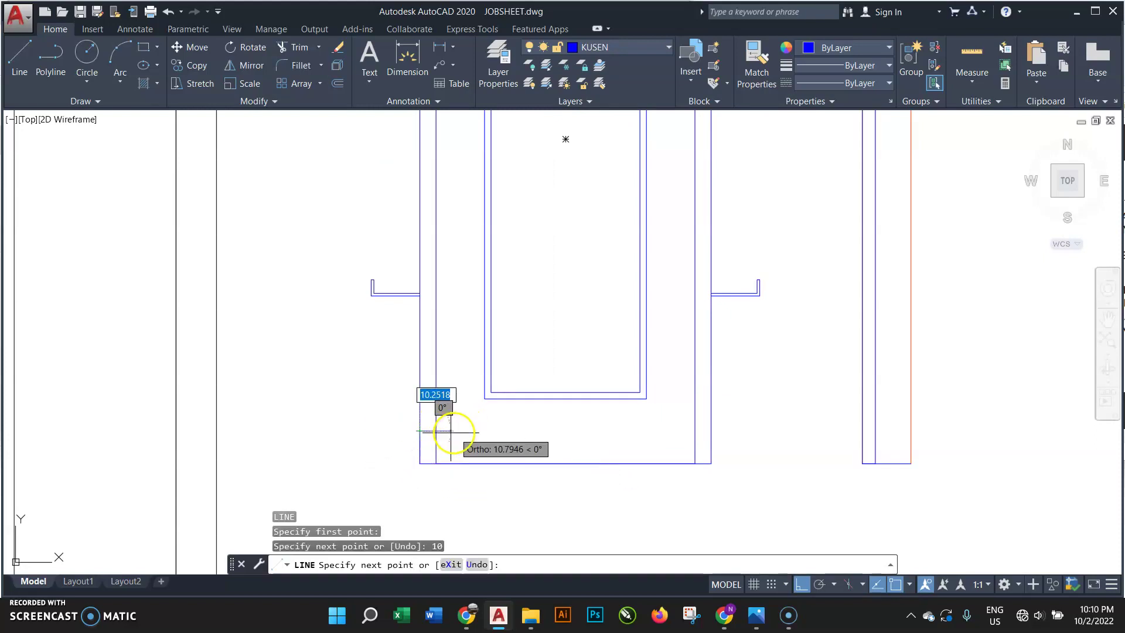
left_click(434, 432)
key("Return")
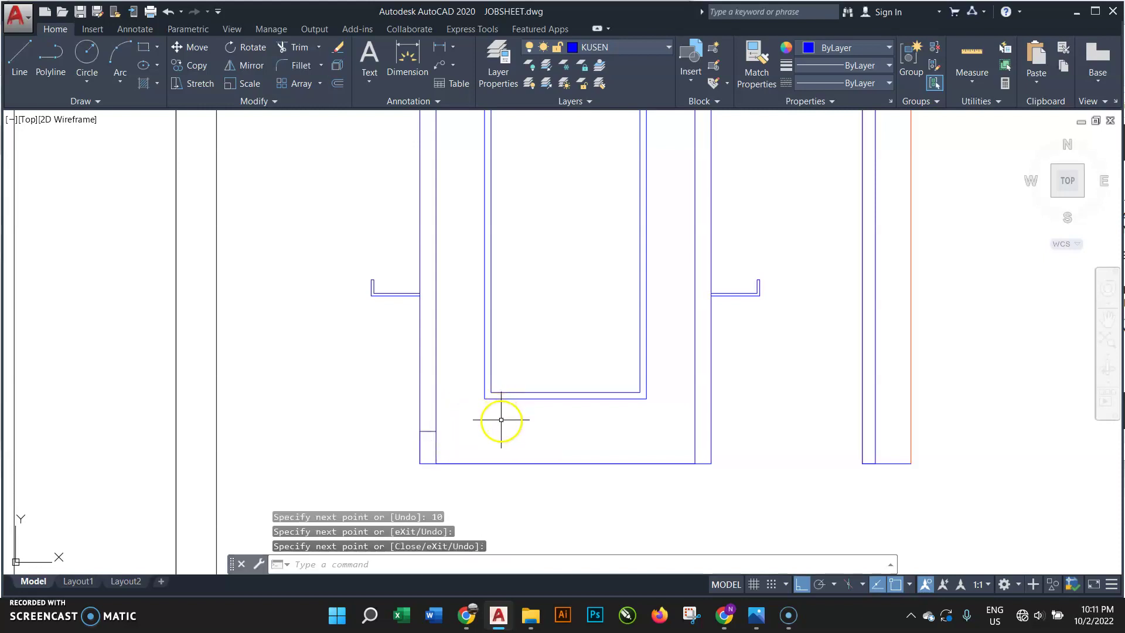
type("L")
key("Escape")
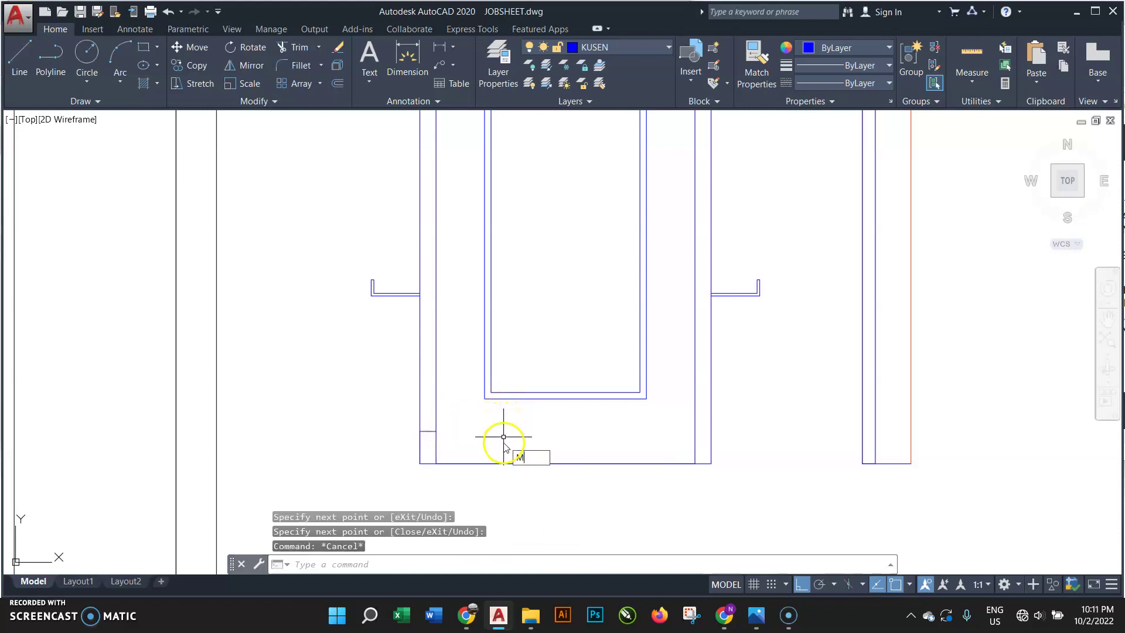
- Draw a 0.8-scale multiline 15 units down from the left jamb's base
type("l")
key("Return")
type("s")
key("Return")
type("0.8")
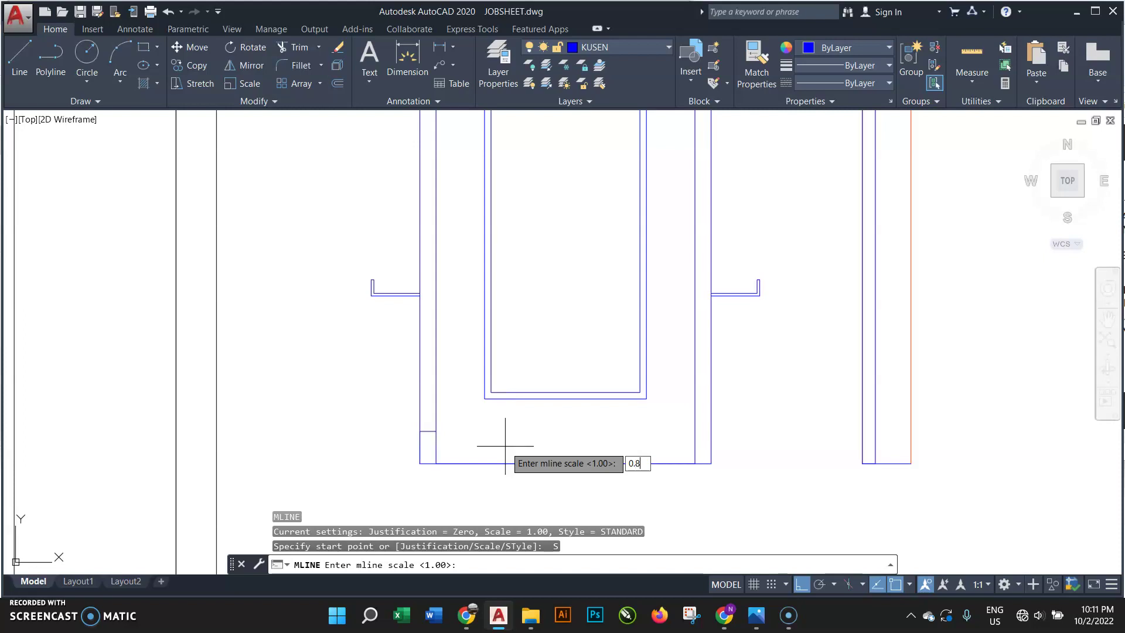
key("Return")
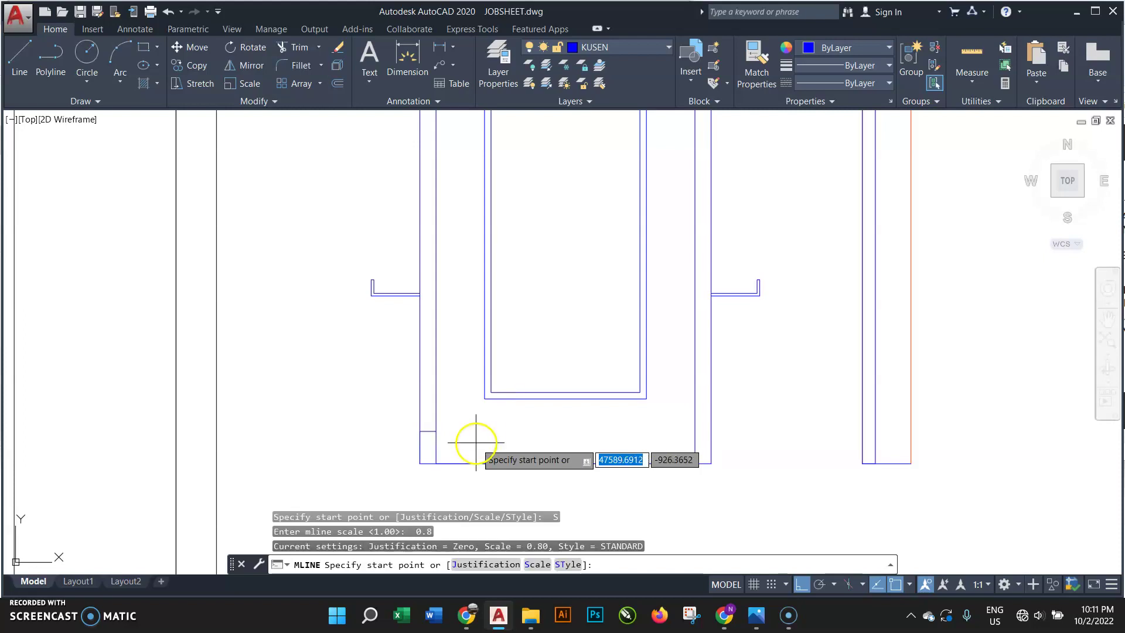
scroll(456, 451, "up", 2)
left_click(411, 418)
scroll(404, 434, "up", 2)
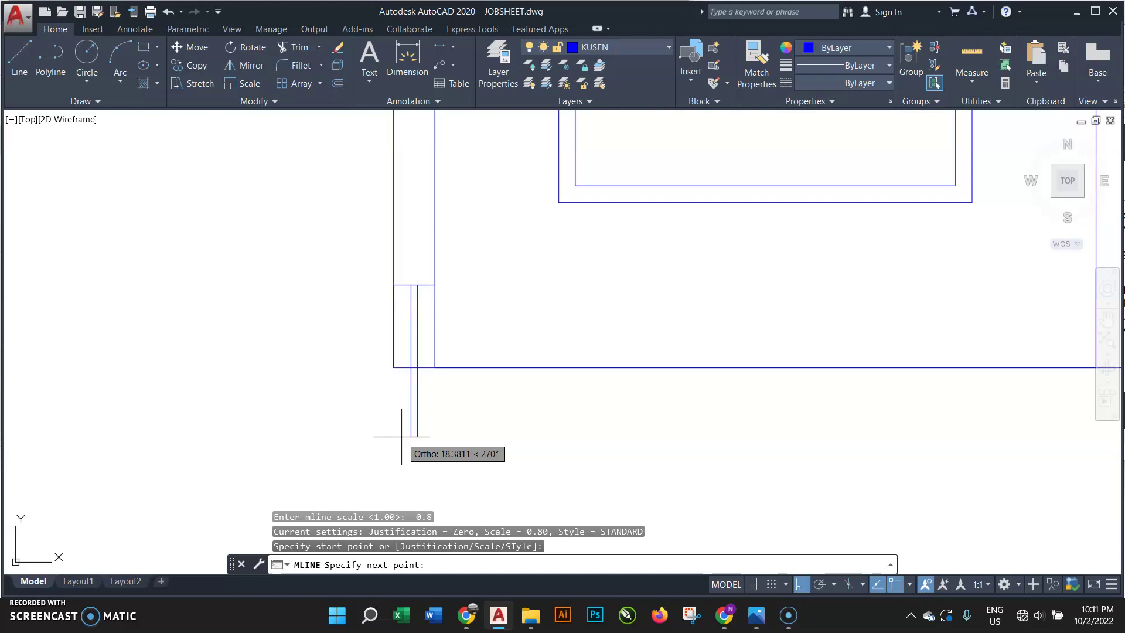
type("15")
key("Return")
key("Return")
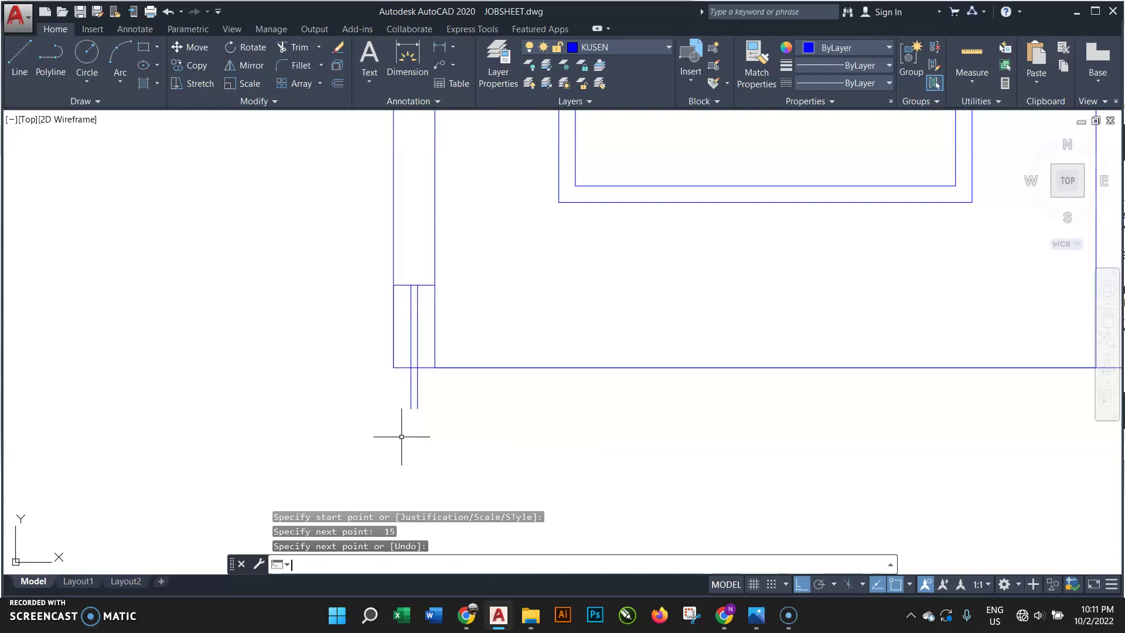
- Cap the multiline end with a line, then copy the jamb extension under the right jamb
key("Return")
left_click(417, 409)
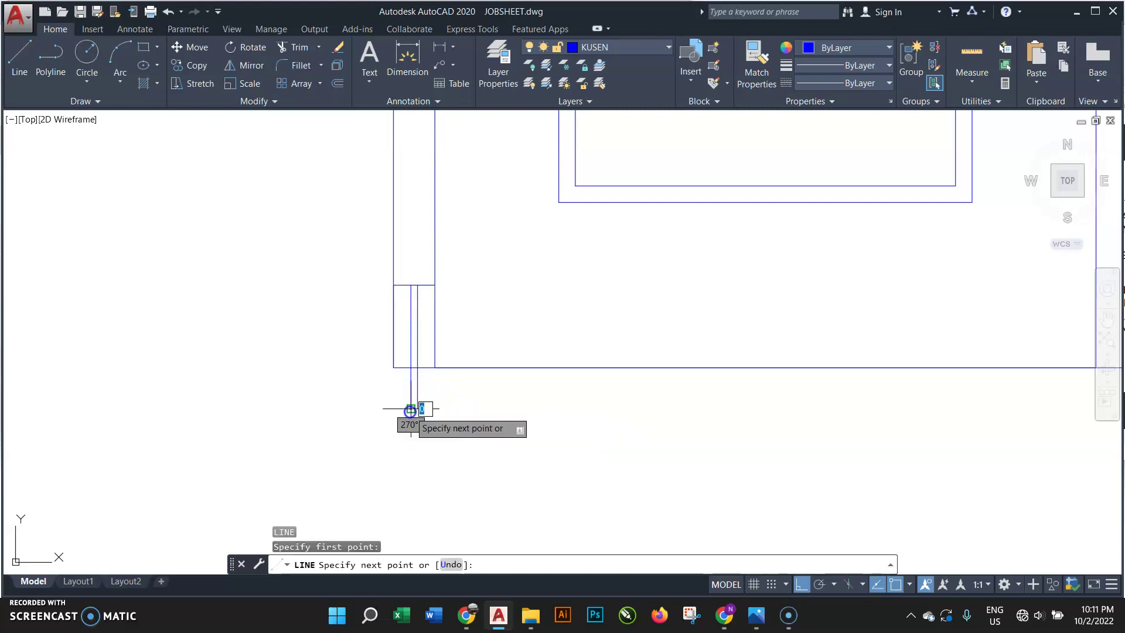
key("Return")
left_click(339, 231)
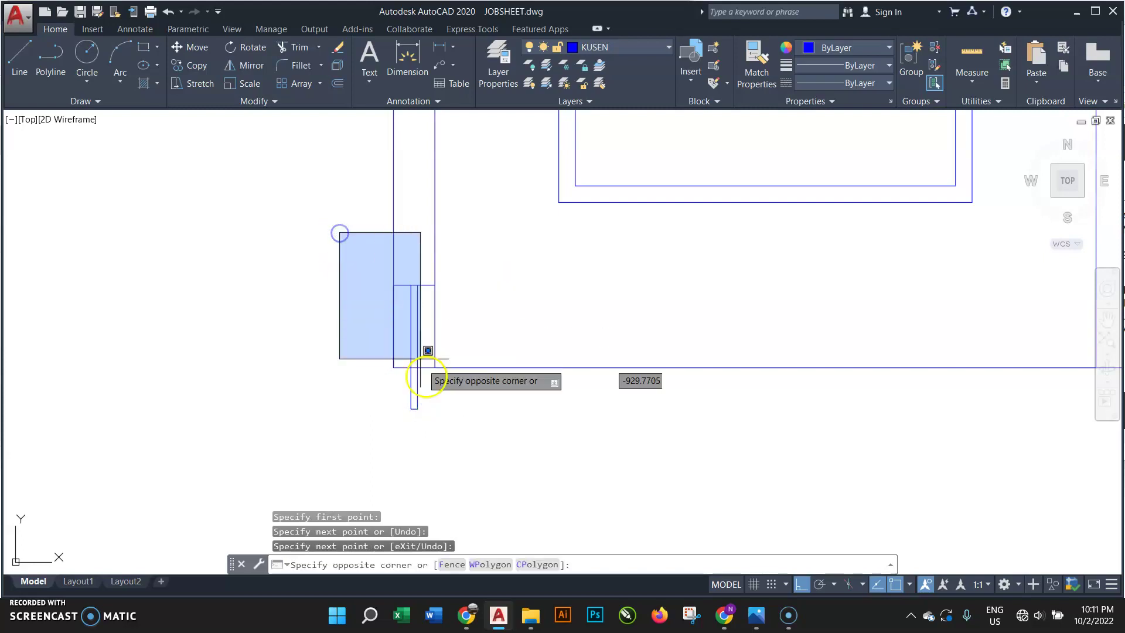
left_click(446, 431)
scroll(404, 425, "down", 2)
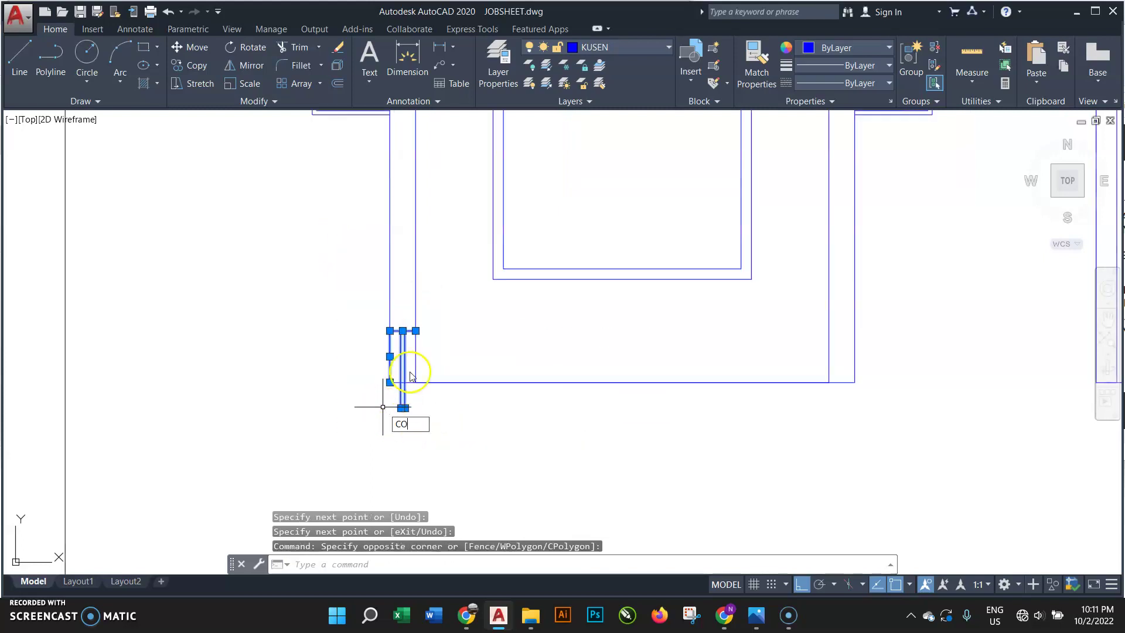
key("Return")
left_click(414, 330)
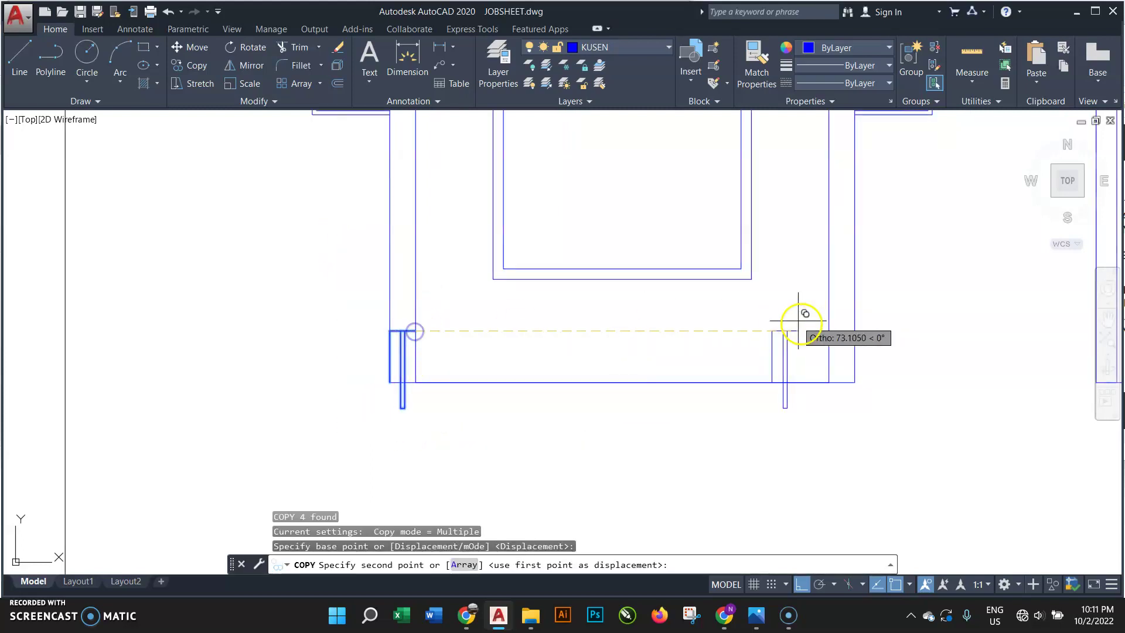
left_click(856, 331)
key("Return")
- Zoom out to see the whole door elevation, then pan to the door-swing plan
scroll(623, 453, "down", 2)
scroll(622, 452, "down", 2)
scroll(591, 467, "down", 2)
middle_click_drag(604, 311, 562, 340)
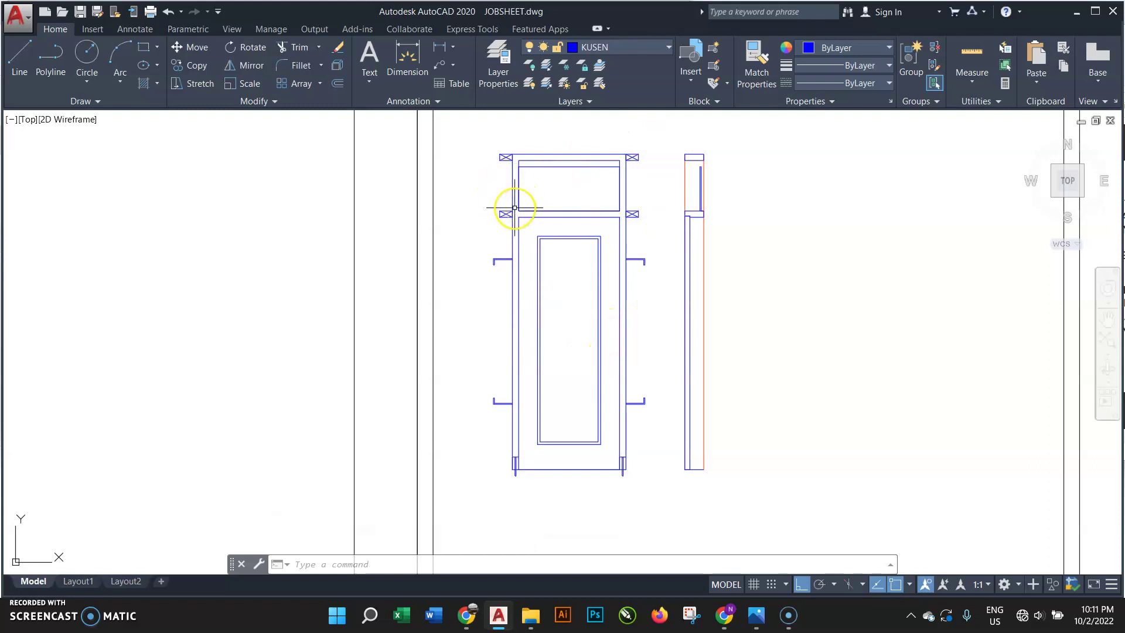
scroll(514, 208, "down", 2)
left_click(538, 426)
middle_click_drag(530, 472, 529, 348)
- Draw a 7-unit vertical line left of the door plan's jamb
scroll(519, 410, "up", 2)
scroll(512, 352, "up", 4)
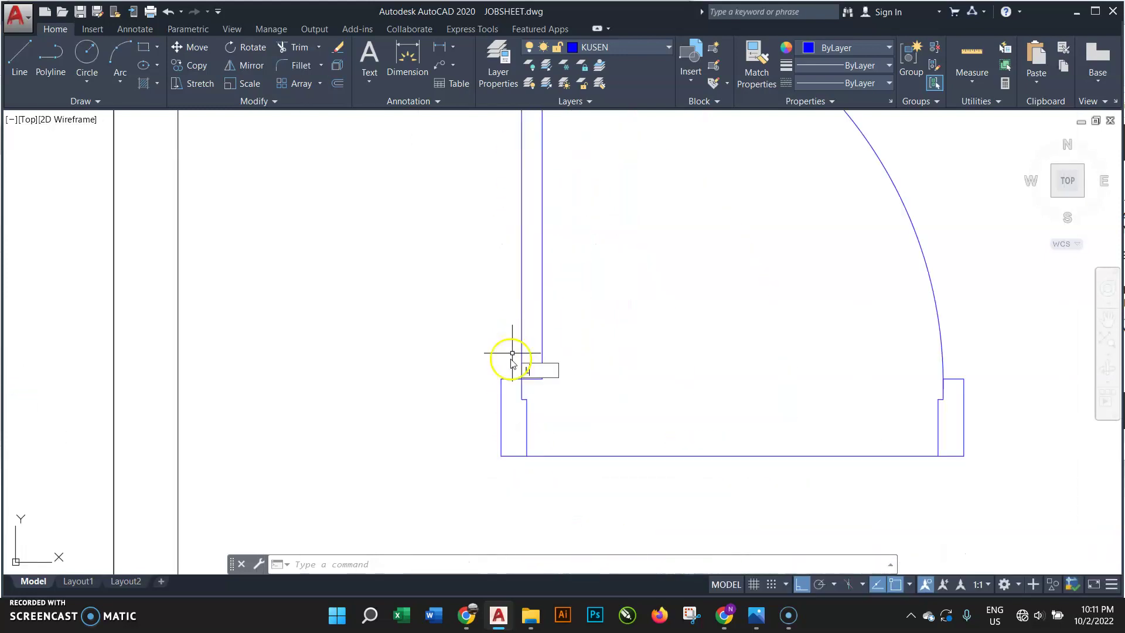
key("l")
key("Return")
left_click(422, 382)
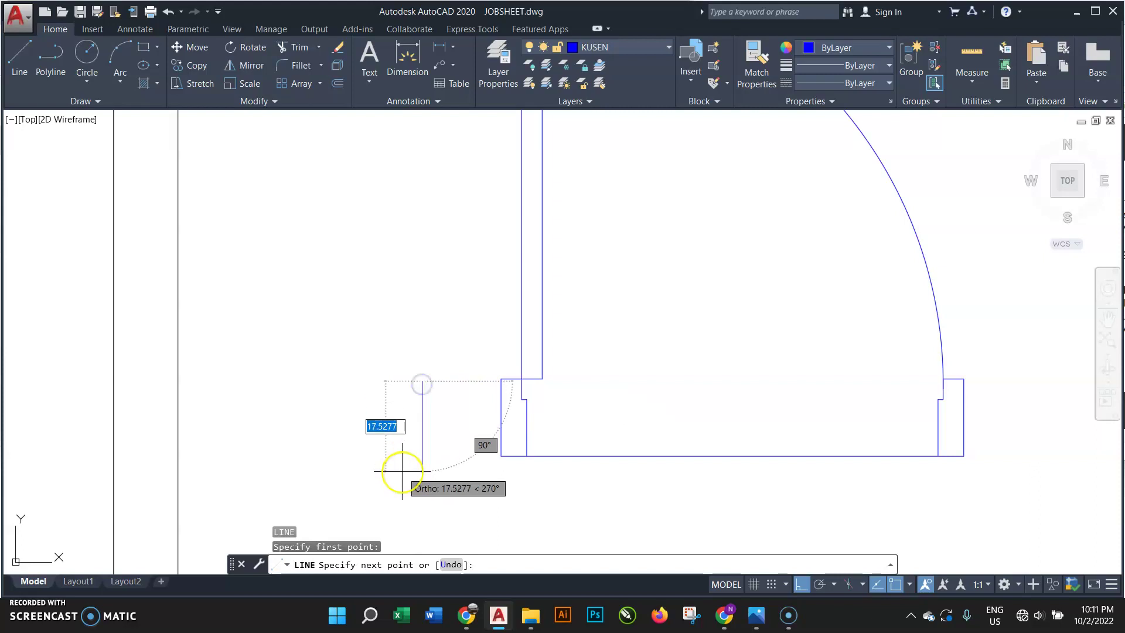
type("7")
key("Return")
- Move the short vertical line to a new spot near the jamb
key("Return")
left_click(448, 374)
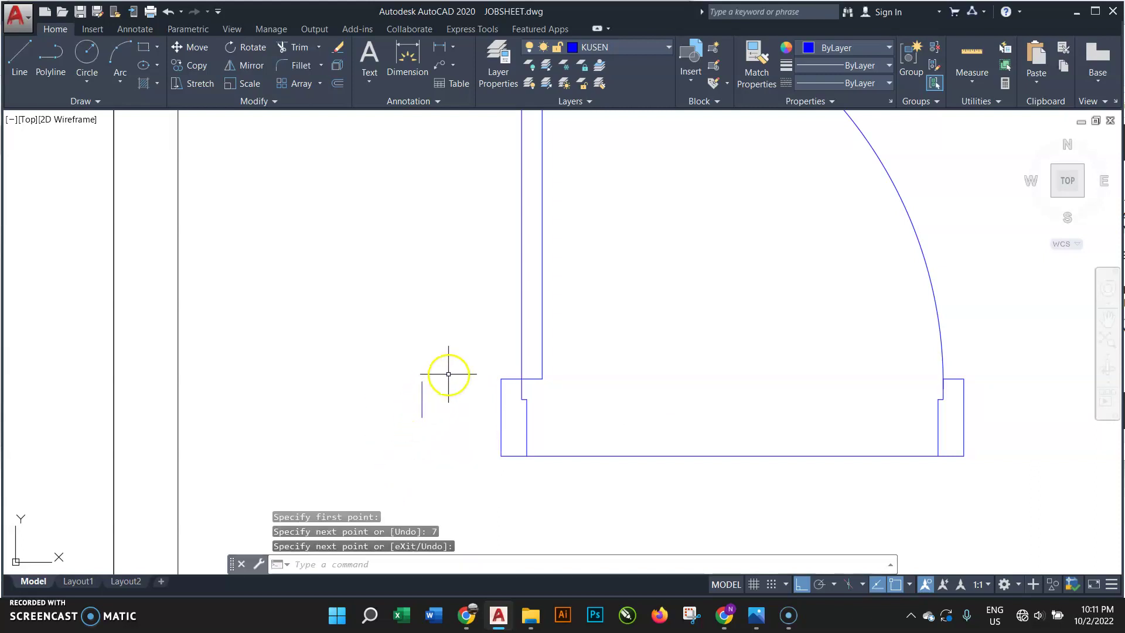
left_click(385, 406)
key("m")
key("Return")
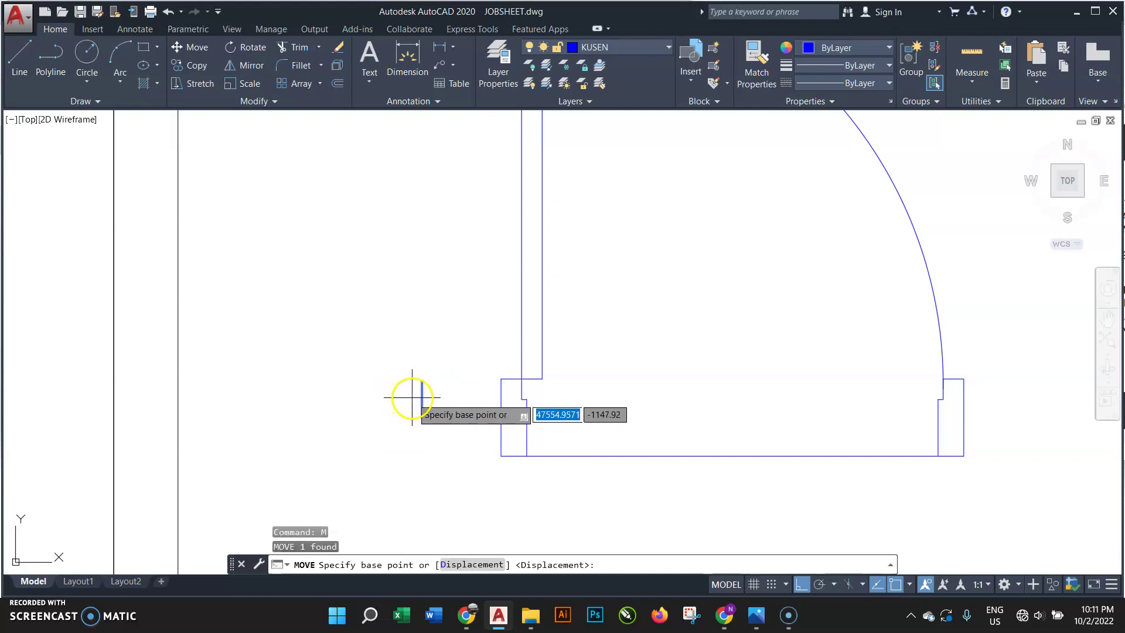
left_click(415, 397)
left_click(501, 416)
- Move the short vertical line 10 units to the left
left_click(478, 392)
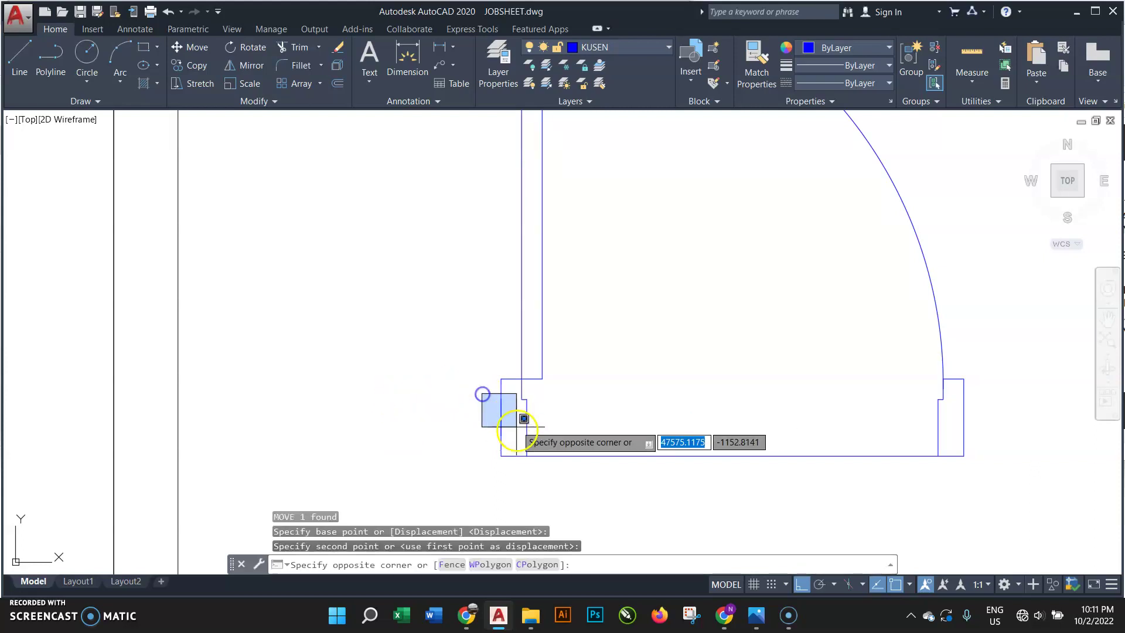
left_click(516, 466)
type("m")
key("Return")
left_click(629, 386)
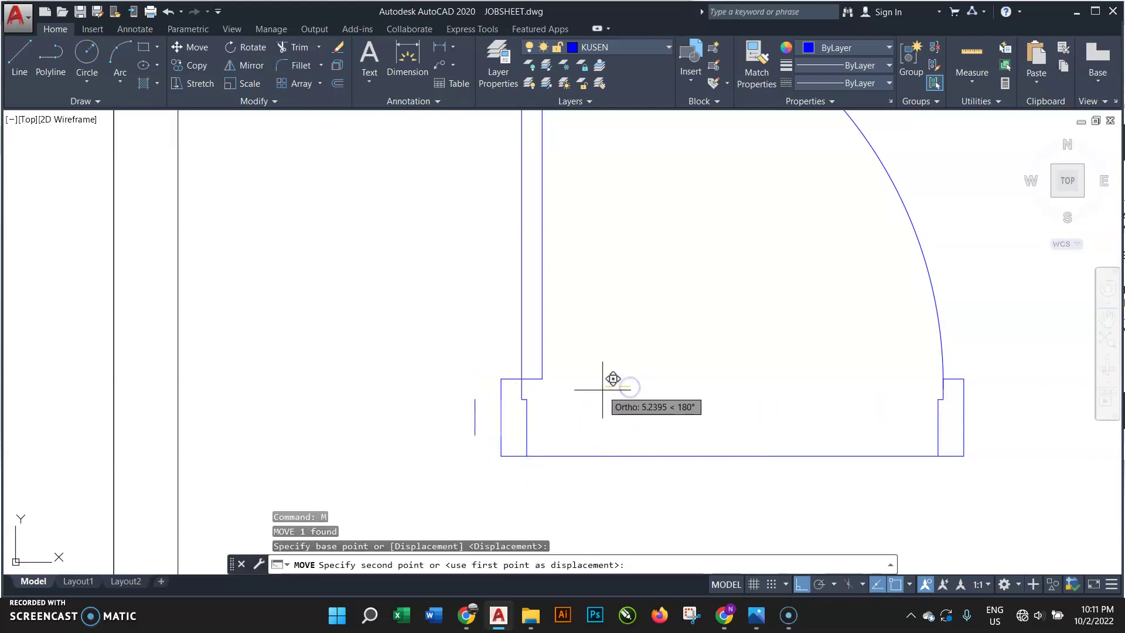
type("10")
key("Return")
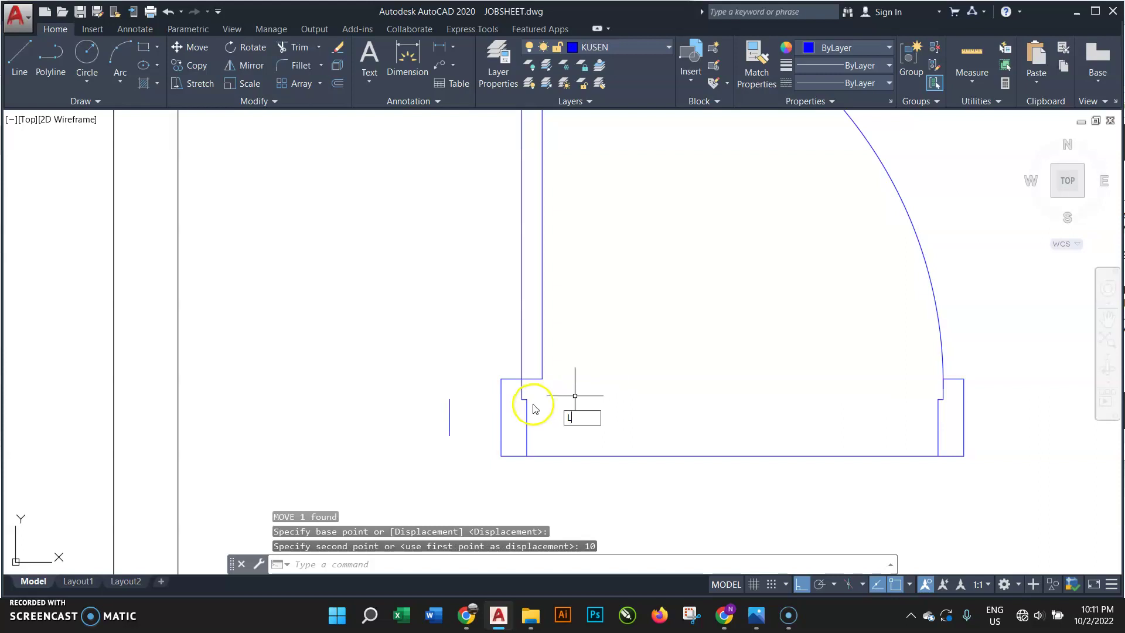
key("Escape")
- Draw the tapered jamb outline as a polyline from the inner corner to the frame bottom
key("Return")
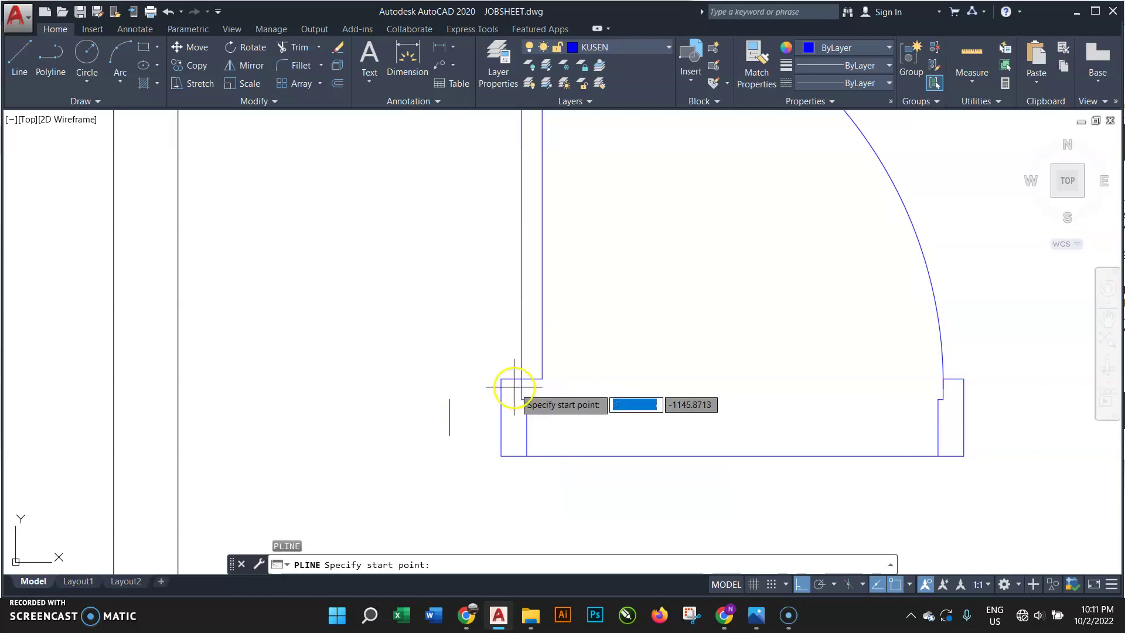
left_click(501, 379)
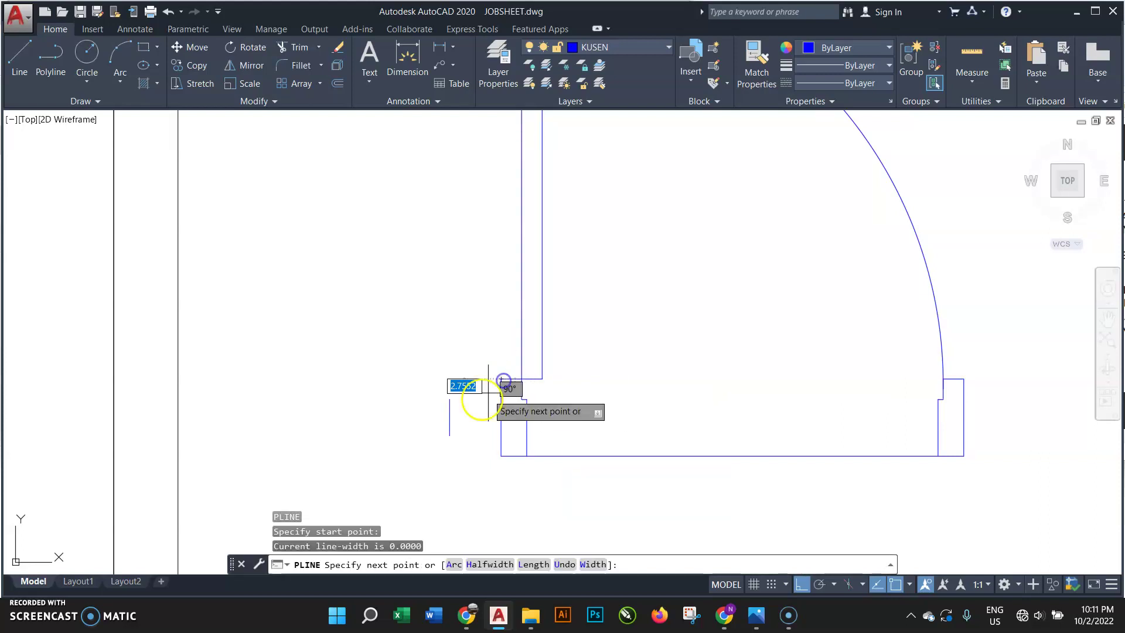
left_click(449, 399)
left_click(450, 434)
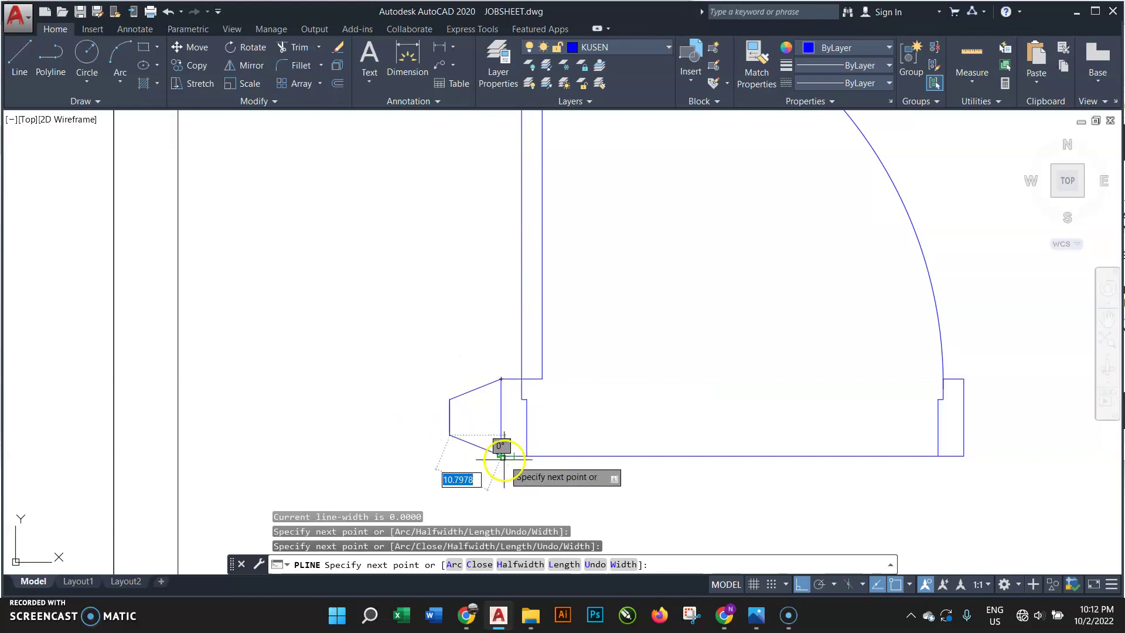
left_click(501, 456)
key("Return")
scroll(480, 446, "down", 2)
scroll(491, 408, "up", 2)
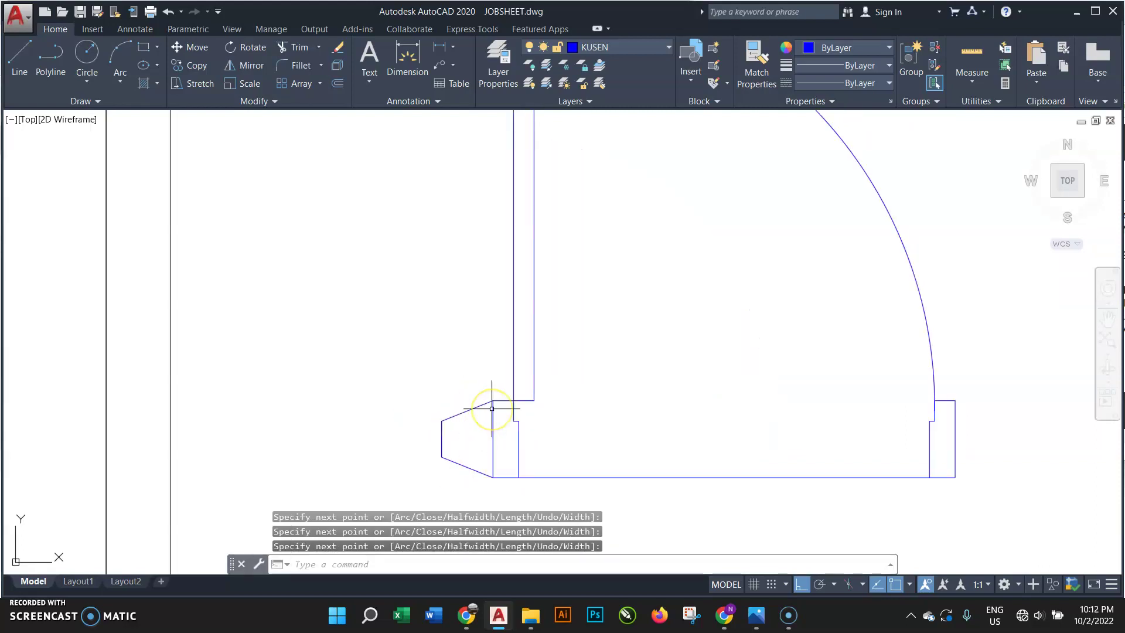
- Draw two test diagonal lines across the jamb outline, then erase them
type("l")
key("Return")
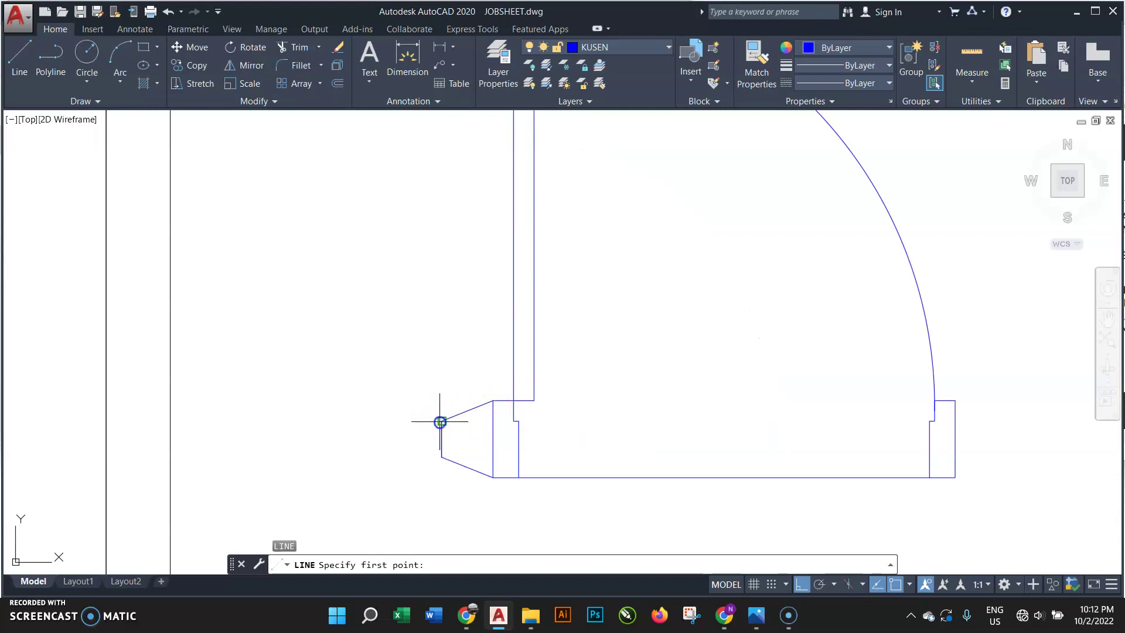
left_click(442, 420)
left_click(492, 477)
key("Return")
key("Return")
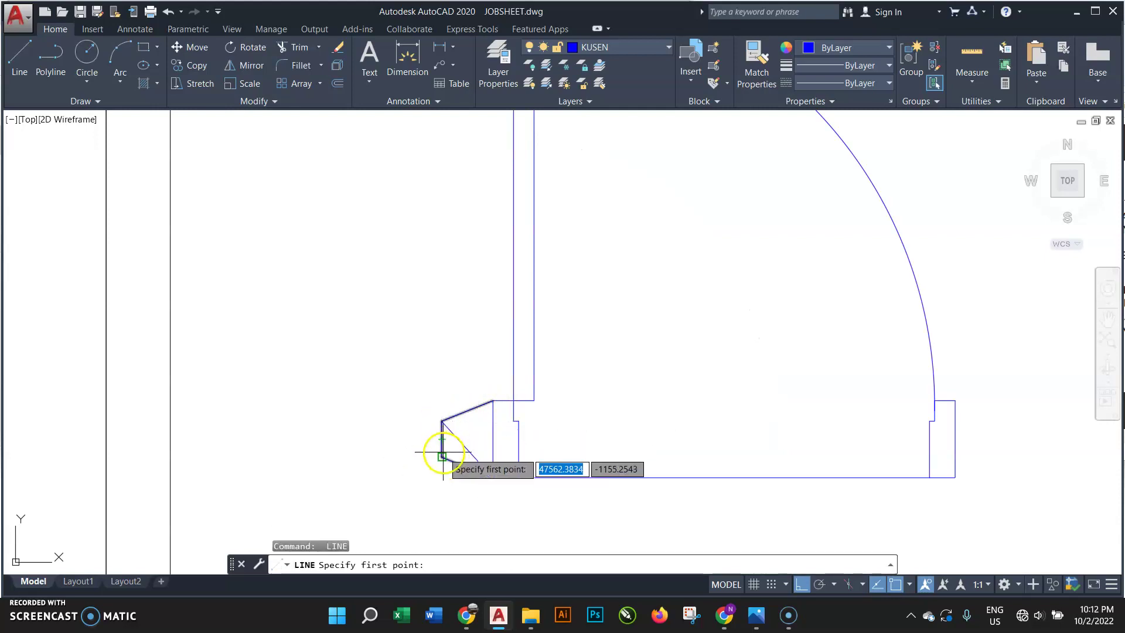
left_click(445, 458)
left_click(492, 401)
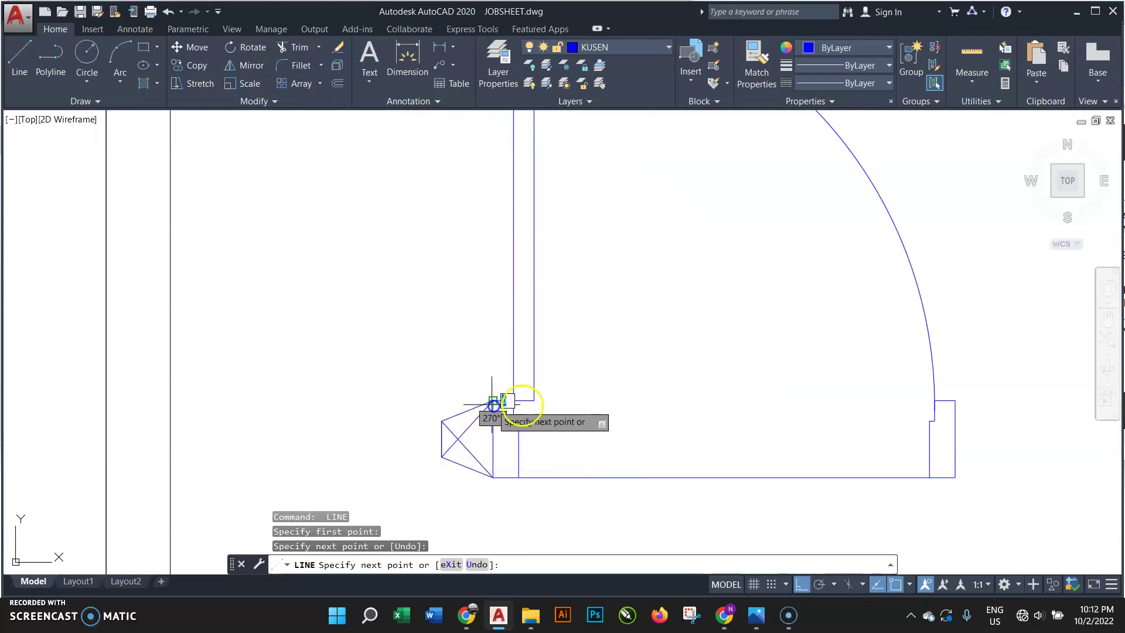
key("Return")
scroll(410, 438, "down", 2)
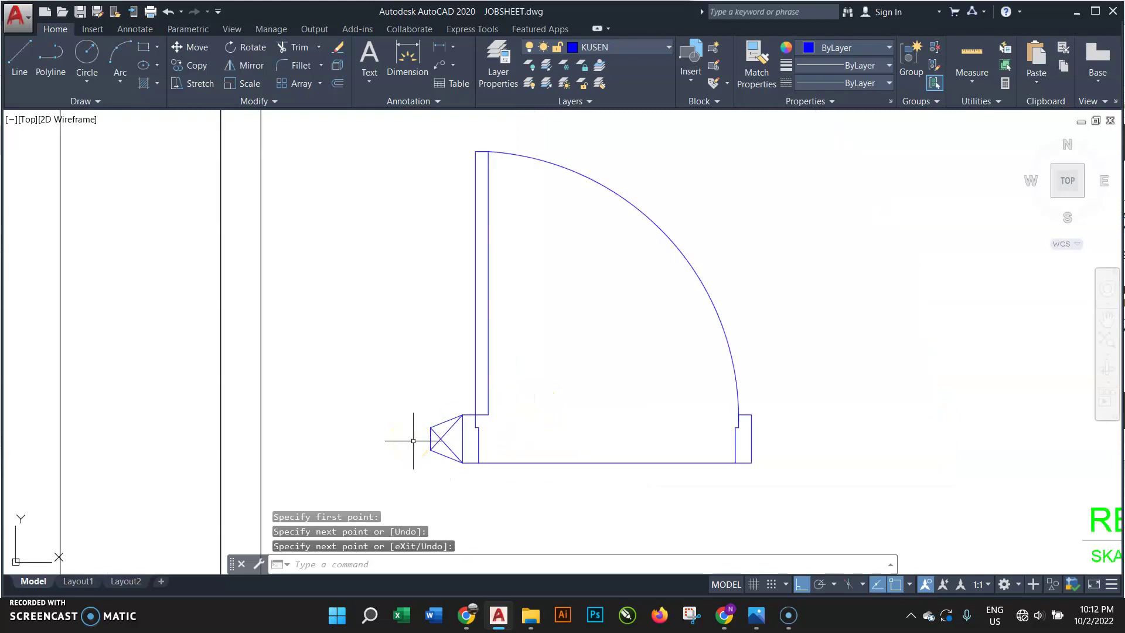
scroll(439, 447, "up", 3)
left_click(477, 410)
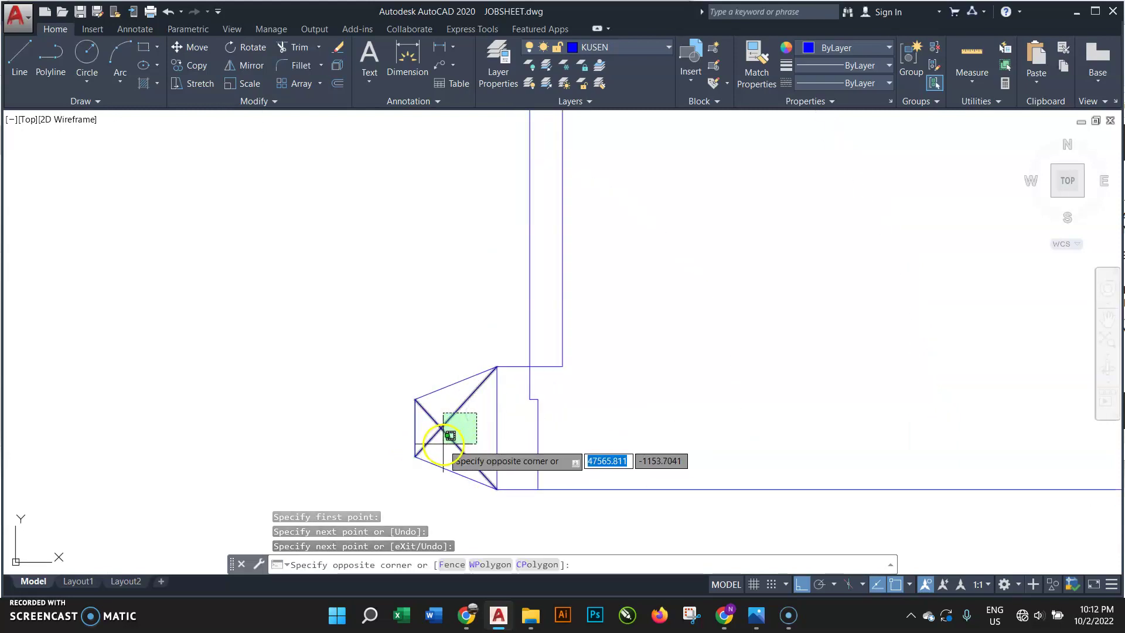
left_click(441, 446)
key("Delete")
- Mirror the jamb outline across the door centre to the right side, keeping the original
left_click(472, 321)
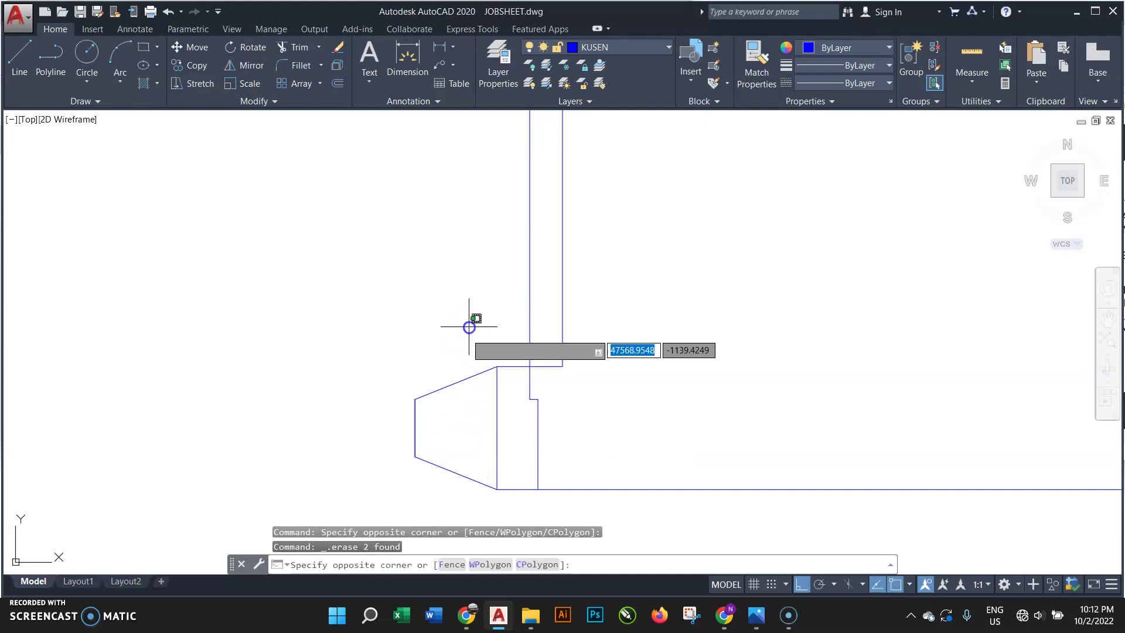
left_click(382, 460)
scroll(378, 450, "down", 2)
key("Return")
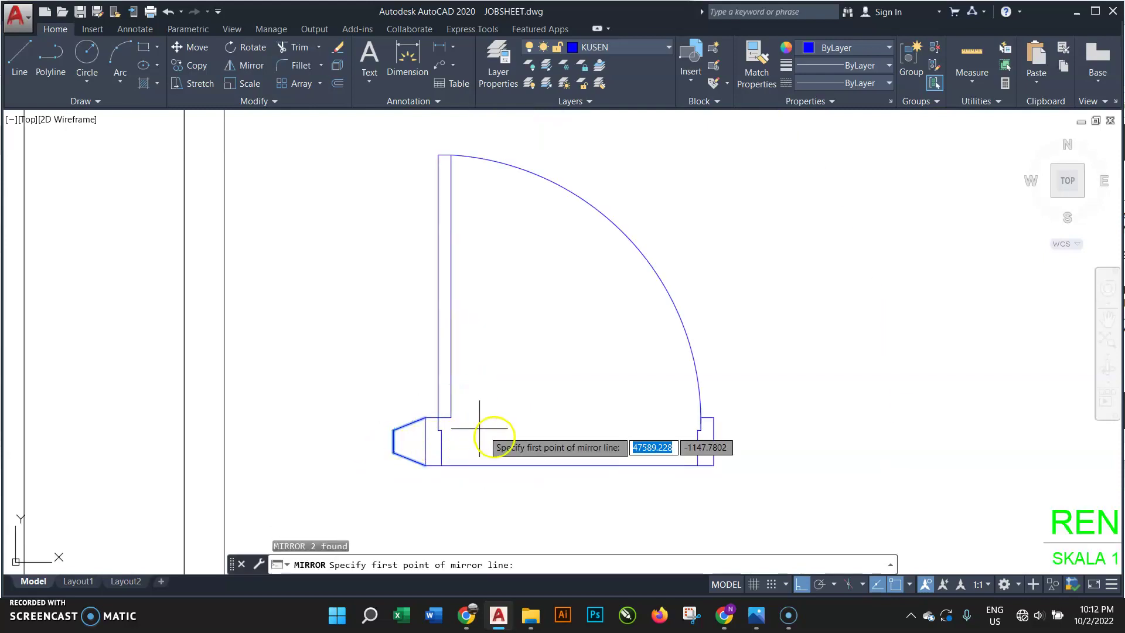
left_click(566, 464)
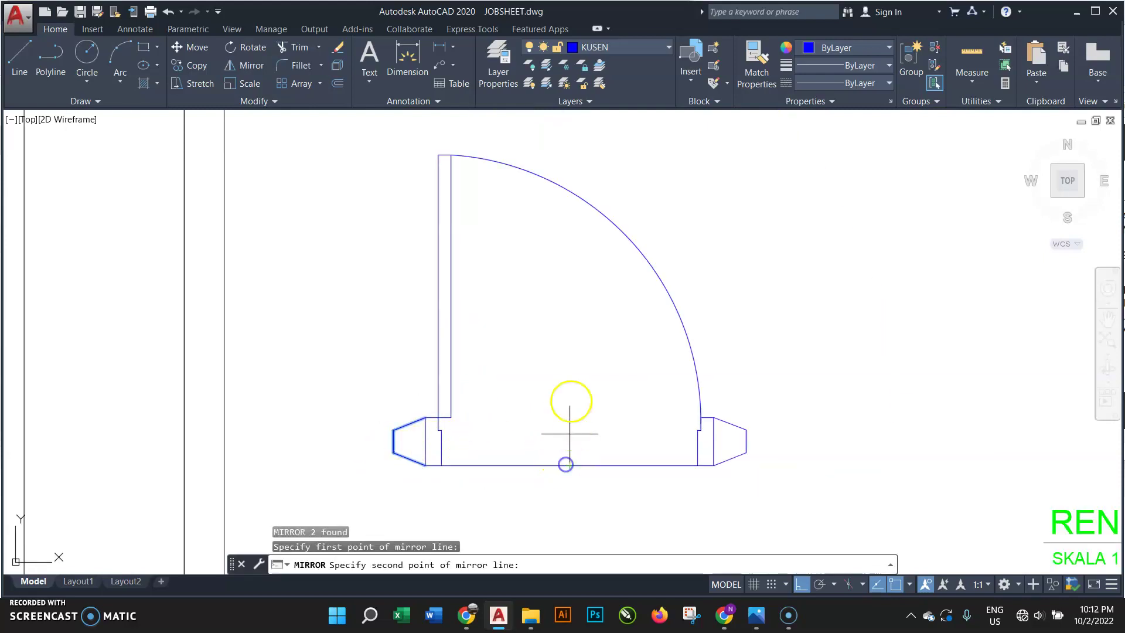
left_click(580, 329)
key("Return")
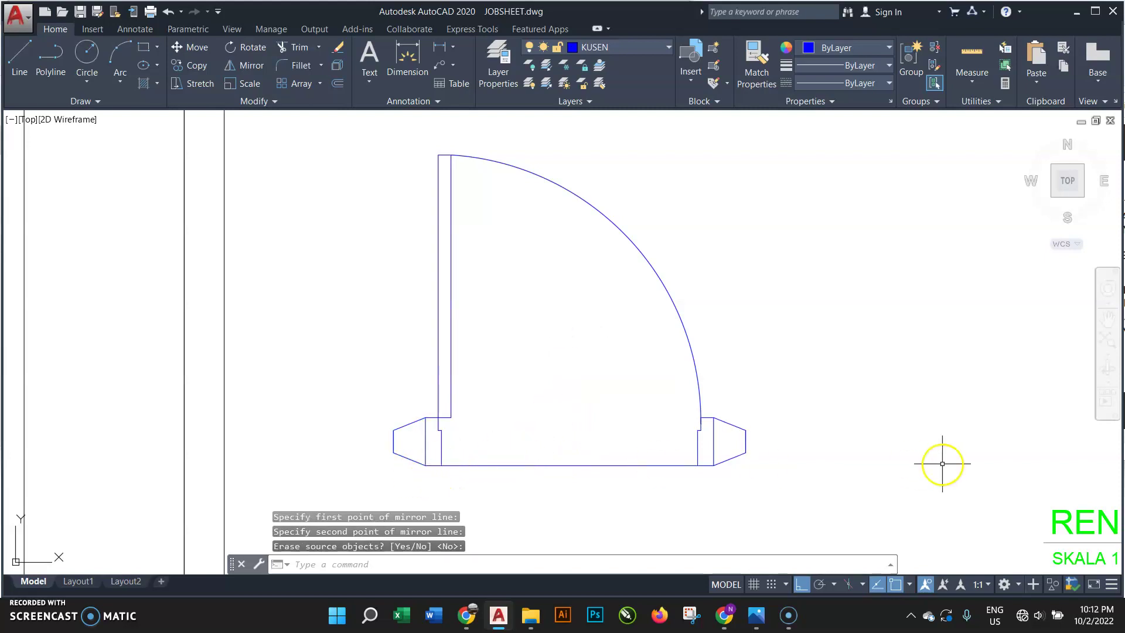
- Draw a radius-4 circle on the door, then delete it as oversized
scroll(783, 496, "down", 2)
scroll(786, 495, "down", 4)
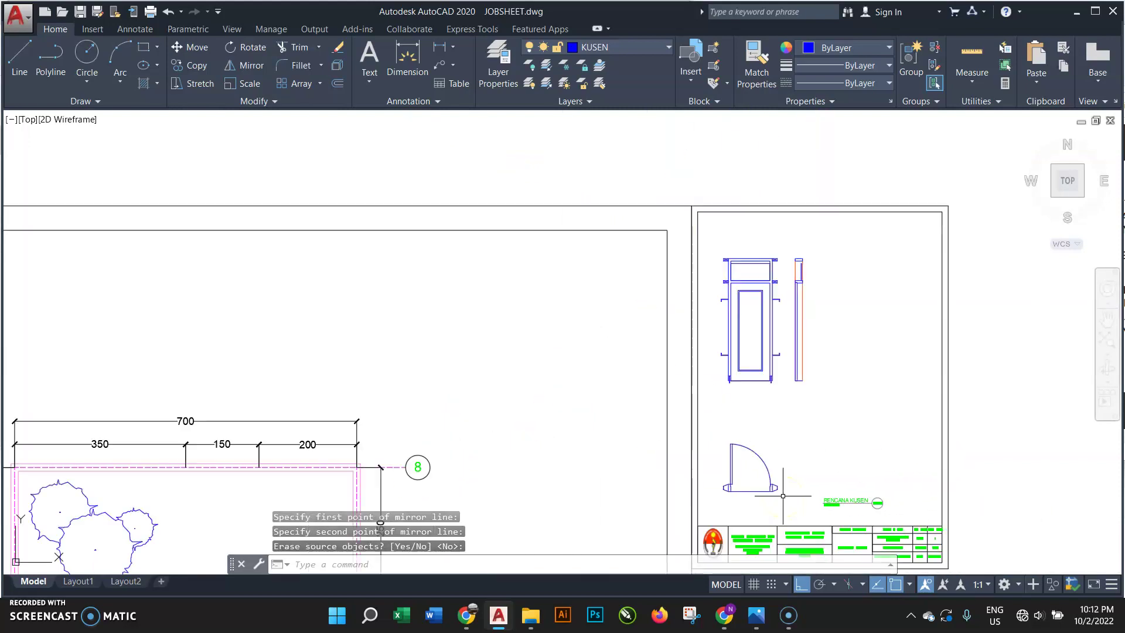
middle_click_drag(778, 352, 703, 375)
scroll(702, 376, "up", 5)
scroll(692, 296, "up", 1)
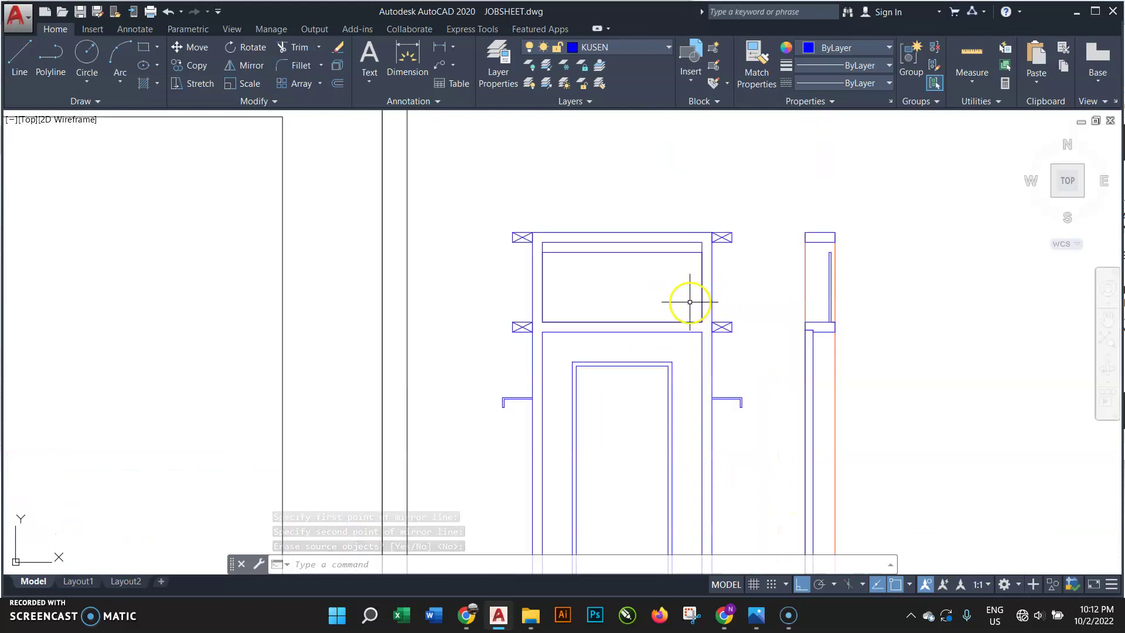
scroll(578, 210, "down", 2)
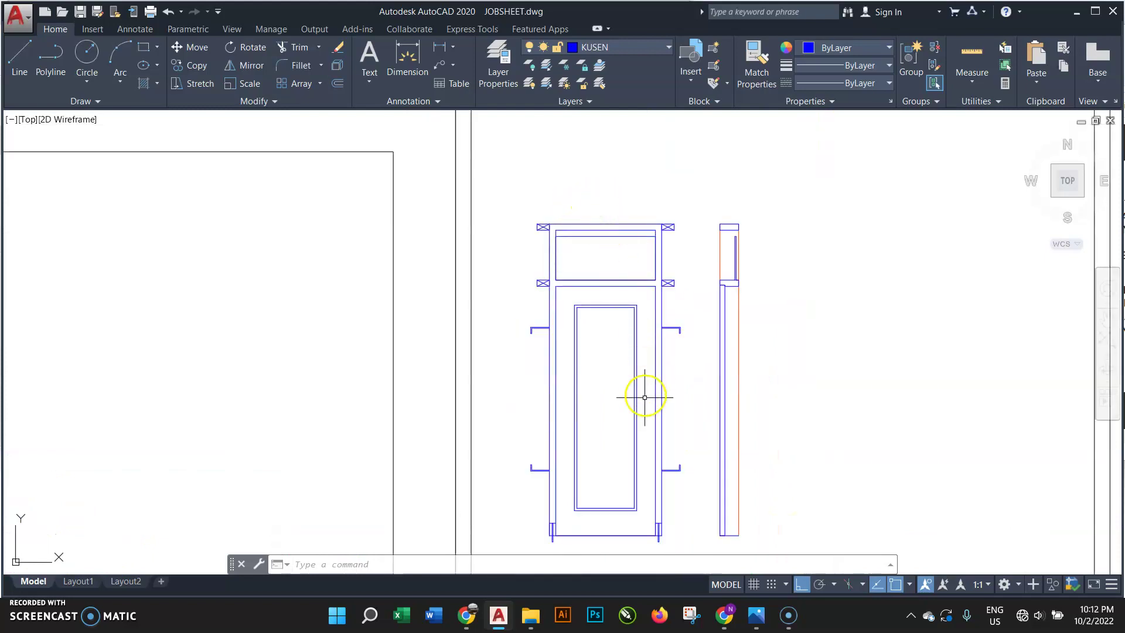
scroll(634, 402, "up", 1)
scroll(629, 373, "up", 1)
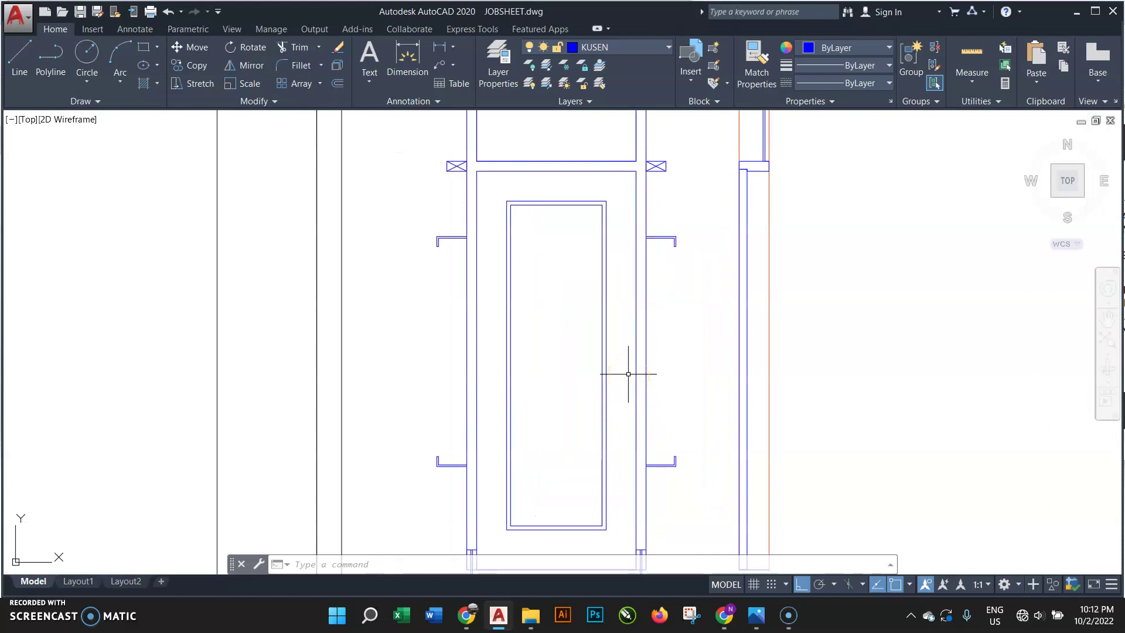
type("C")
key("Return")
scroll(628, 372, "up", 2)
left_click(608, 358)
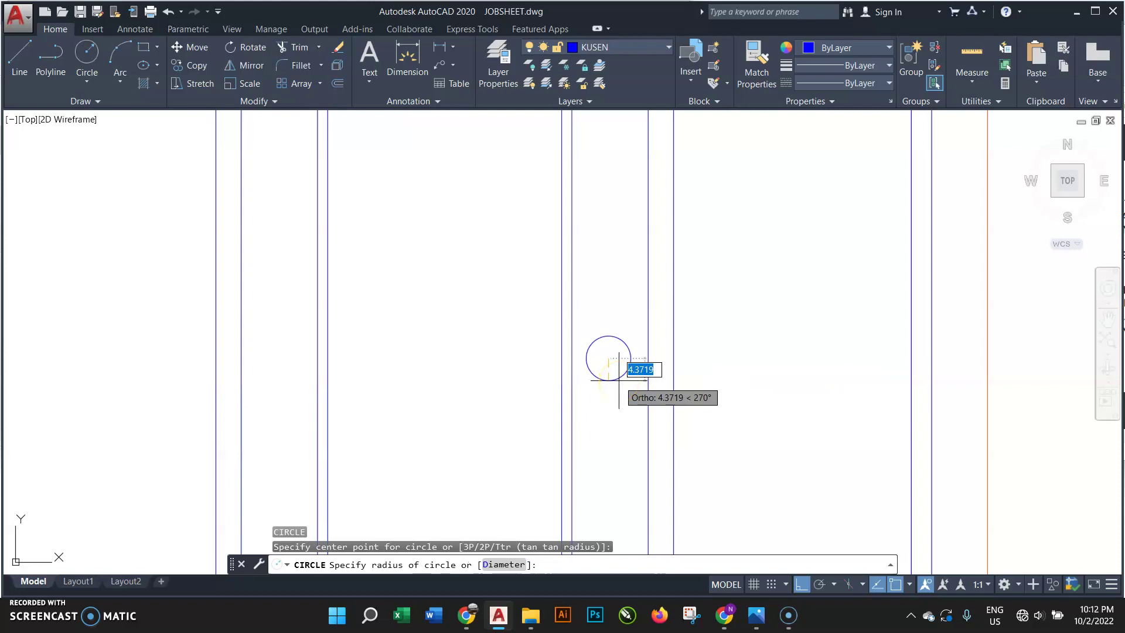
type("4")
key("Return")
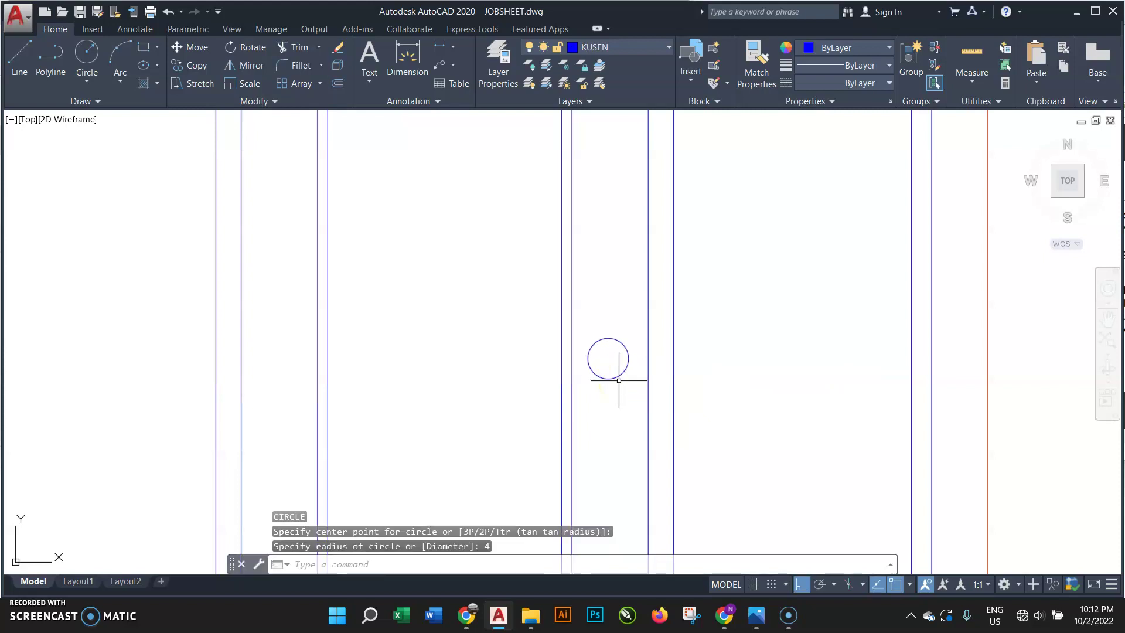
left_click(618, 380)
left_click(602, 398)
key("Delete")
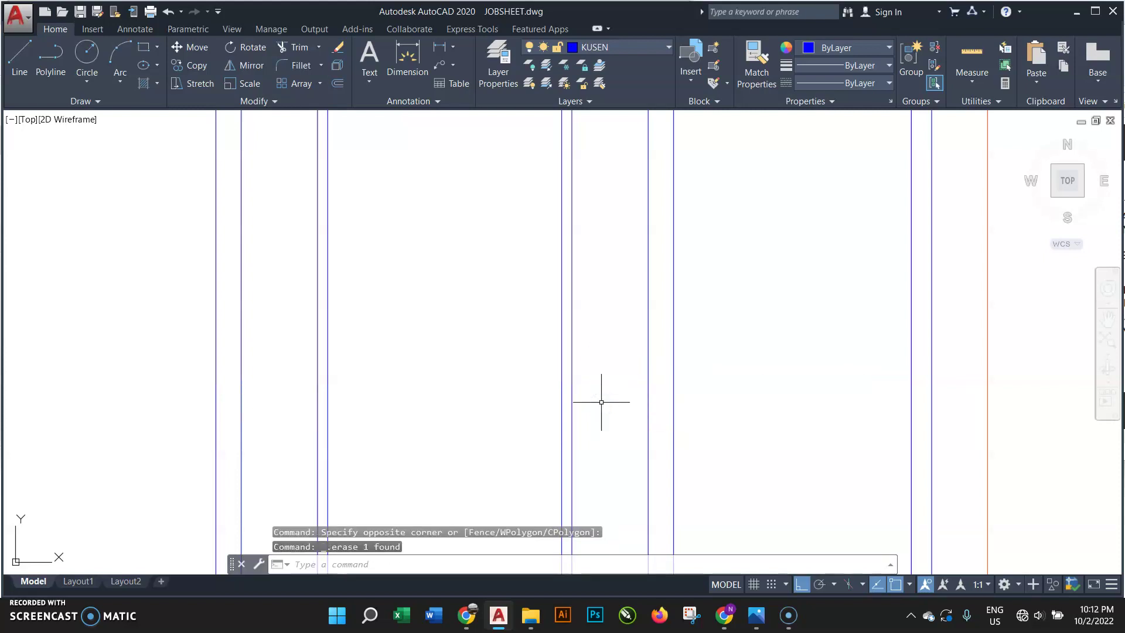
type("C")
- Draw a radius-3 handle circle and move it to the door's bottom edge
key("Return")
left_click(582, 369)
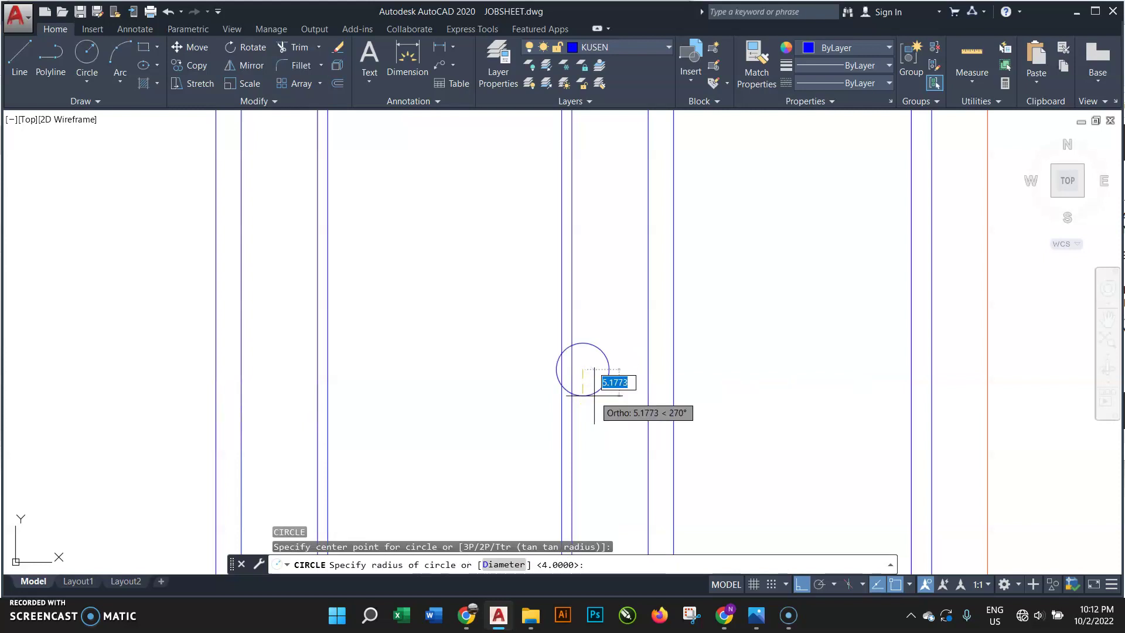
type("3")
key("Return")
left_click(601, 360)
left_click(583, 401)
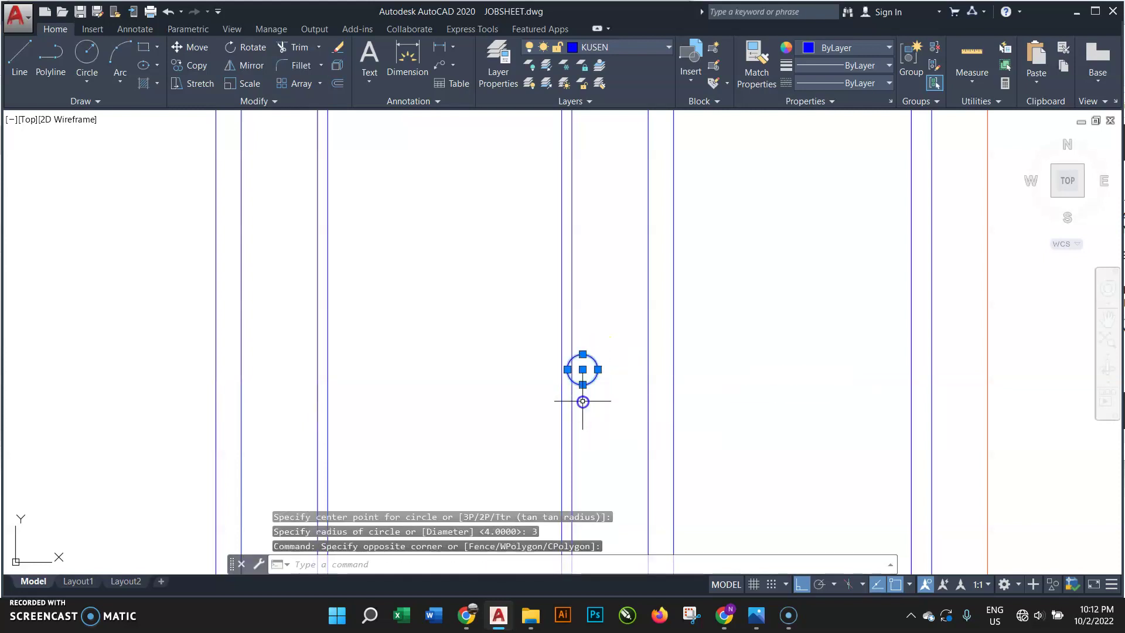
type("m")
key("Return")
left_click(582, 370)
scroll(633, 340, "down", 3)
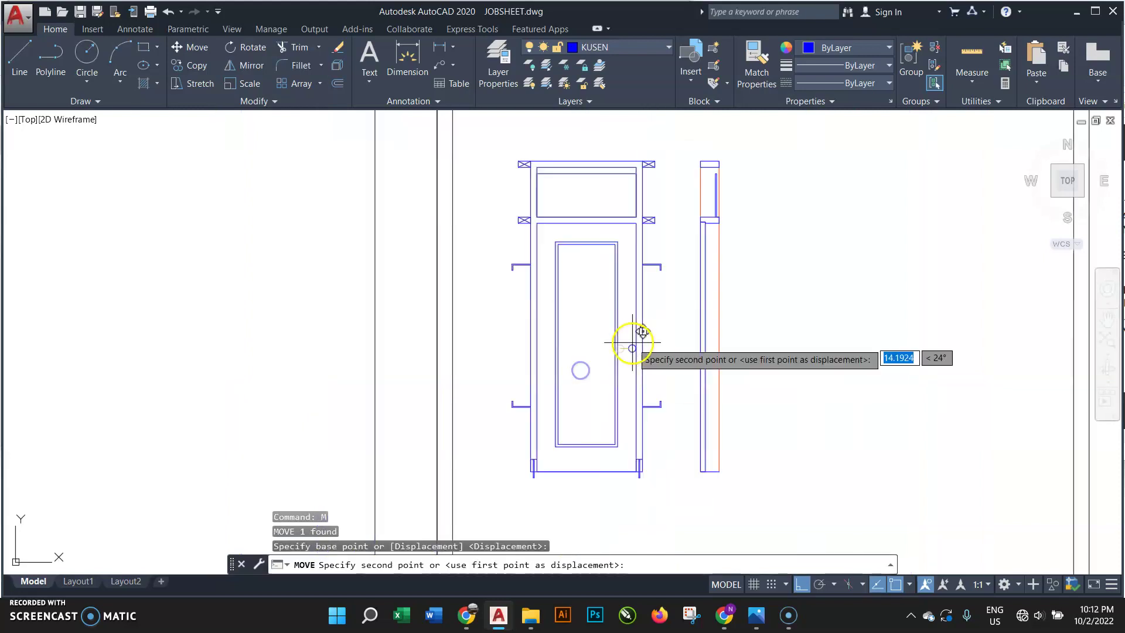
scroll(634, 500, "up", 3)
left_click(606, 433)
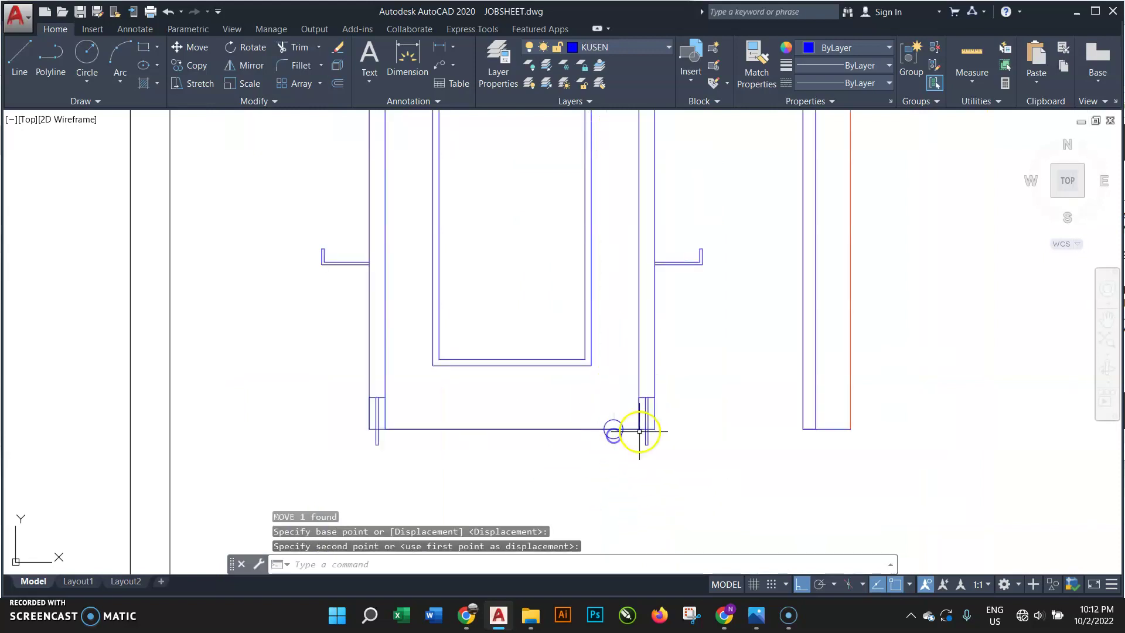
- Move the handle circle 110 units up from the door's bottom edge
scroll(622, 436, "up", 2)
left_click(622, 436)
left_click(682, 391)
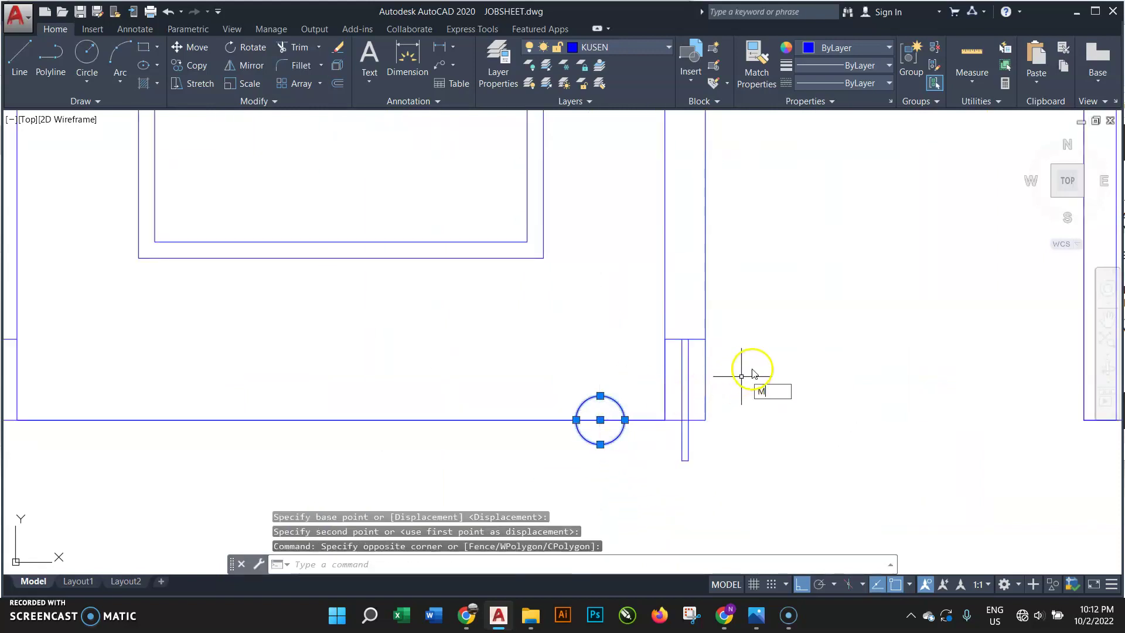
key("Return")
left_click(791, 331)
type("110")
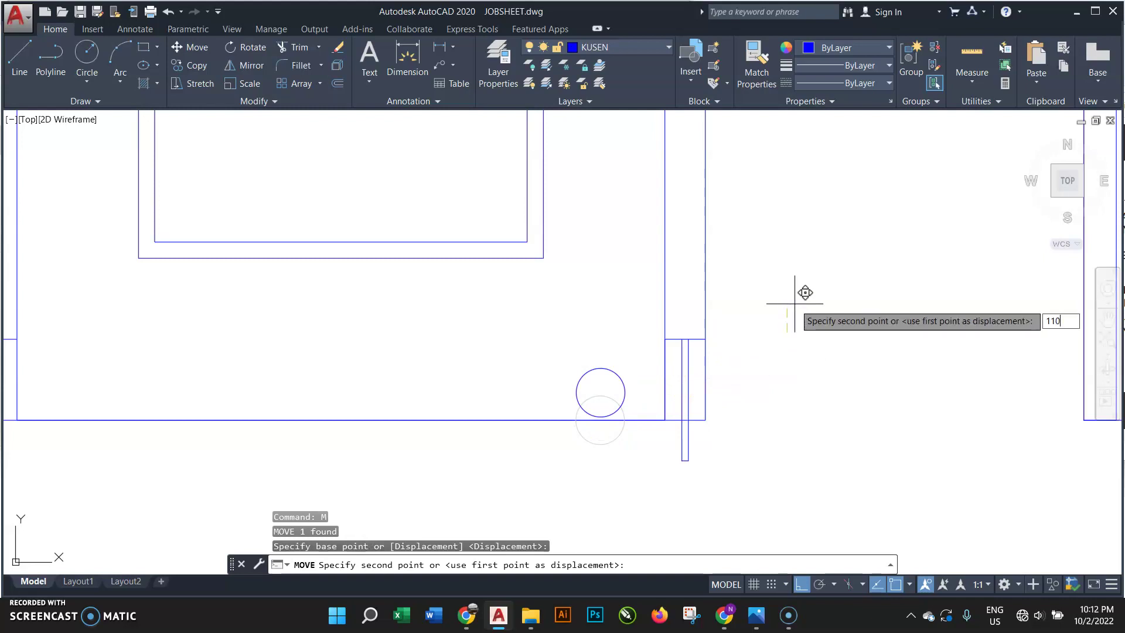
key("Return")
scroll(794, 305, "down", 3)
scroll(721, 329, "up", 2)
scroll(739, 327, "up", 2)
middle_click_drag(779, 284, 731, 336)
scroll(711, 304, "up", 2)
- Draw a 12 by 2 rectangle beside the handle circle as the lever
type("rec")
key("Return")
scroll(703, 297, "up", 2)
scroll(692, 298, "up", 4)
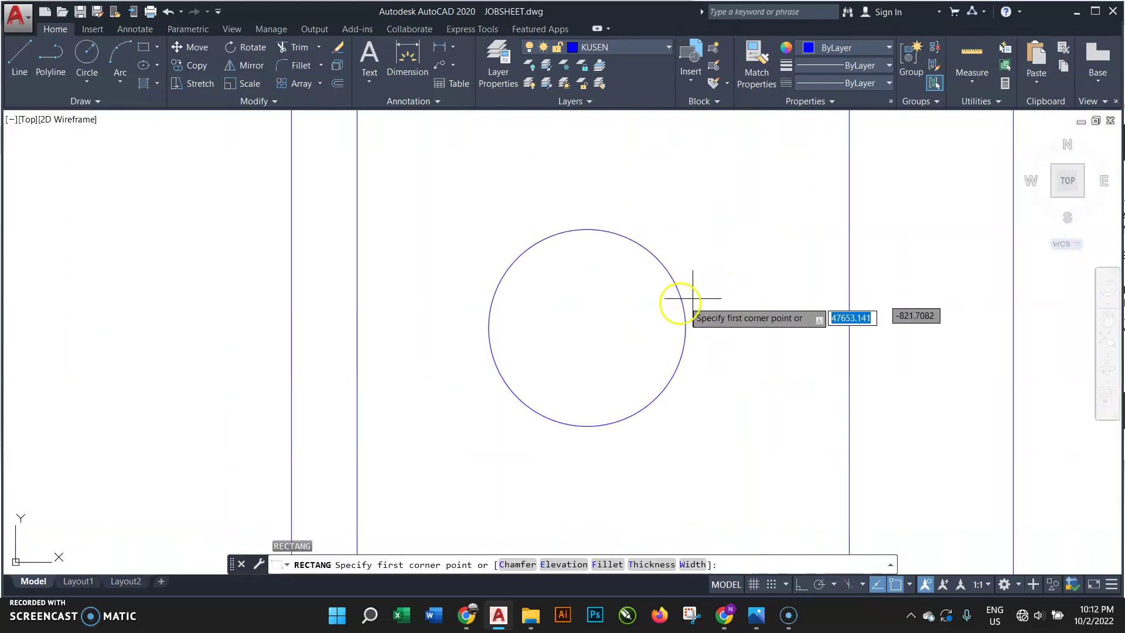
left_click(625, 293)
scroll(626, 293, "down", 3)
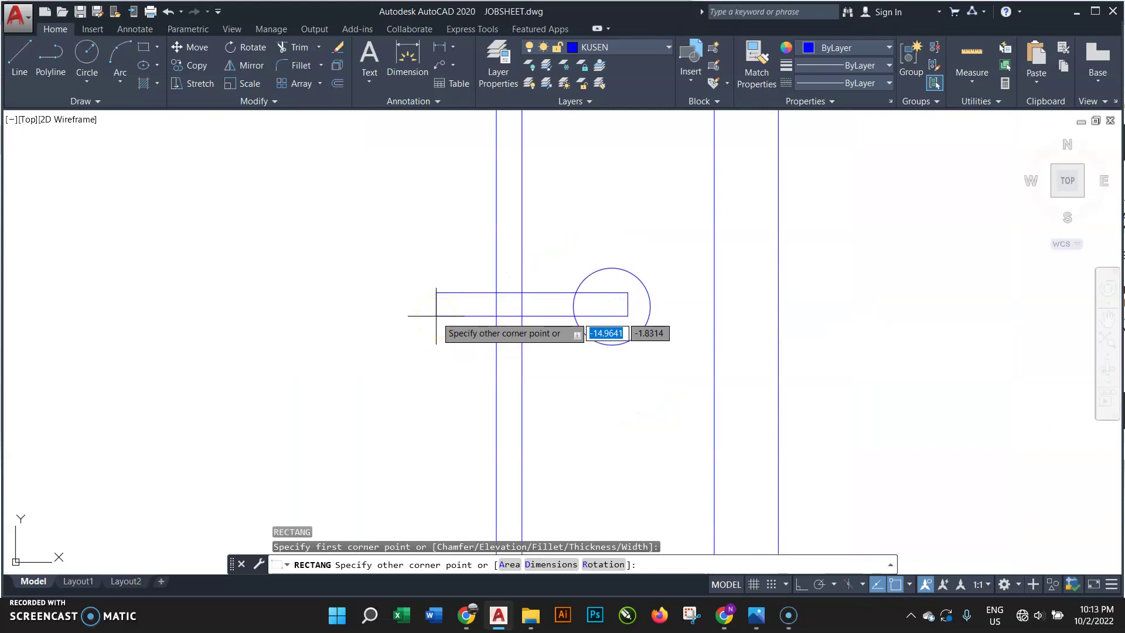
type("12")
key("Tab")
type("2")
key("Return")
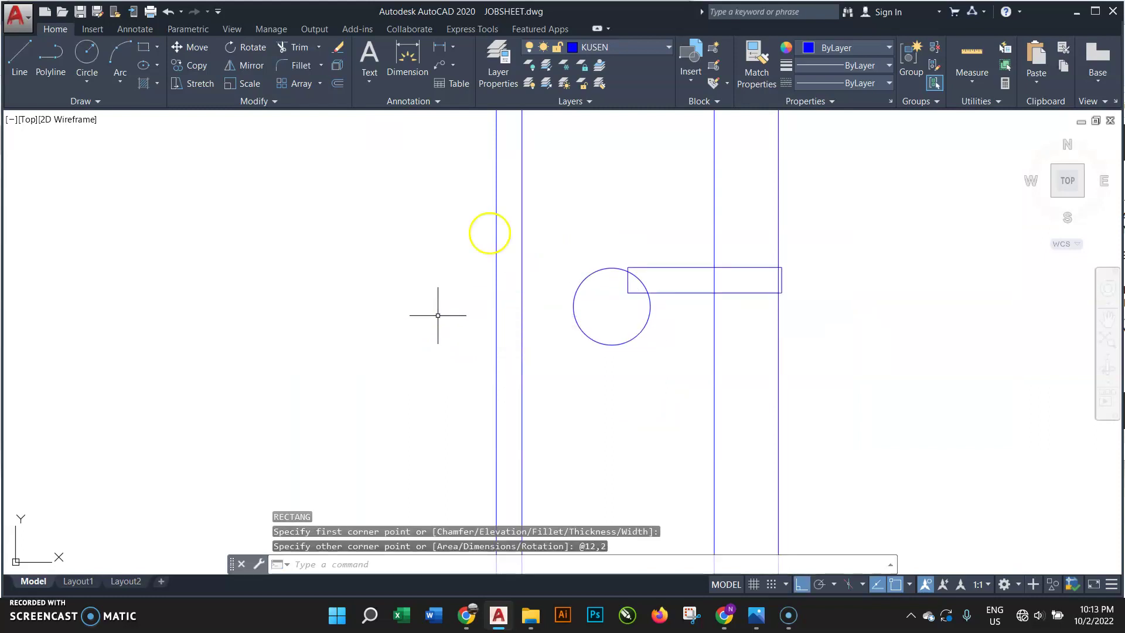
- Move the lever rectangle so its end sits at the circle centre
left_click(679, 267)
left_click(671, 309)
left_click(723, 264)
type("M")
key("Return")
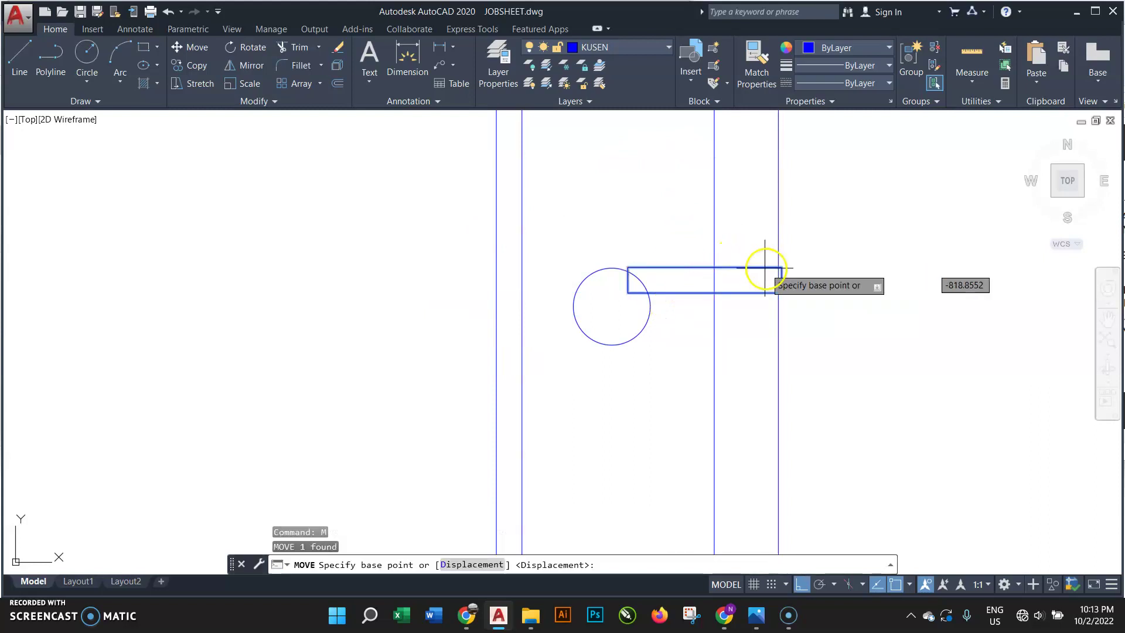
left_click(781, 280)
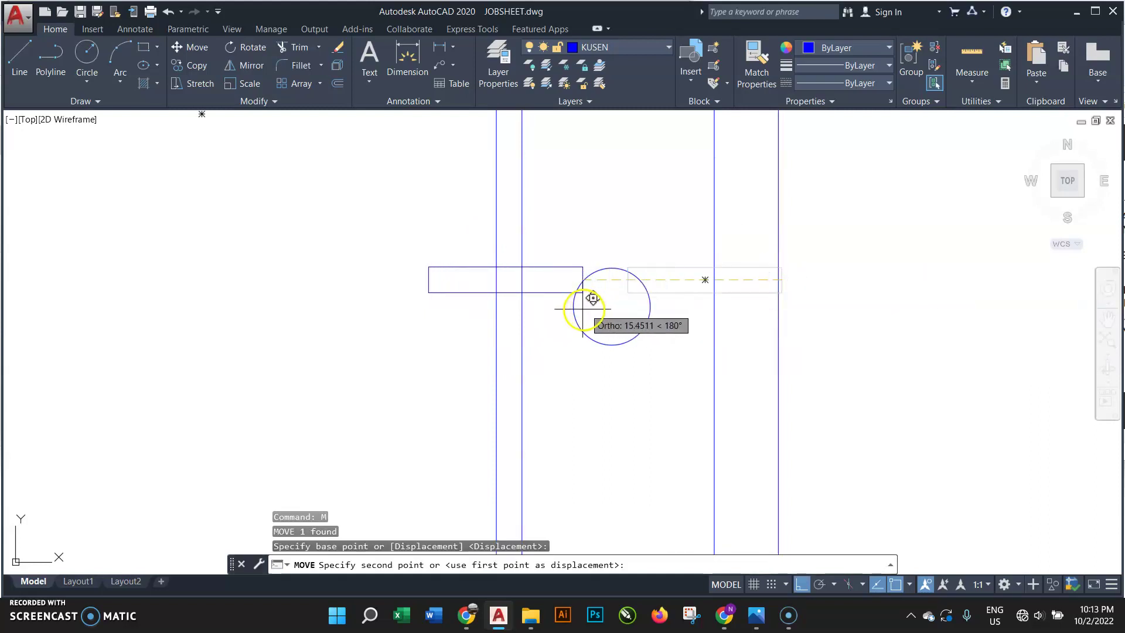
left_click(611, 306)
left_click(607, 305)
type("m")
key("Return")
left_click(623, 217)
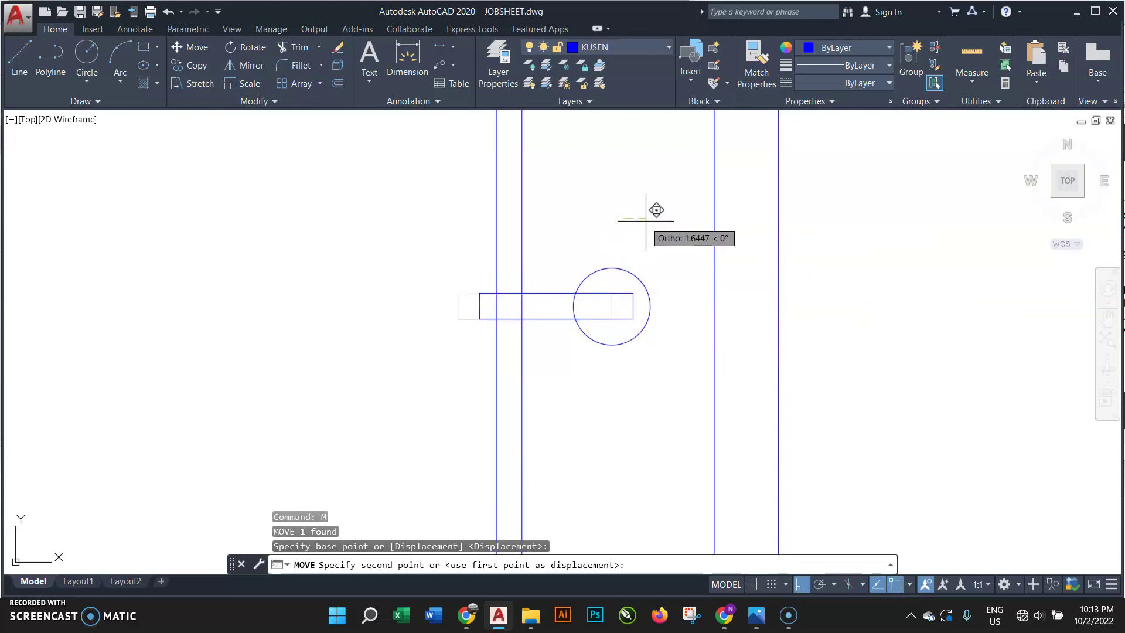
middle_click_drag(631, 390, 582, 347)
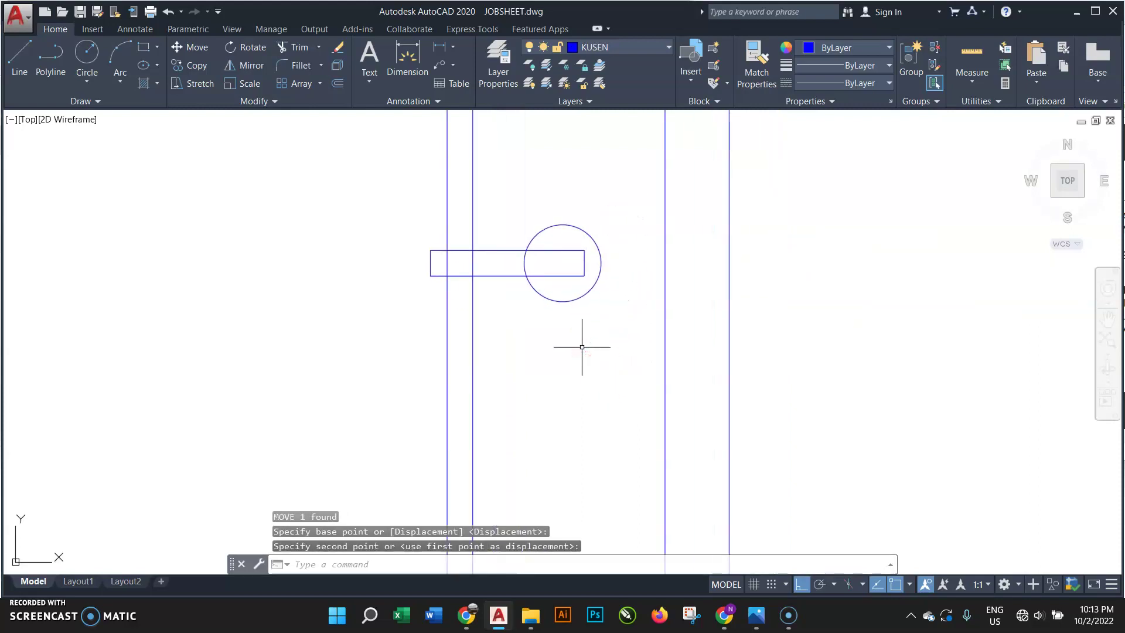
type("REC")
- Draw a small keyhole rectangle and position it just below the handle
key("Return")
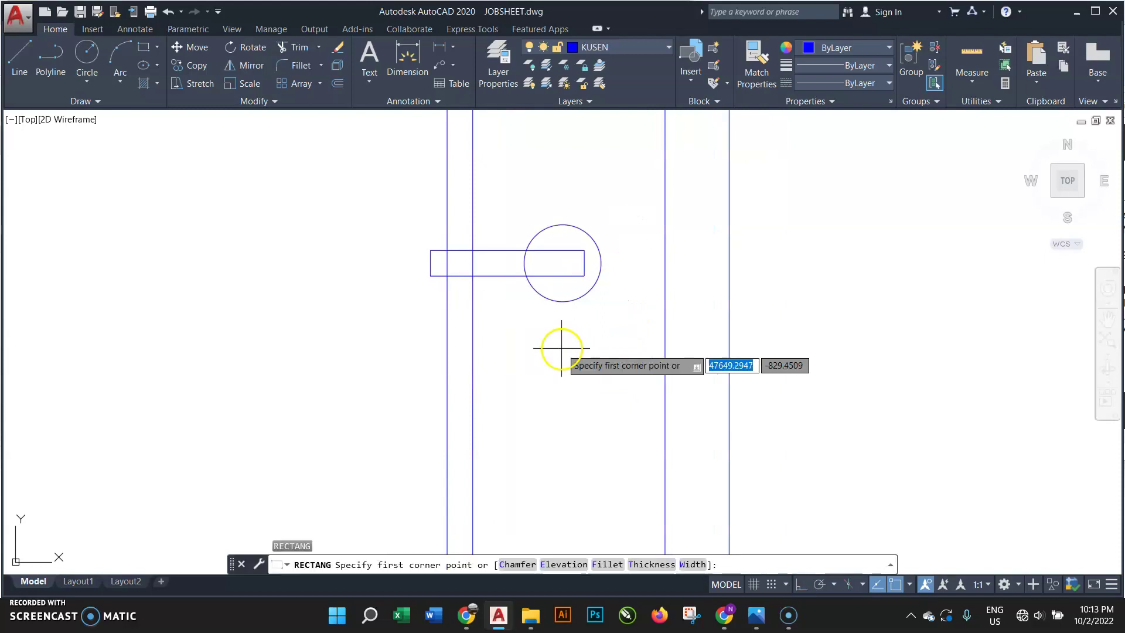
left_click(556, 384)
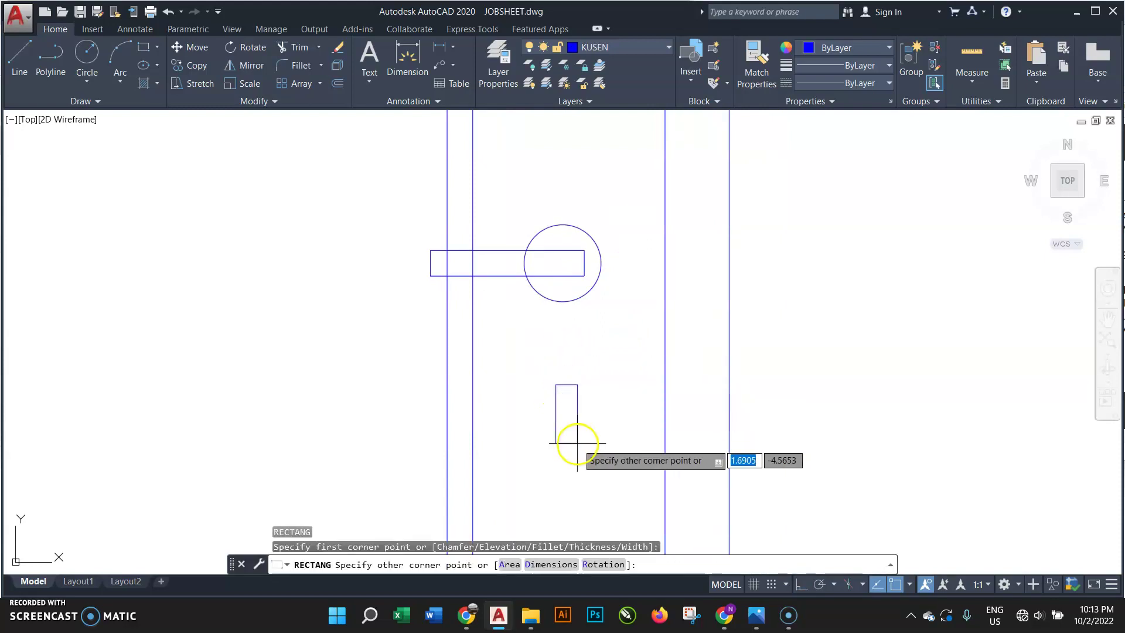
left_click(581, 439)
left_click(575, 381)
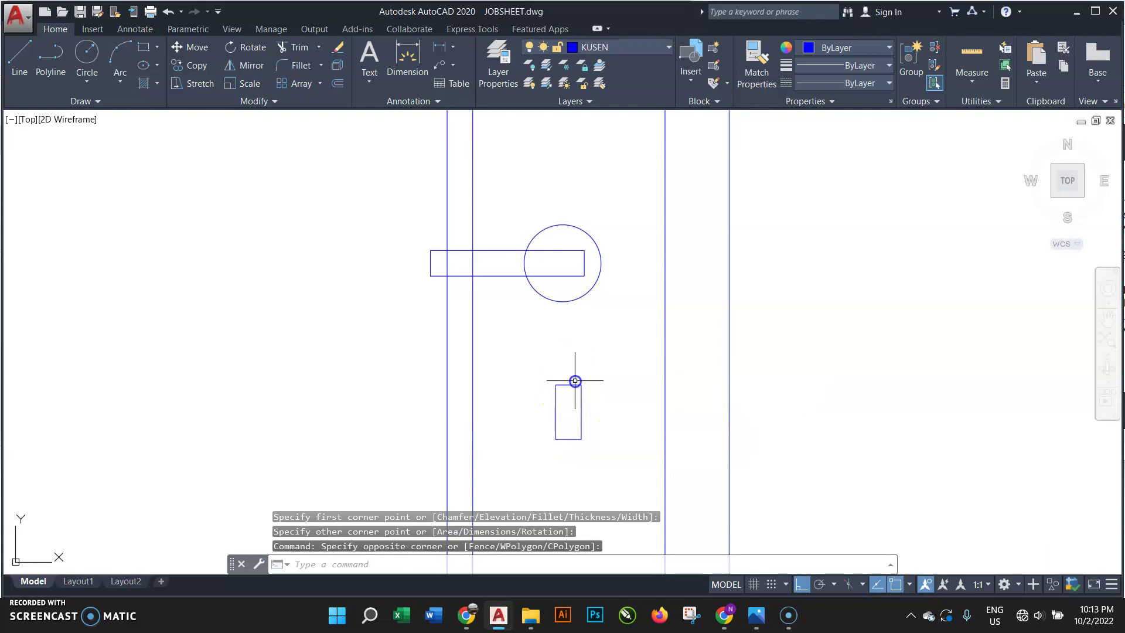
type("M")
key("Return")
left_click(569, 385)
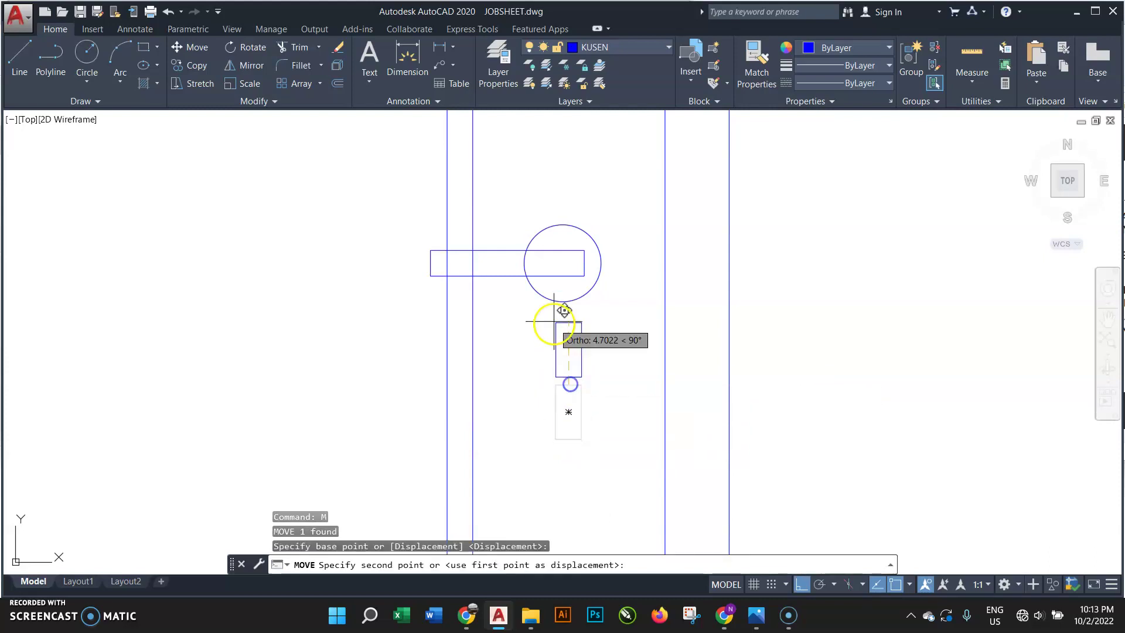
left_click(562, 301)
left_click(598, 321)
left_click(545, 379)
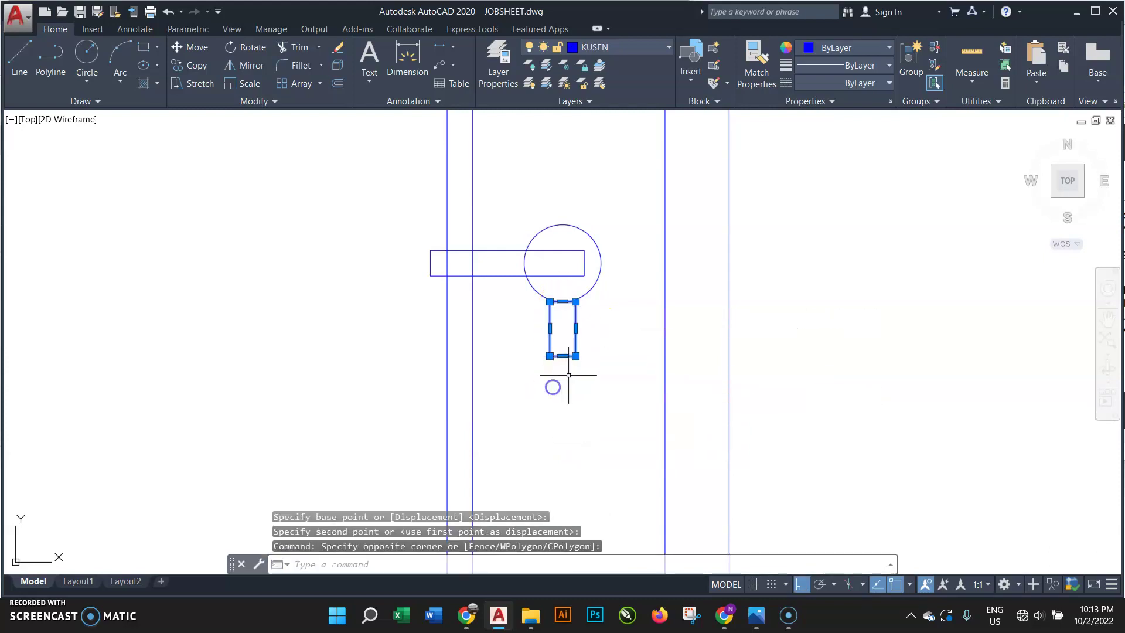
type("M")
key("Return")
left_click(588, 357)
left_click(584, 427)
- Add a circle on the keyhole rectangle's top edge and mirror it to the bottom
type("C")
key("Return")
left_click(559, 377)
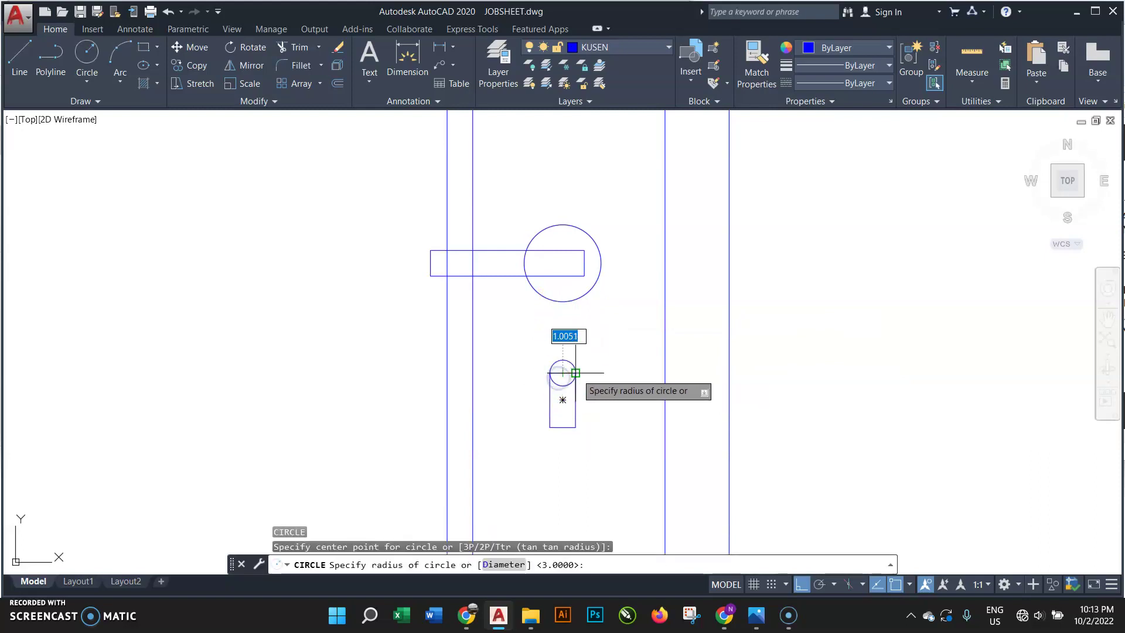
left_click(575, 373)
left_click(577, 364)
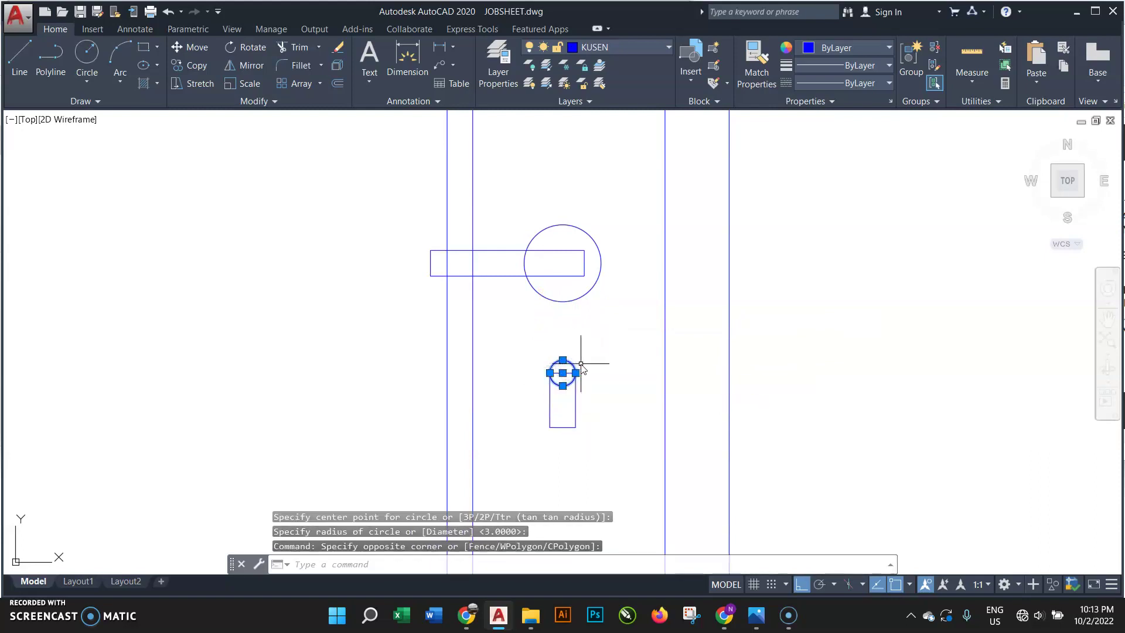
type("mi")
key("Return")
left_click(576, 400)
key("Return")
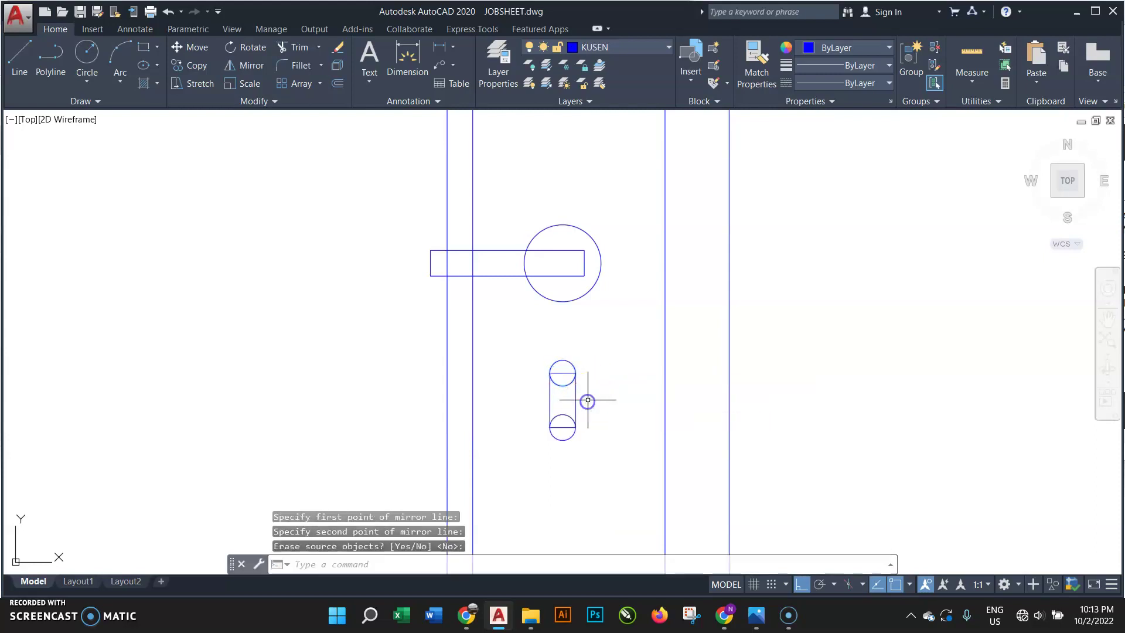
- Trim the overlapping arcs and lines to leave a rounded-slot keyhole outline
type("tr")
key("Return")
scroll(564, 382, "up", 4)
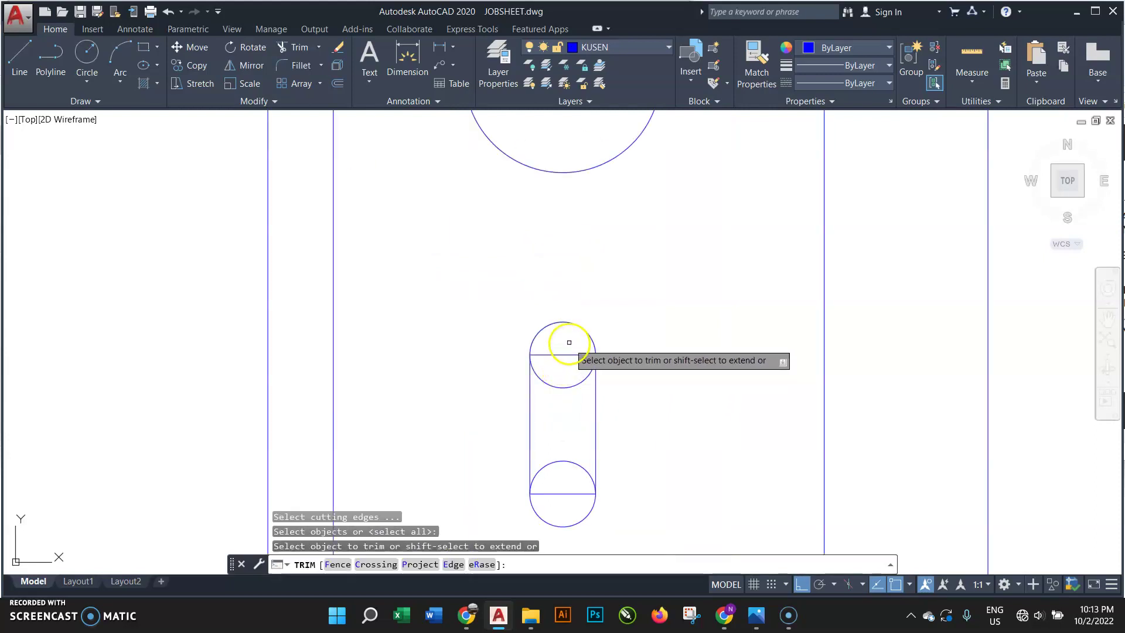
left_click(570, 342)
left_click(577, 482)
scroll(568, 505, "down", 5)
scroll(623, 294, "down", 3)
scroll(694, 259, "down", 1)
scroll(693, 259, "down", 2)
scroll(701, 283, "down", 2)
key("Return")
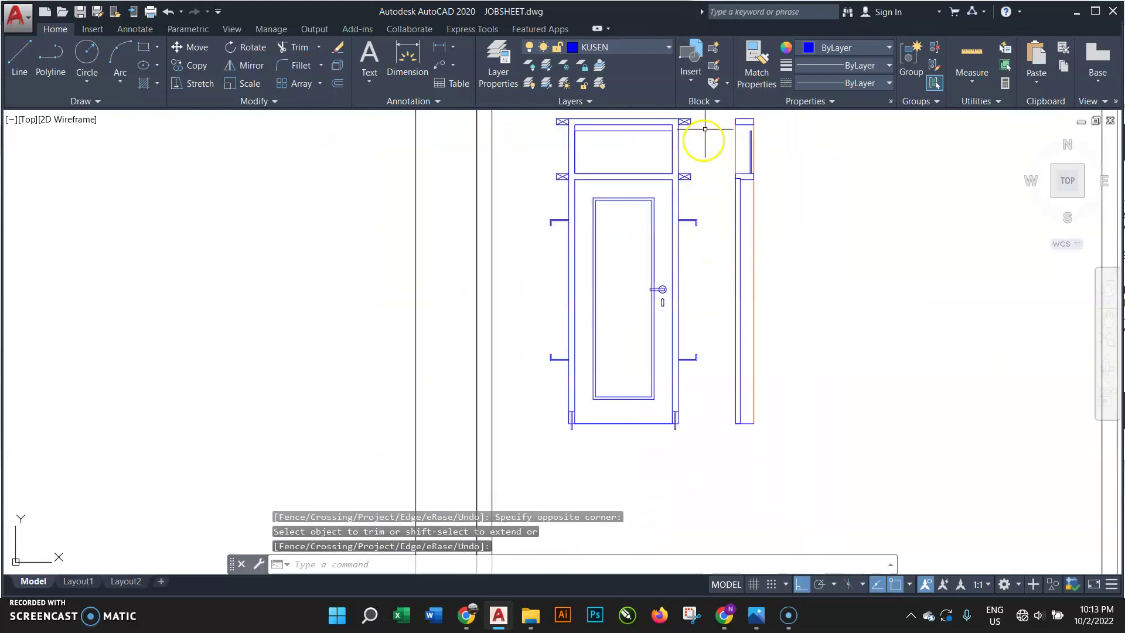
- Make ARSIR the current layer
left_click(641, 48)
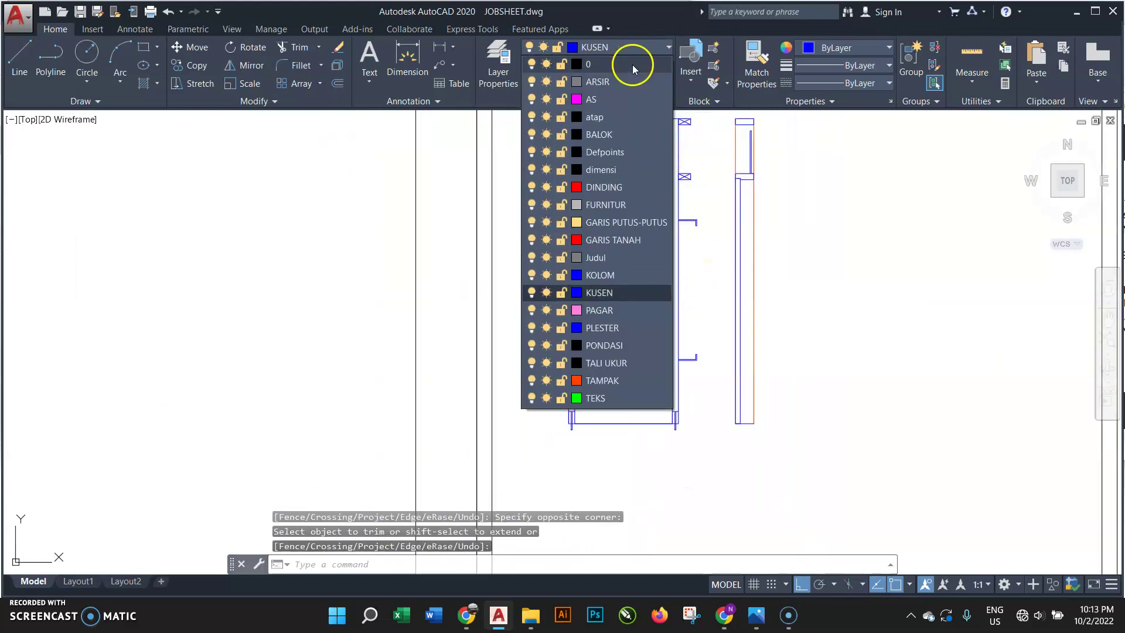
left_click(630, 82)
middle_click_drag(634, 136, 587, 191)
- Hatch the transom panel with the GLASS2 pattern at scale 100
type("h")
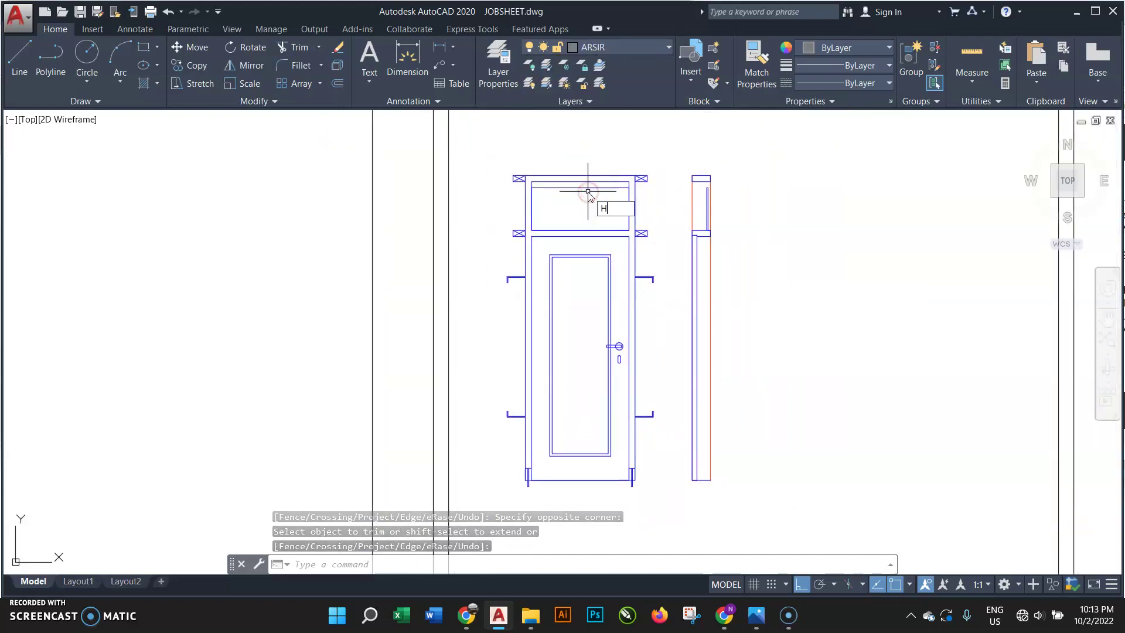
key("Return")
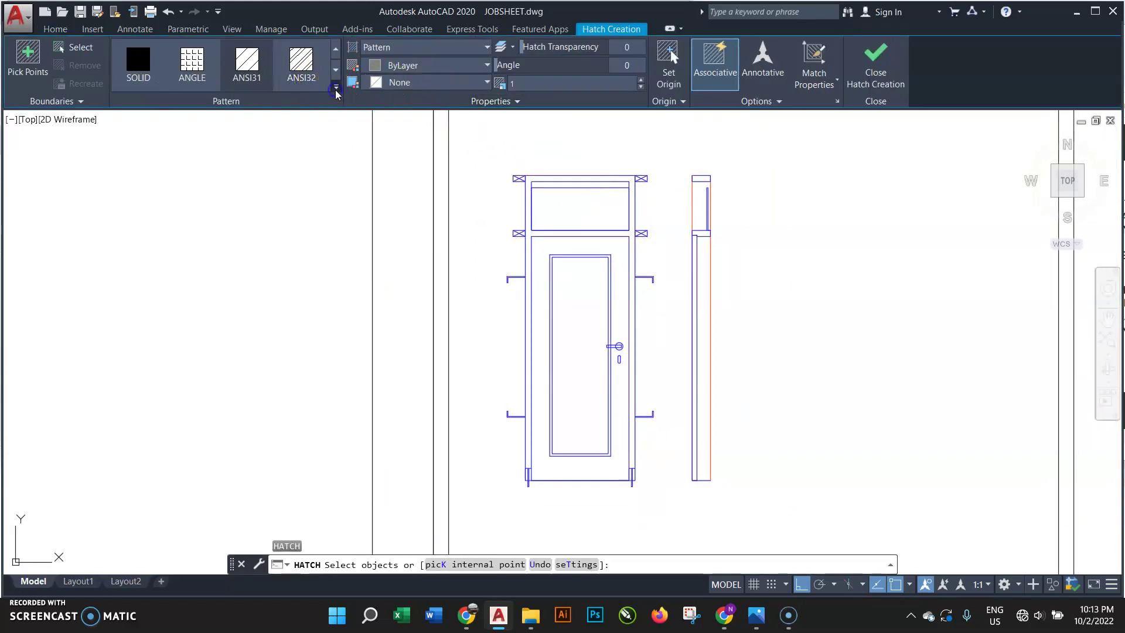
left_click(335, 89)
scroll(336, 93, "down", 5)
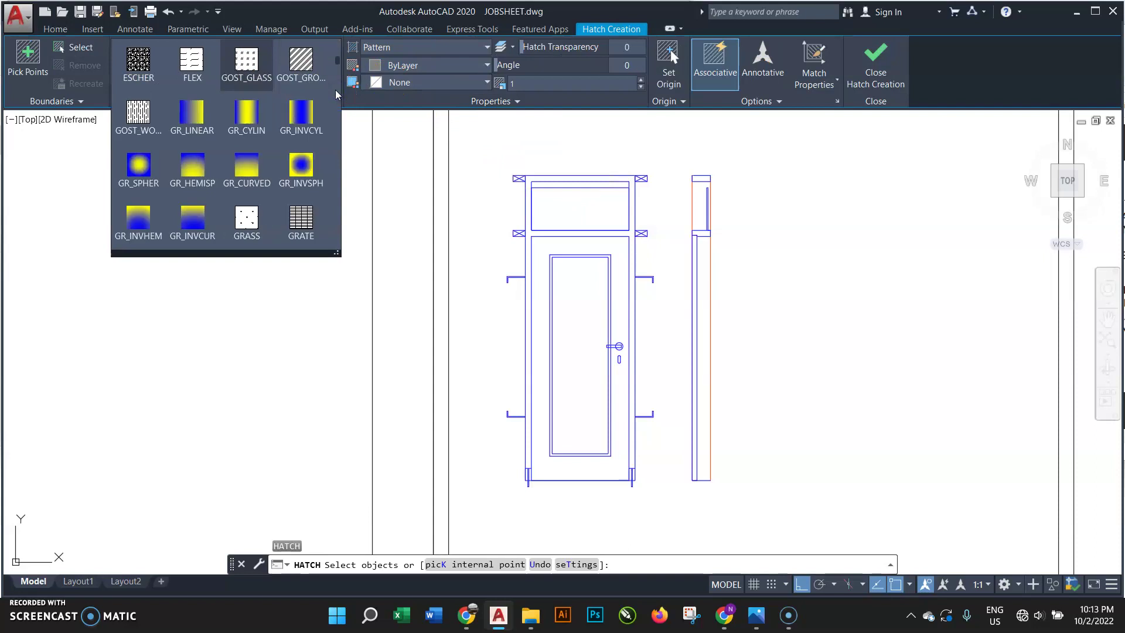
scroll(336, 93, "down", 5)
left_click(246, 61)
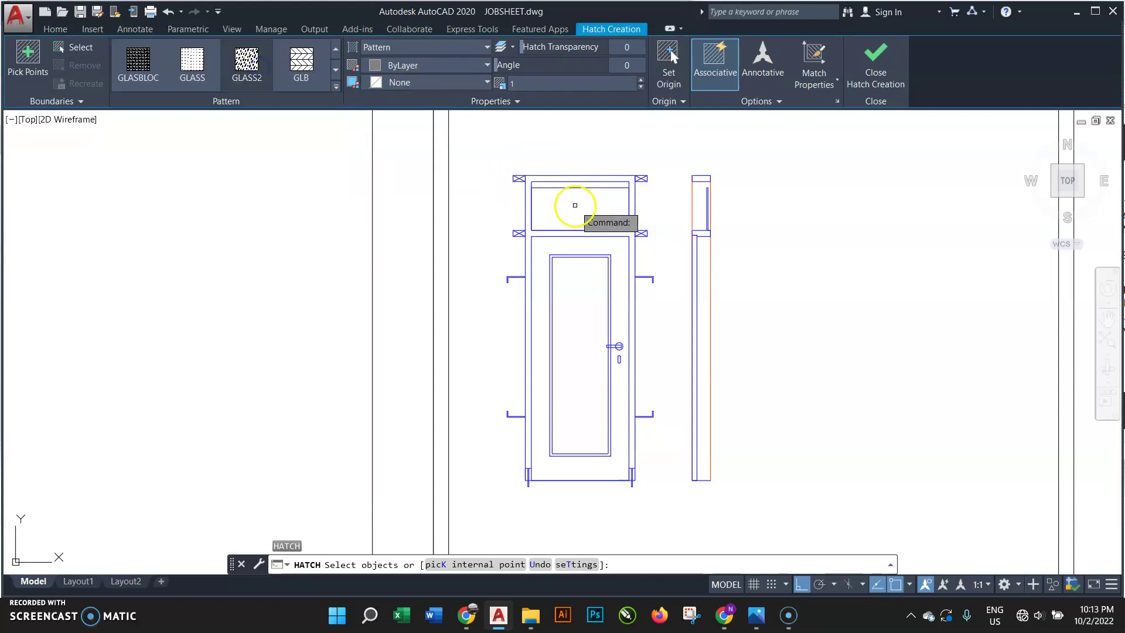
scroll(572, 203, "up", 4)
left_click(588, 161)
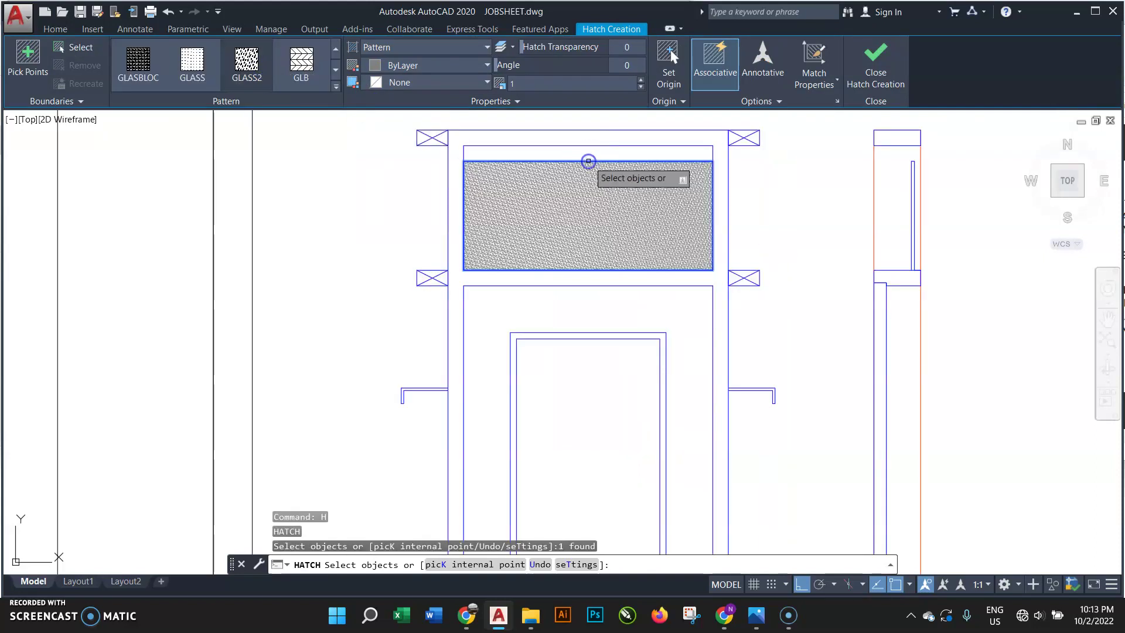
left_click(533, 81)
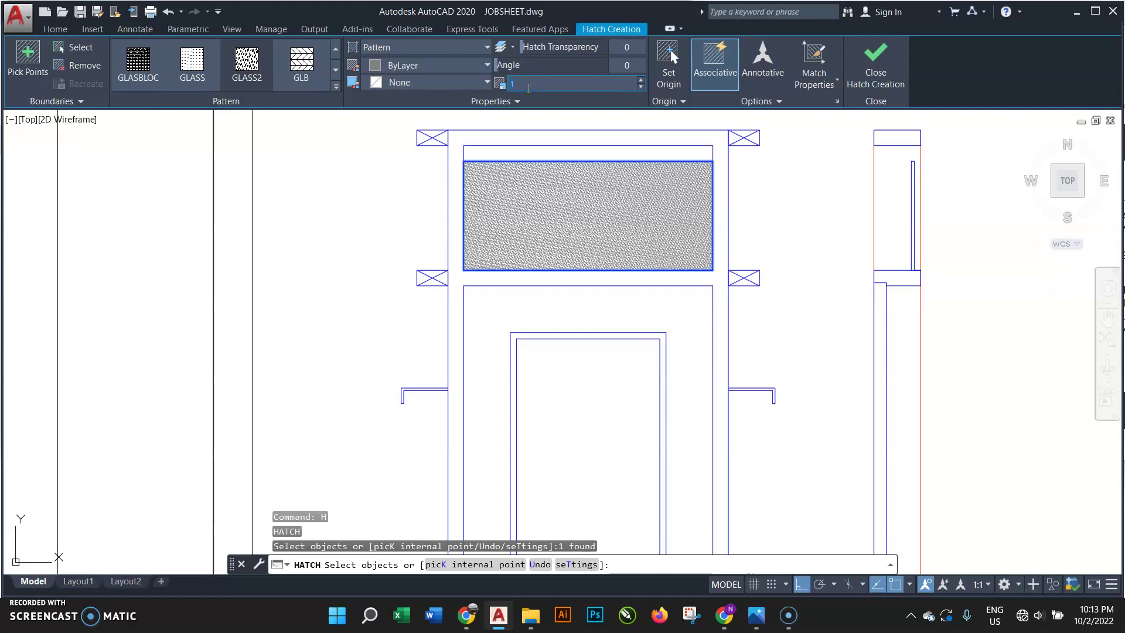
type("30")
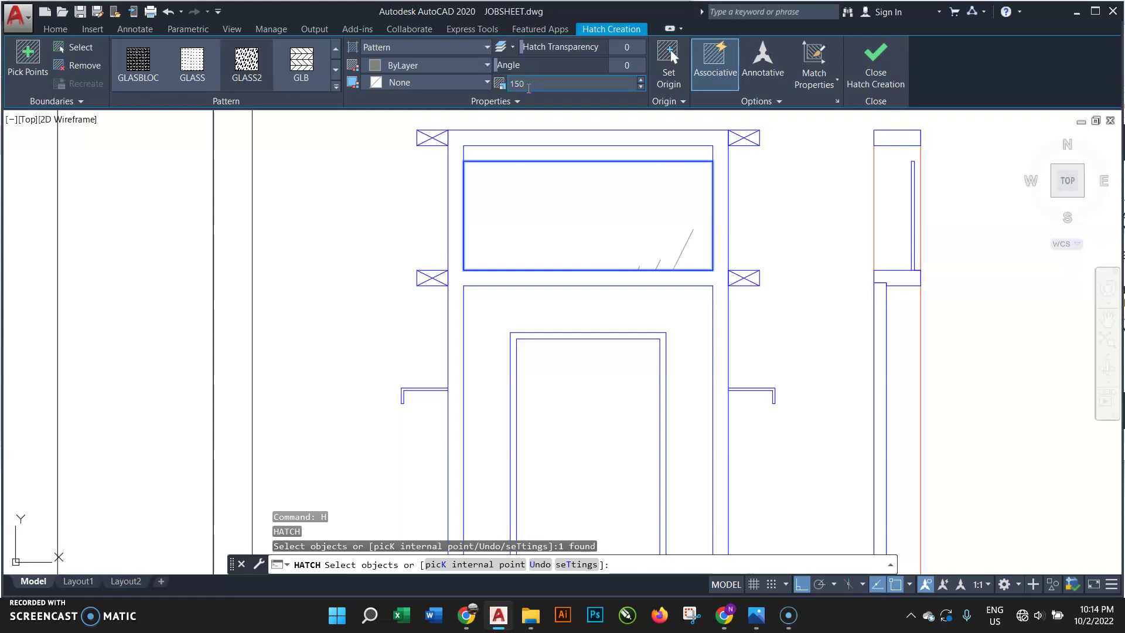
left_click(510, 87)
key("Return")
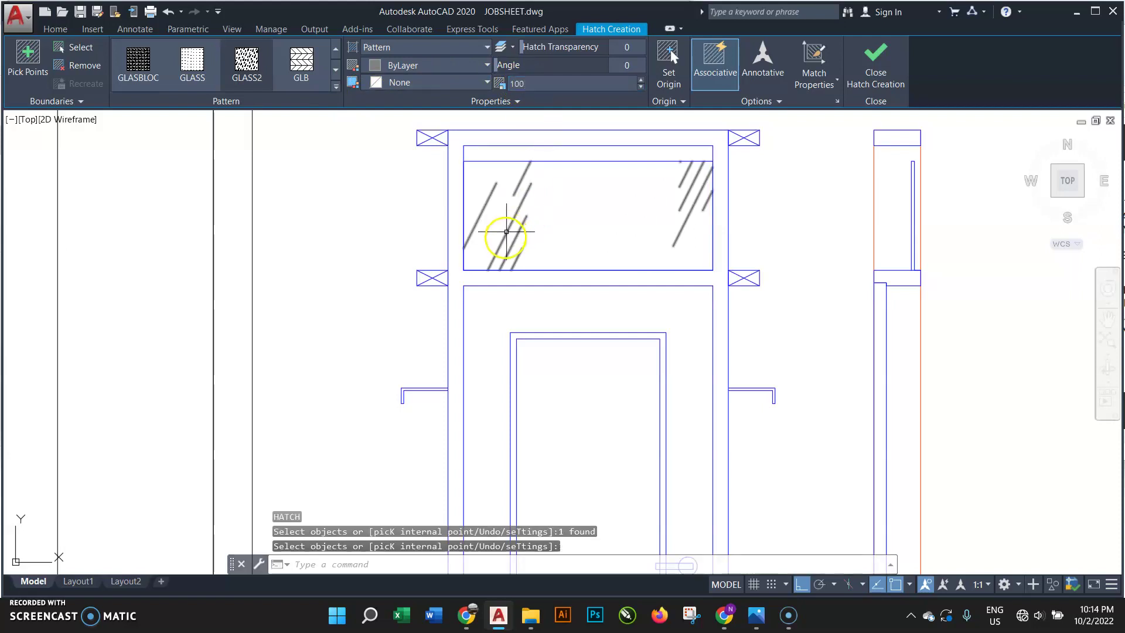
scroll(503, 273, "down", 4)
middle_click_drag(548, 395, 503, 354)
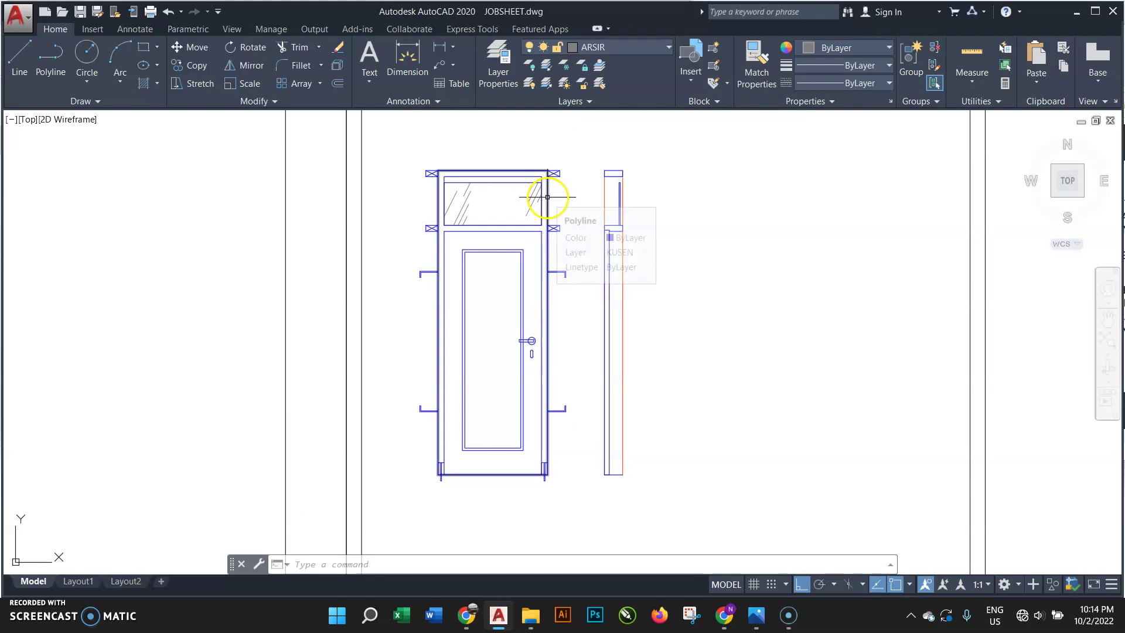
- Draw two diagonals from the leaf's right corners to its left-edge midpoint
type("h")
key("Return")
scroll(528, 329, "up", 2)
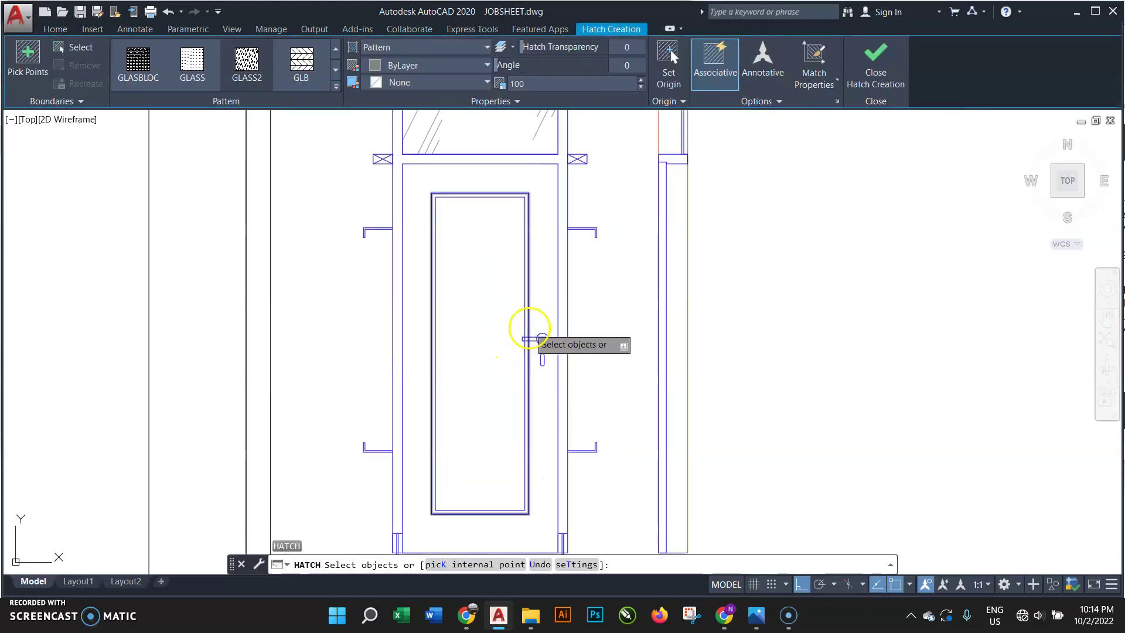
key("Escape")
type("l")
key("Return")
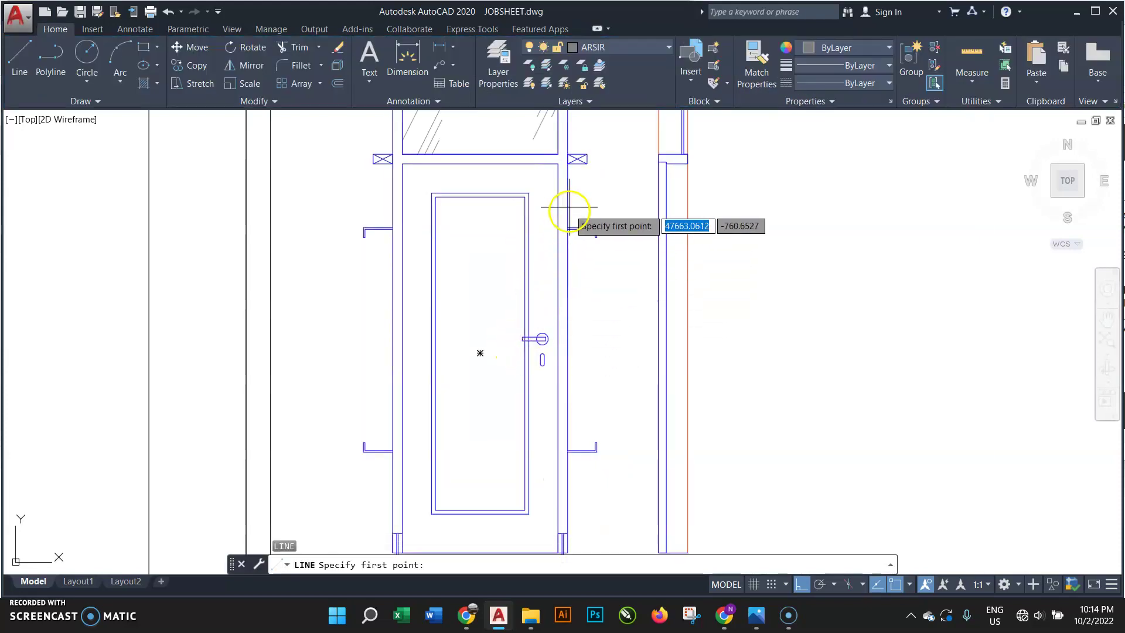
left_click(558, 164)
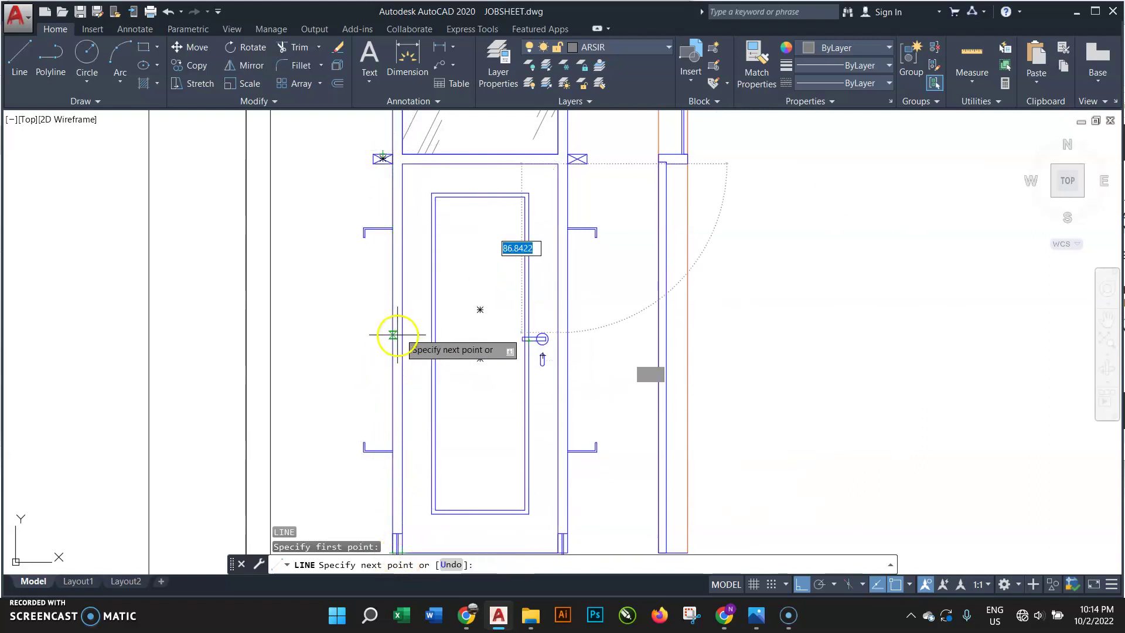
left_click(402, 357)
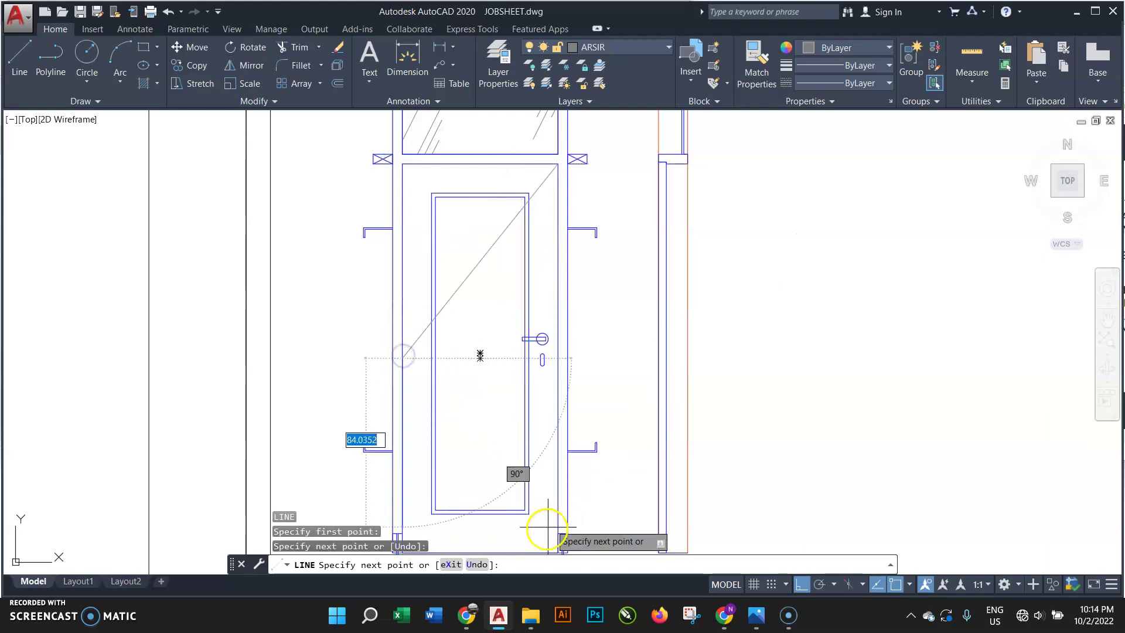
scroll(547, 460, "up", 1)
scroll(554, 442, "up", 1)
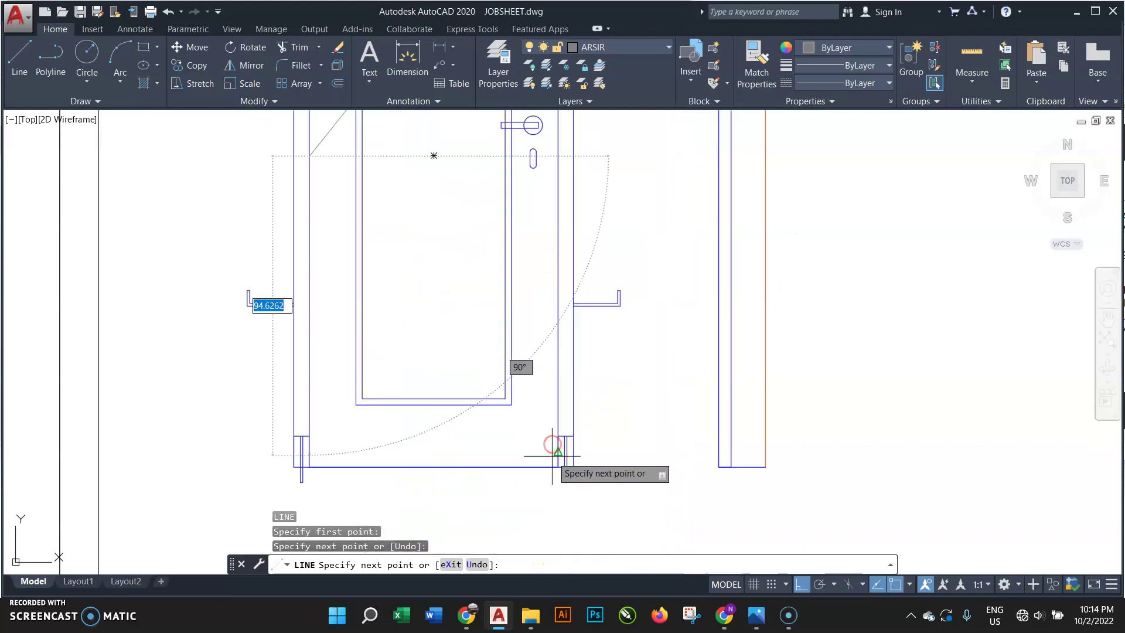
left_click(558, 467)
scroll(557, 467, "down", 2)
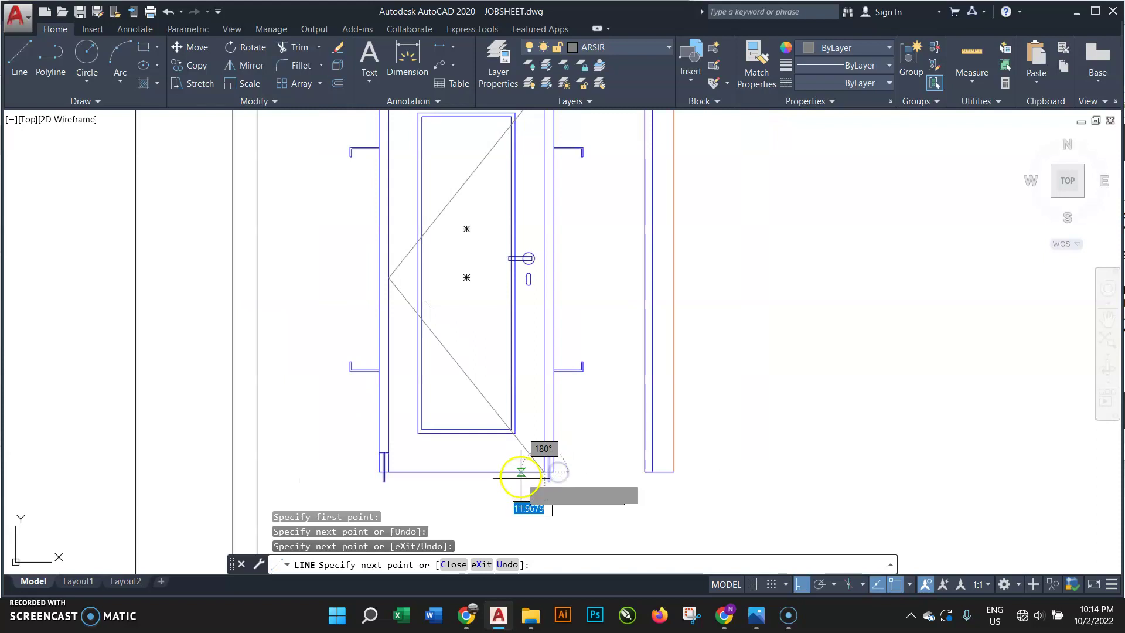
scroll(515, 464, "down", 2)
key("Return")
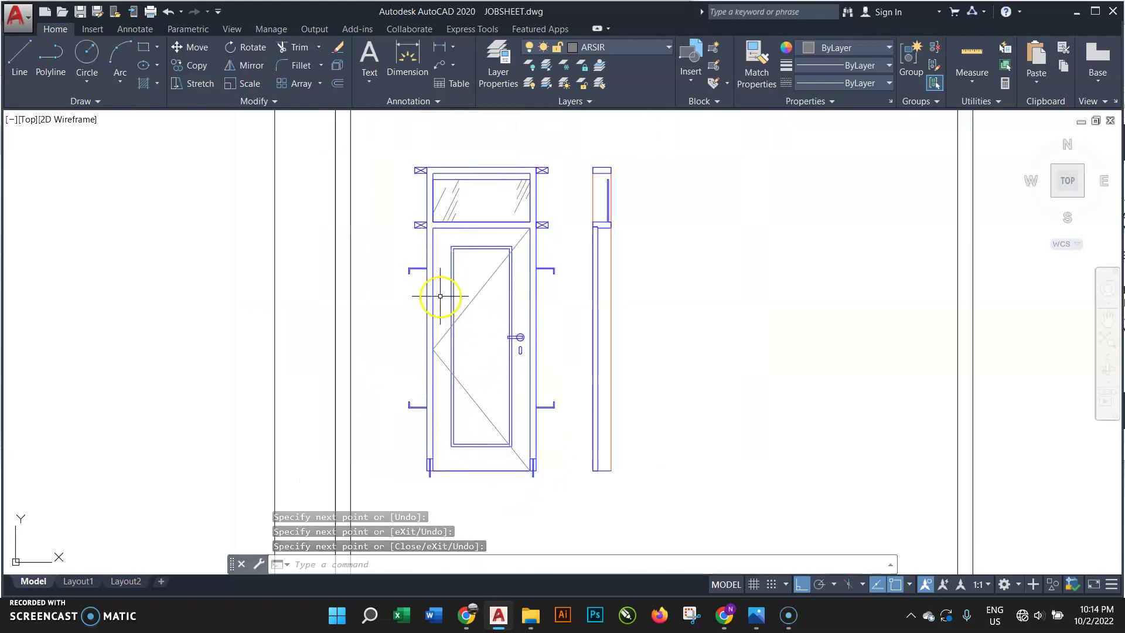
- Give the two diagonal swing lines the ACAD_ISO02W100 dashed linetype
scroll(446, 354, "up", 1)
left_click(512, 222)
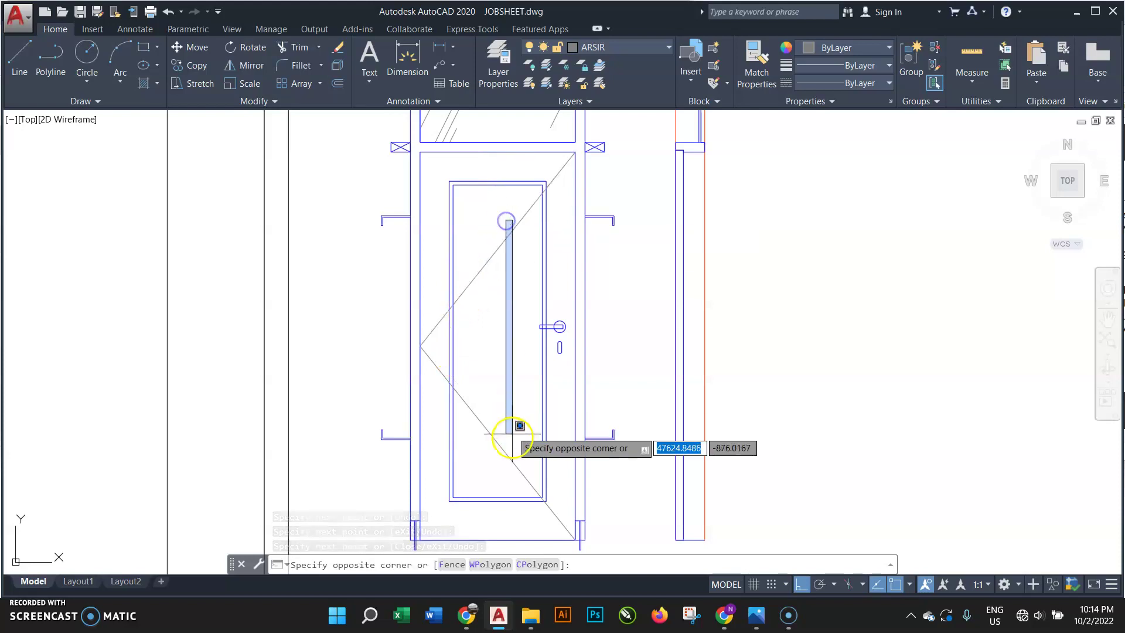
left_click(492, 465)
left_click(847, 83)
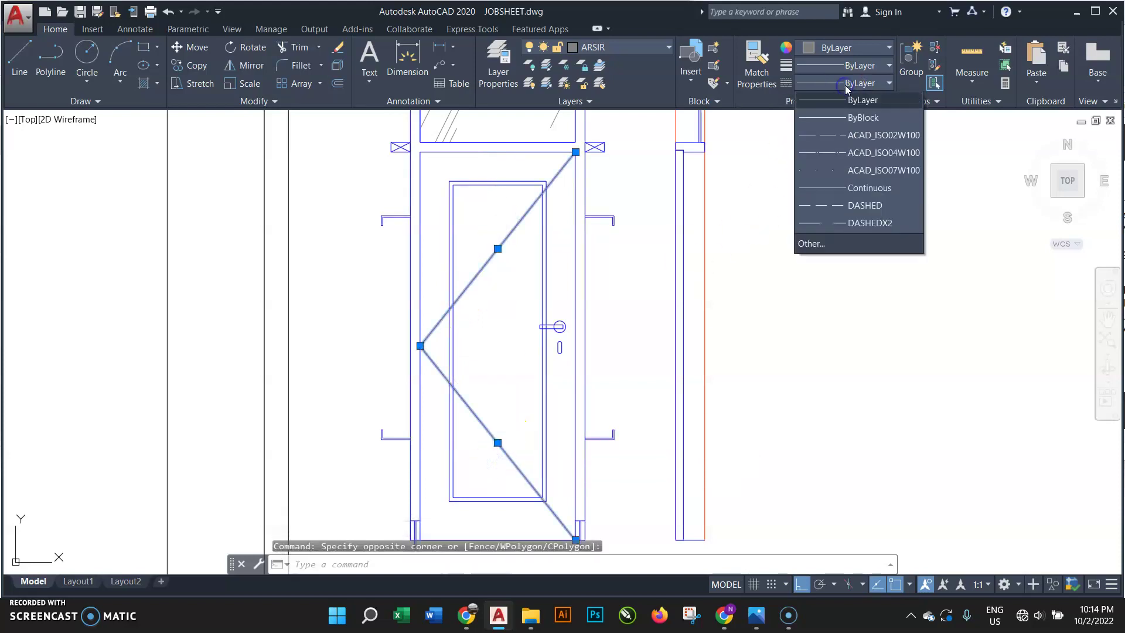
left_click(844, 135)
scroll(507, 279, "down", 2)
key("Escape")
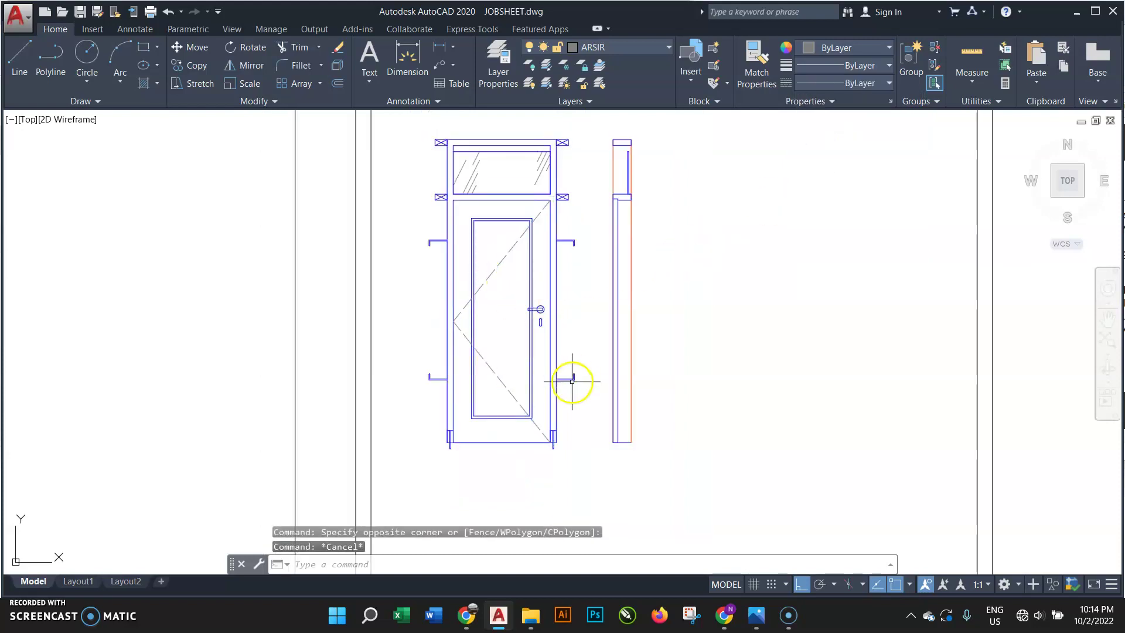
middle_click_drag(572, 382, 522, 307)
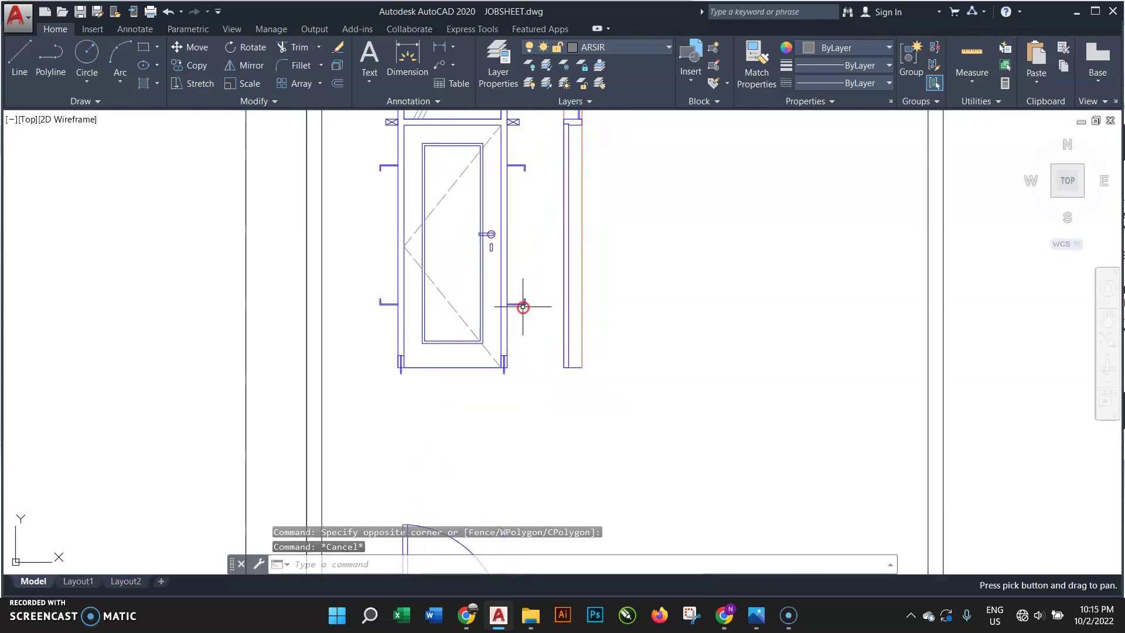
scroll(522, 307, "down", 2)
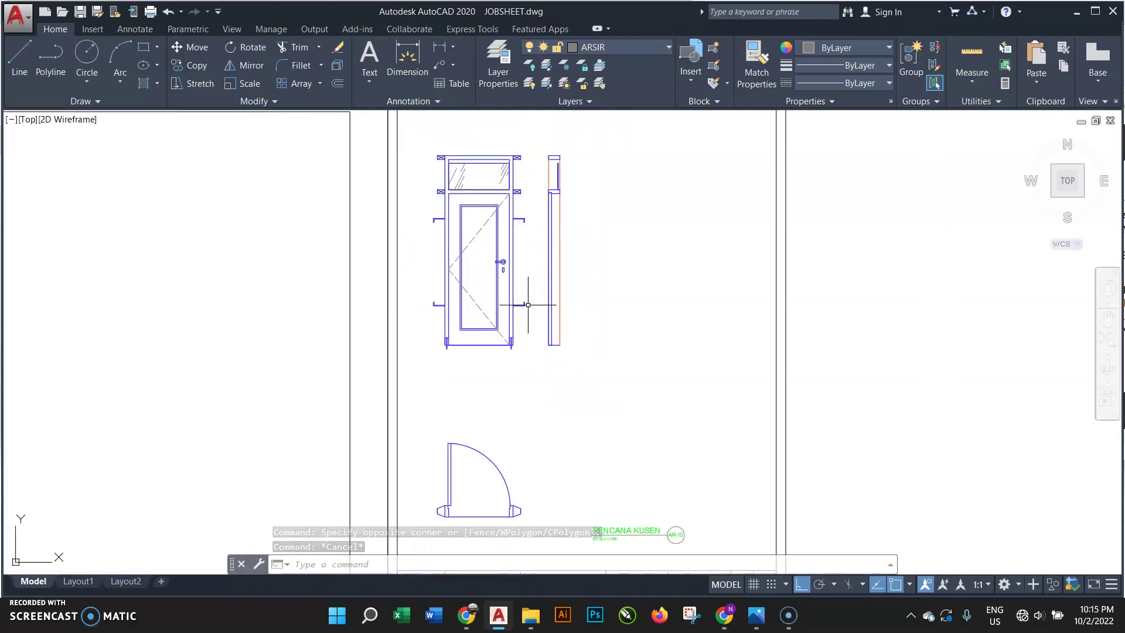
left_click(587, 209)
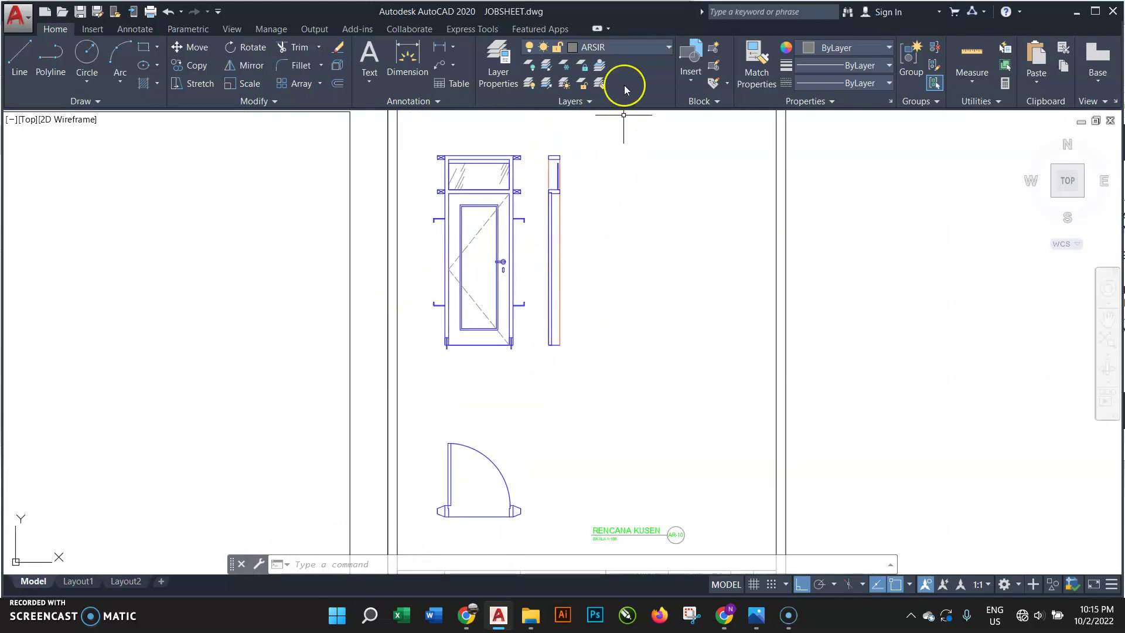
- Make TALI UKUR the current layer from the Layer dropdown
left_click(636, 47)
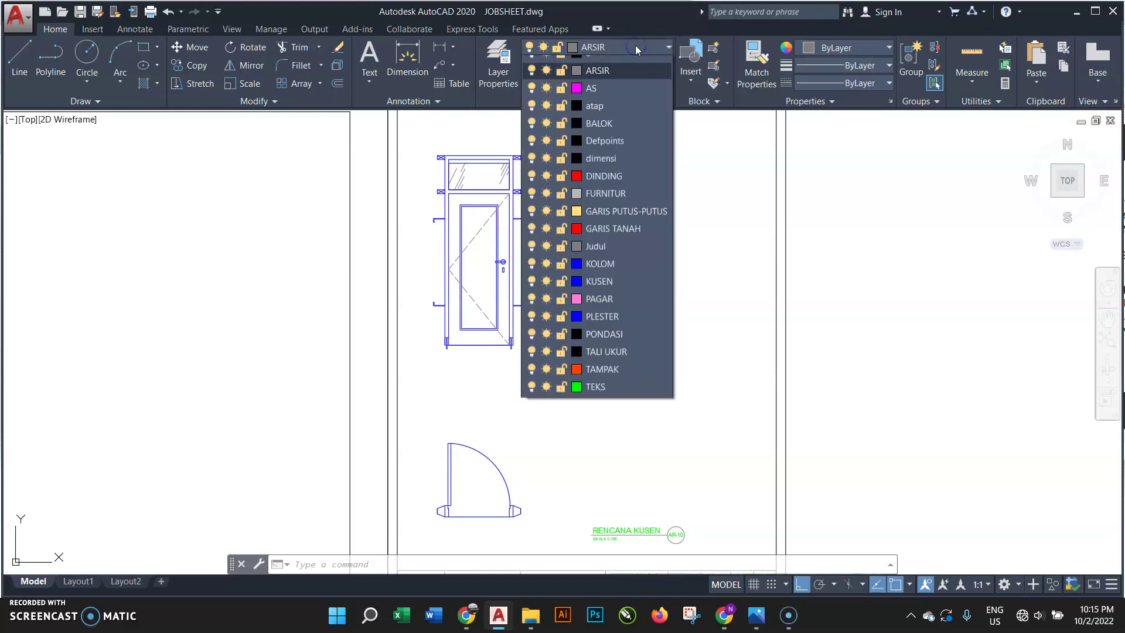
left_click(621, 364)
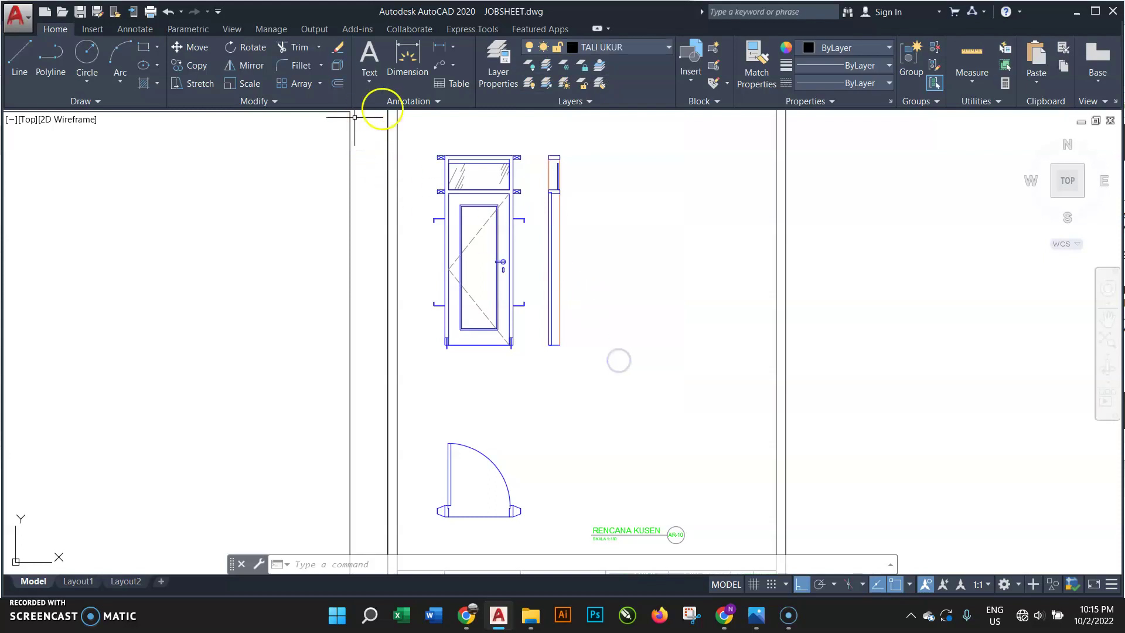
left_click(423, 100)
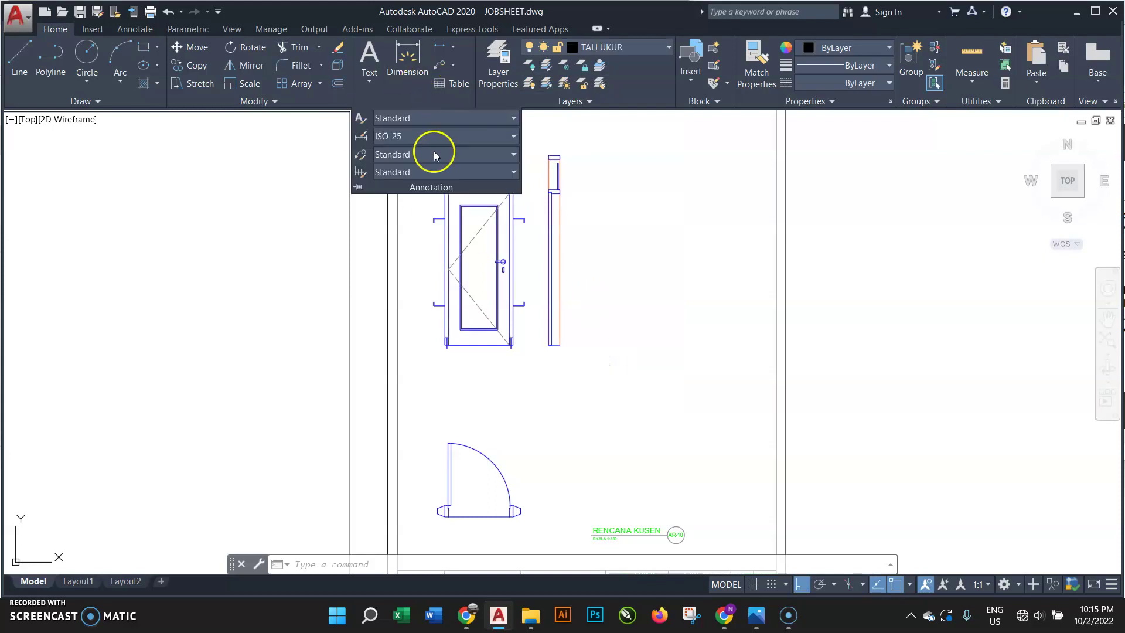
left_click(567, 188)
left_click(633, 370)
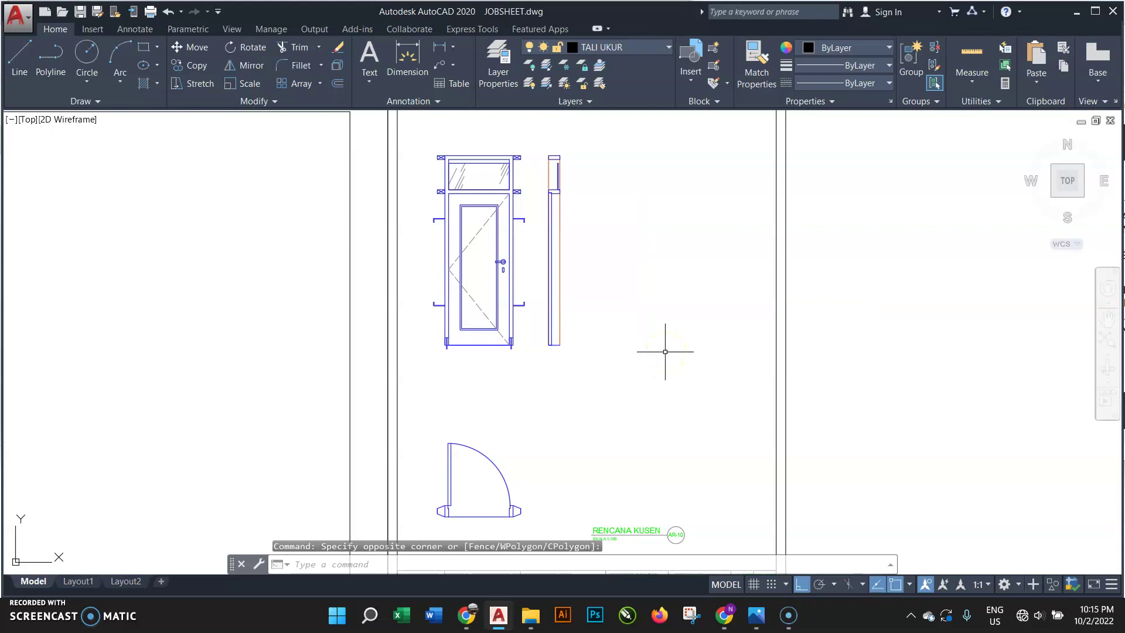
- Start a linear dimension on the top-right anchor box, then cancel it
type("DLI")
key("Return")
scroll(477, 143, "up", 4)
scroll(557, 170, "up", 4)
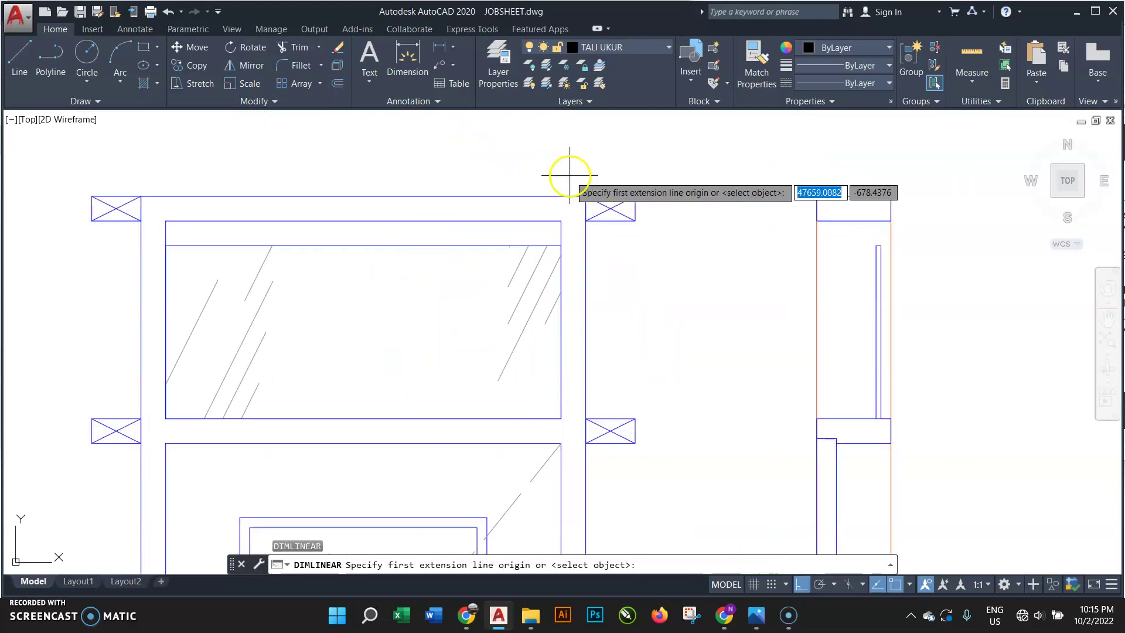
left_click(635, 197)
left_click(636, 221)
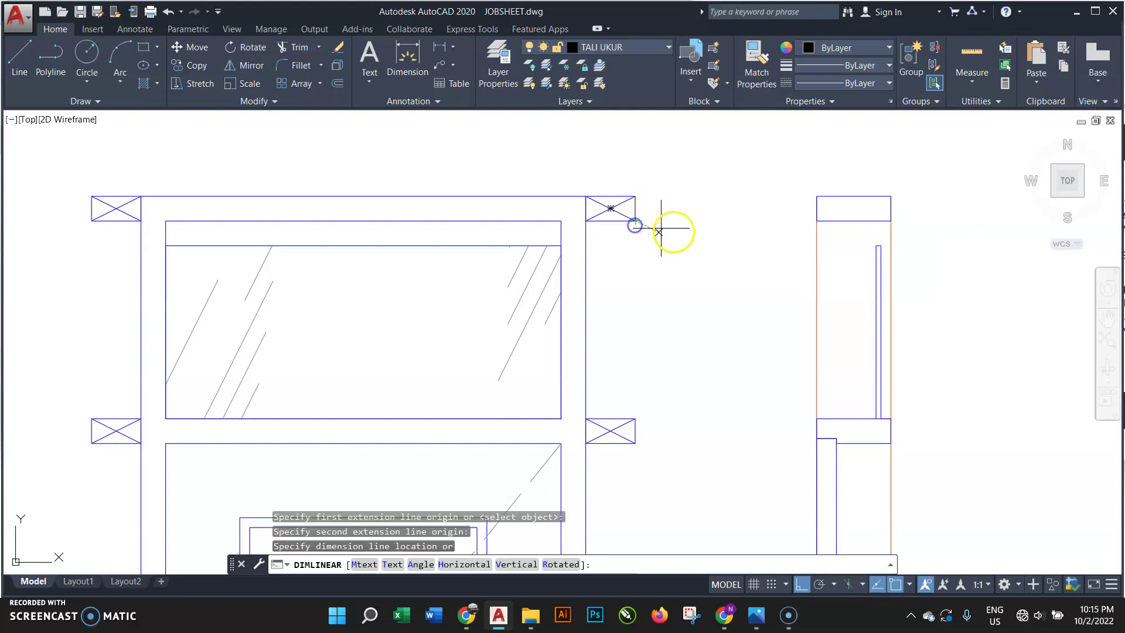
scroll(701, 241, "down", 2)
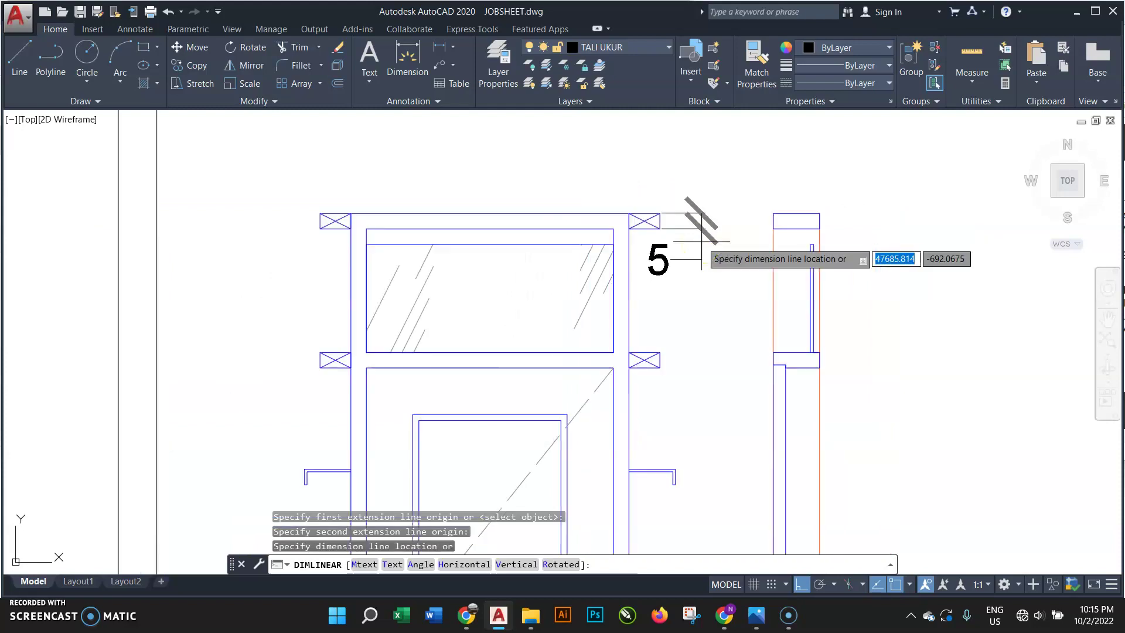
scroll(701, 241, "down", 2)
key("Escape")
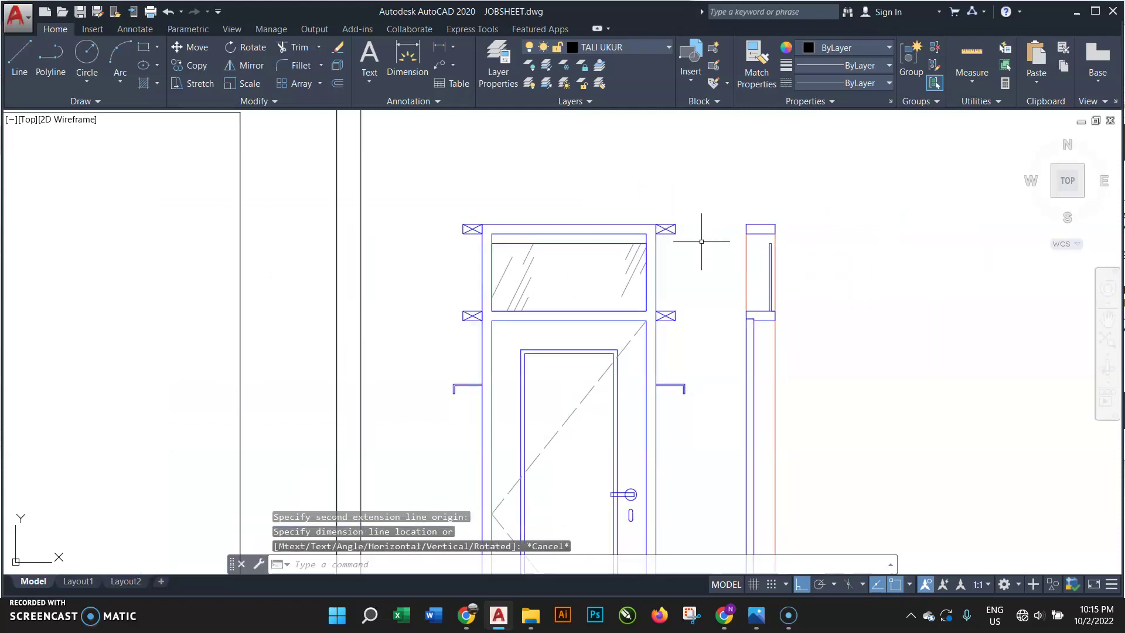
key("Escape")
key("Escape")
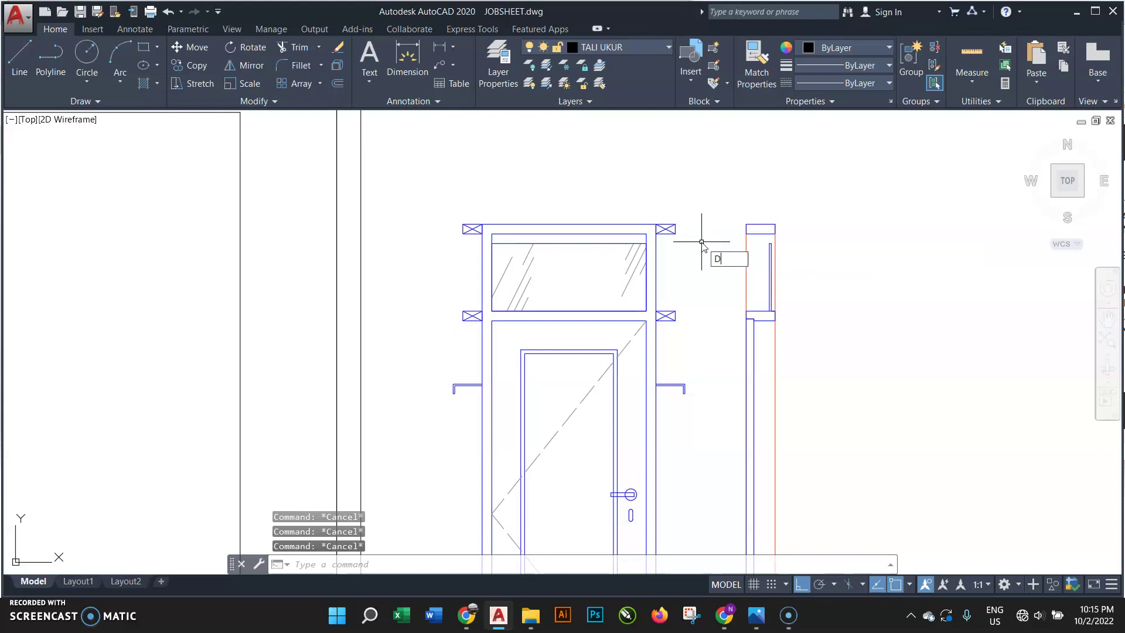
- Create current dimension style SKALA 1 25: architectural ticks size 2, text height 3, precision 0
key("Return")
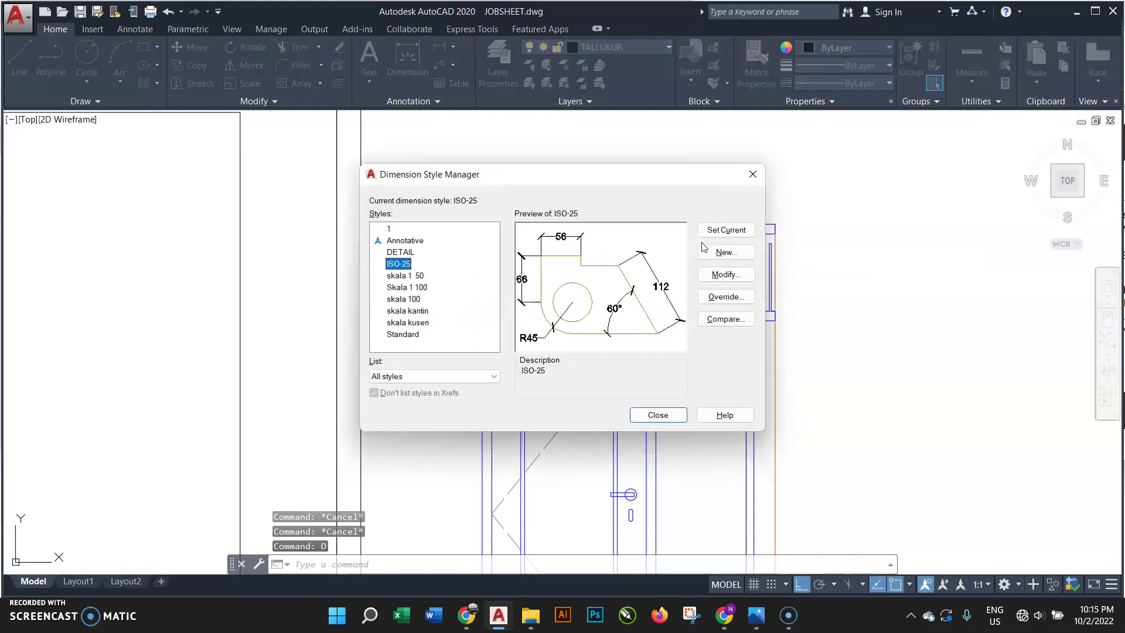
left_click(736, 254)
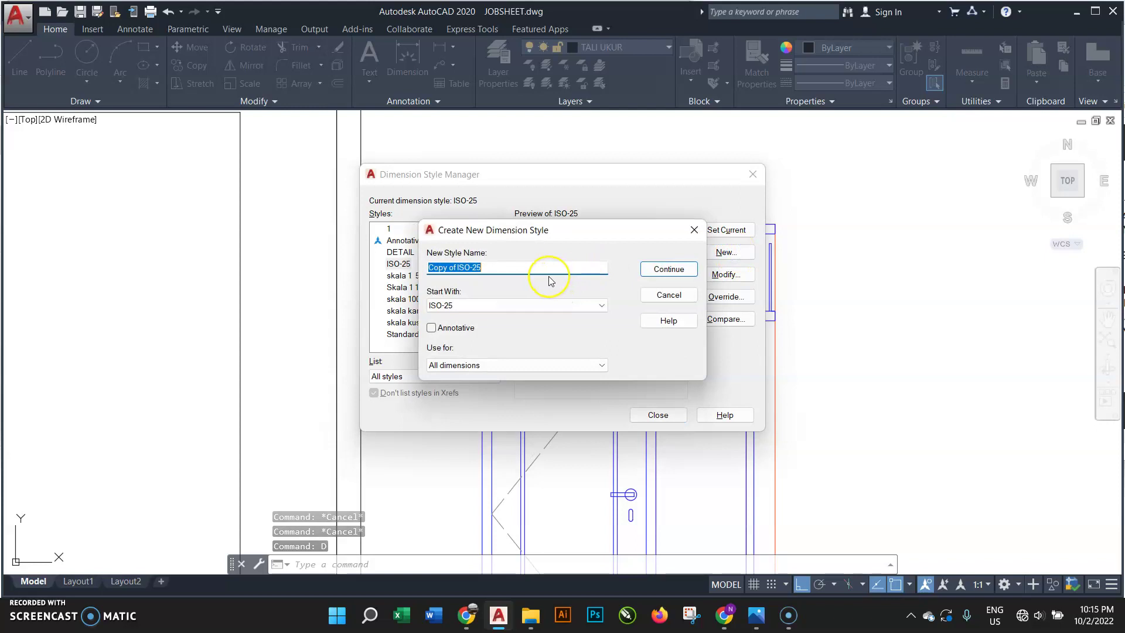
type("SKALA ")
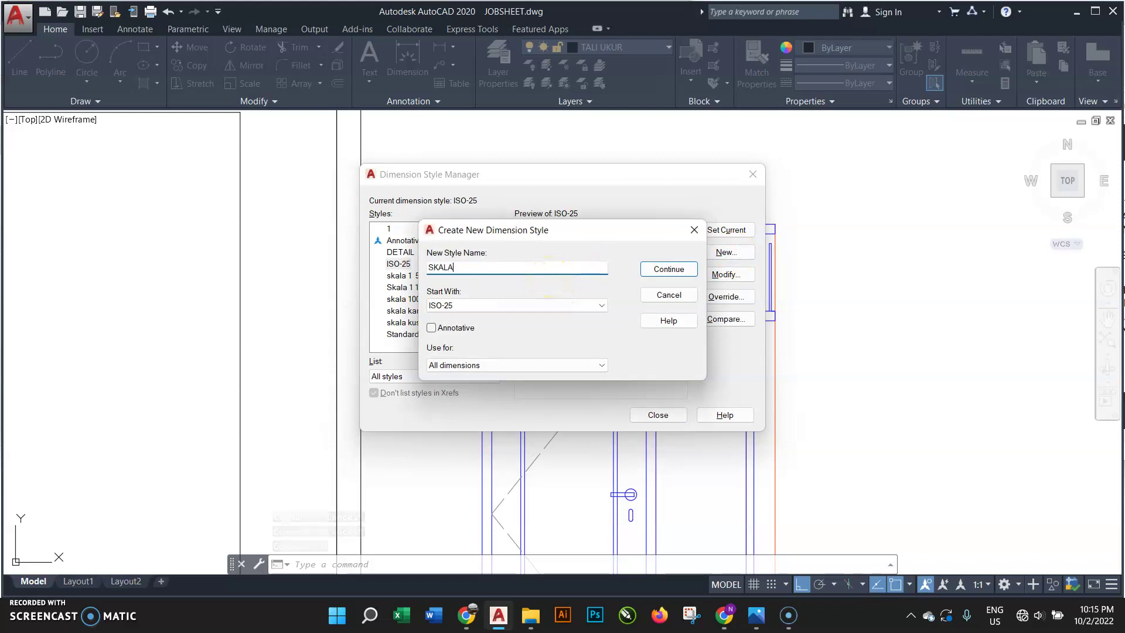
type("1")
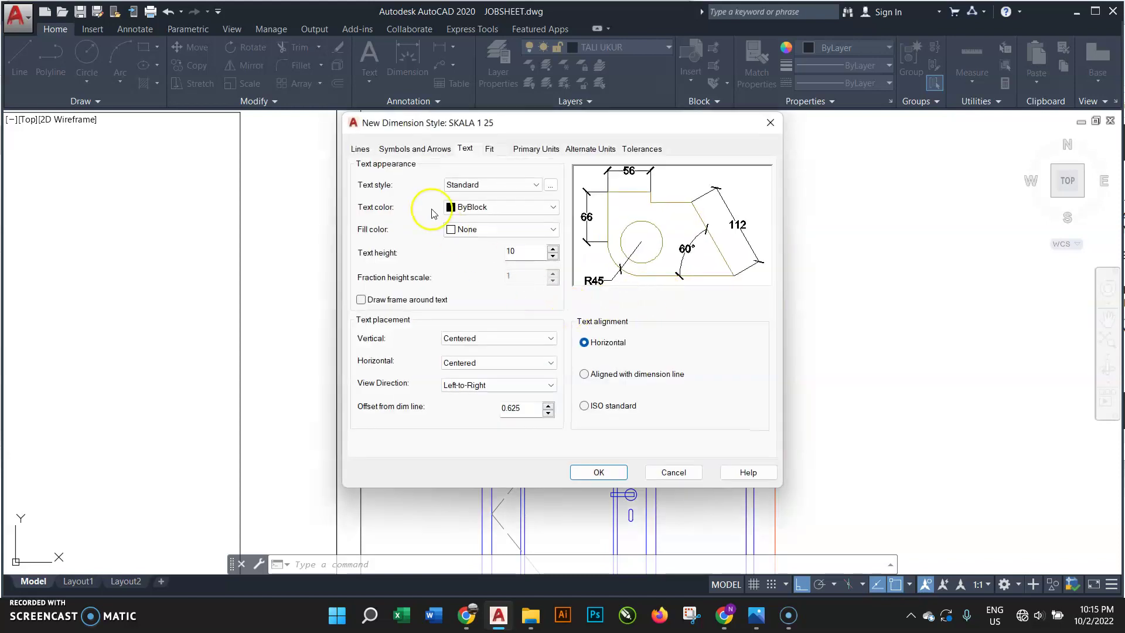
left_click(404, 148)
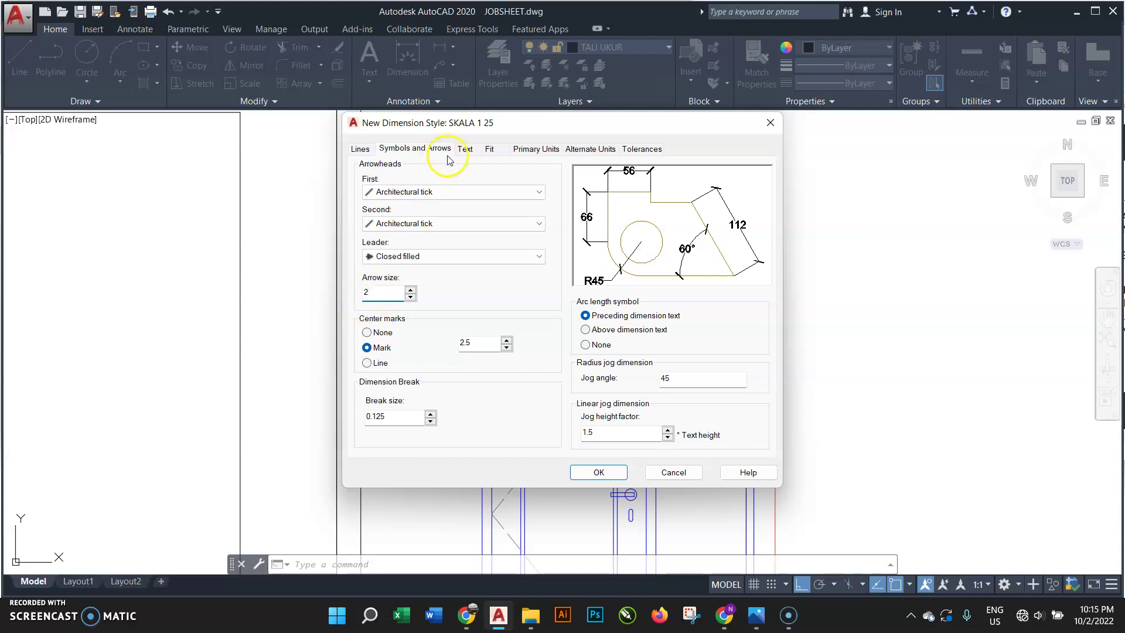
left_click(465, 149)
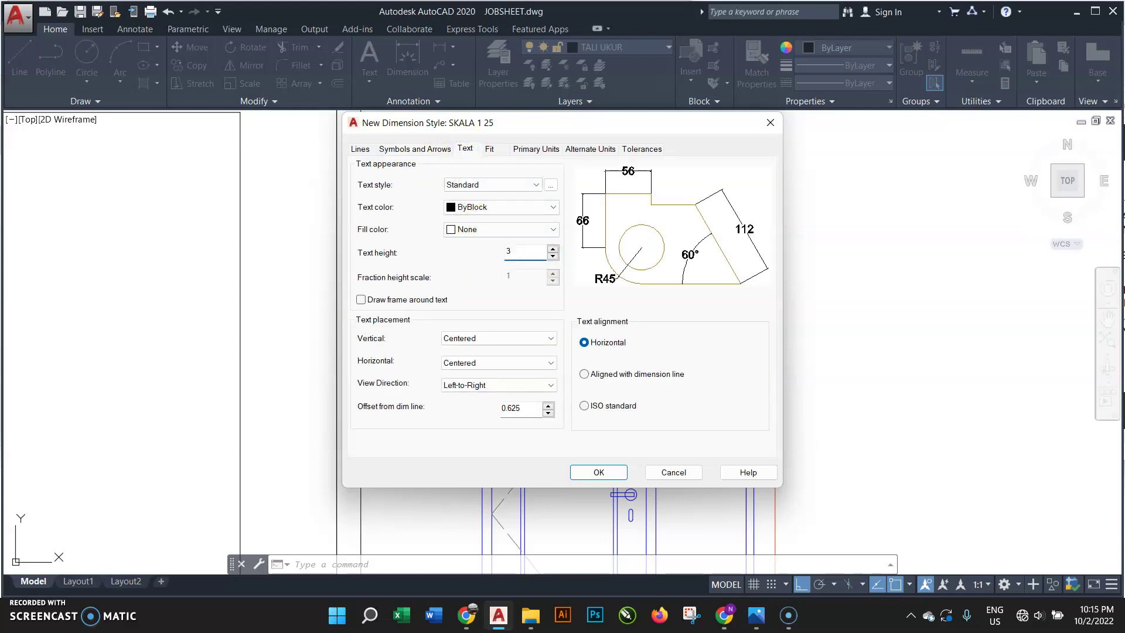
left_click(595, 154)
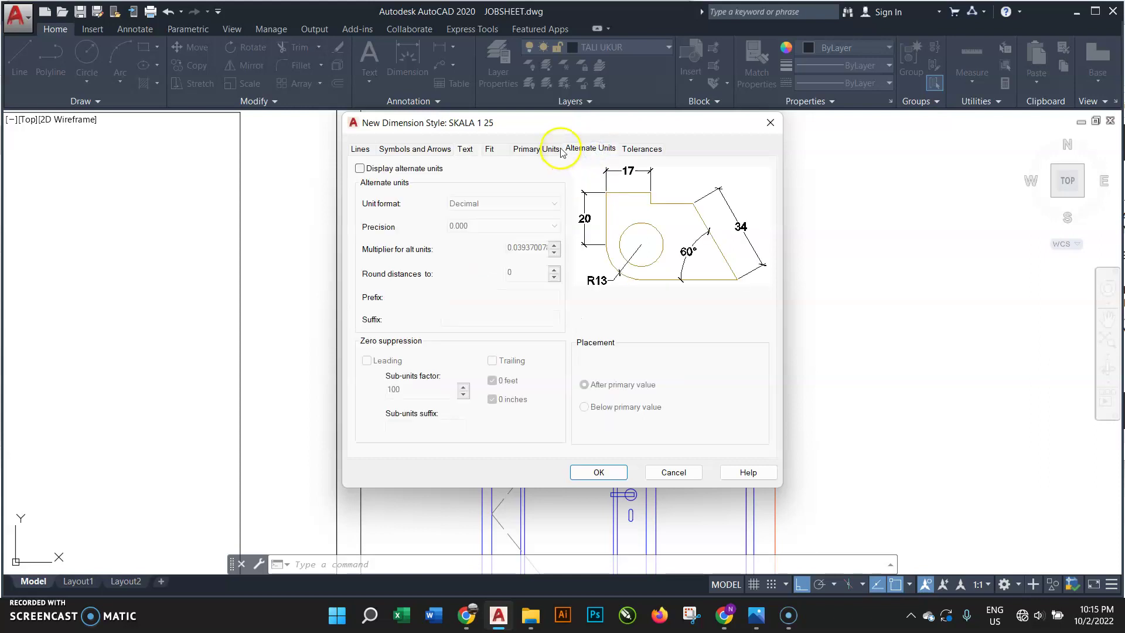
left_click(558, 150)
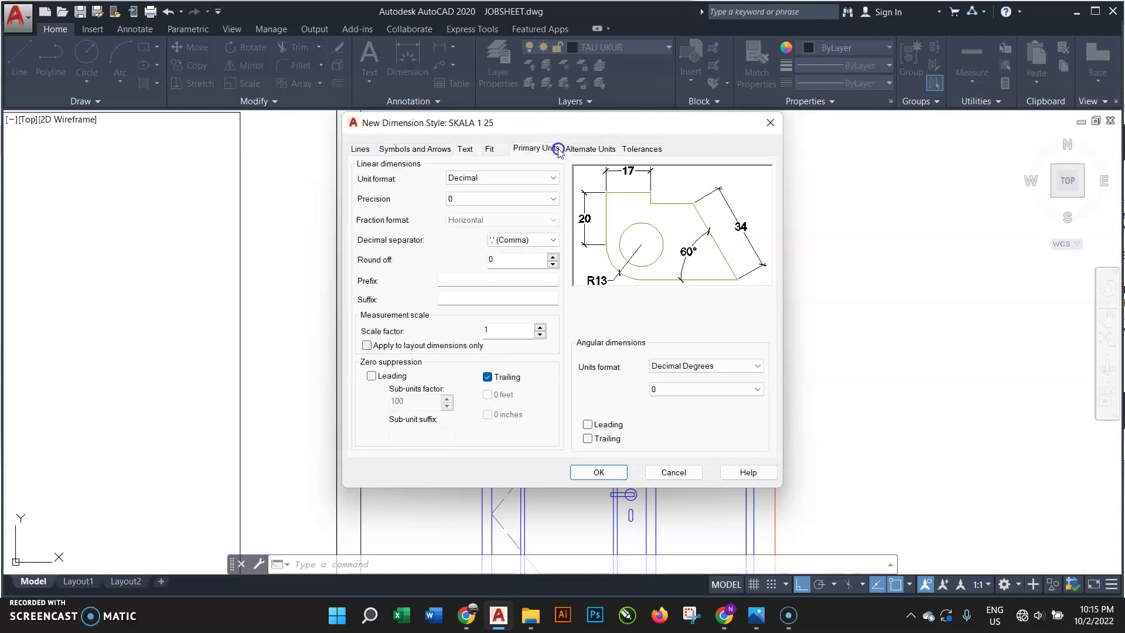
left_click(615, 479)
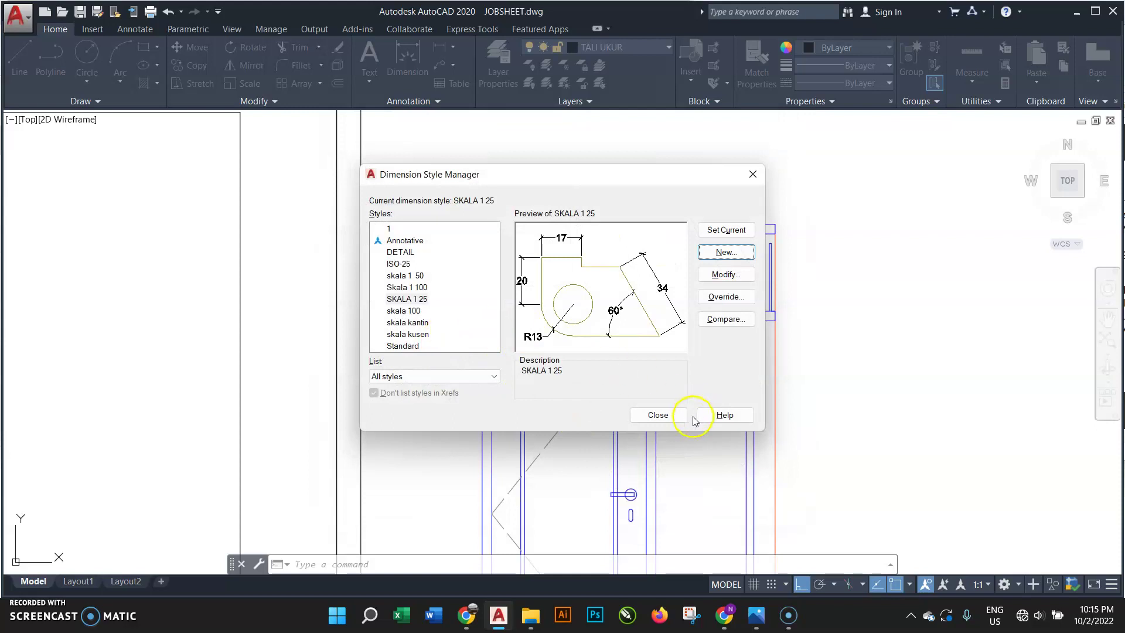
left_click(668, 417)
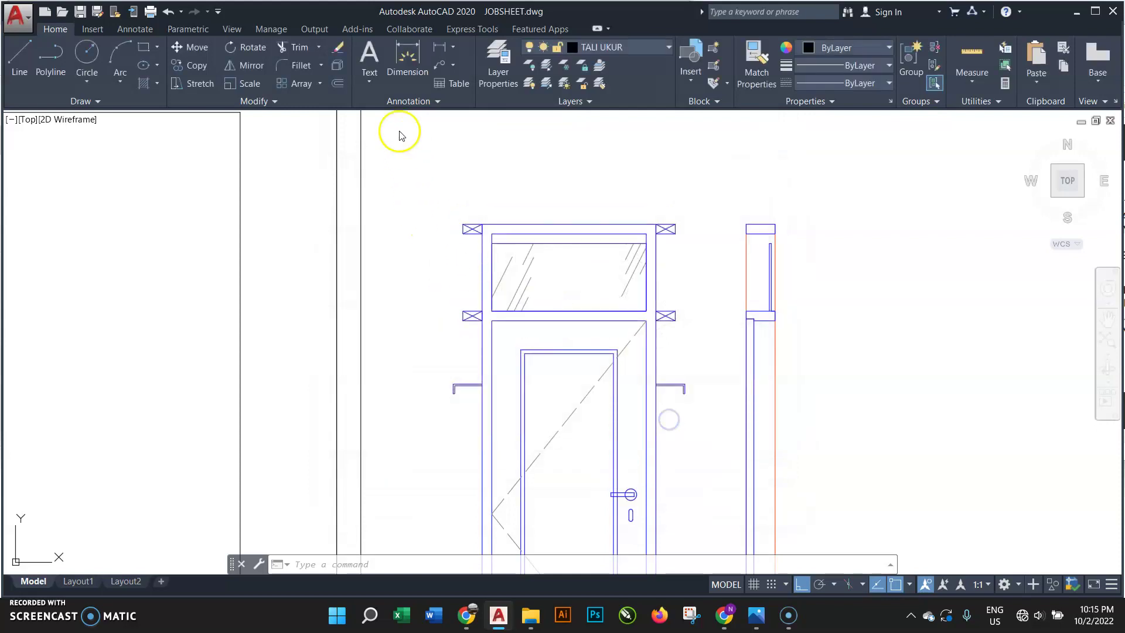
- Confirm SKALA 1 25 in the Dimension Style list and start the DIM command
left_click(381, 104)
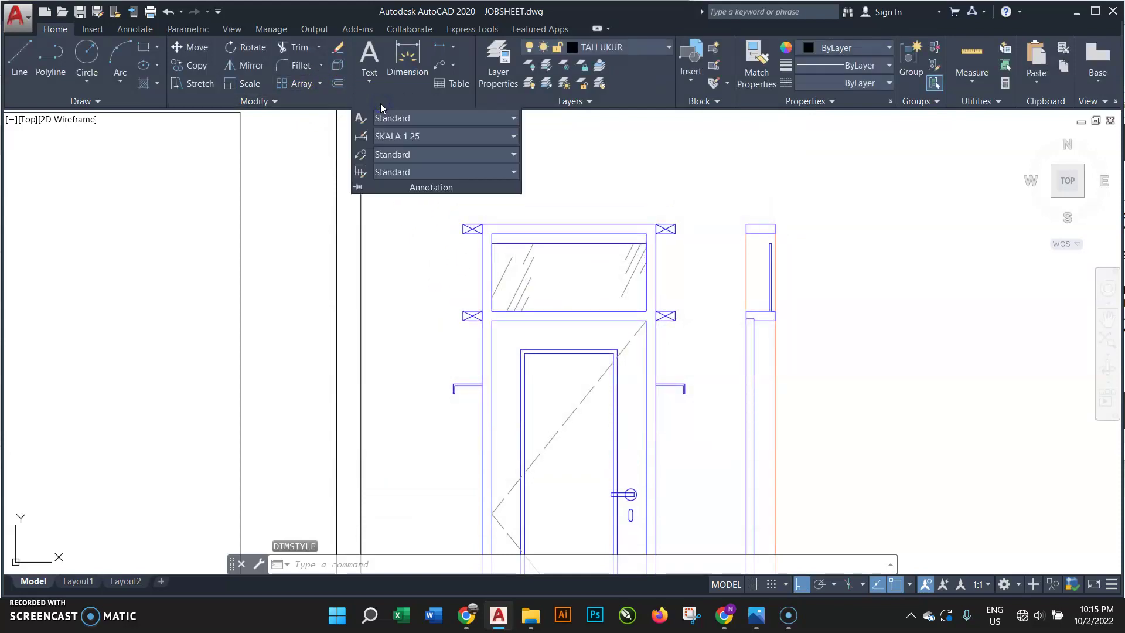
left_click(428, 139)
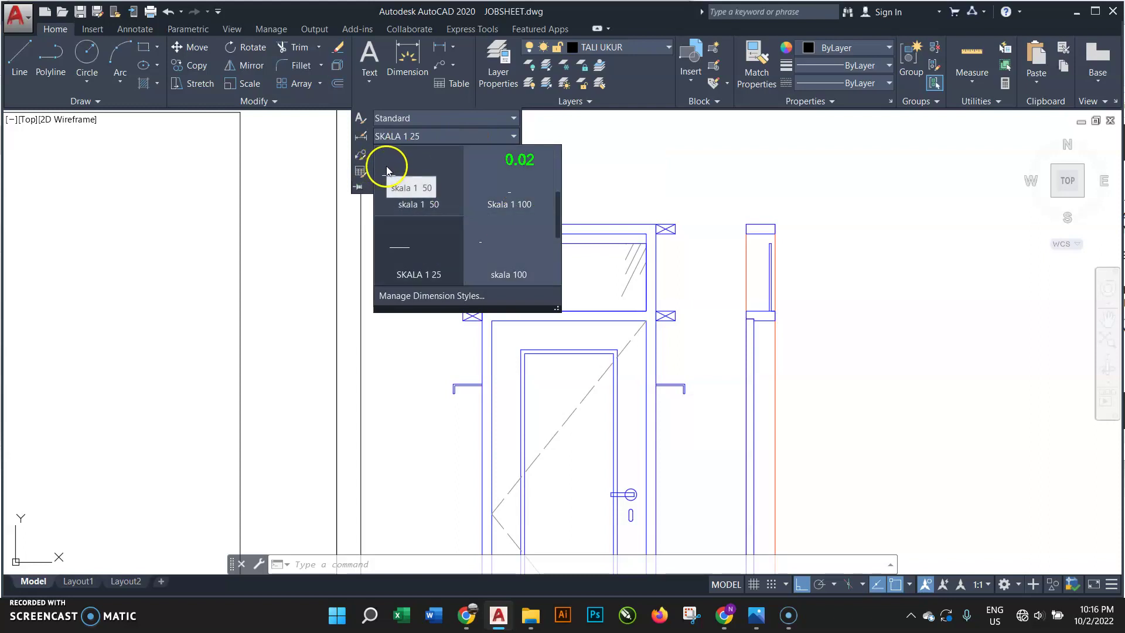
left_click(412, 138)
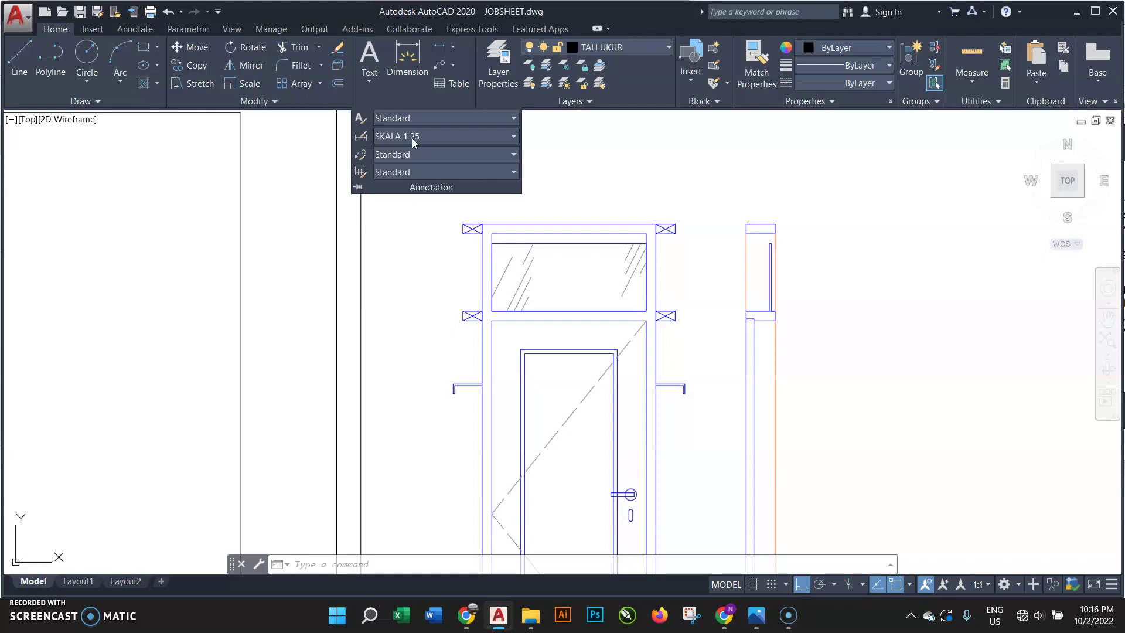
left_click(408, 57)
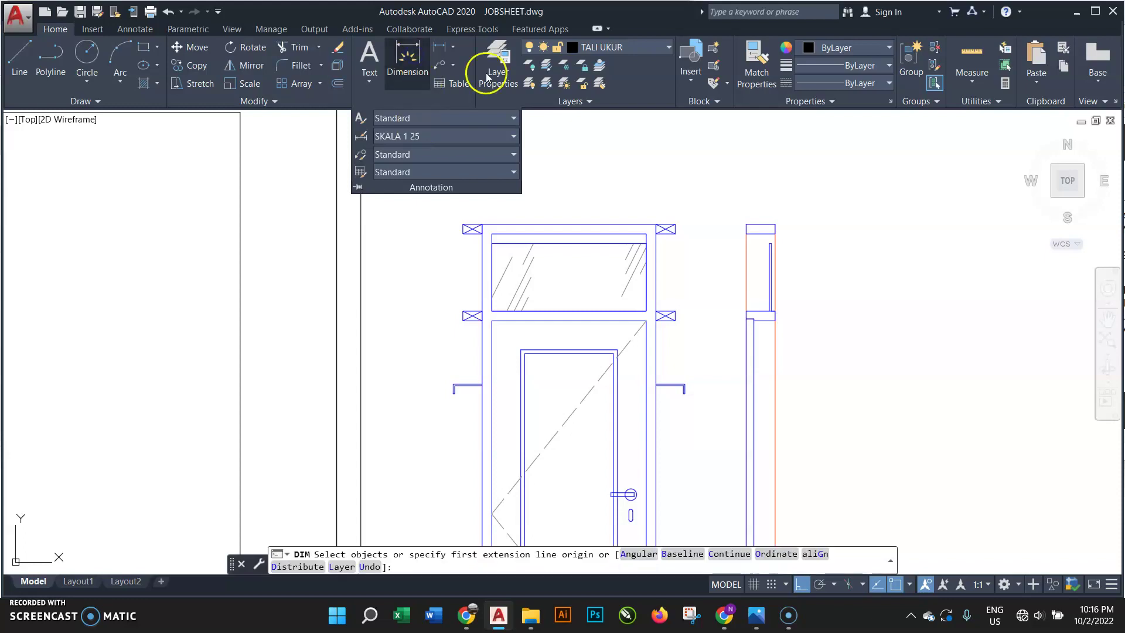
- Add a 5 dimension below the plan between the left frame corner and door edge
scroll(683, 231, "up", 2)
scroll(658, 220, "up", 1)
scroll(557, 183, "down", 2)
scroll(565, 184, "down", 3)
middle_click_drag(571, 420, 570, 244)
scroll(452, 395, "up", 5)
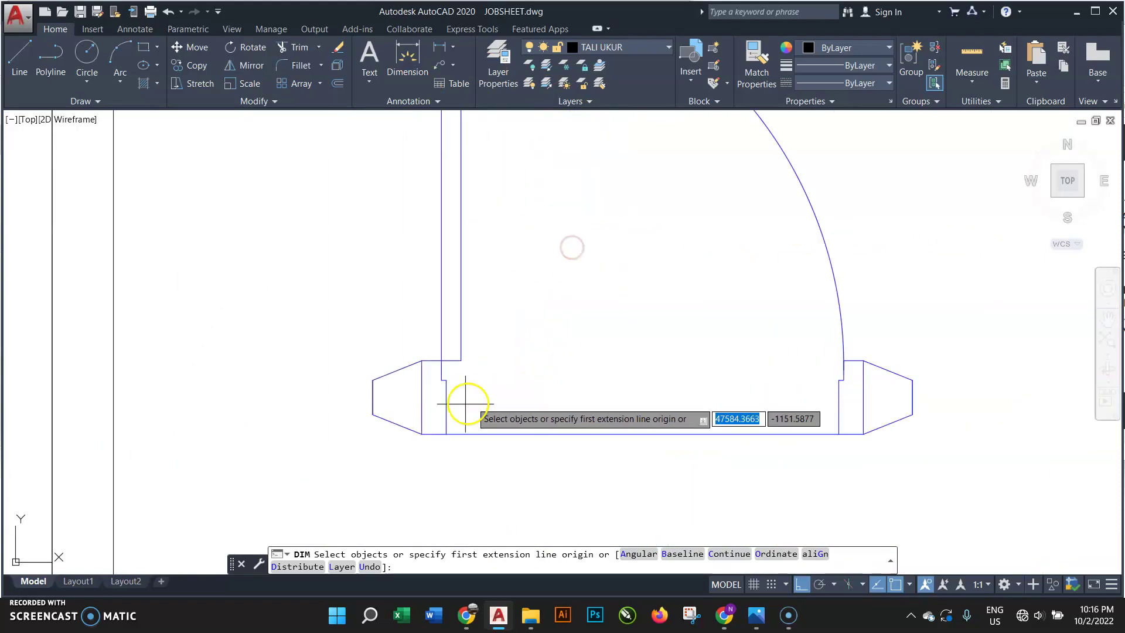
key("Return")
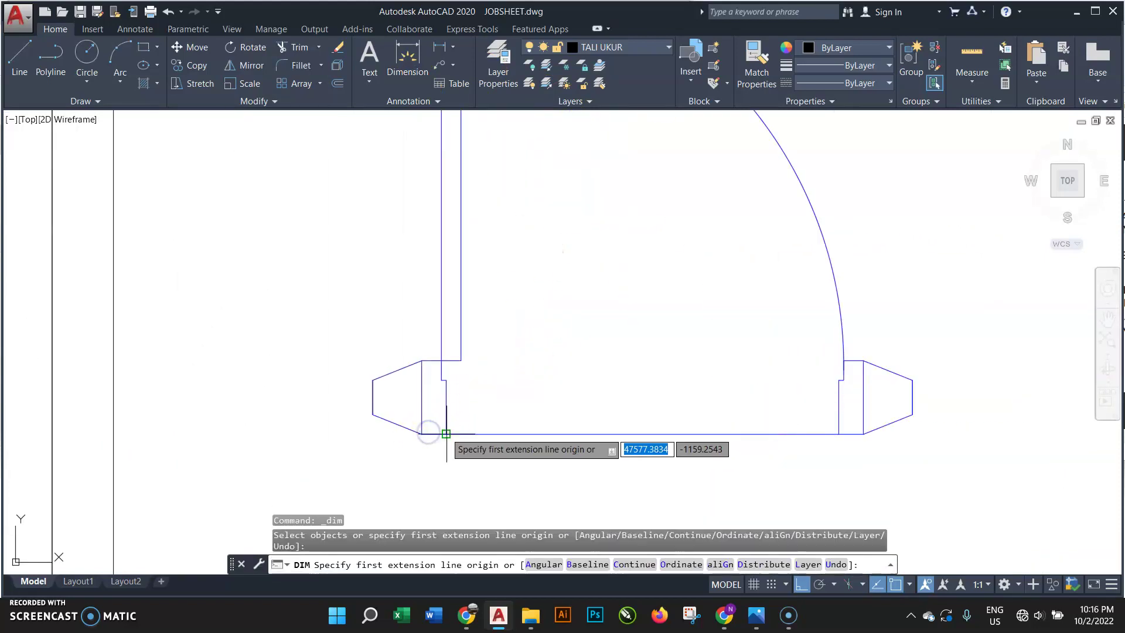
left_click(444, 433)
left_click(420, 435)
key("Return")
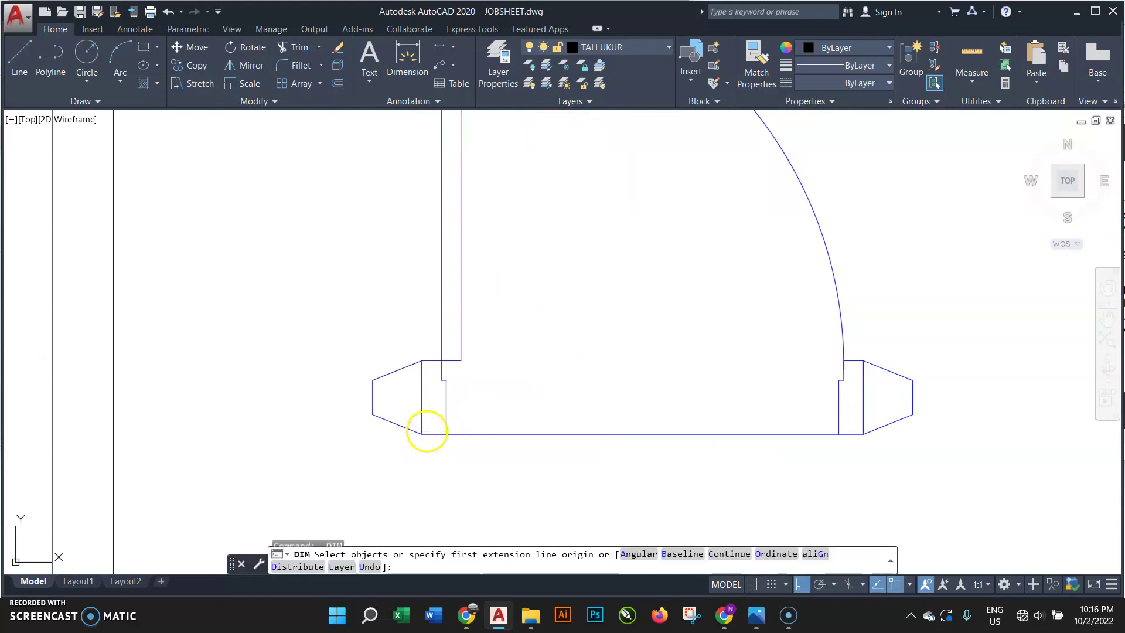
left_click(424, 433)
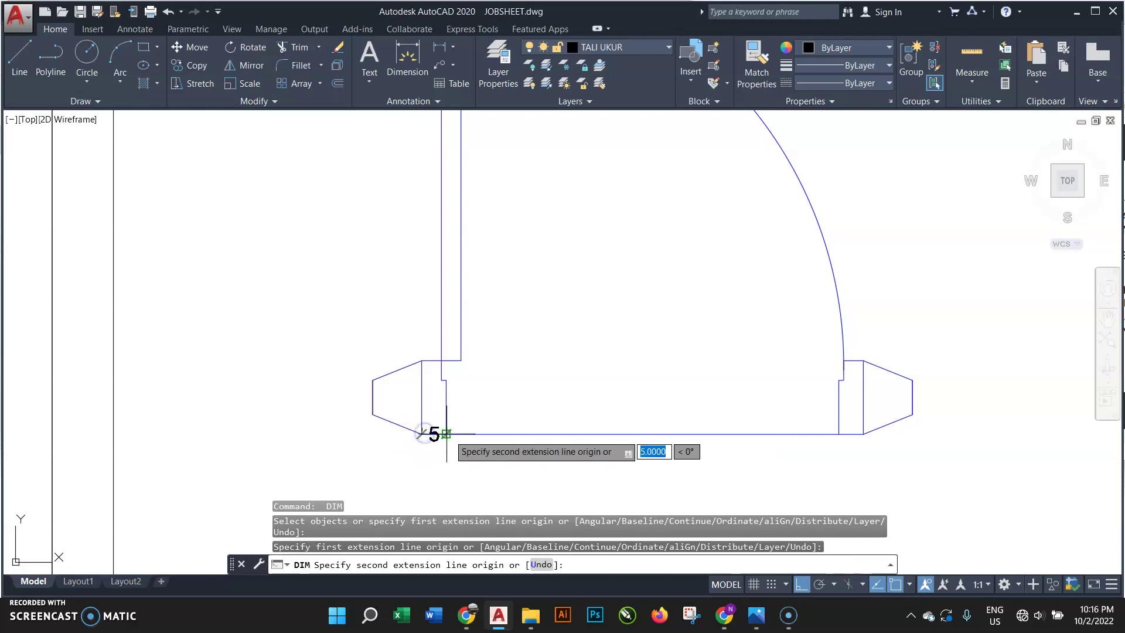
left_click(446, 434)
scroll(447, 359, "down", 2)
scroll(448, 357, "up", 1)
scroll(446, 363, "up", 1)
scroll(441, 375, "up", 1)
scroll(439, 377, "down", 1)
scroll(443, 378, "down", 1)
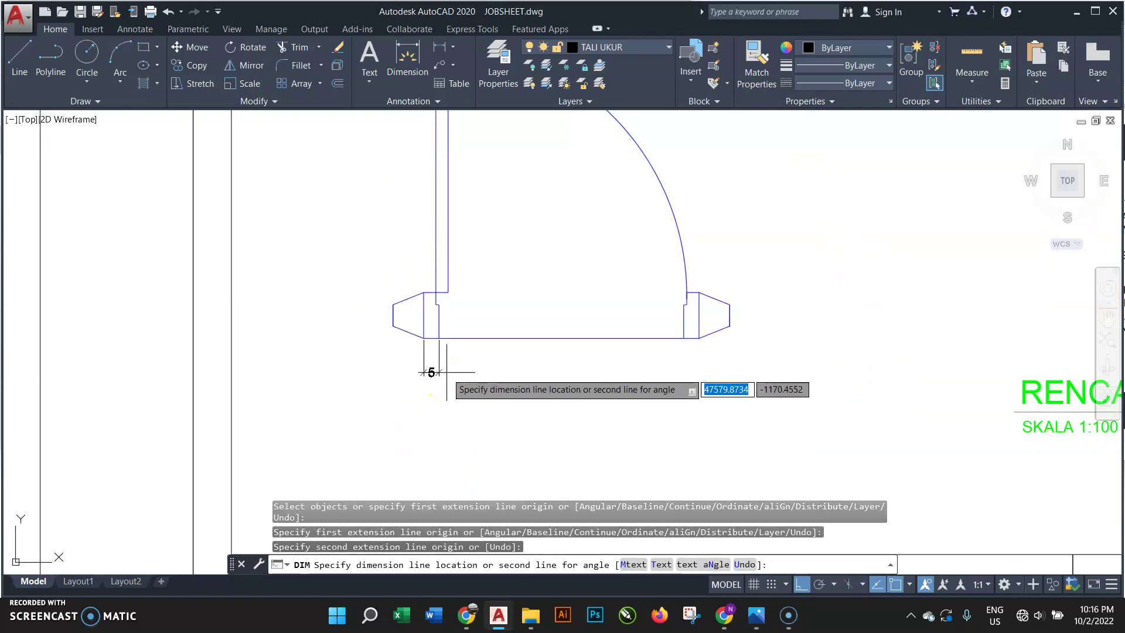
left_click(447, 373)
right_click(469, 368)
- Continue the chain rightward with 80, 5 and 10 dimensions
type("IM")
left_click(545, 447)
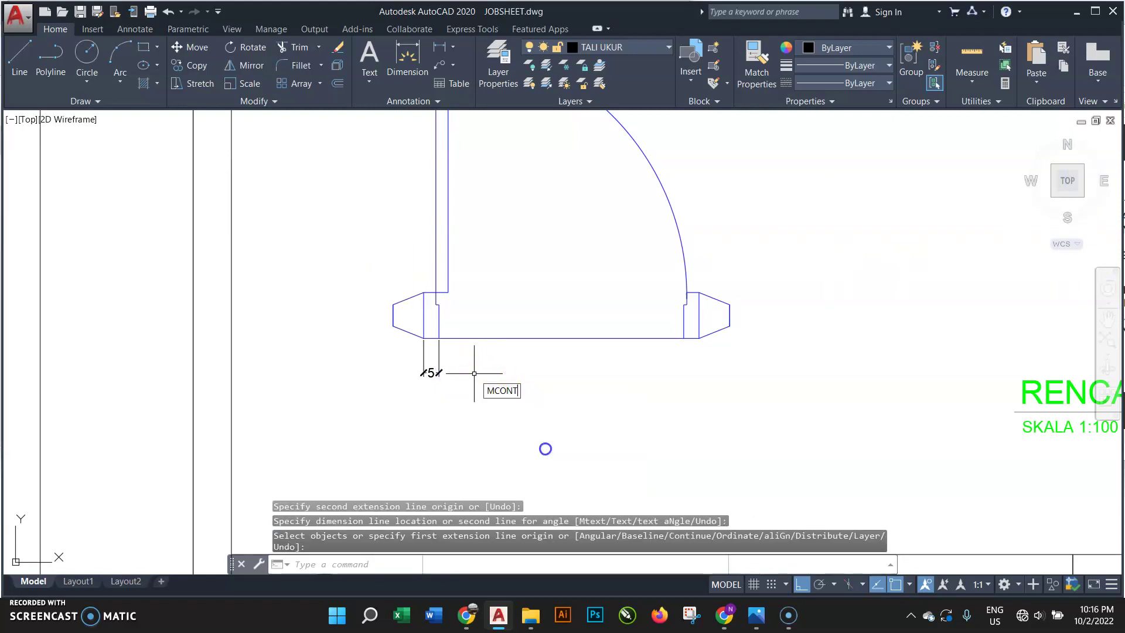
left_click(684, 337)
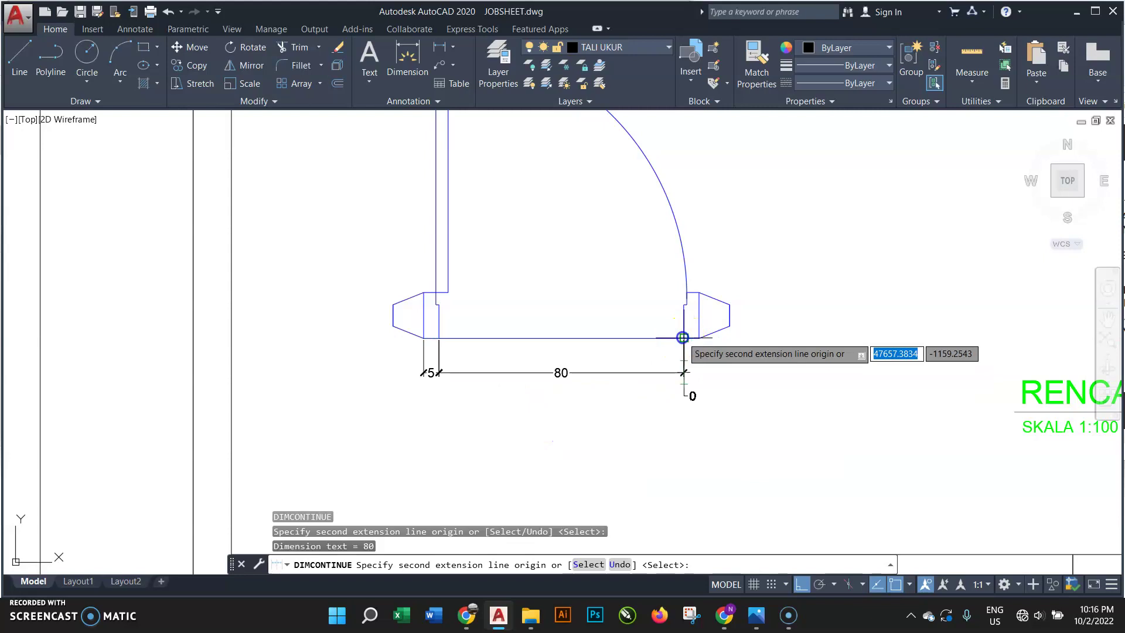
left_click(698, 338)
left_click(730, 326)
key("Return")
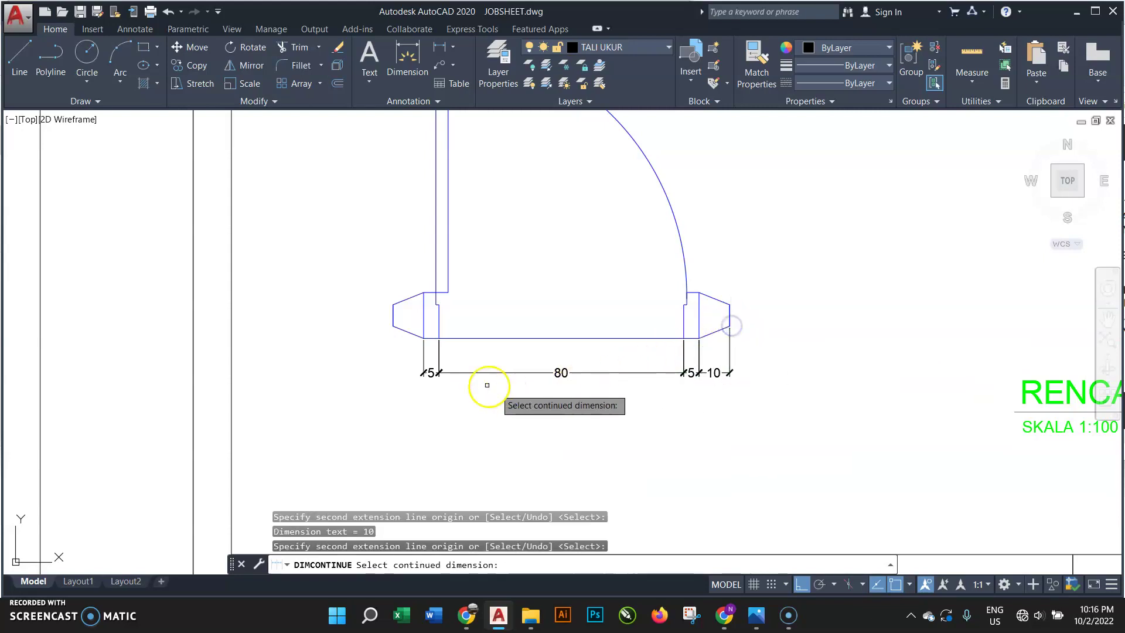
- Continue from the existing dimension to add the 10 at the left frame edge
key("Return")
key("Return")
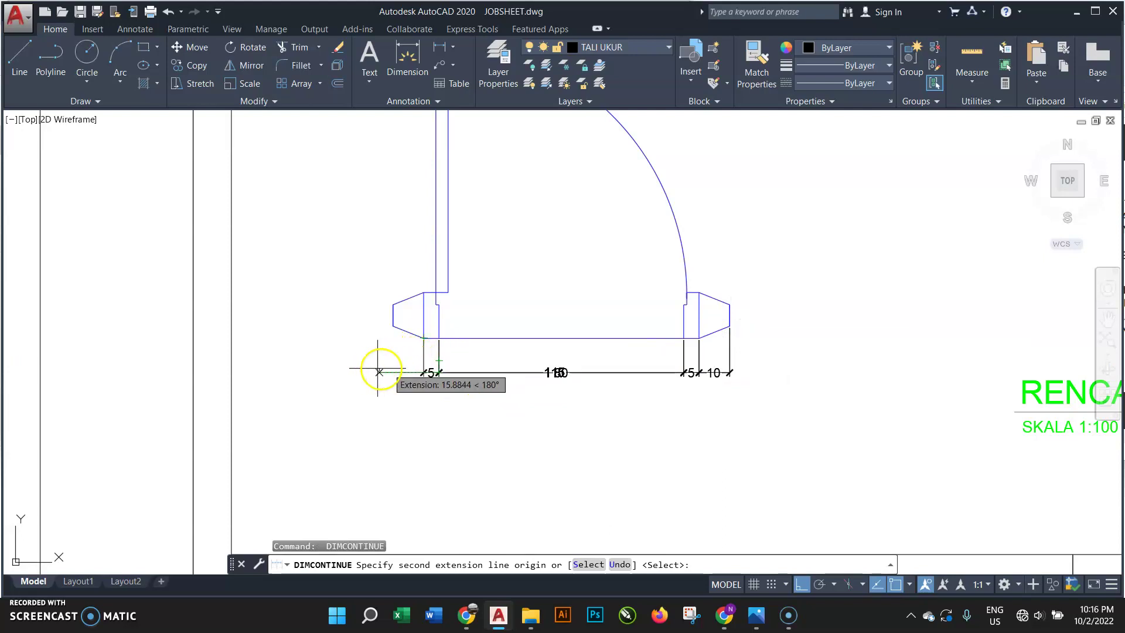
key("Return")
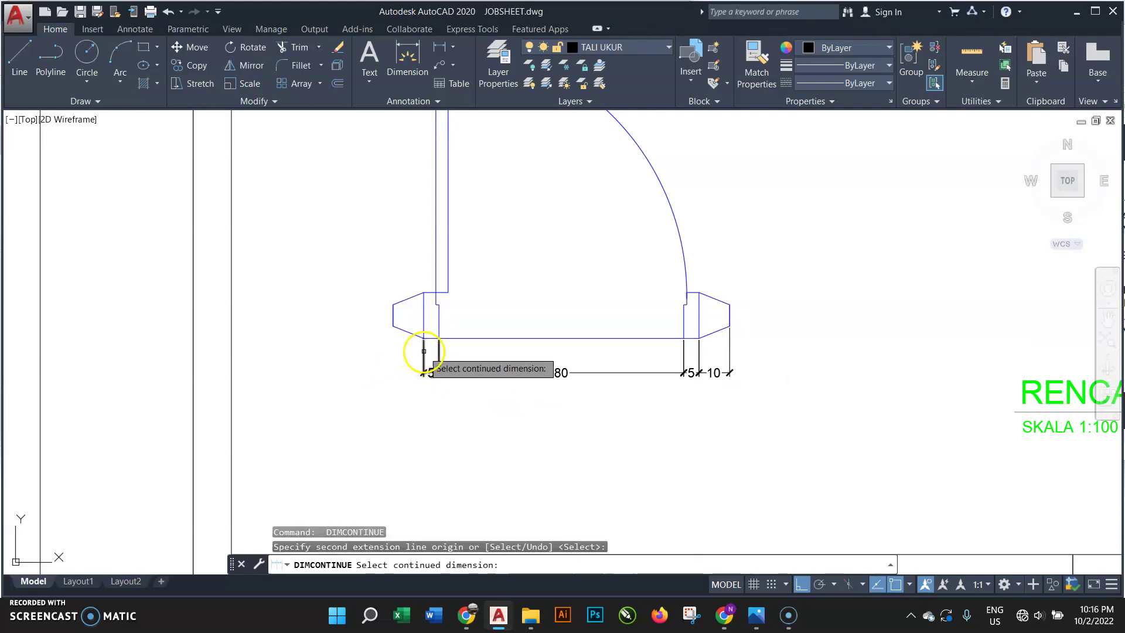
left_click(421, 354)
left_click(393, 326)
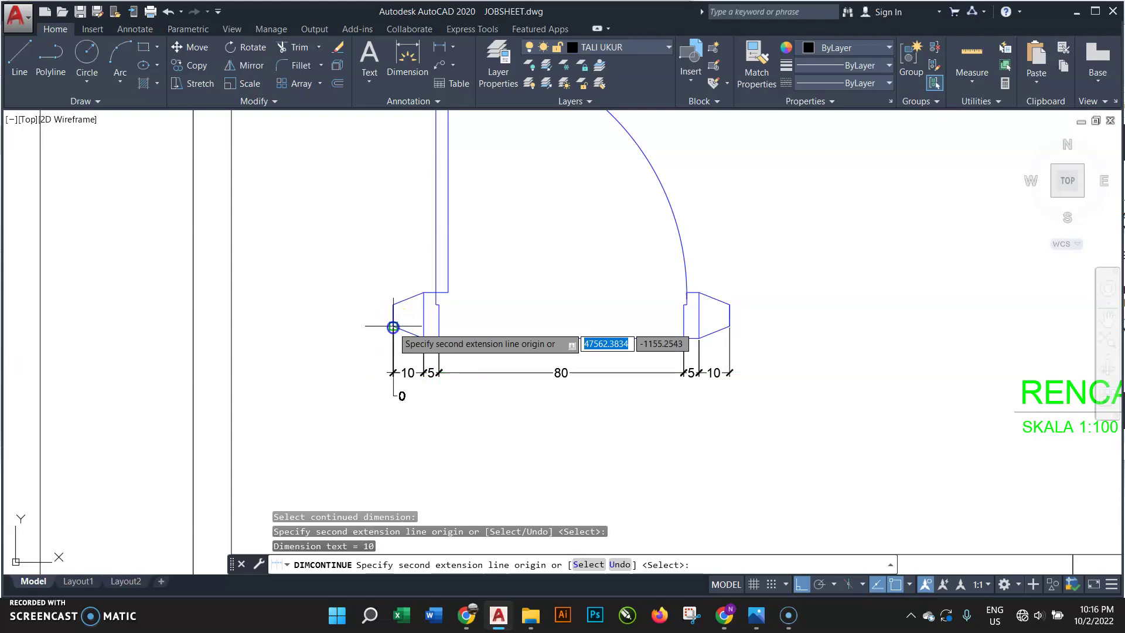
key("Return")
scroll(410, 352, "down", 2)
scroll(649, 324, "up", 2)
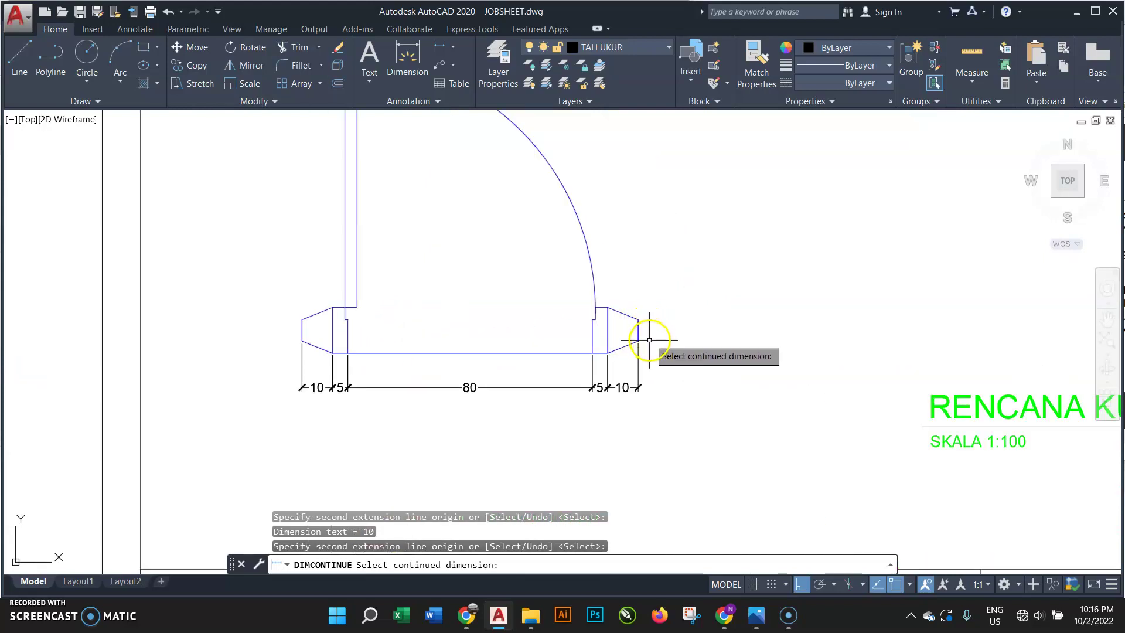
key("Escape")
- Add a vertical 15 dimension to the right of the plan's right frame
type("li")
key("Return")
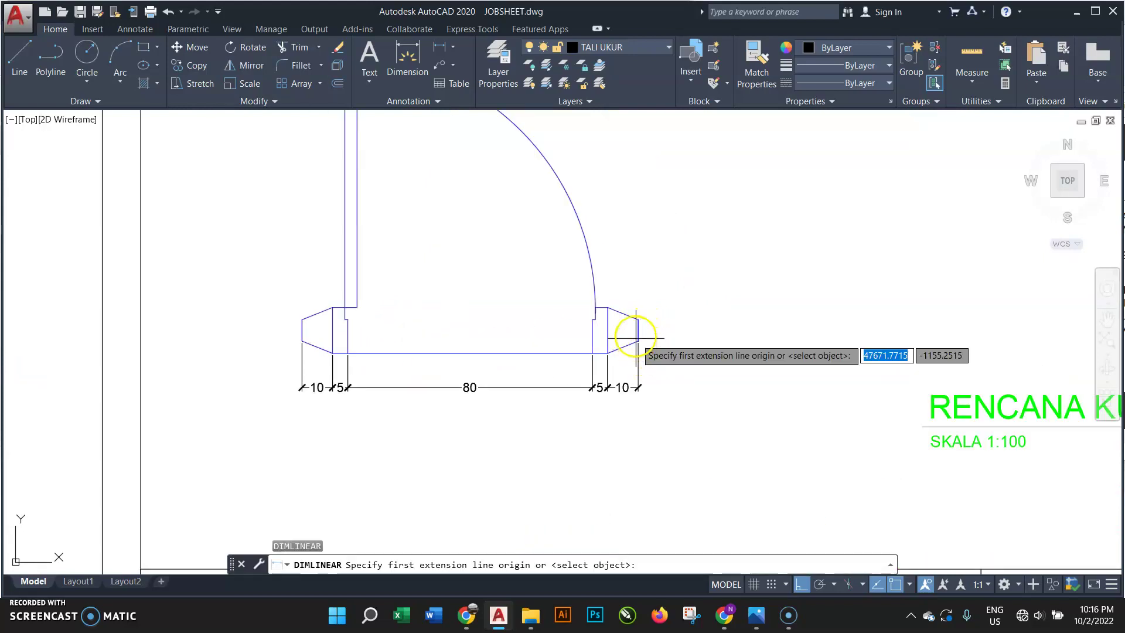
left_click(607, 307)
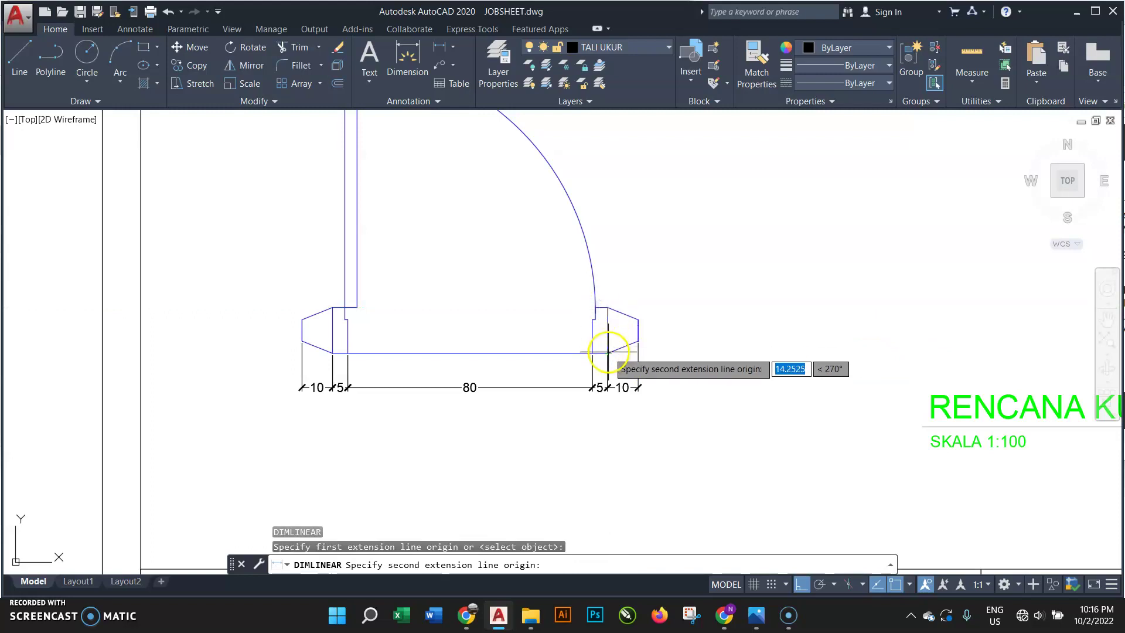
left_click(607, 354)
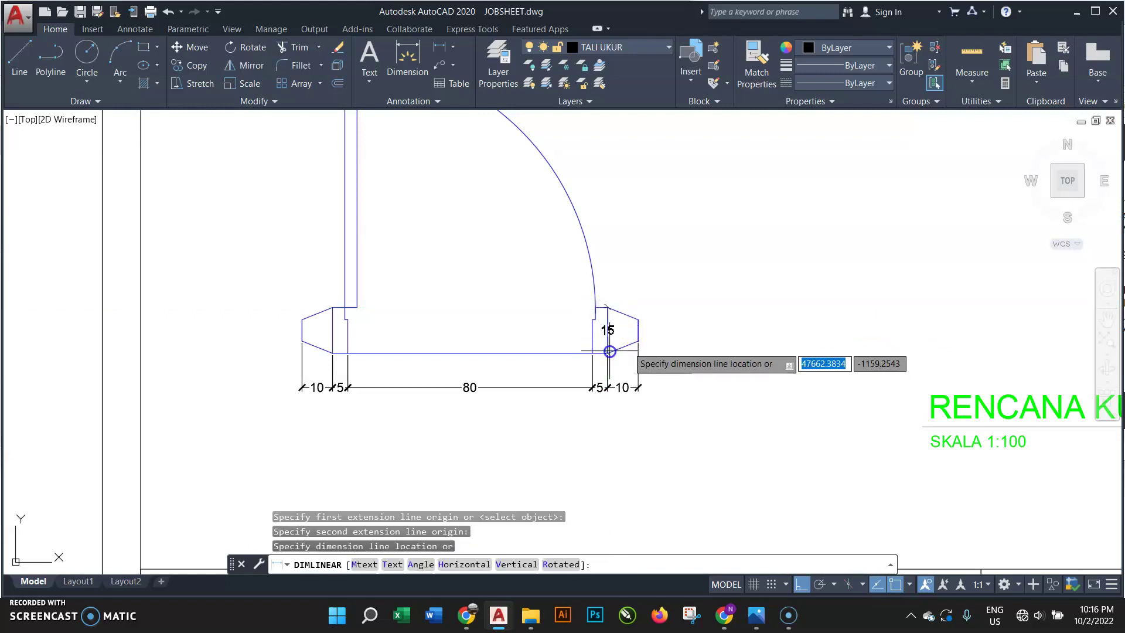
left_click(670, 342)
- Dimension the overall 90 width between the inner frame edges below the chain
key("Return")
left_click(329, 354)
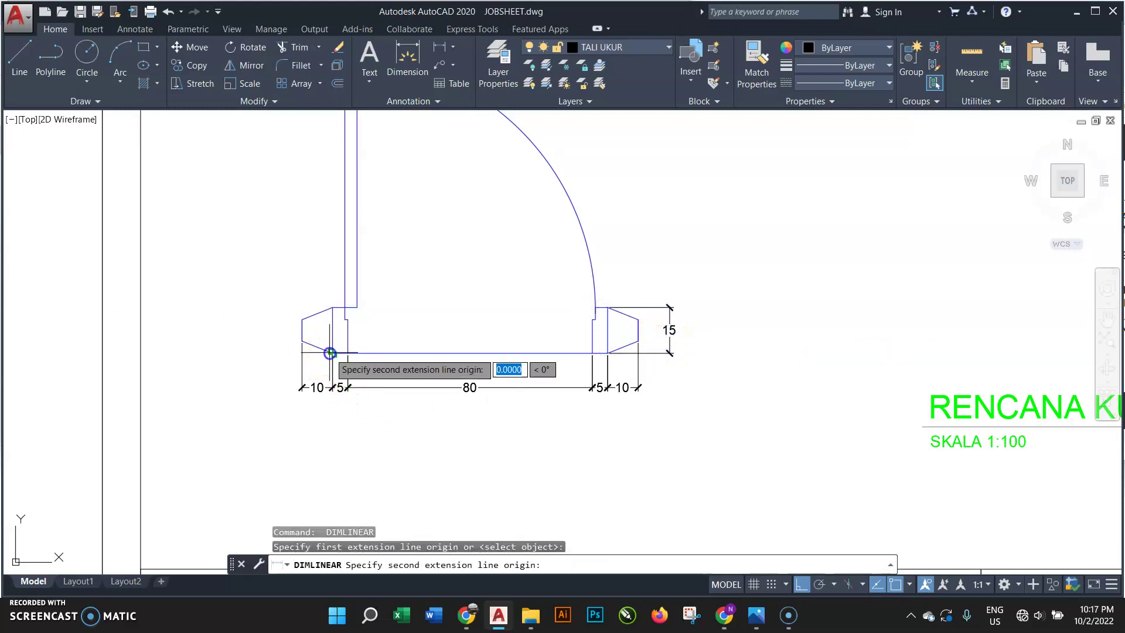
left_click(332, 350)
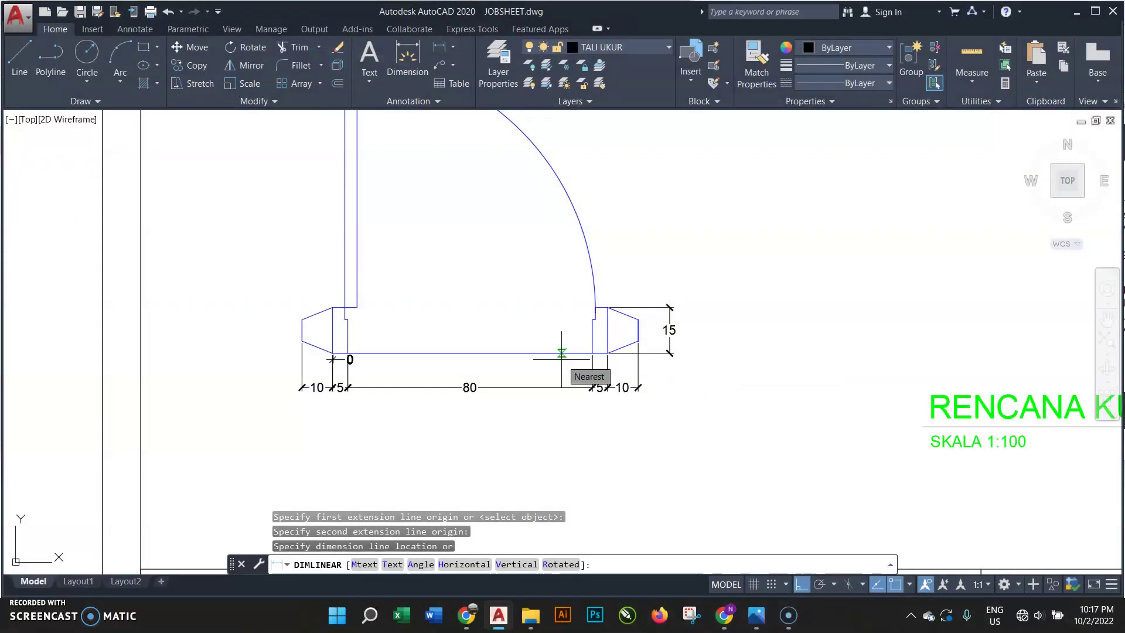
key("Escape")
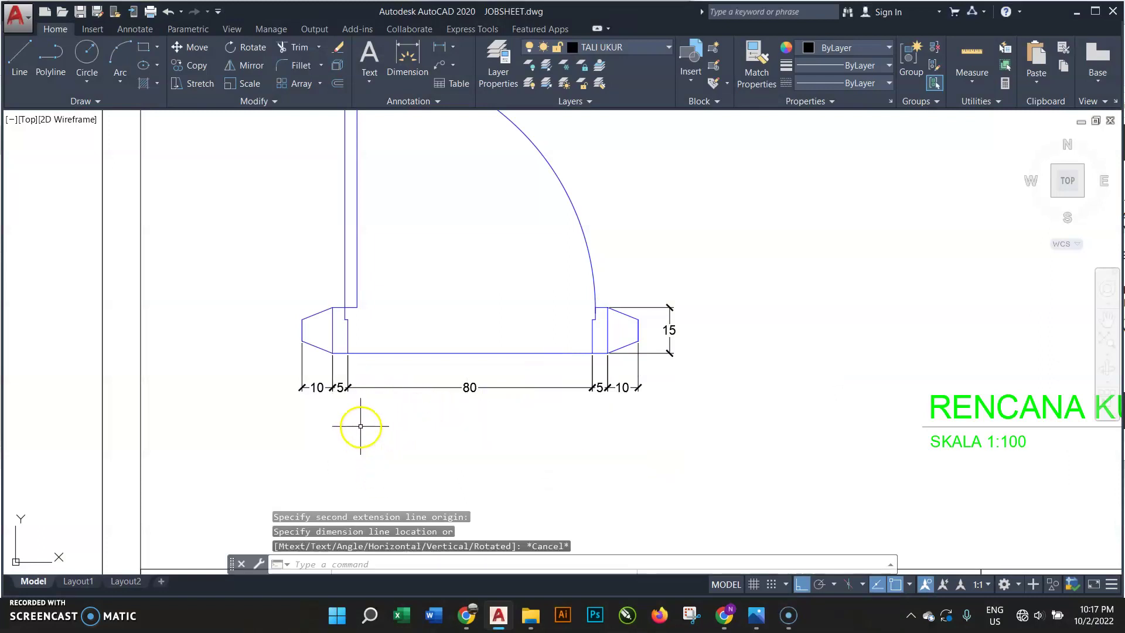
type("DLI")
key("Return")
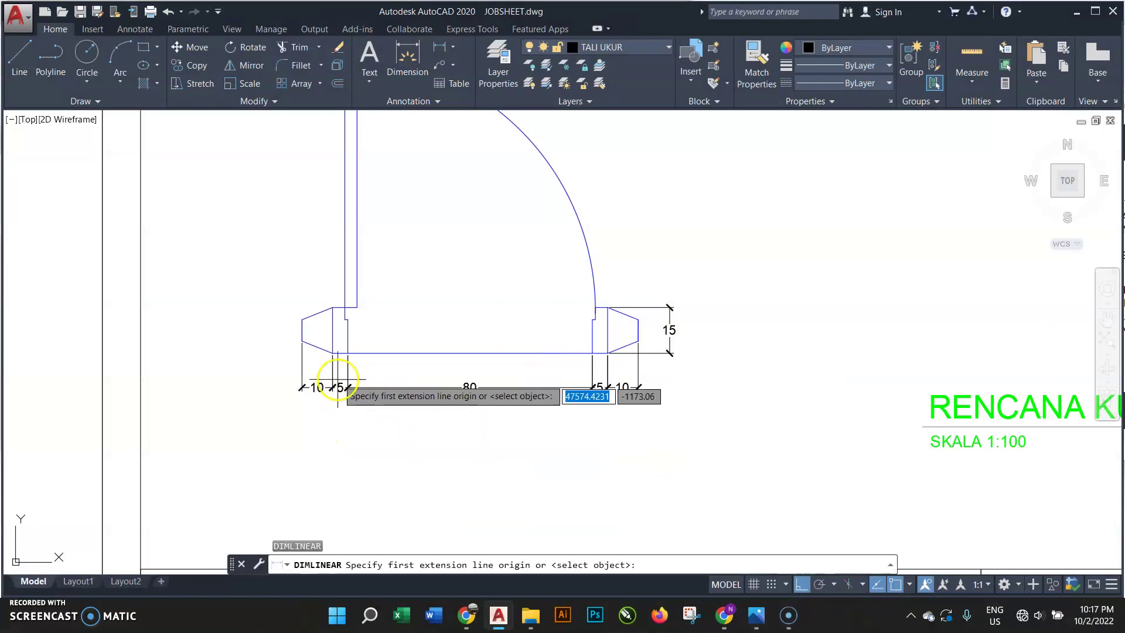
left_click(333, 349)
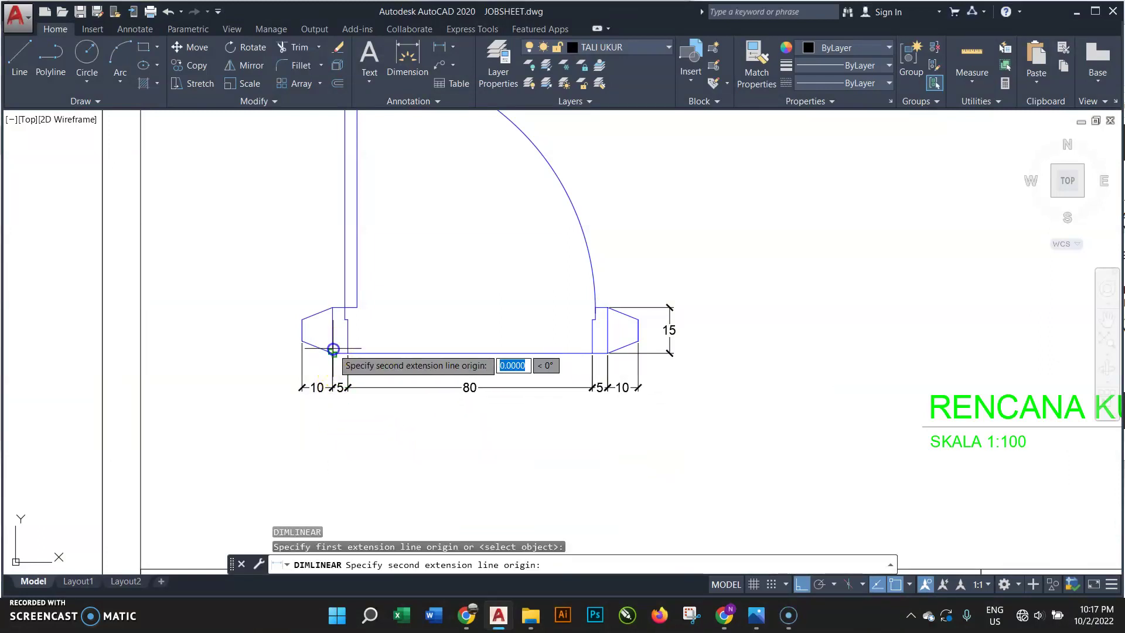
left_click(607, 357)
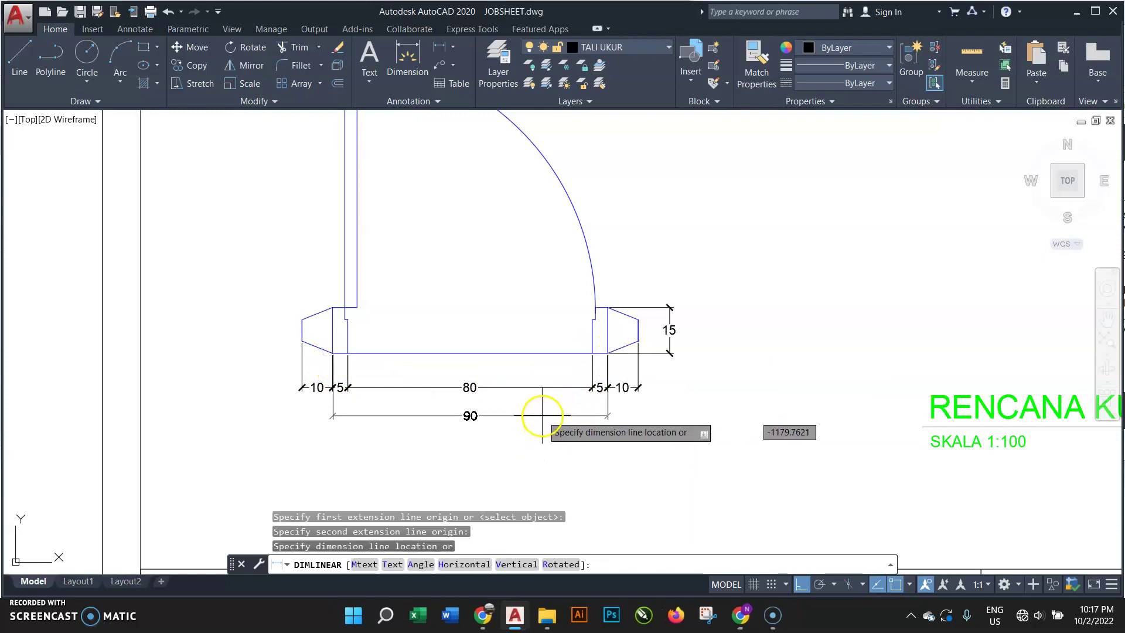
left_click(542, 416)
scroll(543, 415, "down", 2)
scroll(542, 413, "down", 5)
- Add the top 5 vertical dimension beside the side section's head
scroll(547, 383, "up", 1)
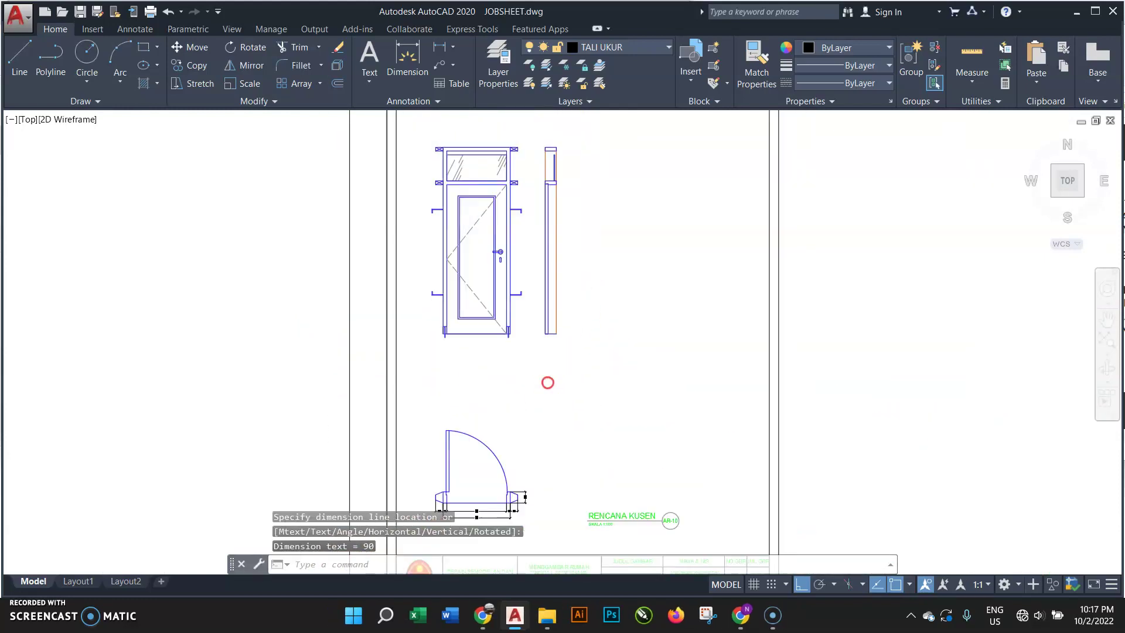
scroll(546, 232, "up", 2)
key("Return")
left_click(518, 187)
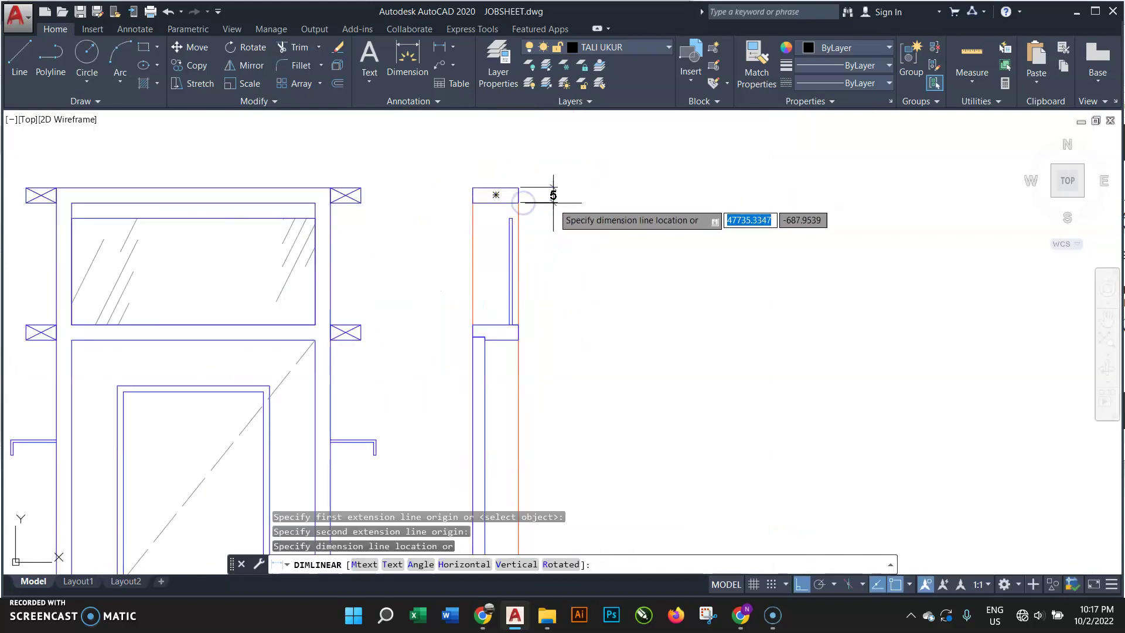
left_click(555, 197)
key("Return")
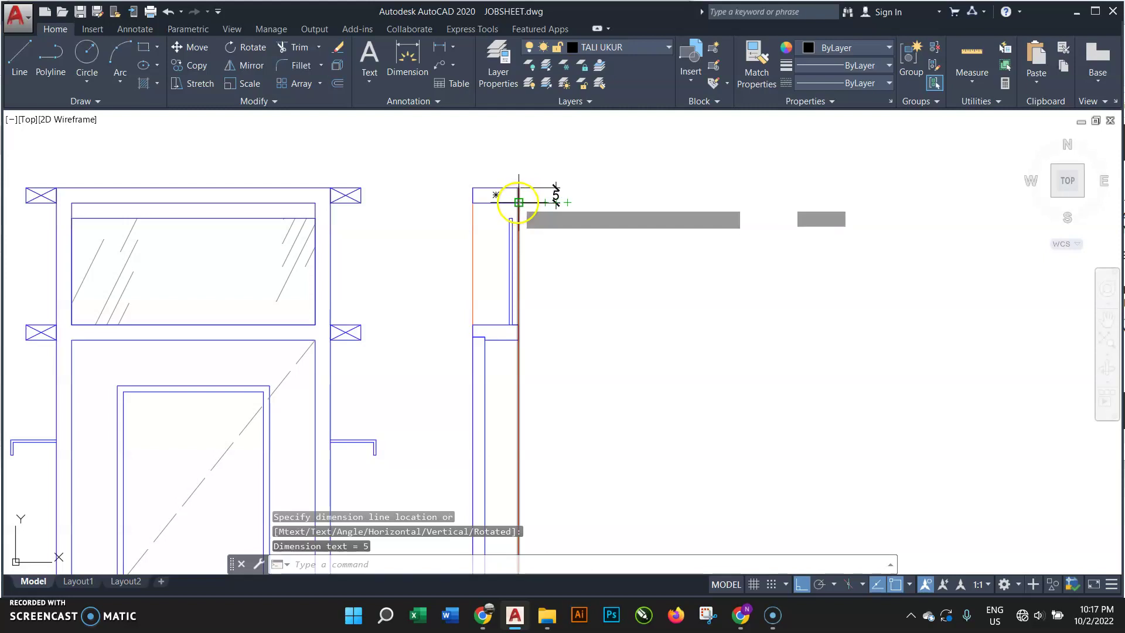
left_click(518, 202)
key("Escape")
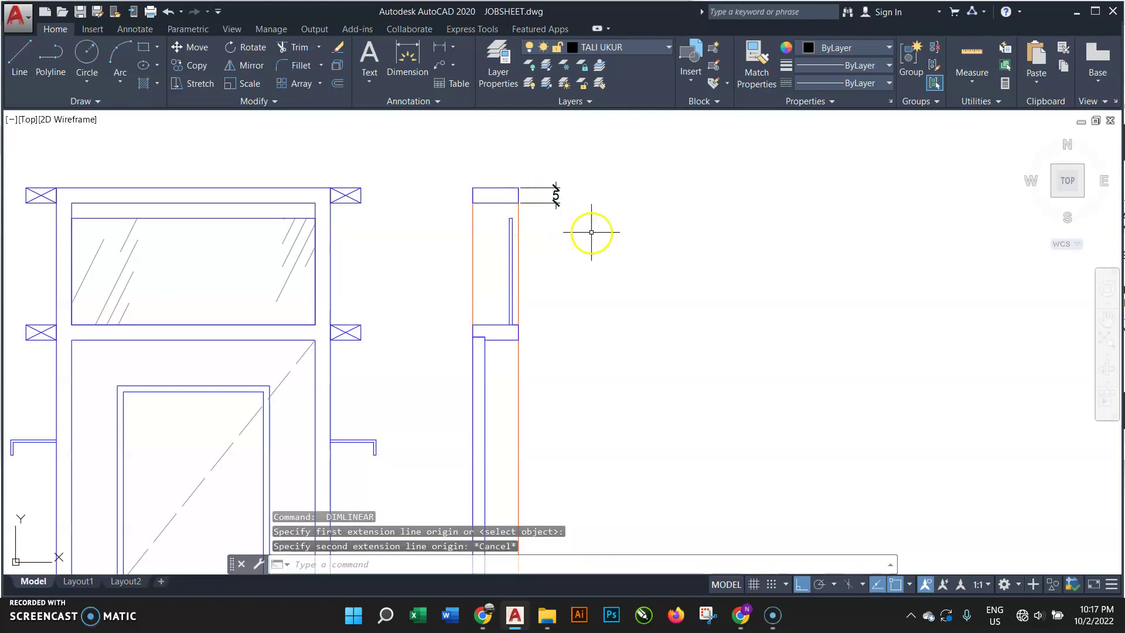
- Continue the chain down the side section with 5, 35, 5 and 200 dimensions
type("DIM")
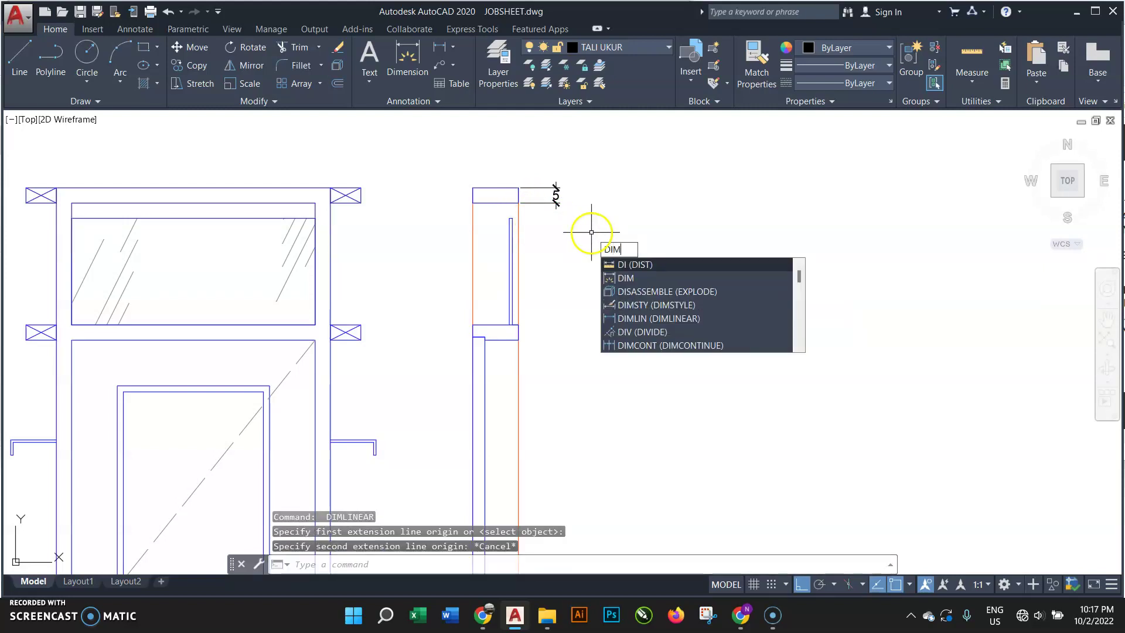
left_click(655, 305)
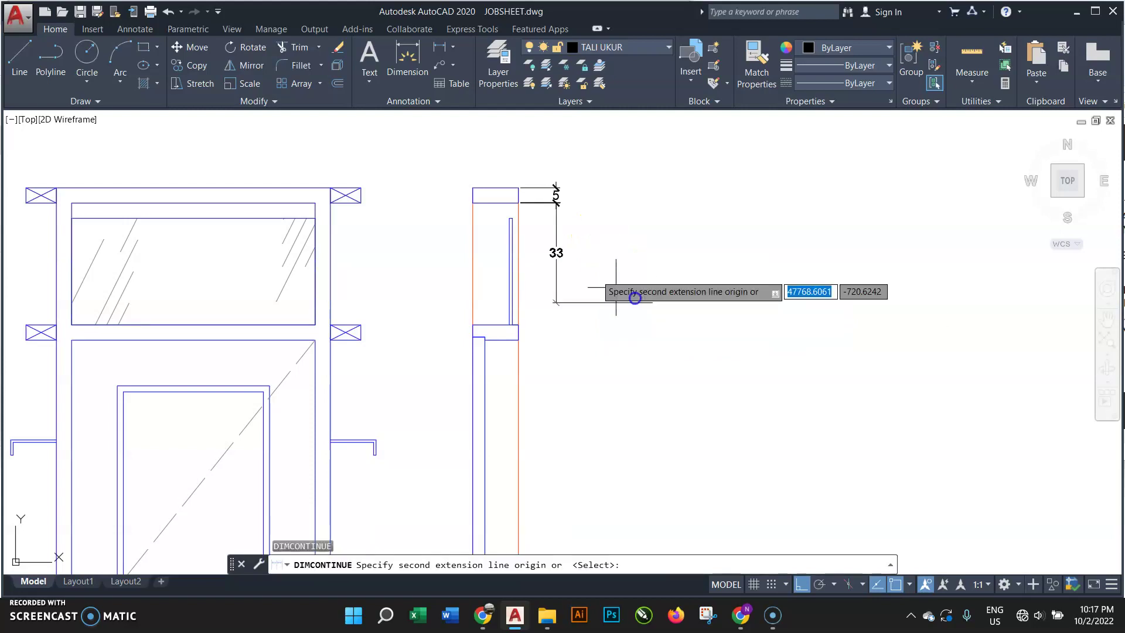
scroll(500, 223, "up", 2)
left_click(517, 216)
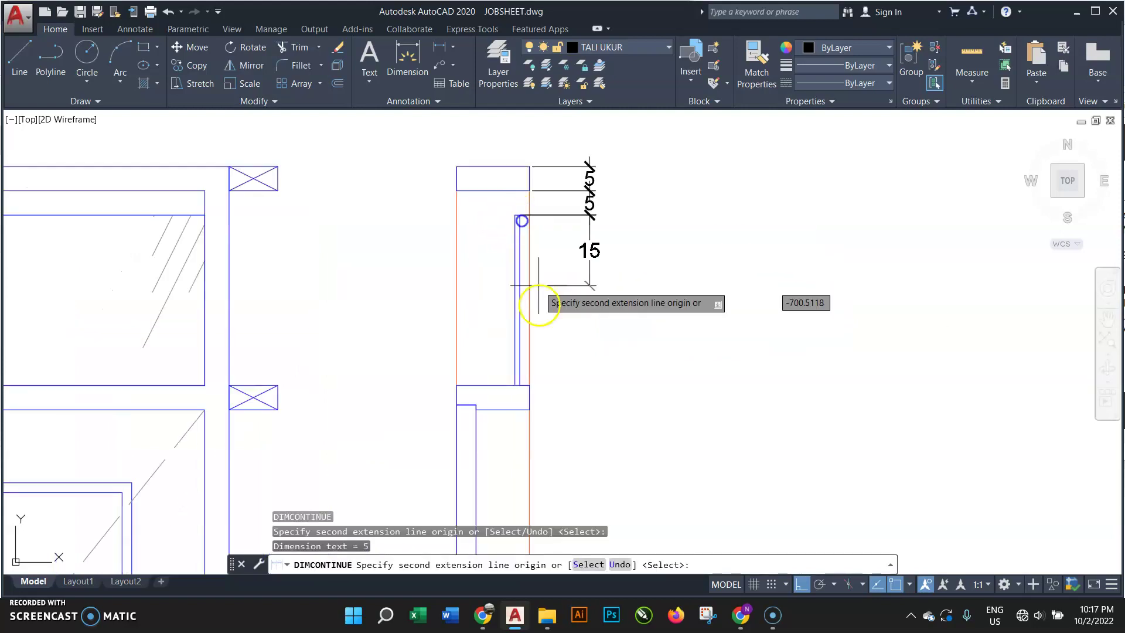
left_click(531, 385)
left_click(530, 408)
scroll(562, 214, "down", 3)
scroll(578, 319, "down", 3)
scroll(564, 448, "up", 1)
scroll(563, 448, "up", 1)
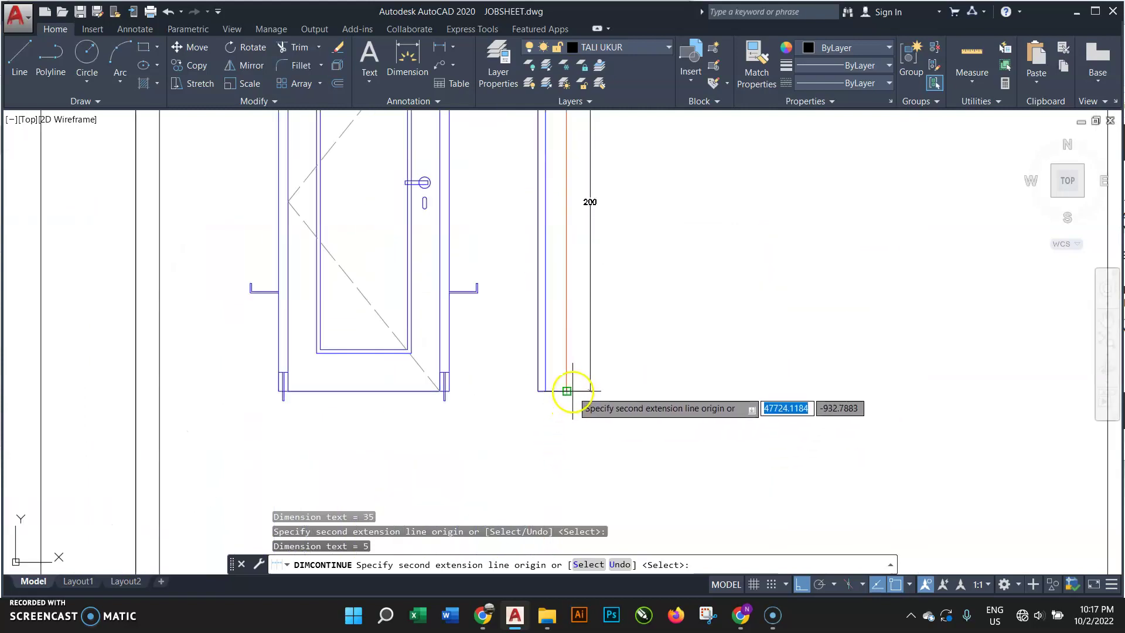
scroll(573, 402, "down", 1)
left_click(580, 391)
key("Return")
middle_click_drag(582, 222, 557, 341)
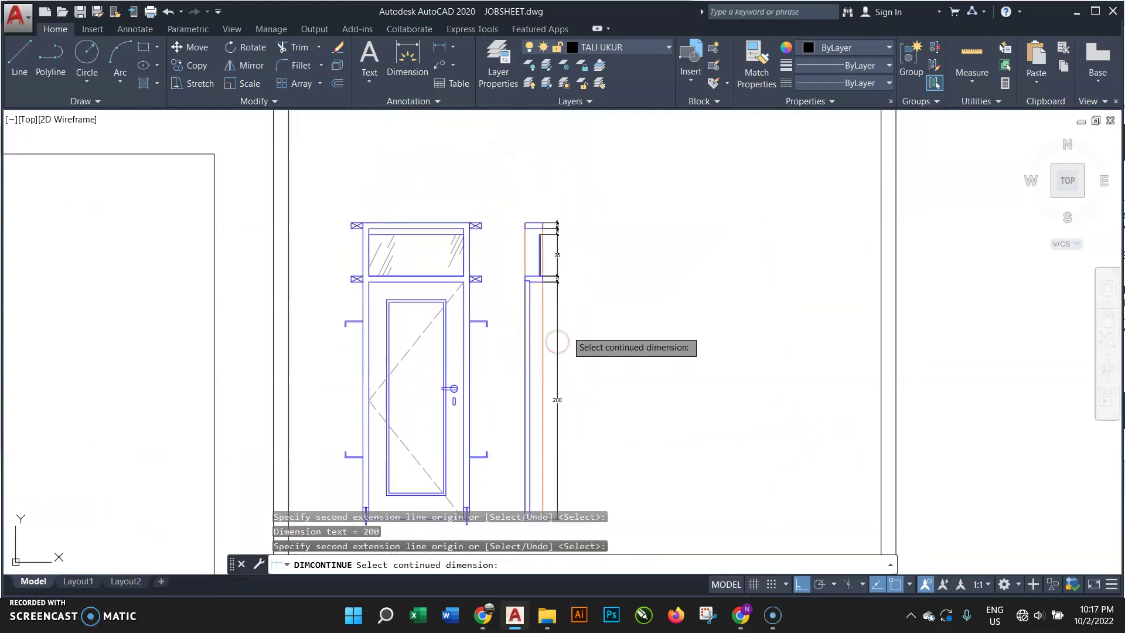
key("Escape")
key("Escape")
- Add the overall 250 height dimension to the side section
type("LI")
key("Return")
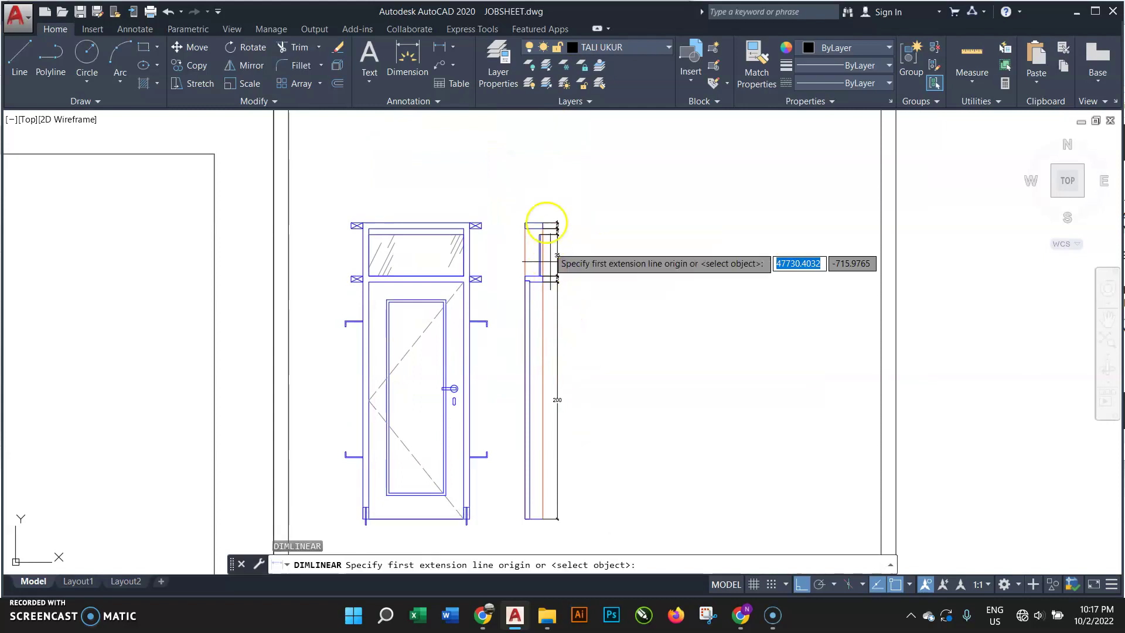
scroll(543, 224, "up", 5)
left_click(530, 263)
scroll(534, 305, "down", 5)
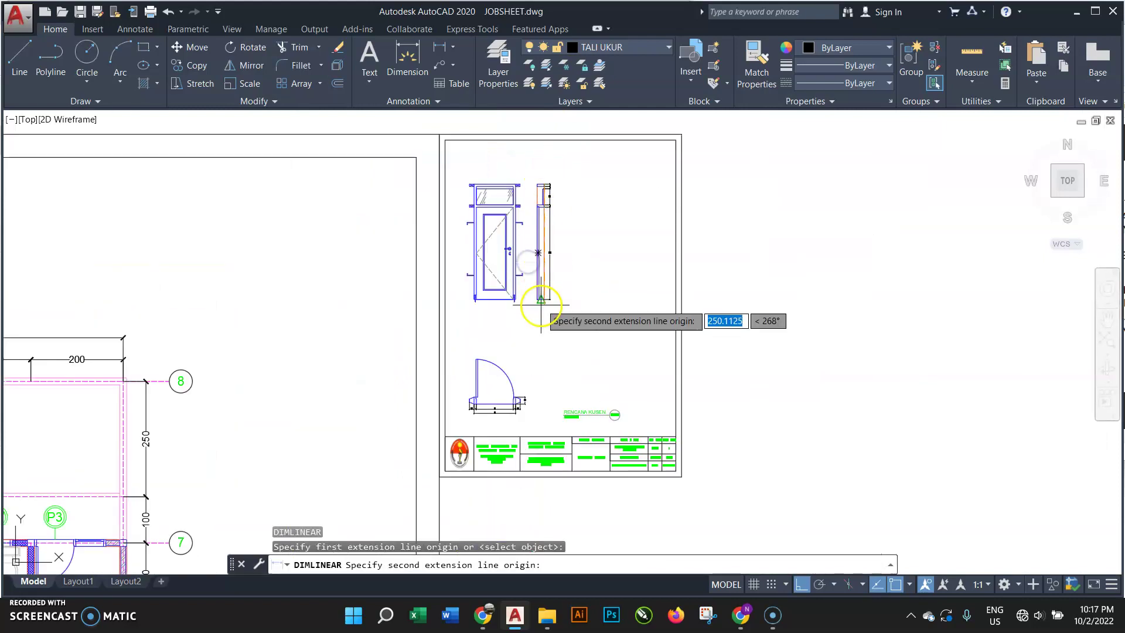
scroll(545, 289, "up", 3)
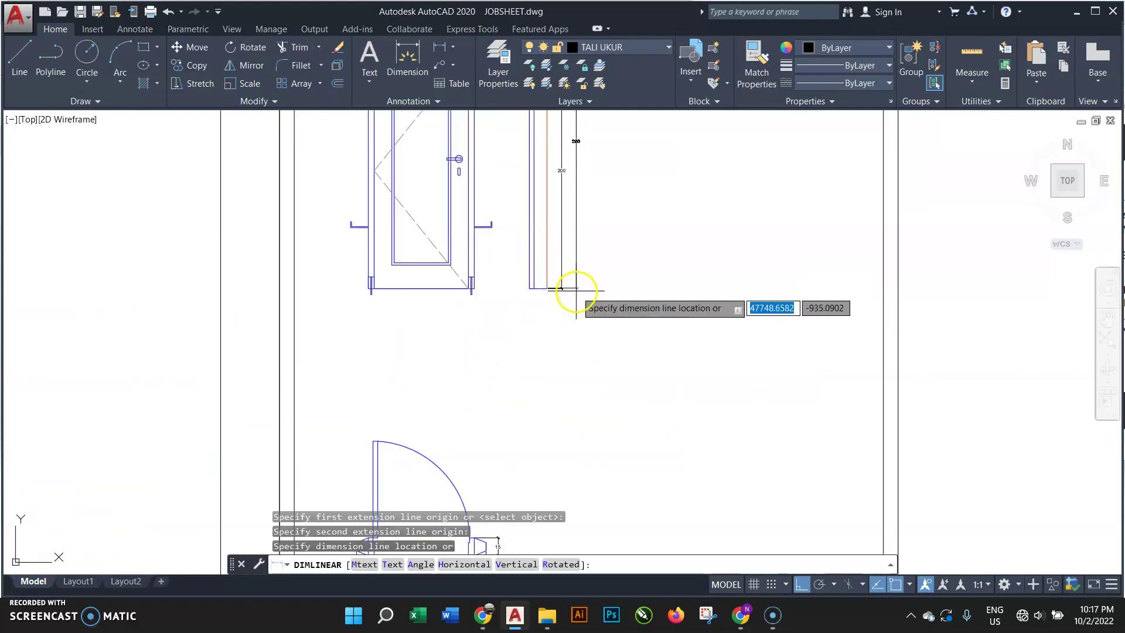
left_click(571, 289)
scroll(574, 119, "up", 4)
scroll(573, 147, "up", 2)
scroll(610, 472, "down", 6)
scroll(584, 302, "up", 4)
scroll(585, 302, "up", 2)
- Grip-stretch the 35 dimension's upper extension point onto the frame corner
left_click(577, 233)
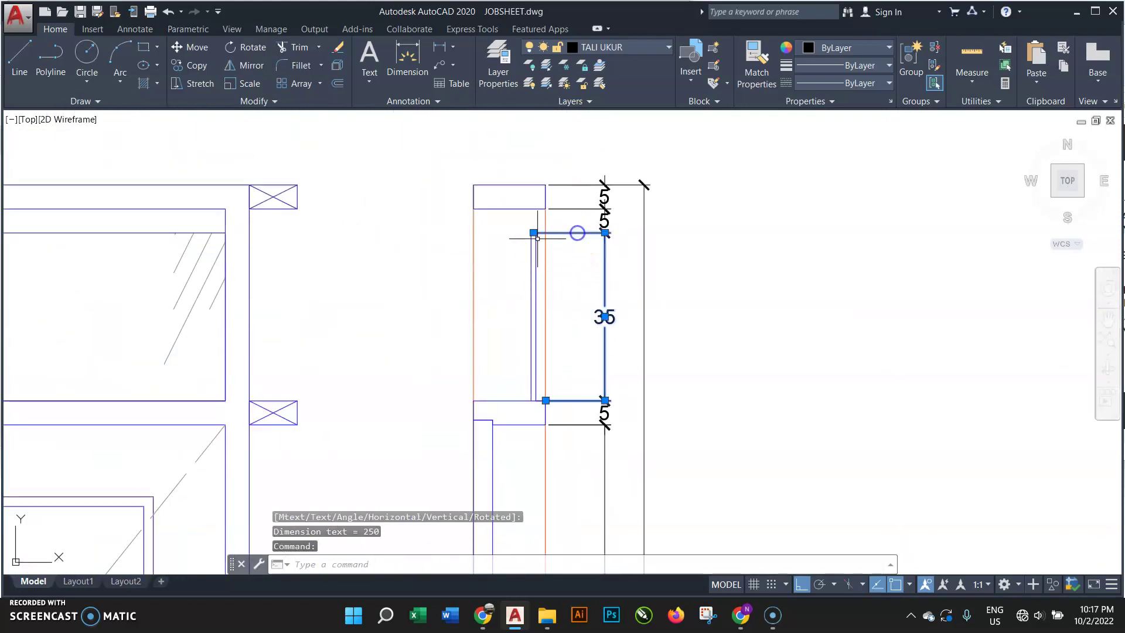
left_click(533, 232)
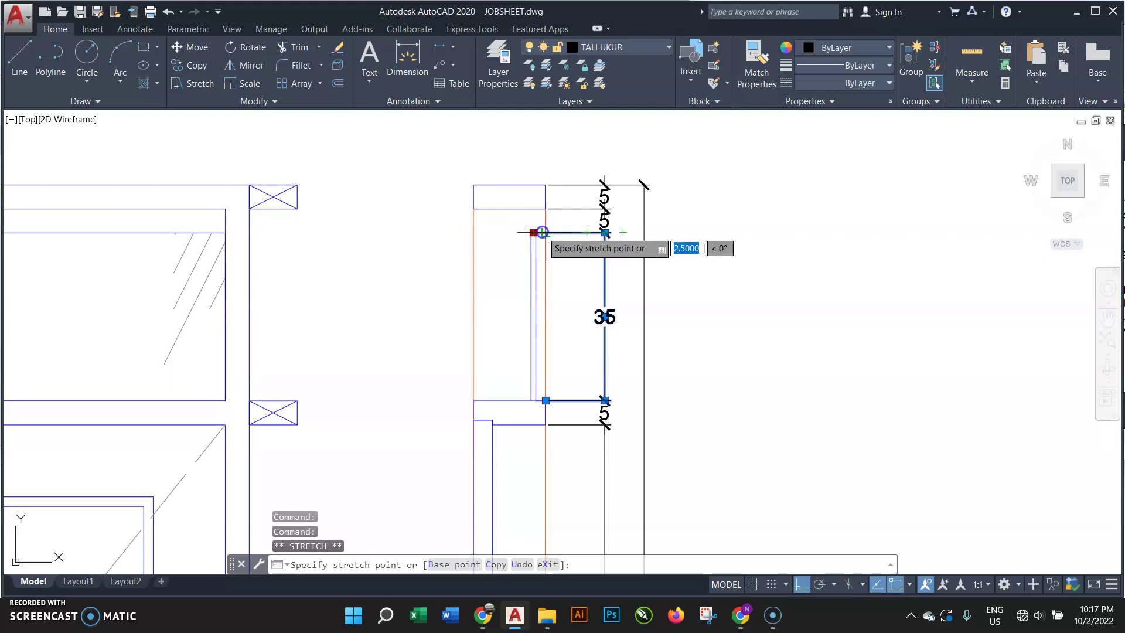
left_click(542, 232)
key("Escape")
key("Escape")
scroll(649, 213, "down", 5)
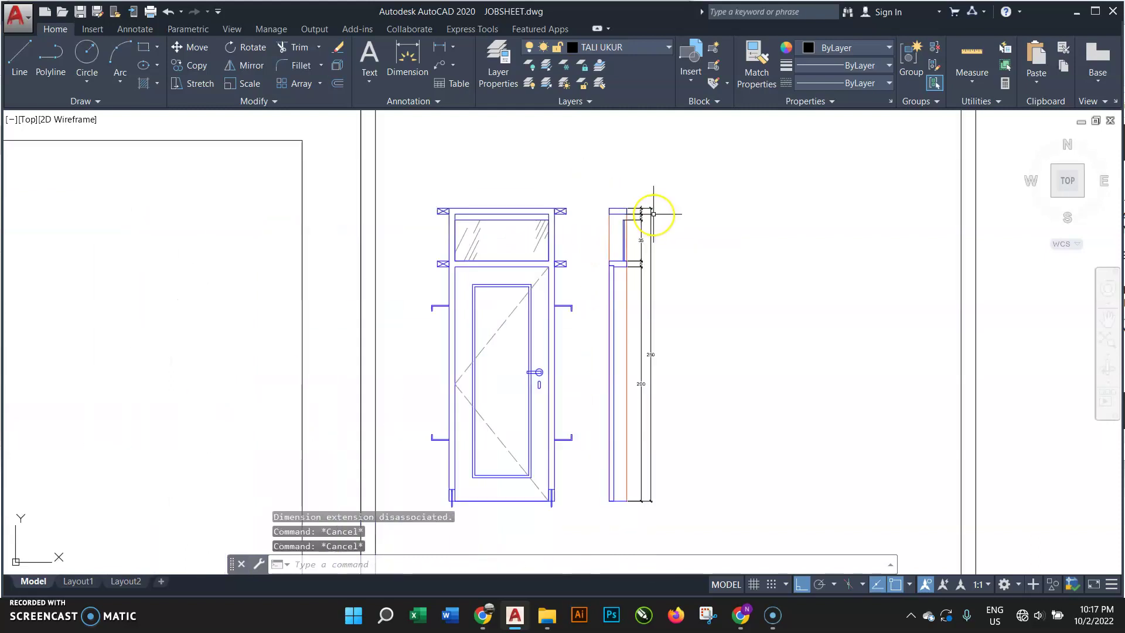
scroll(653, 214, "down", 1)
scroll(654, 214, "down", 2)
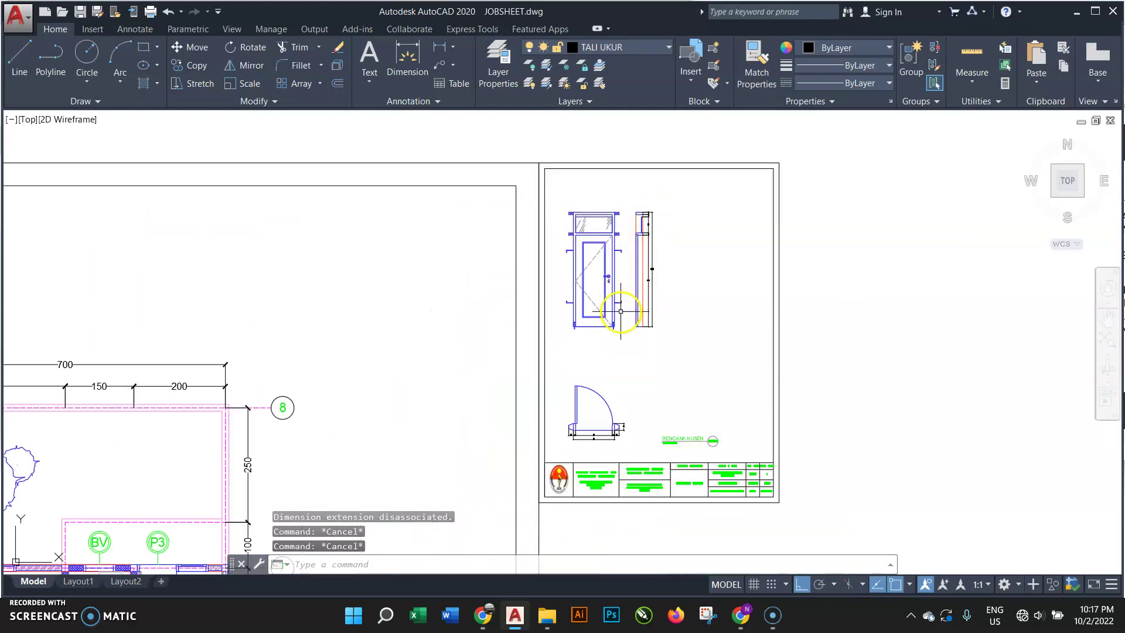
scroll(592, 293, "up", 4)
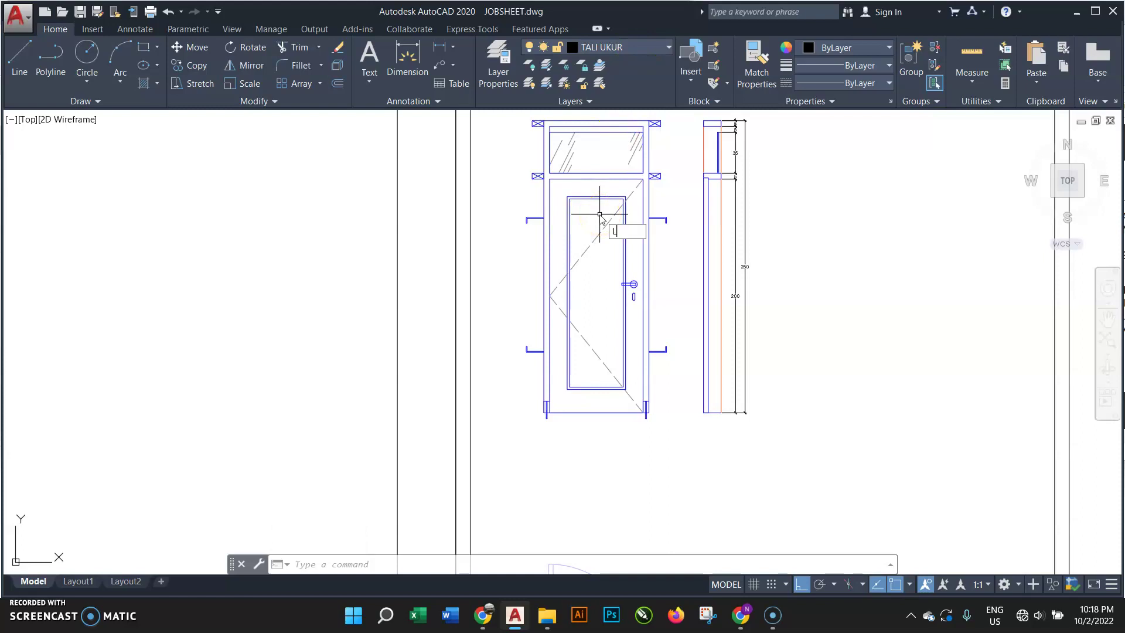
- Draw the horizontal cut line across the door and a triangular section arrow at its right end
key("Return")
scroll(533, 260, "up", 2)
scroll(515, 275, "up", 2)
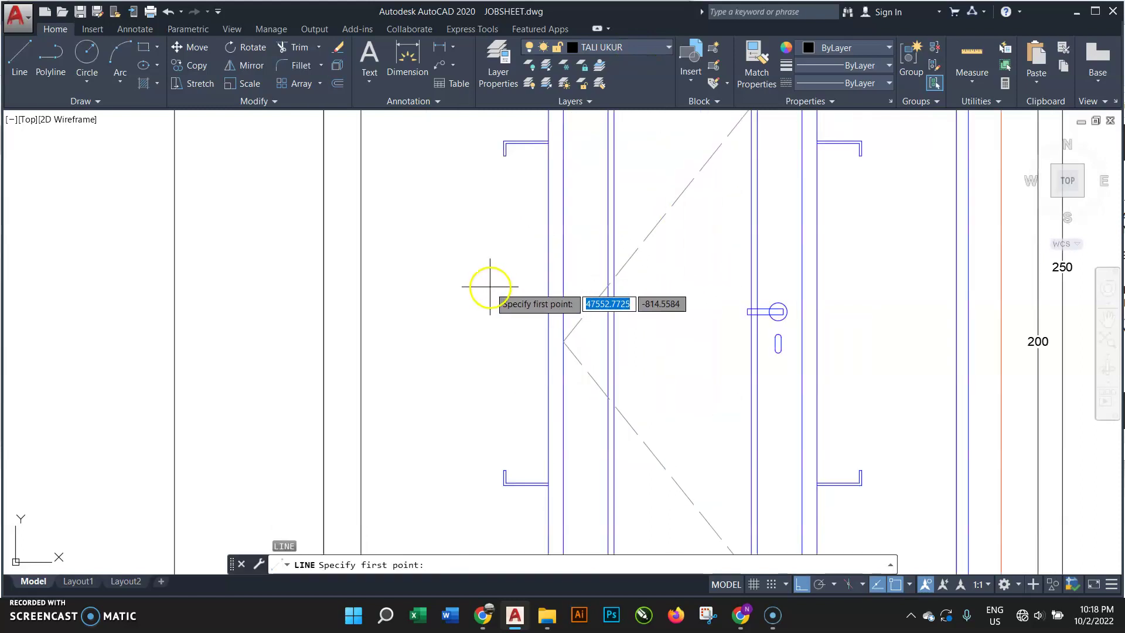
left_click(511, 287)
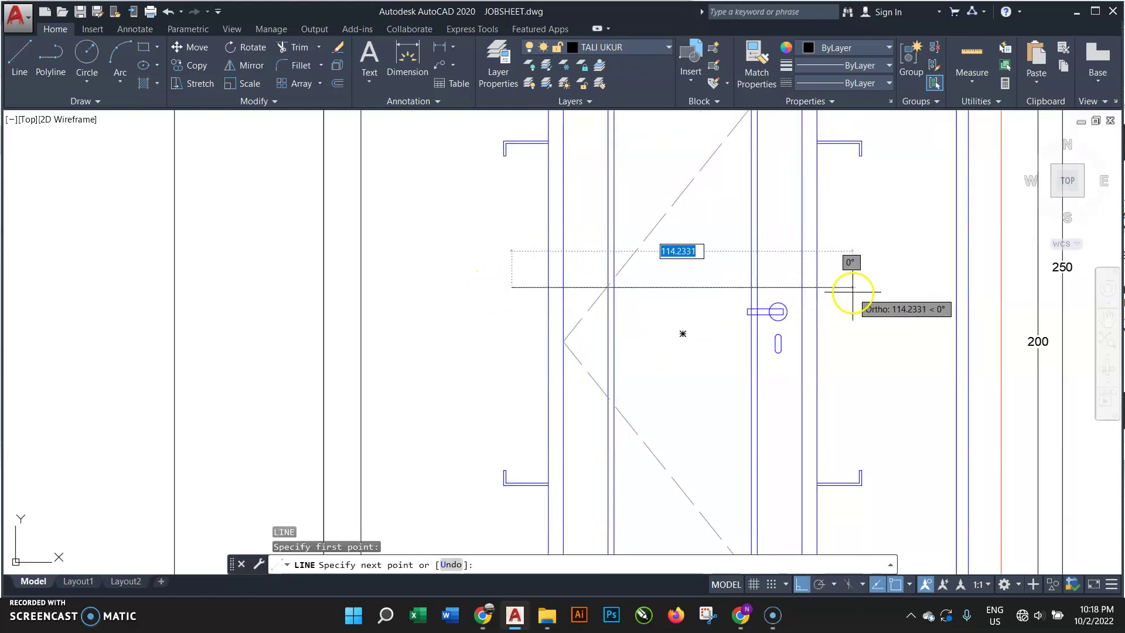
left_click(848, 289)
scroll(853, 339, "up", 2)
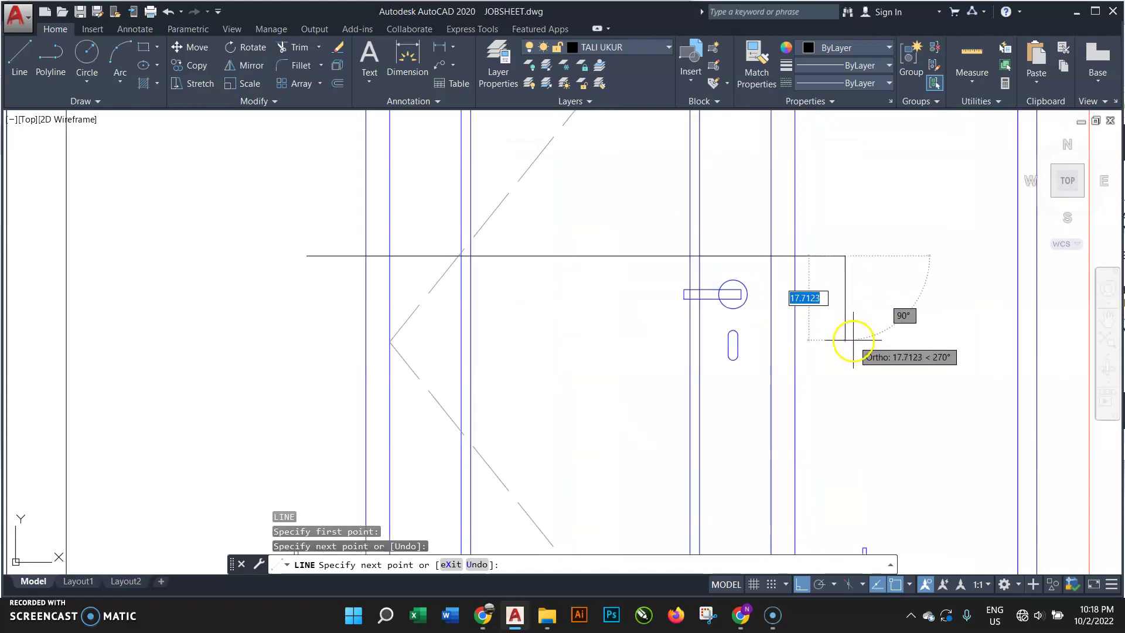
left_click(853, 341)
left_click(801, 584)
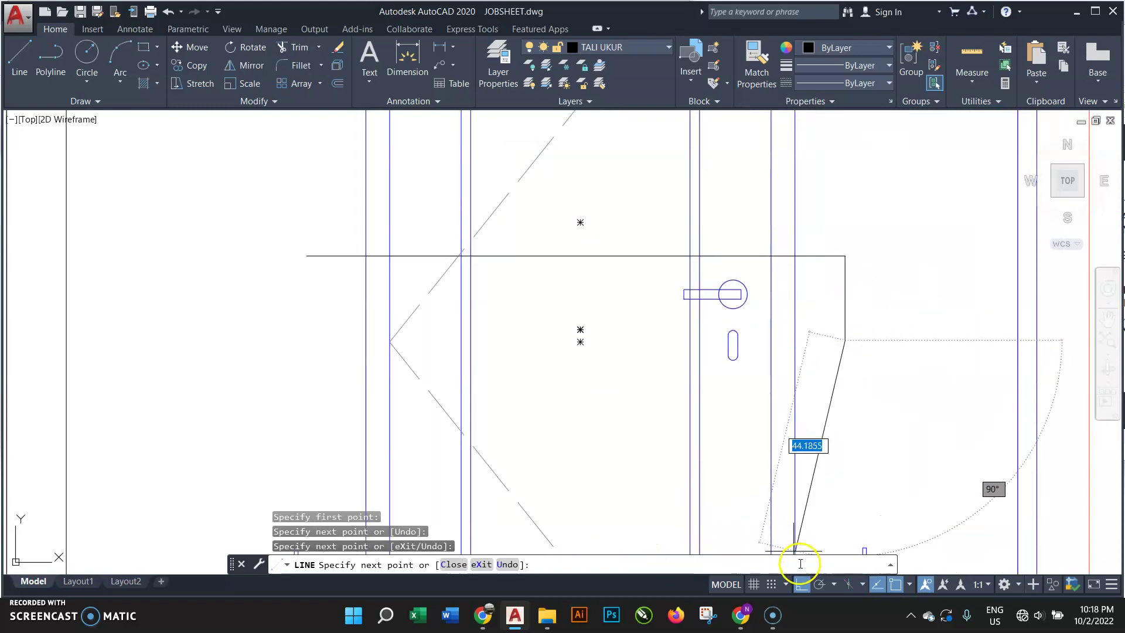
scroll(881, 271, "up", 2)
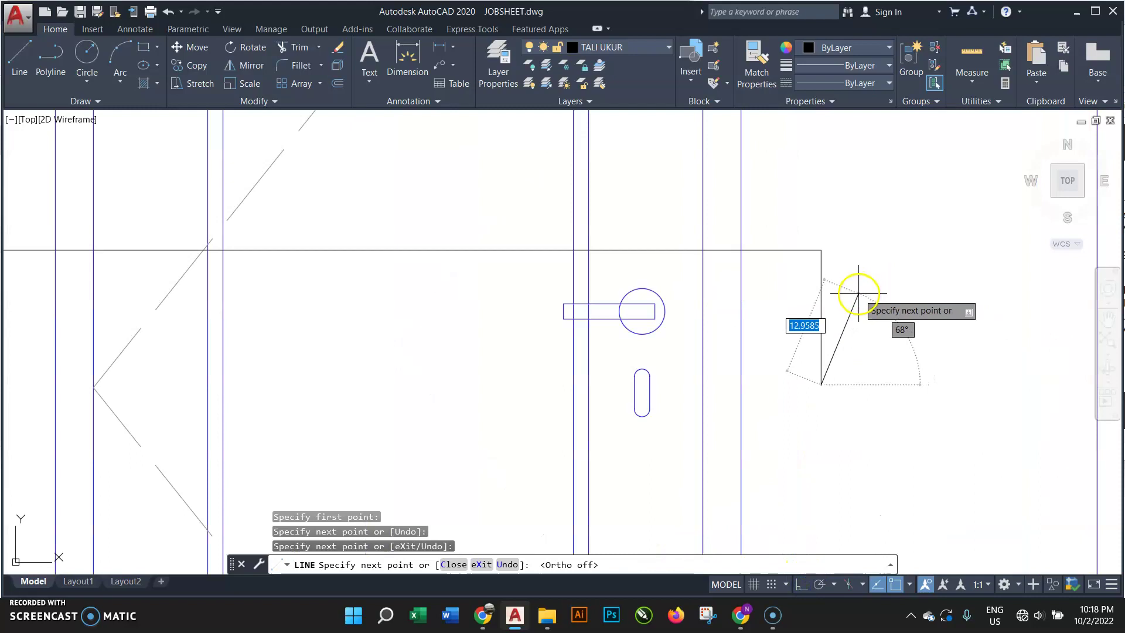
left_click(858, 294)
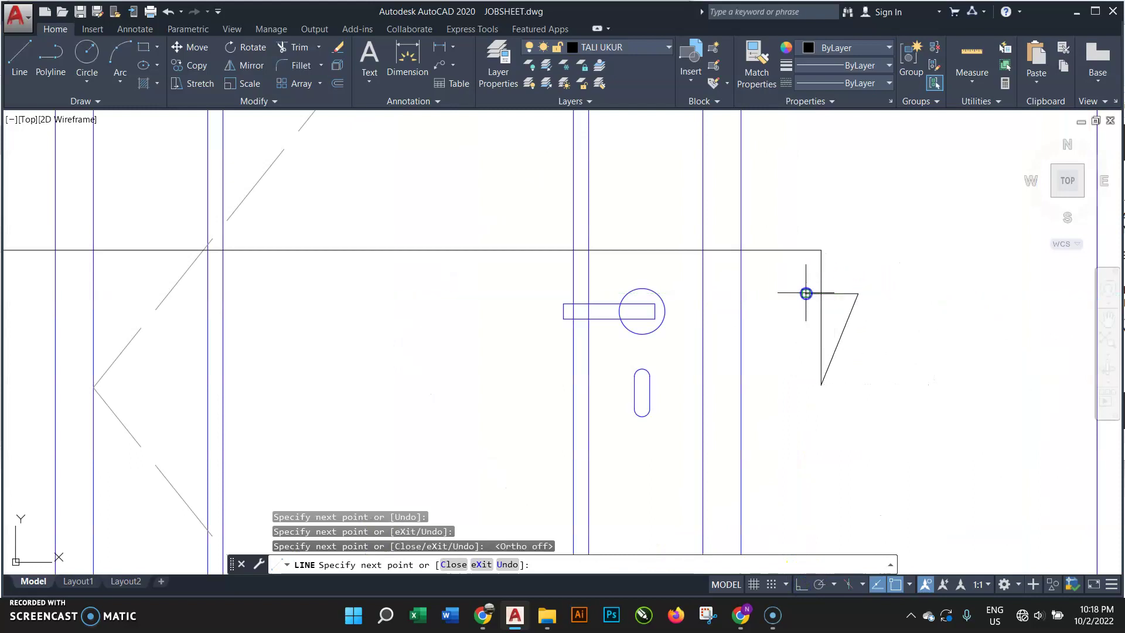
key("Return")
left_click(762, 210)
- Mirror the arrow about a vertical axis at the door's centre to the left end, keeping the original
left_click(884, 414)
scroll(833, 385, "down", 2)
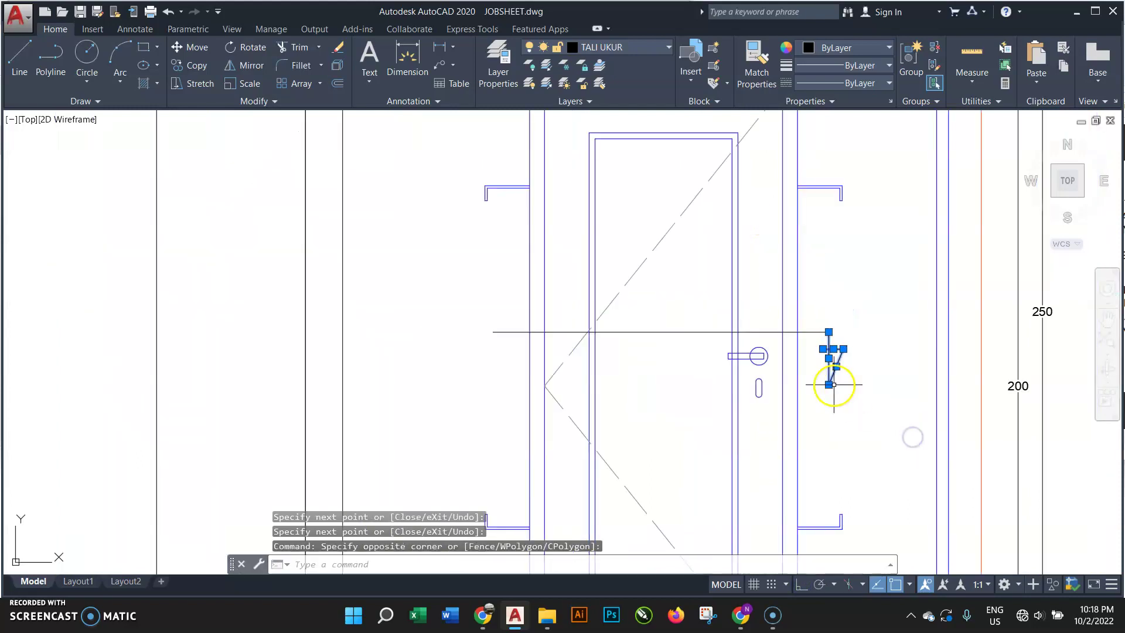
type("MI")
key("Return")
left_click(668, 332)
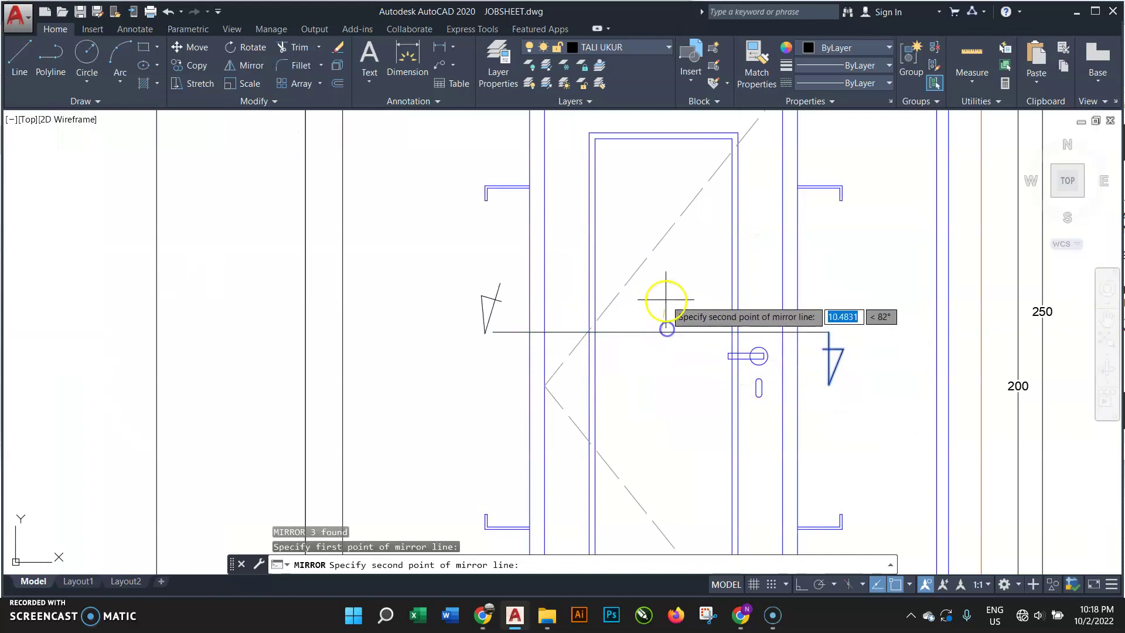
left_click(802, 584)
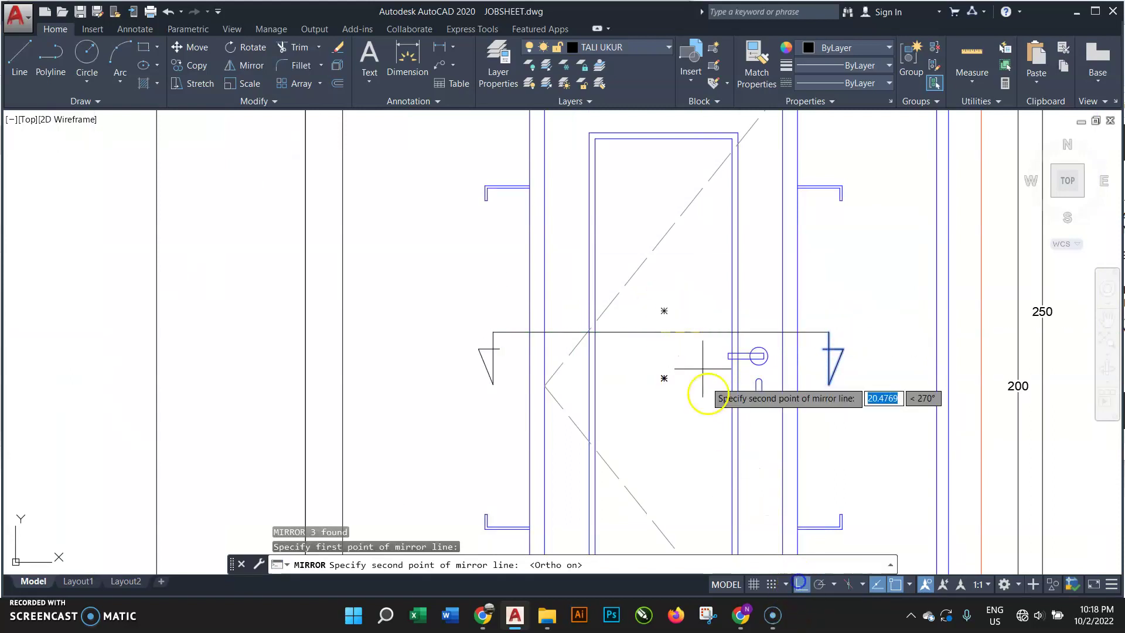
left_click(677, 286)
key("Return")
- Change the horizontal cut line's linetype to ACAD_ISO04W100 dash-dot
left_click(658, 376)
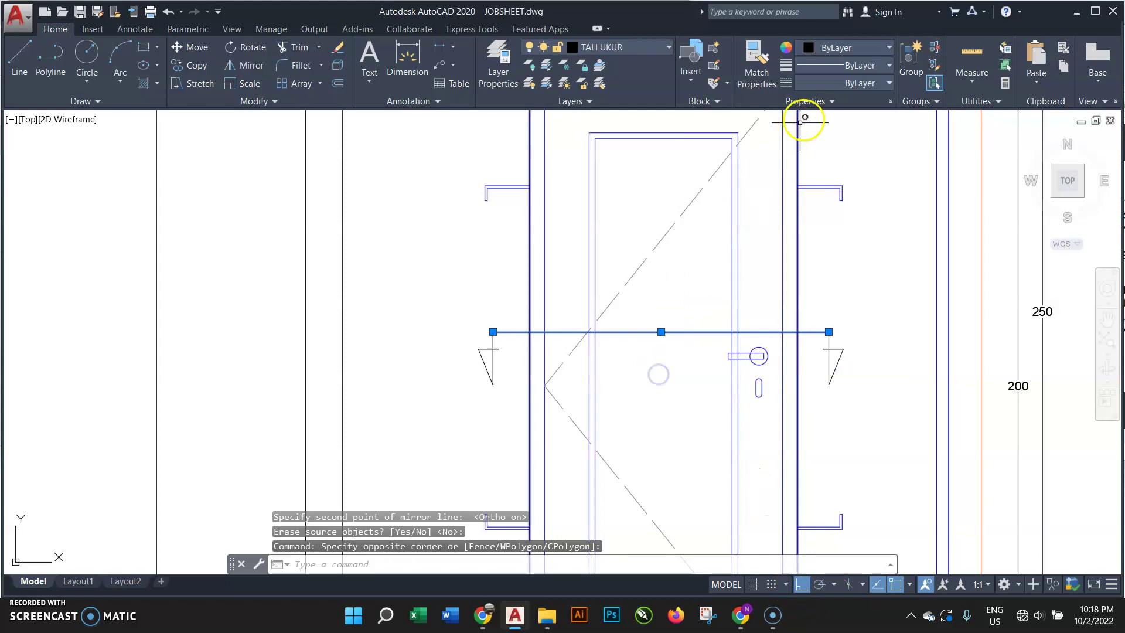
left_click(848, 85)
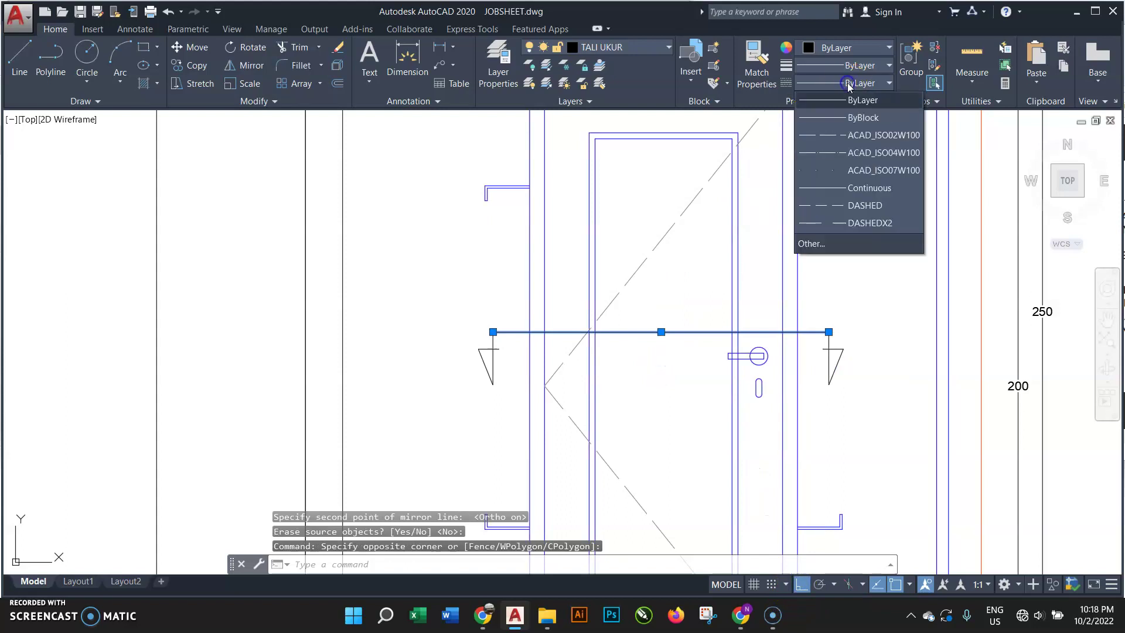
left_click(843, 155)
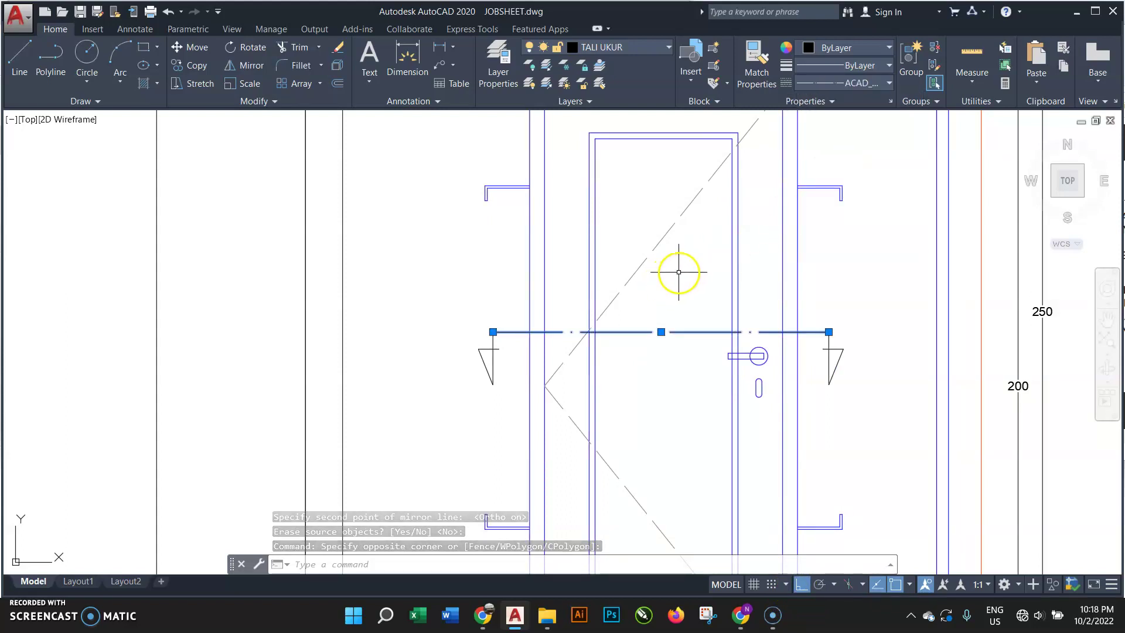
key("Escape")
scroll(838, 340, "up", 2)
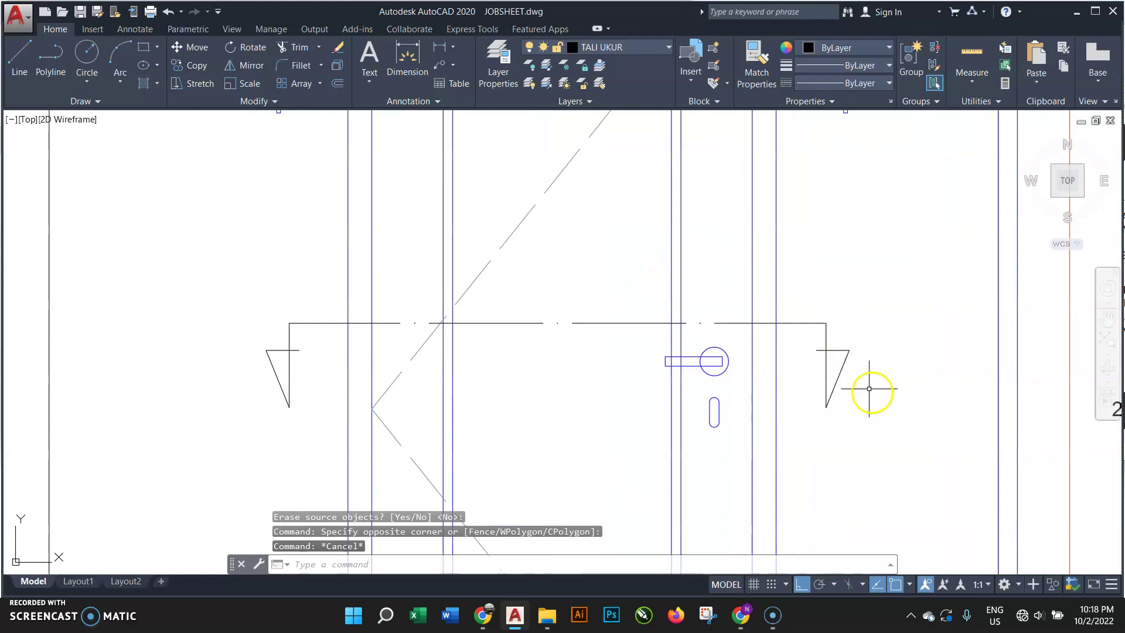
scroll(816, 372, "down", 3)
scroll(648, 371, "down", 3)
scroll(648, 372, "down", 3)
- Copy the AR-10 tag to a spot near the right section arrow
scroll(681, 422, "down", 3)
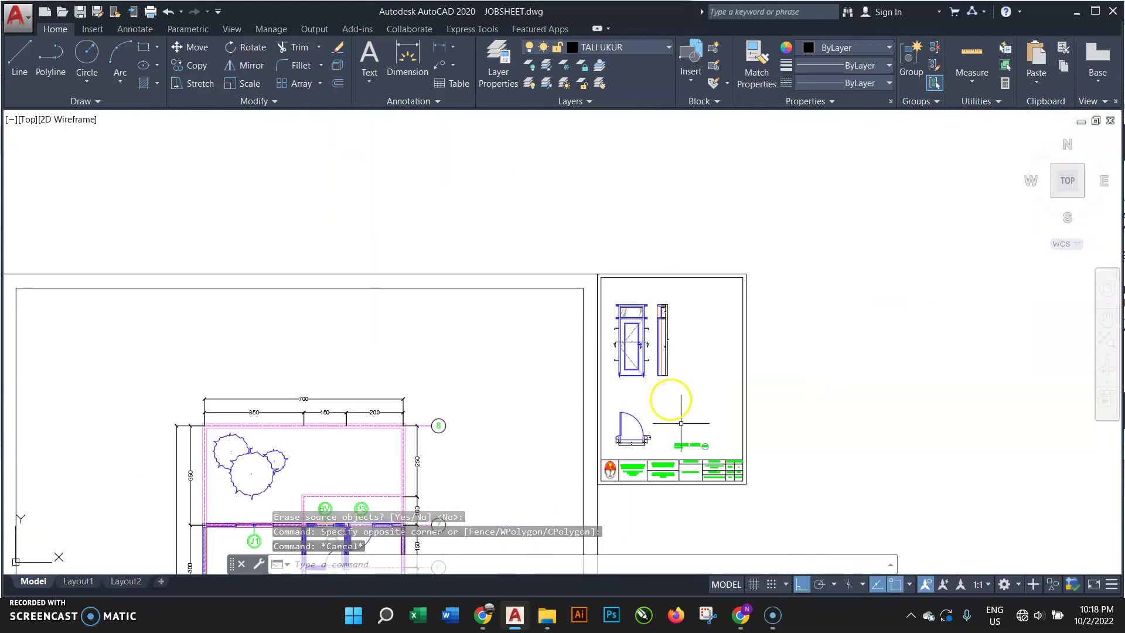
scroll(681, 422, "up", 3)
scroll(635, 452, "up", 2)
left_click(639, 389)
key("Escape")
left_click(885, 401)
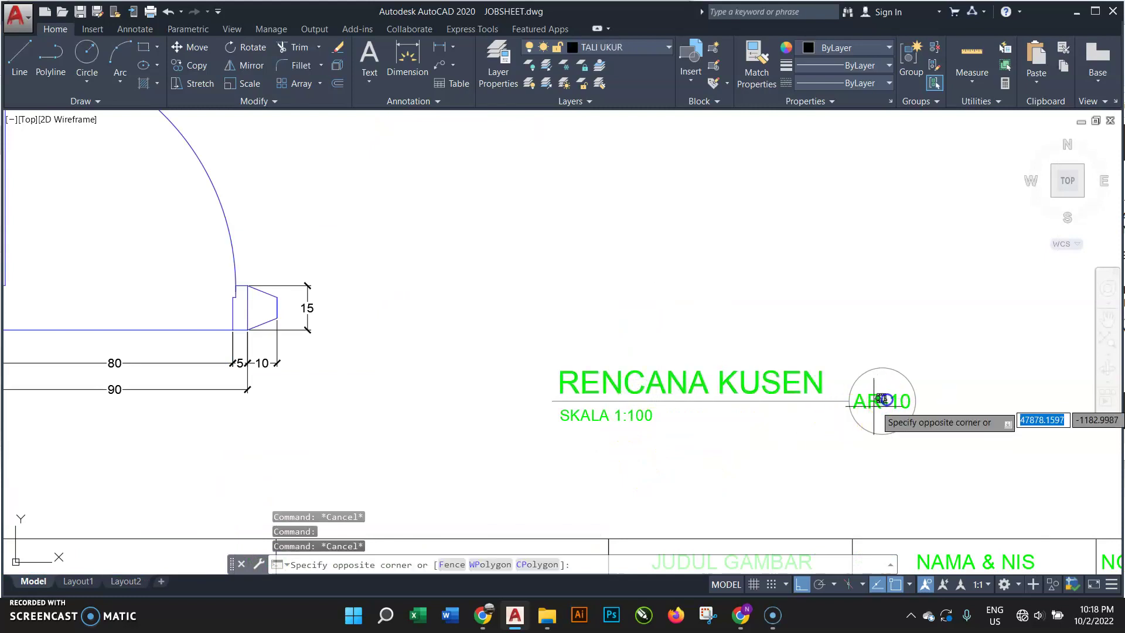
type("CO")
key("Return")
left_click(833, 401)
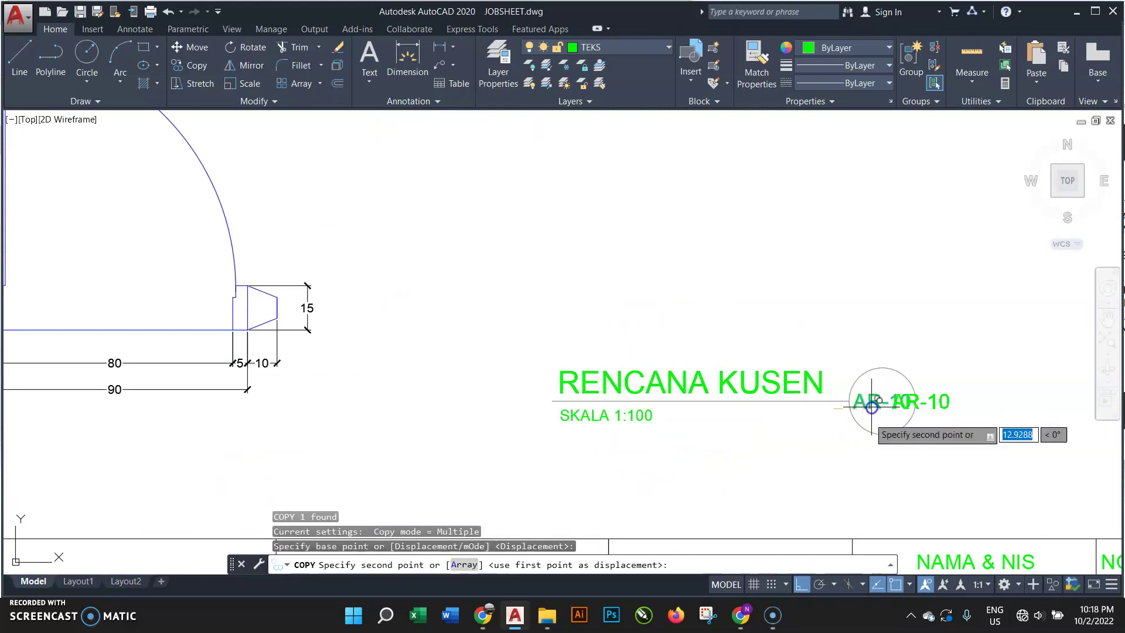
left_click(799, 585)
scroll(586, 410, "down", 2)
scroll(545, 258, "down", 3)
scroll(536, 327, "up", 3)
scroll(523, 223, "up", 3)
scroll(523, 223, "up", 3)
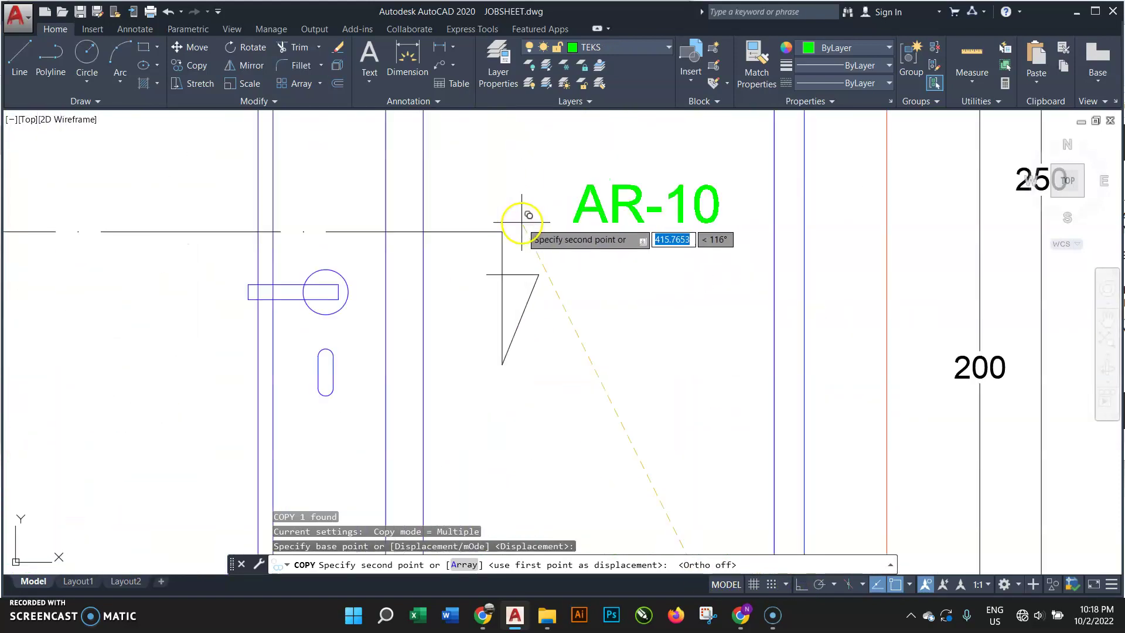
left_click(479, 335)
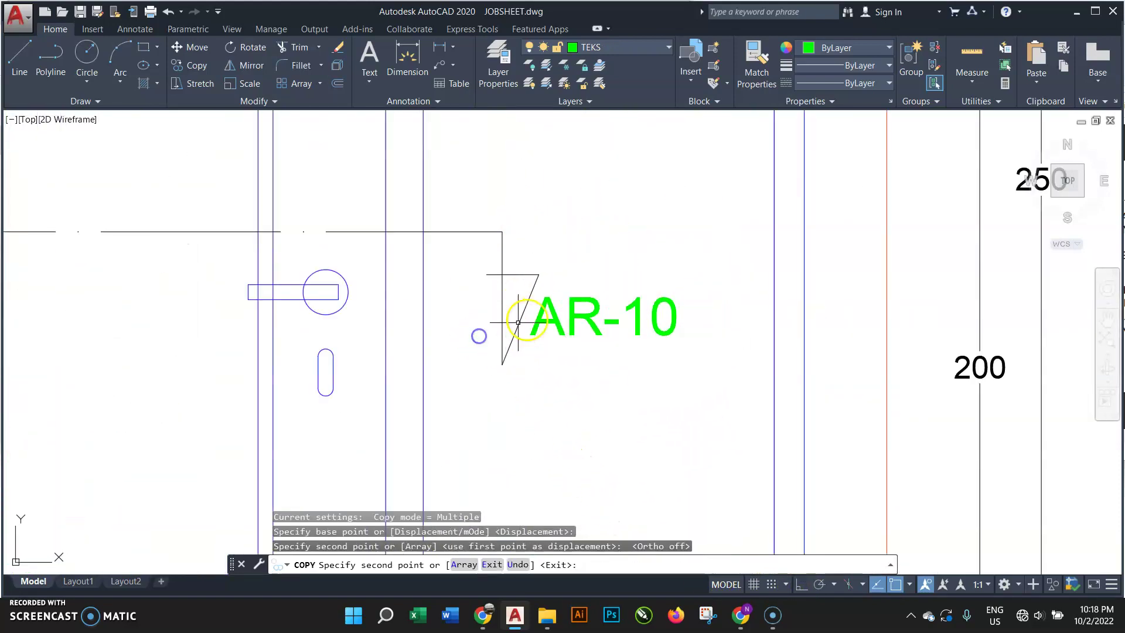
key("Return")
- Edit the copied tag's text so it reads 1 and narrow its text box
left_click(556, 327)
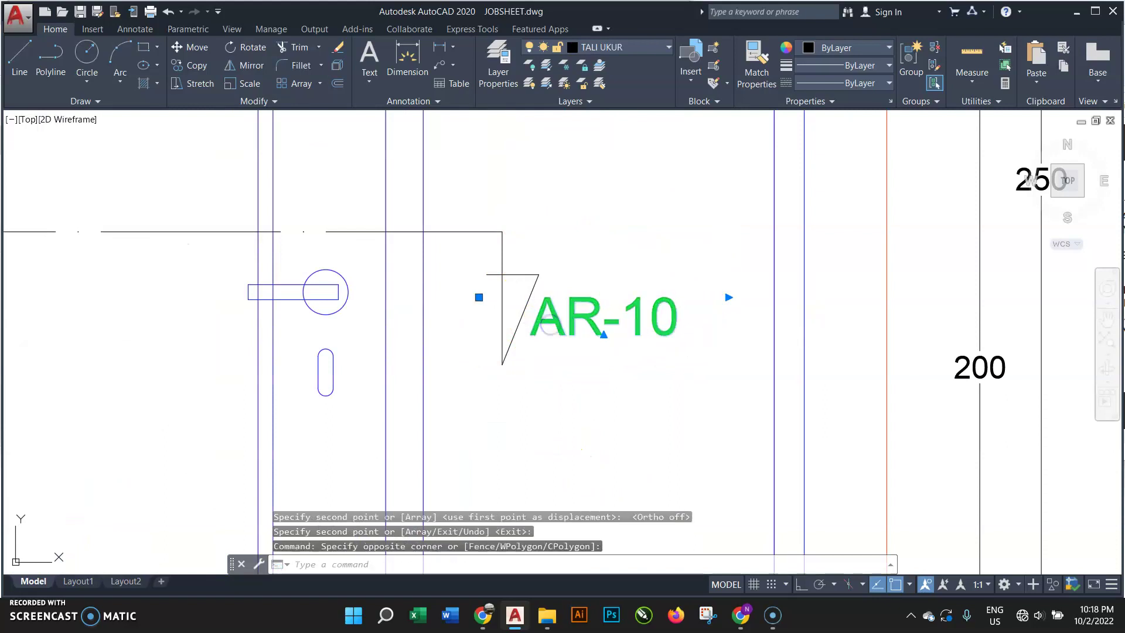
double_click(564, 322)
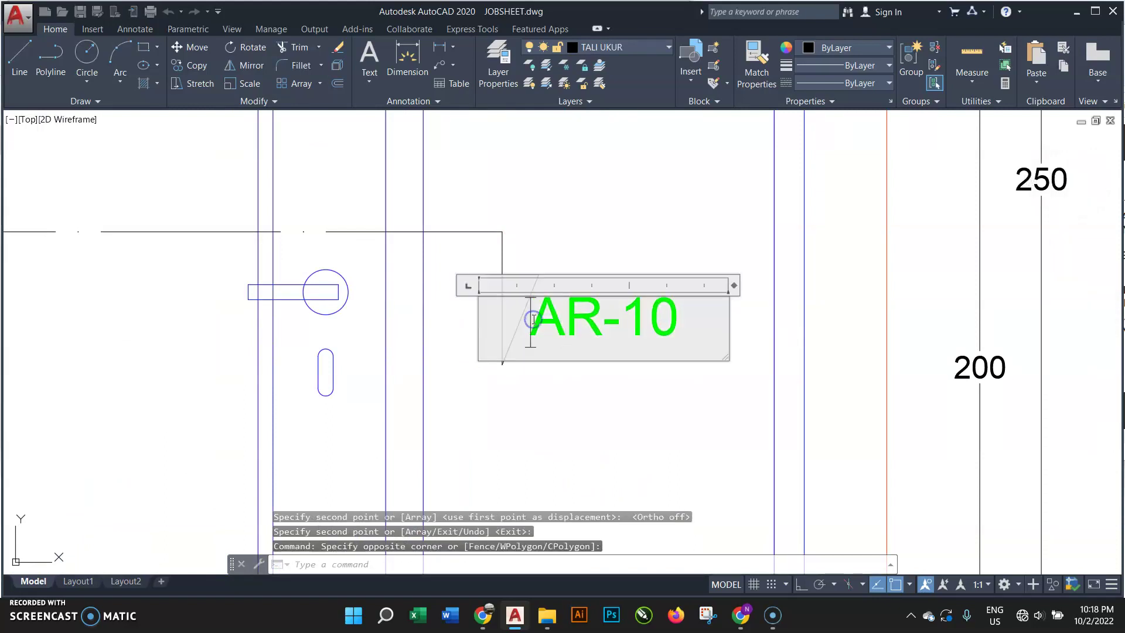
left_click(656, 320, "shift")
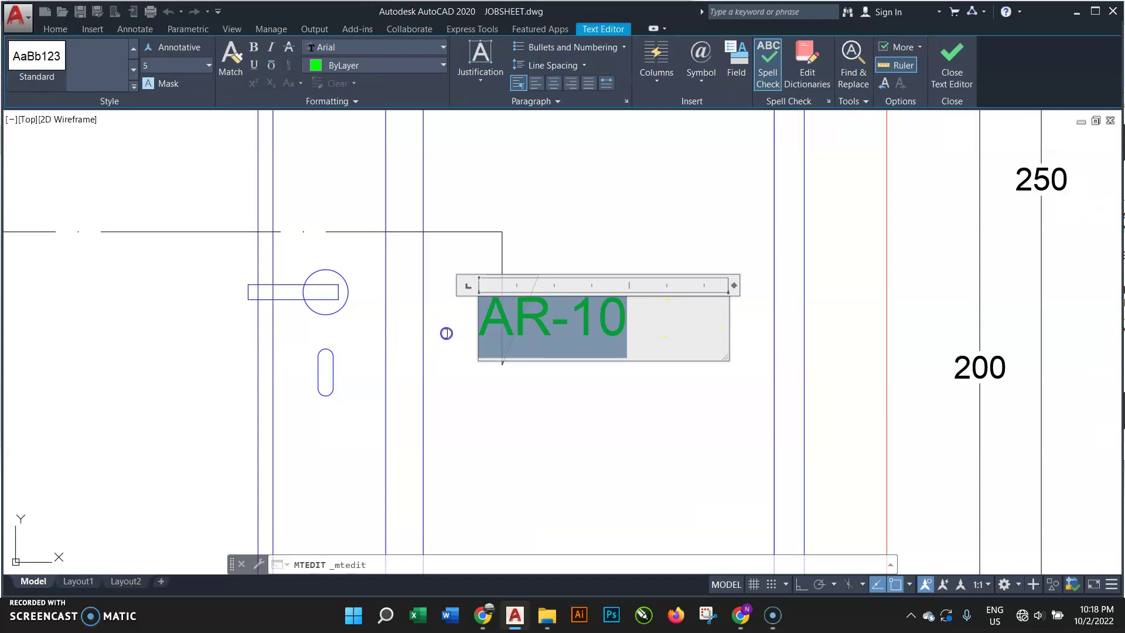
type("1")
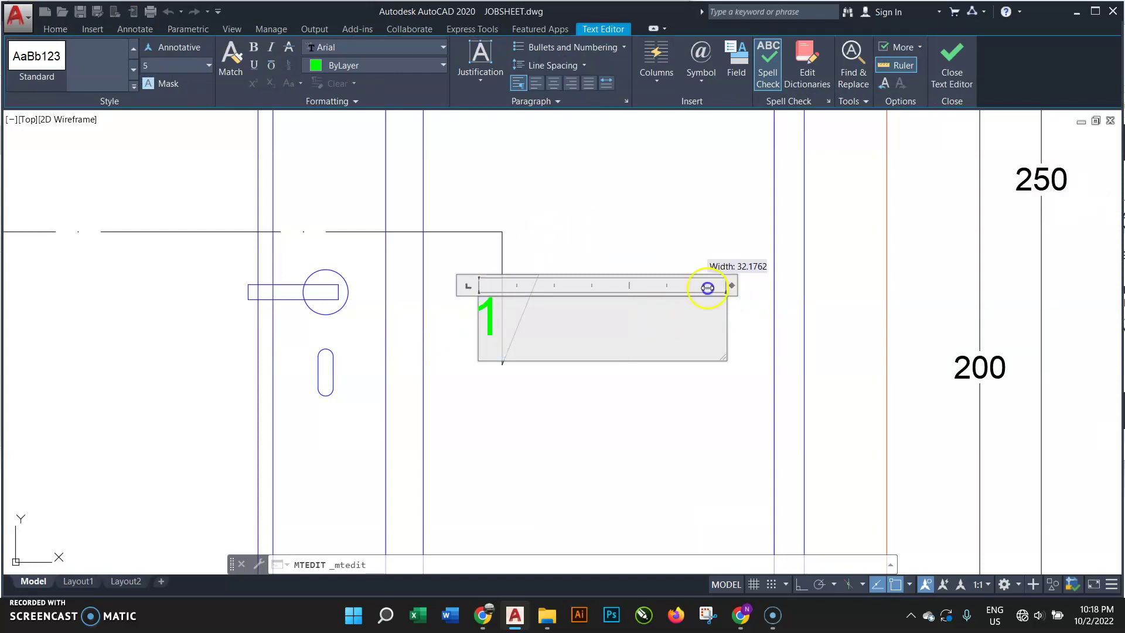
left_click_drag(707, 288, 537, 287)
left_click(553, 306)
- Move the 1 label beside the right section arrow
left_click(489, 319)
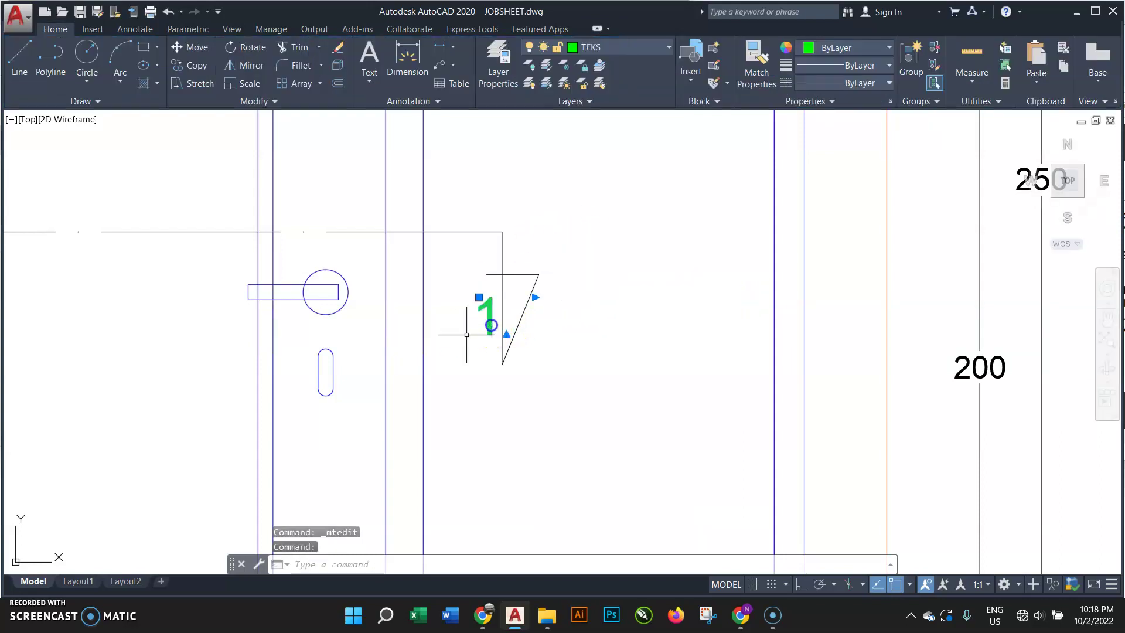
key("m")
key("space")
left_click(550, 390)
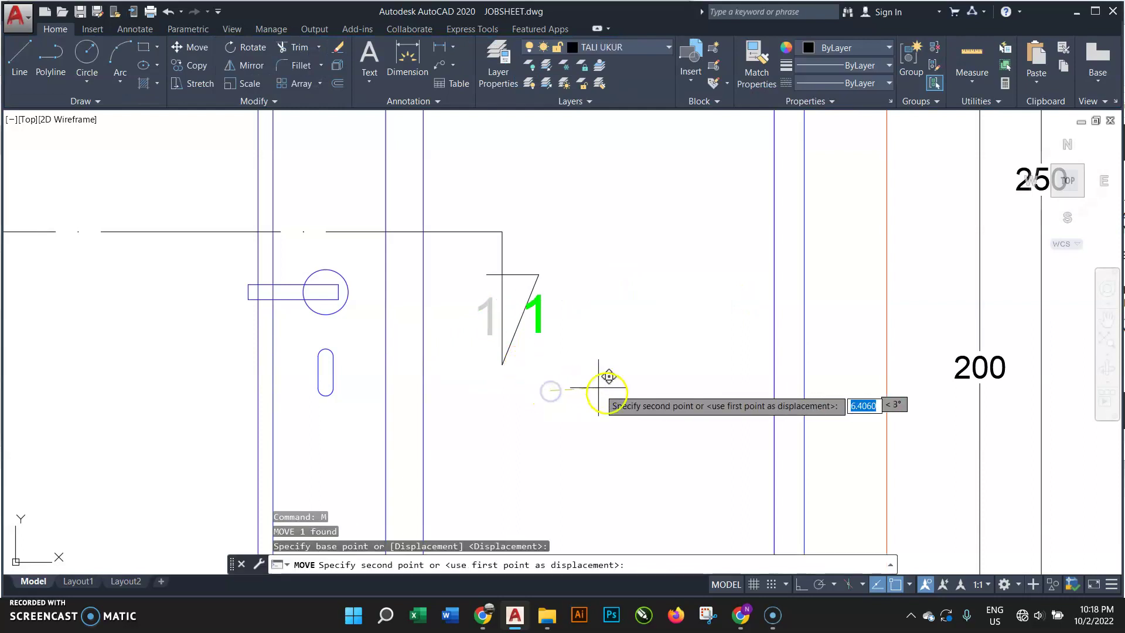
left_click(540, 350)
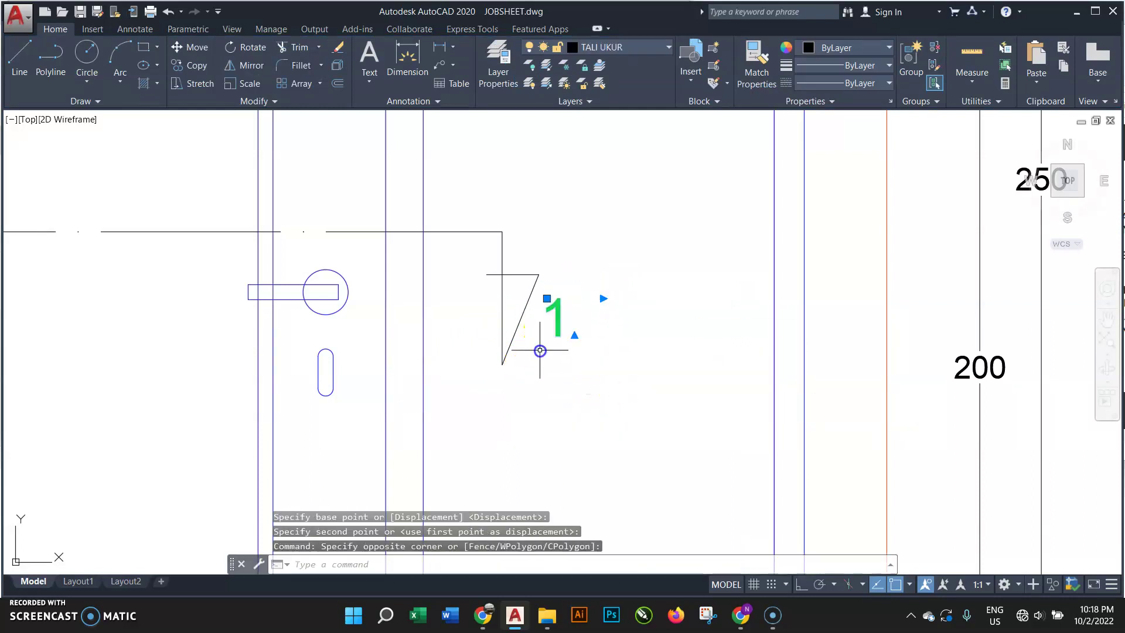
type("c")
- Copy the 1 label beside the left section arrow
key("space")
left_click(548, 337)
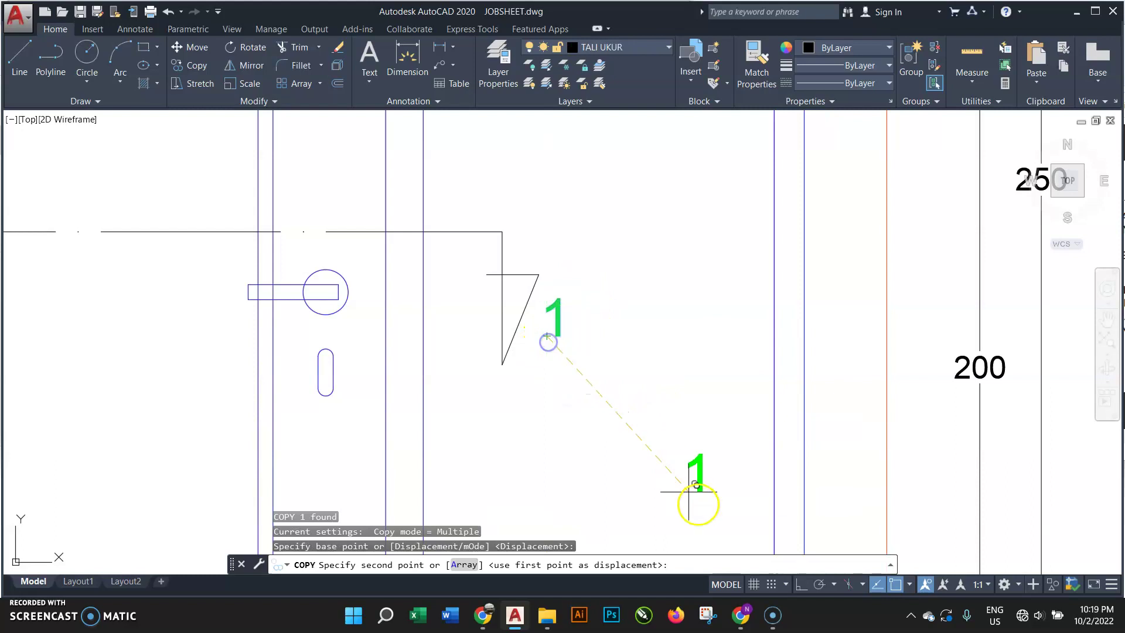
scroll(586, 410, "down", 3)
scroll(347, 388, "up", 3)
scroll(363, 388, "up", 2)
left_click(345, 383)
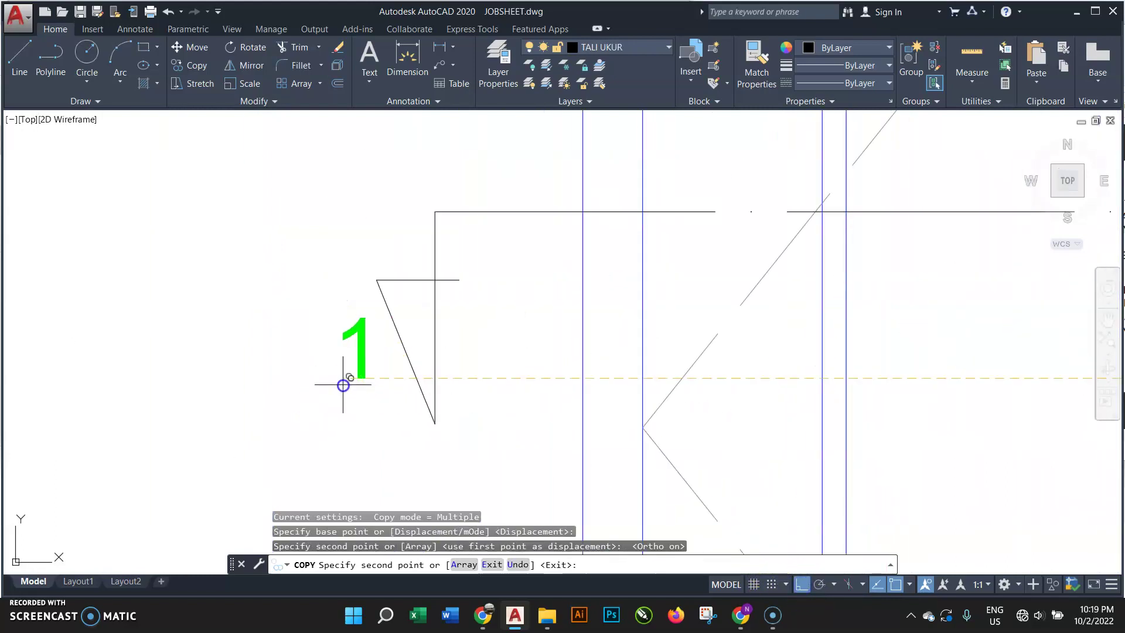
scroll(346, 384, "down", 3)
key("Return")
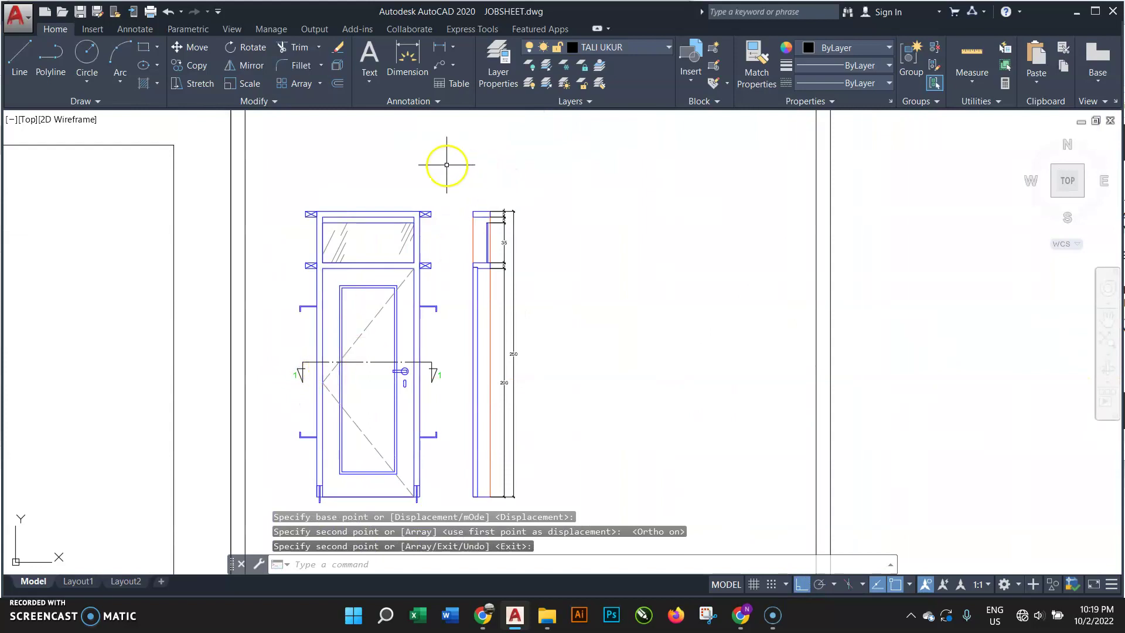
- Start a LINE with its first point just above the door elevation's top
type("l")
key("space")
scroll(430, 205, "up", 2)
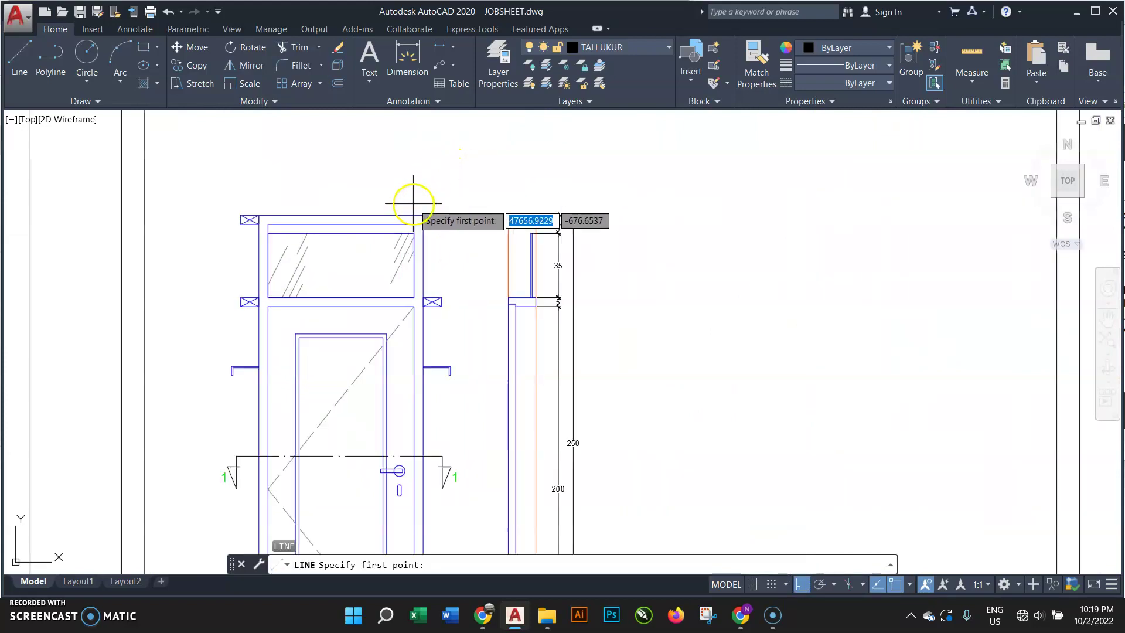
left_click(342, 199)
scroll(341, 198, "down", 3)
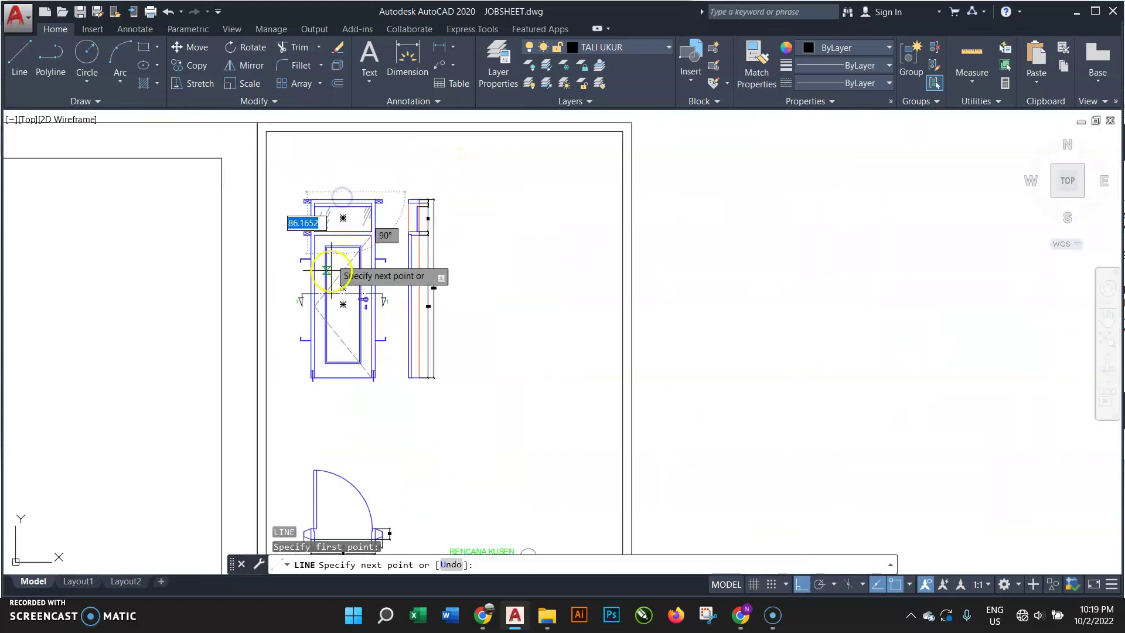
scroll(328, 275, "up", 3)
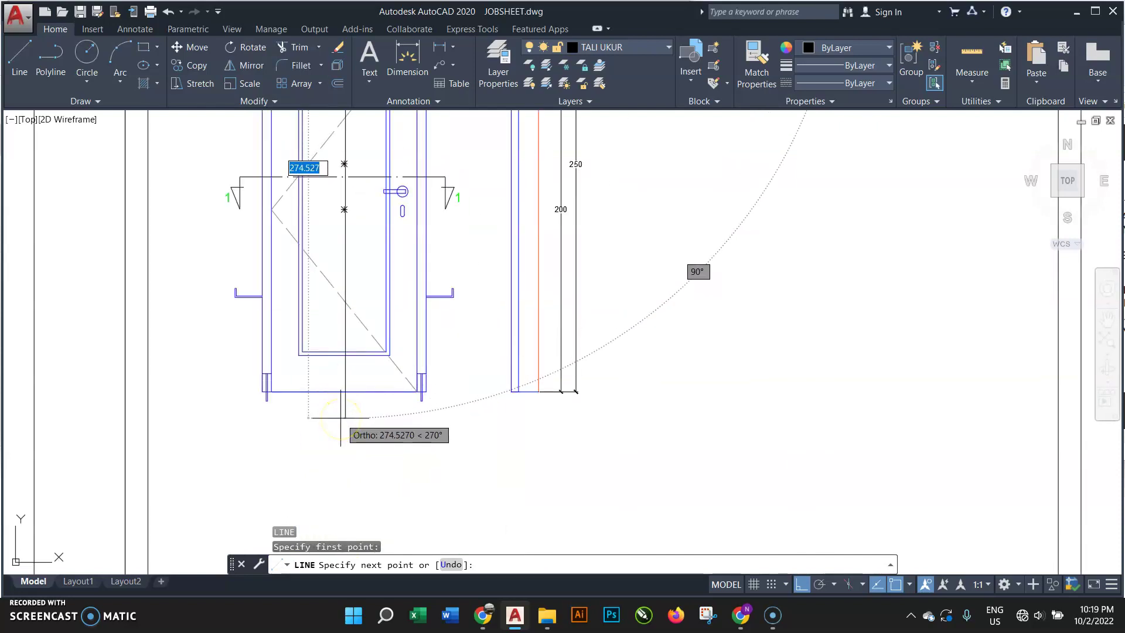
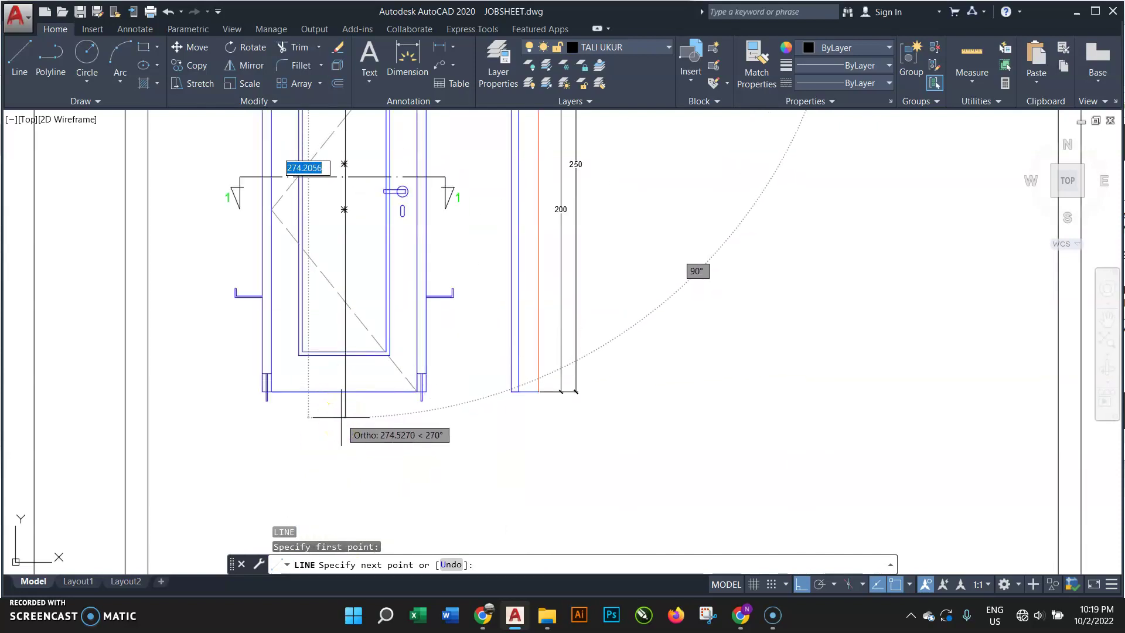
- Finish the cutting line by placing its end point
scroll(342, 417, "down", 3)
left_click(340, 416)
scroll(346, 416, "down", 2)
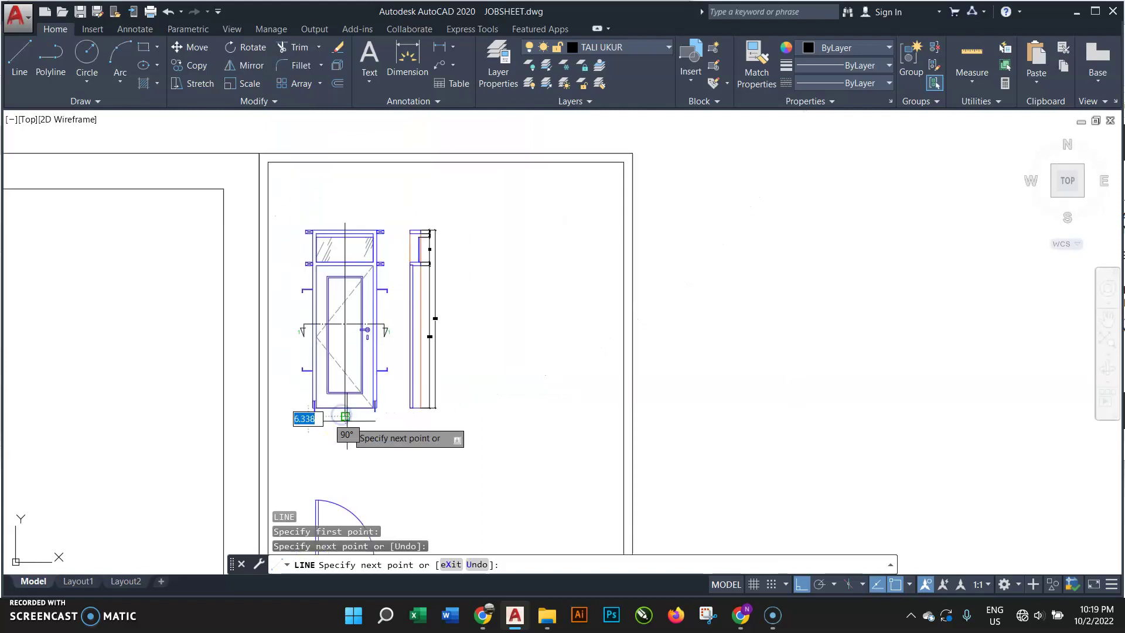
key("Return")
scroll(390, 331, "up", 6)
- Copy the right-hand section mark 1 to the top of the door with CO
left_click(362, 248)
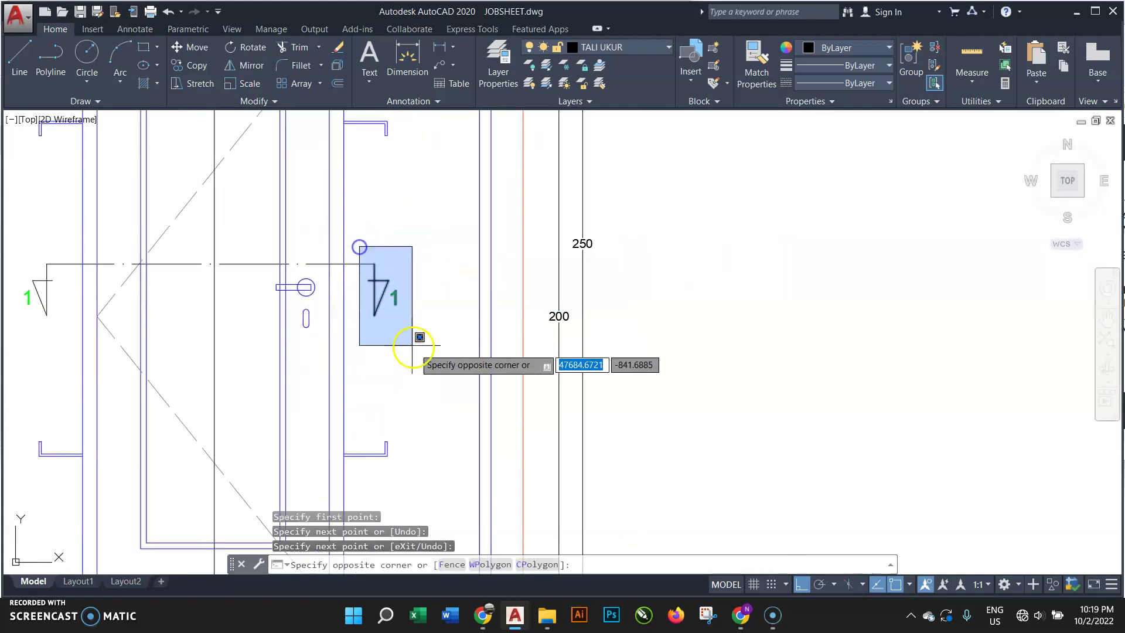
left_click(424, 356)
type("co")
key("Return")
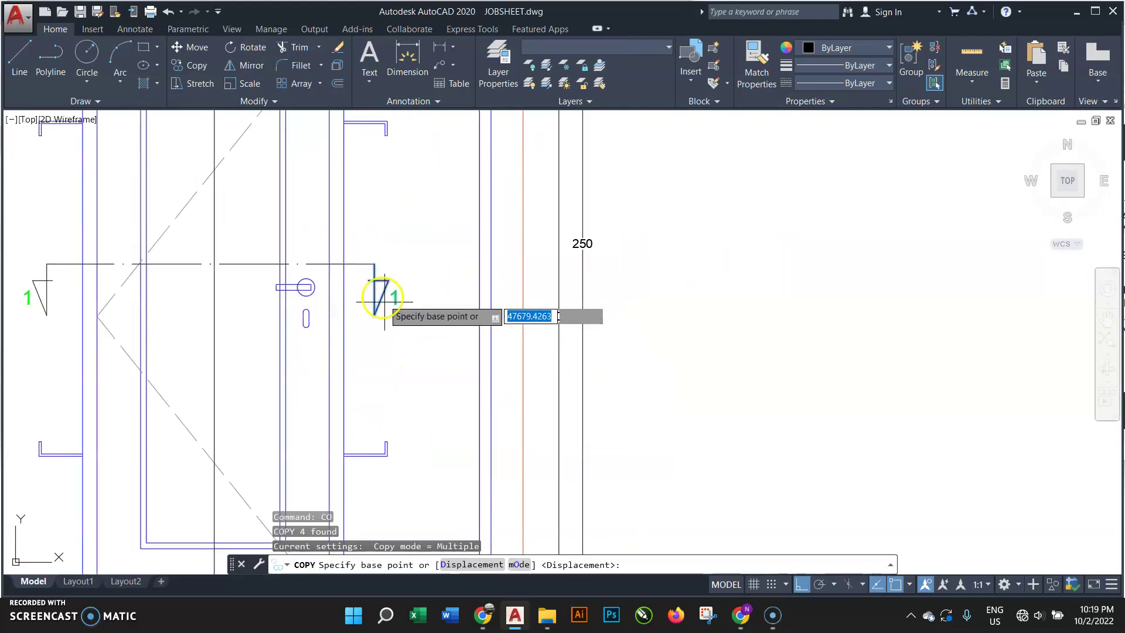
left_click(375, 264)
scroll(375, 266, "down", 4)
scroll(375, 387, "down", 3)
scroll(369, 296, "up", 5)
left_click(369, 293)
key("Return")
- Rotate the copied section mark 90° to cut vertically
left_click(340, 263)
left_click(415, 357)
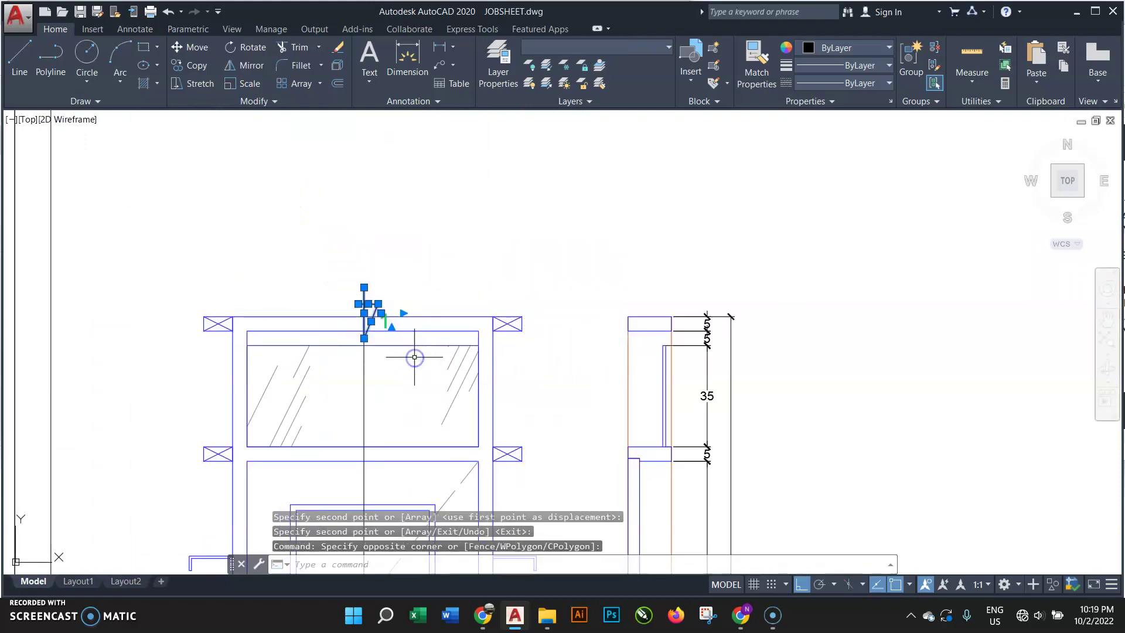
type("RO")
key("Return")
left_click(364, 287)
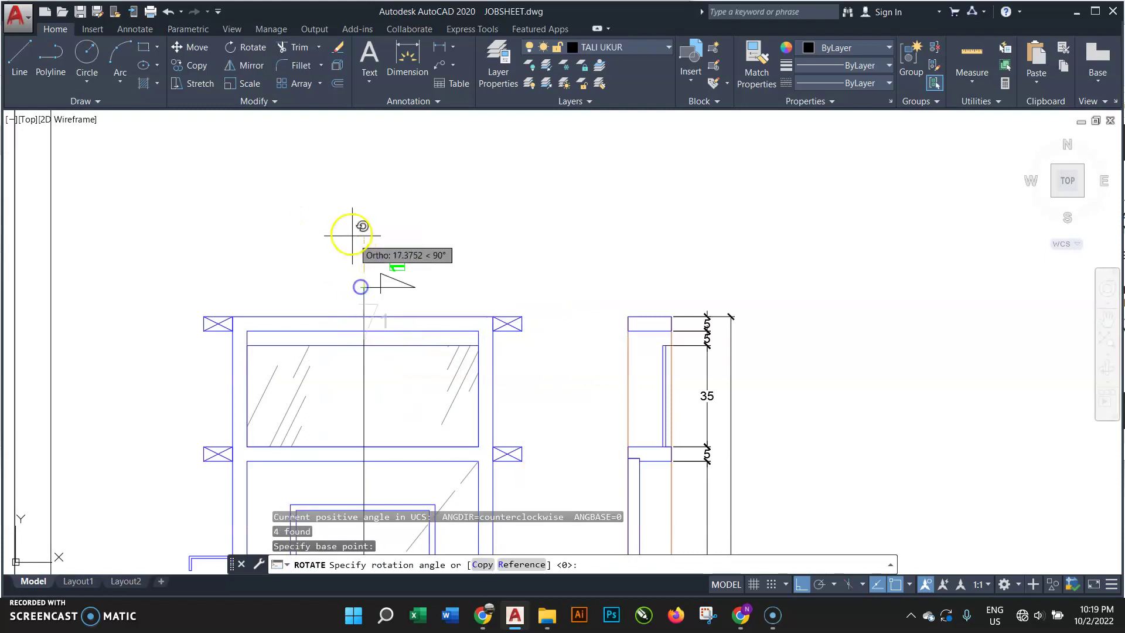
scroll(386, 251, "up", 3)
key("Escape")
- Rotate the mark's number 1 back upright
left_click(404, 275)
left_click(389, 296)
key("Return")
left_click(419, 267)
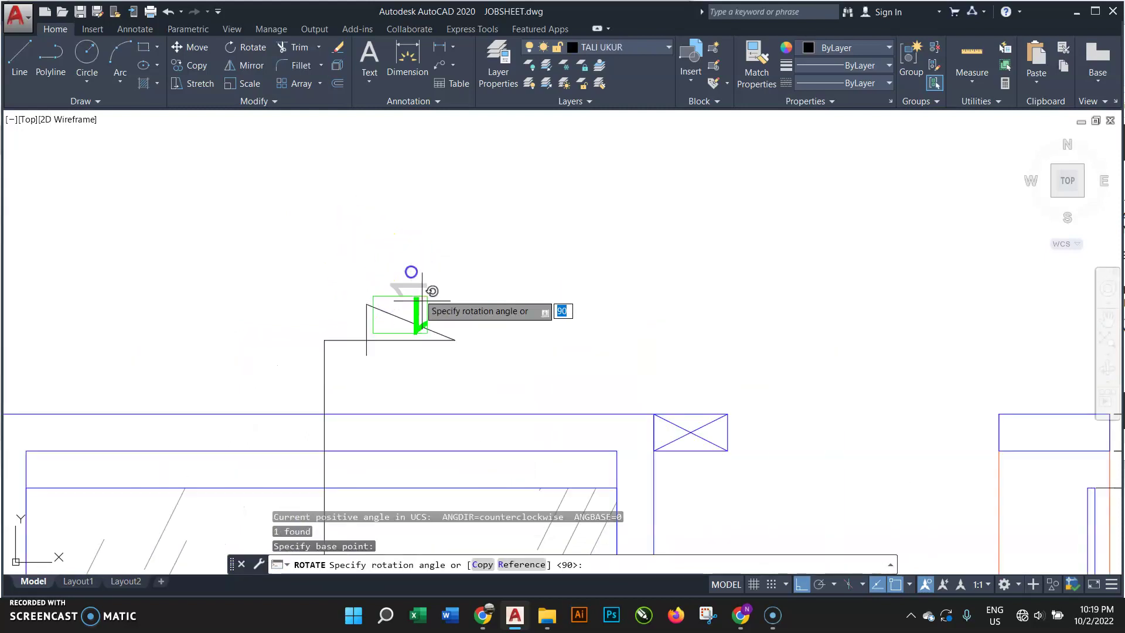
left_click(410, 384)
- Move the number above the flag and change it to 2
left_click(459, 261)
left_click(423, 288)
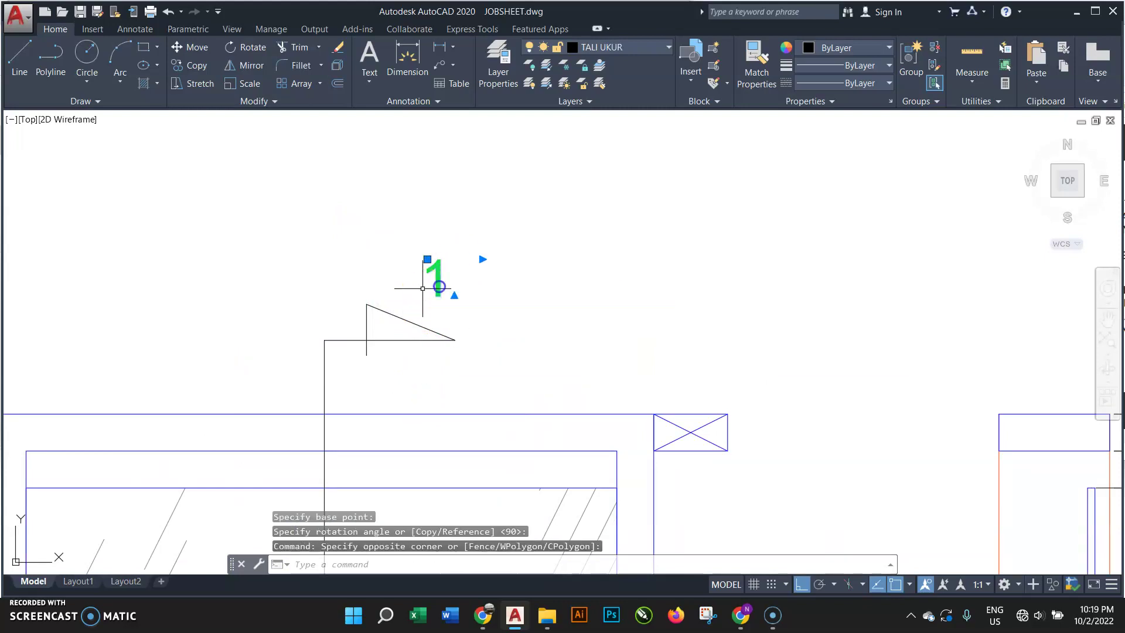
type("move")
key("Return")
left_click(529, 275)
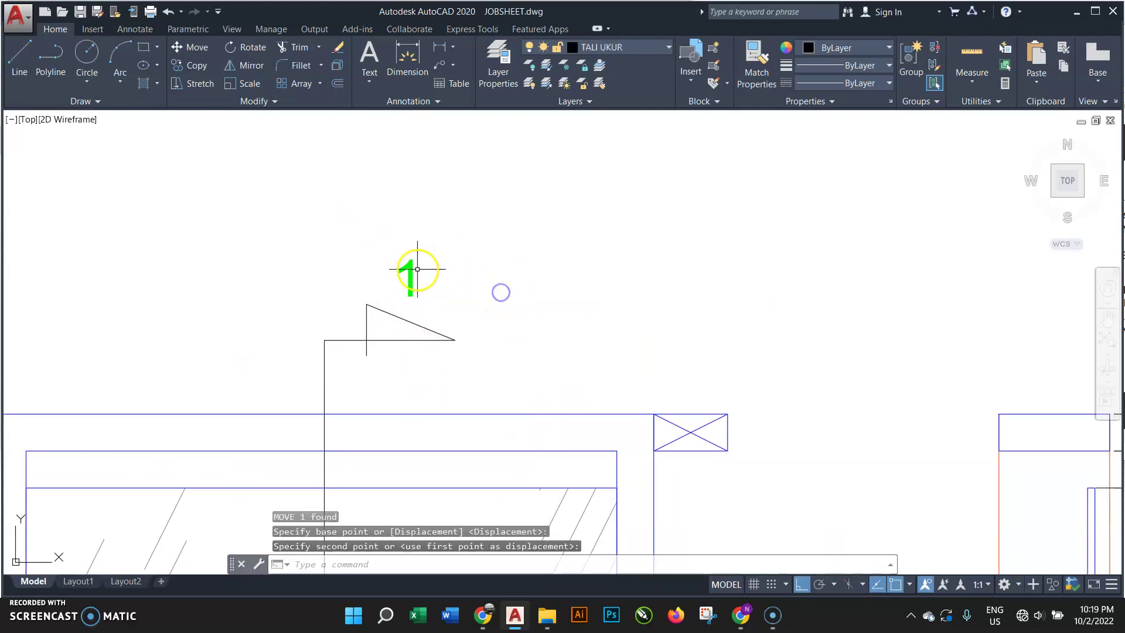
left_click(417, 269)
double_click(408, 275)
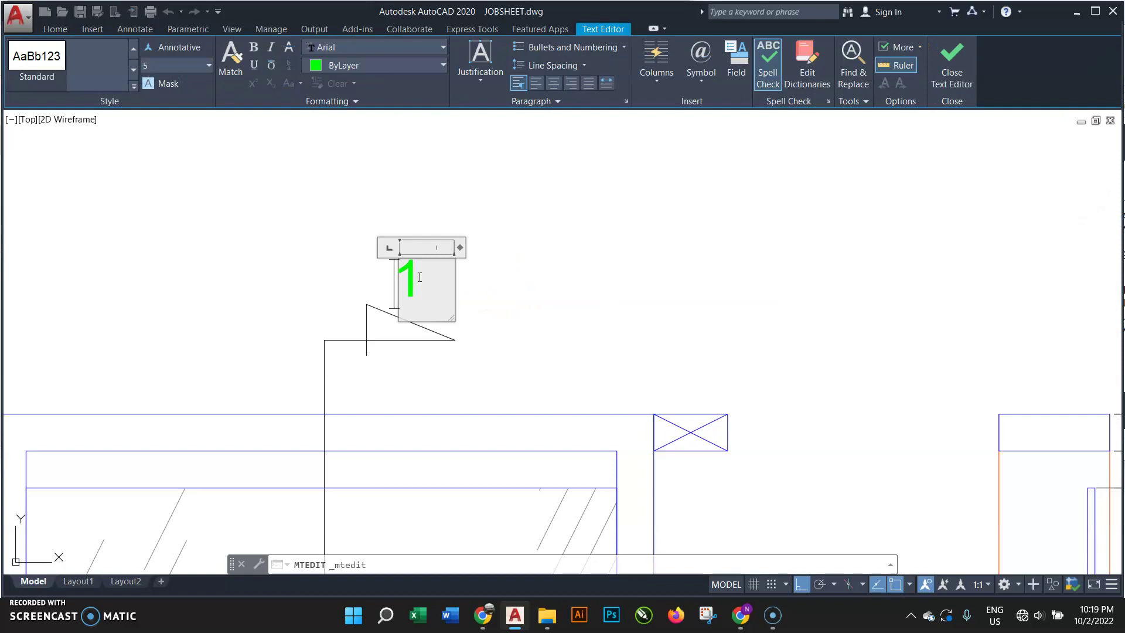
type("2")
left_click(515, 267)
- Select the new section mark 2 with its flag, cancelling a stray copy
left_click(490, 227)
left_click(362, 380)
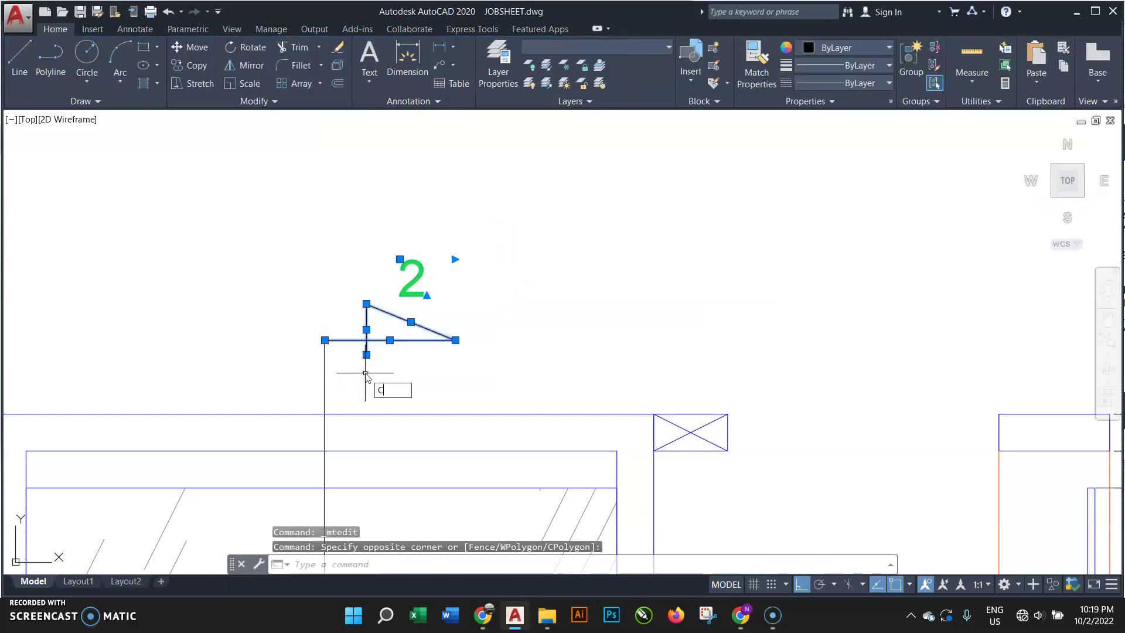
type("o")
key("Return")
key("Escape")
left_click(314, 246)
left_click(498, 377)
scroll(445, 305, "down", 5)
- Mirror the top section mark 2 across a mid-door line, keeping the original
type("mi")
key("Return")
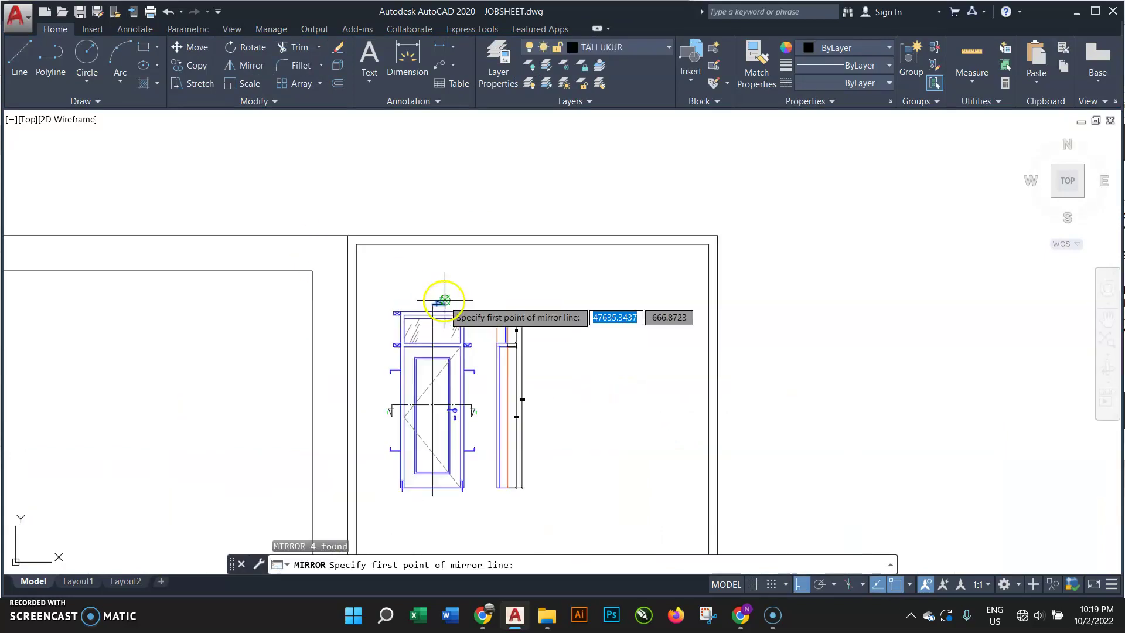
left_click(433, 412)
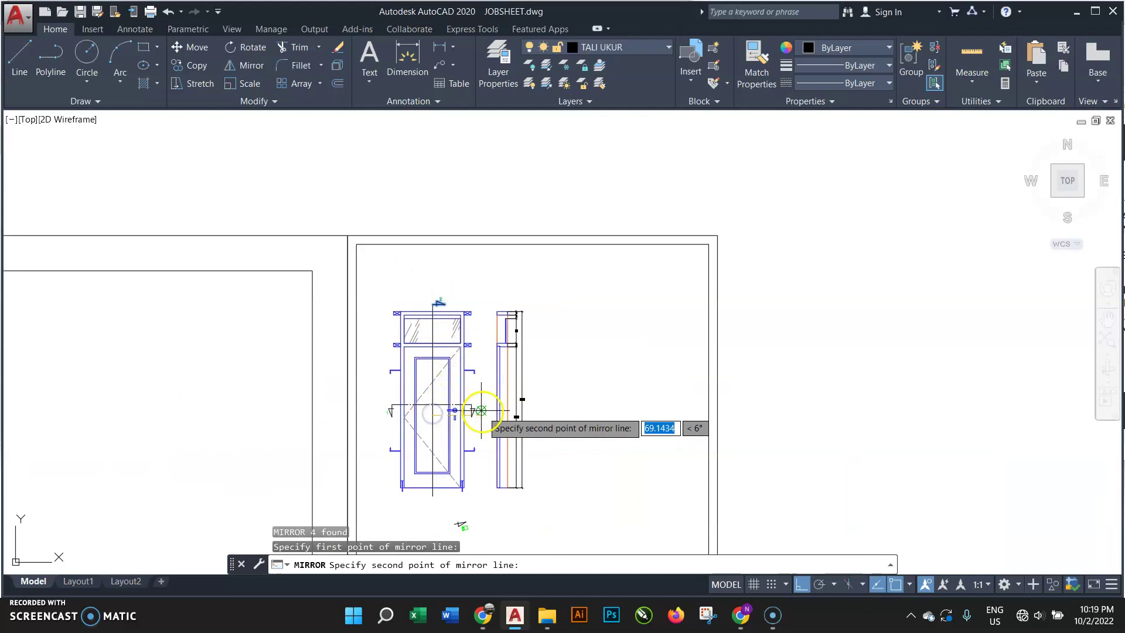
middle_click_drag(485, 515, 497, 350)
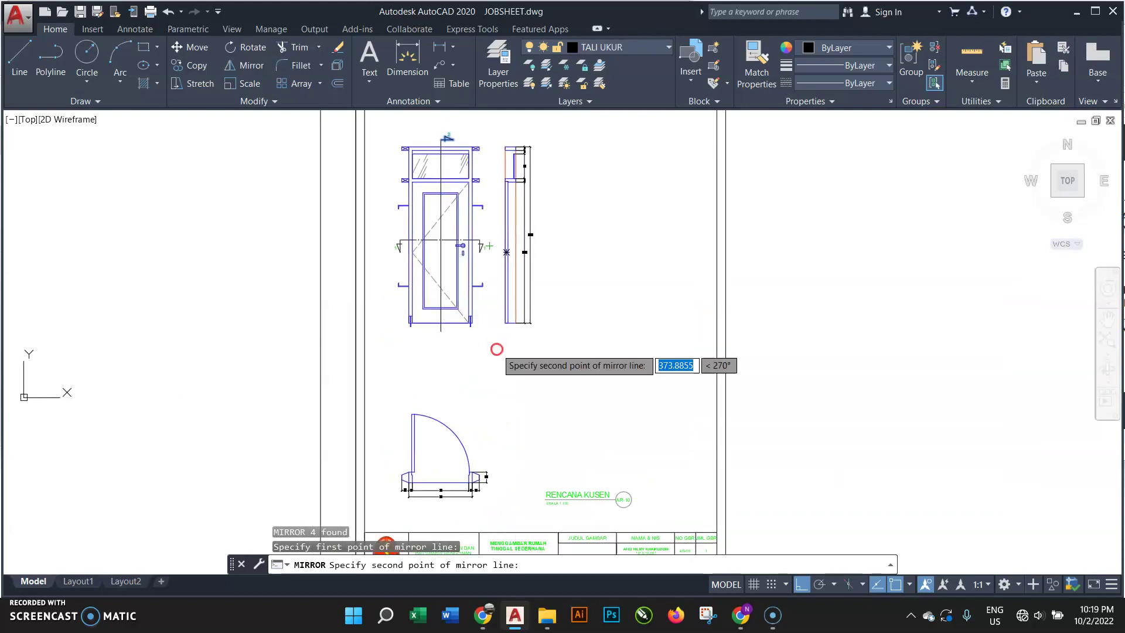
scroll(499, 247, "up", 2)
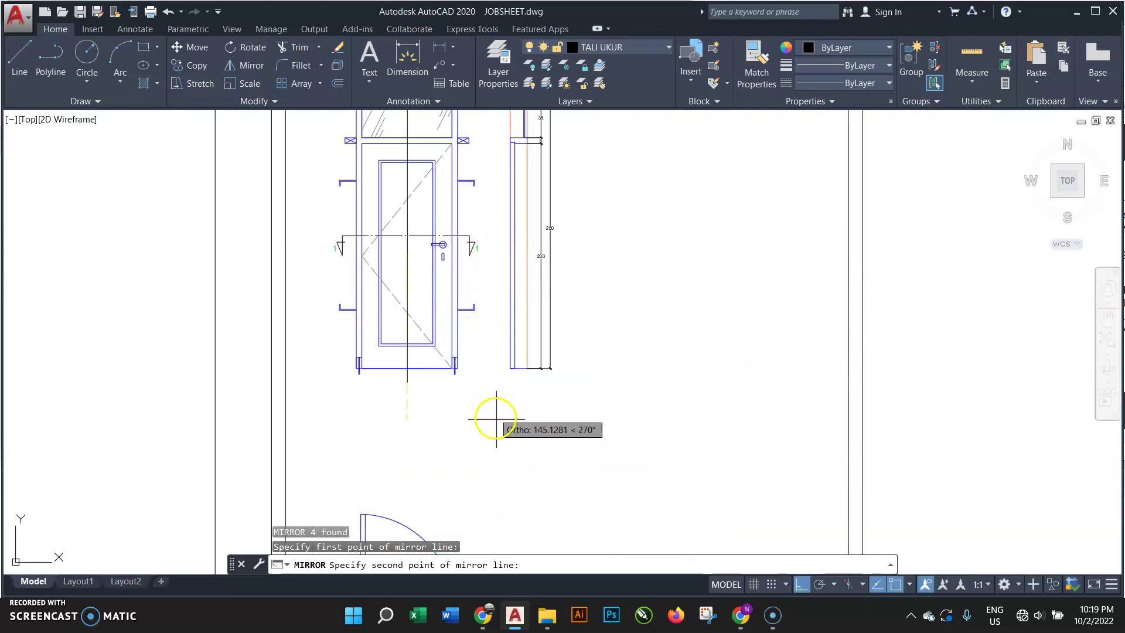
left_click(698, 245)
key("Return")
- Move the mirrored mark up to the door's bottom edge
left_click(486, 400)
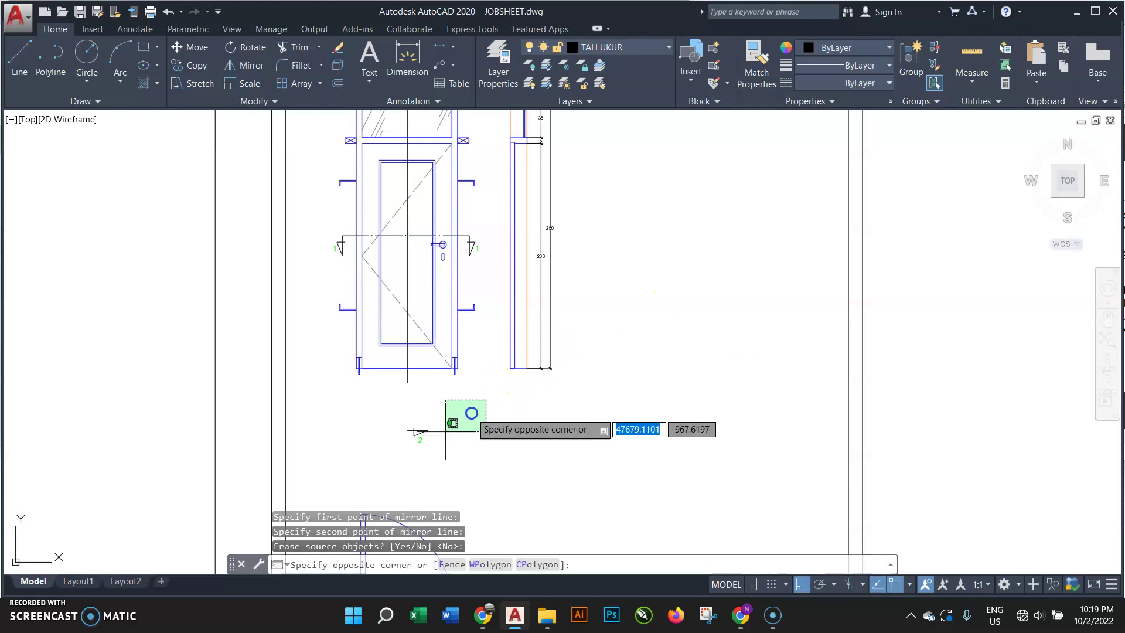
left_click(446, 431)
scroll(398, 457, "up", 3)
type("m")
key("Return")
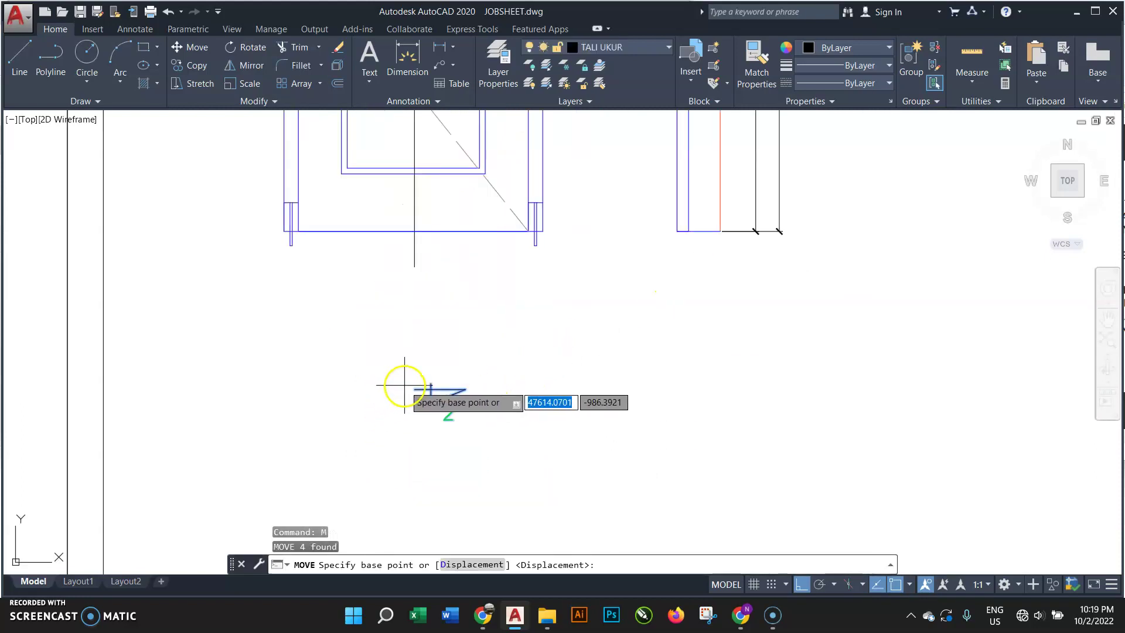
left_click(404, 385)
- Check the cutting line's ACAD_ISO linetype in the line style list, leaving it unchanged
left_click(415, 269)
left_click(430, 203)
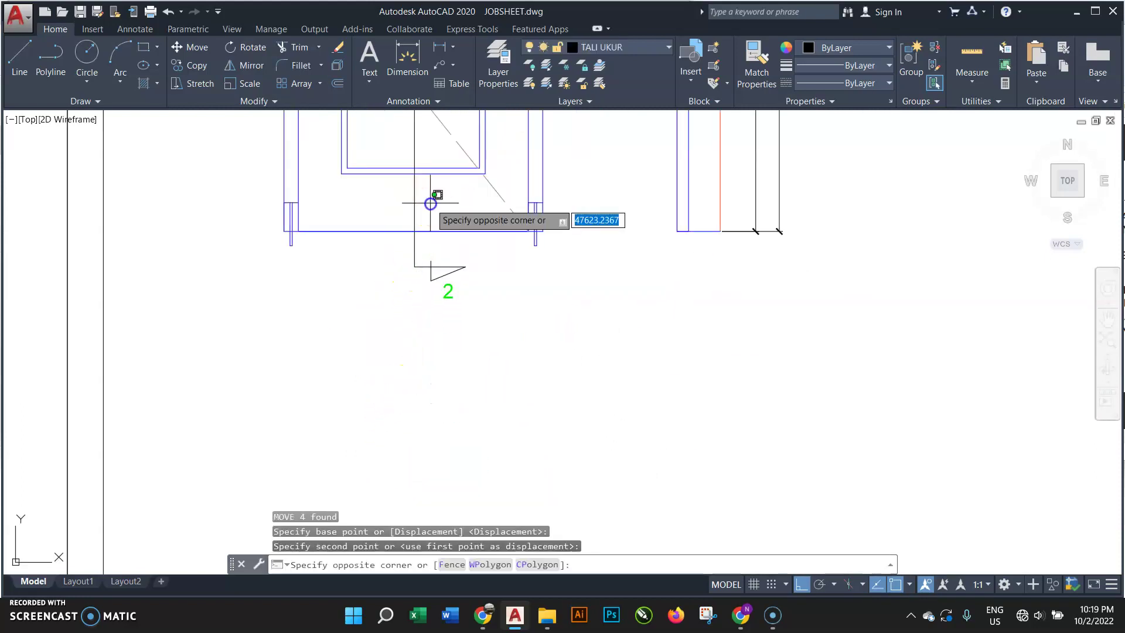
left_click(866, 85)
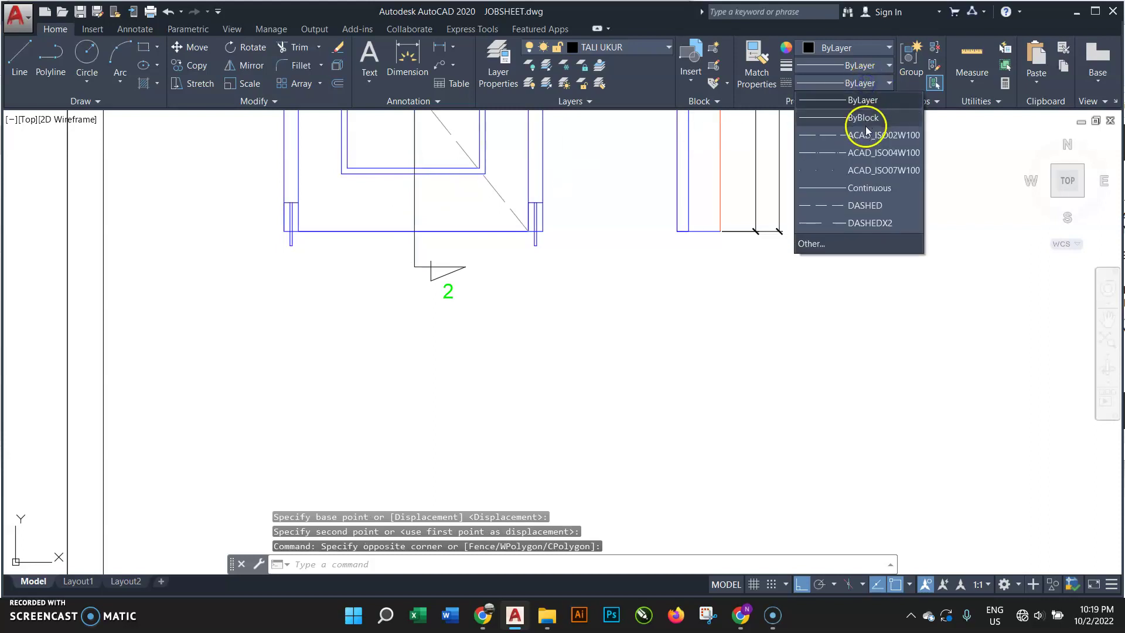
left_click(868, 155)
key("Escape")
scroll(628, 352, "down", 5)
scroll(583, 281, "up", 2)
scroll(572, 228, "up", 2)
scroll(572, 229, "down", 2)
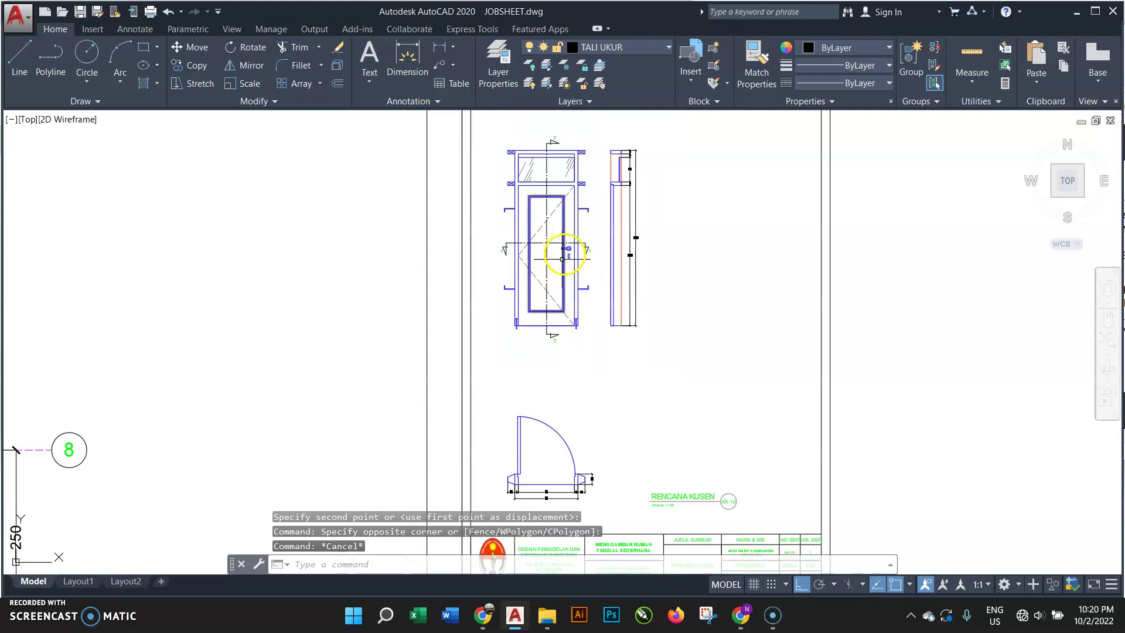
- Copy the RENCANA KUSEN title label to the right and under the door elevation
middle_click_drag(545, 368, 515, 251)
scroll(660, 402, "up", 4)
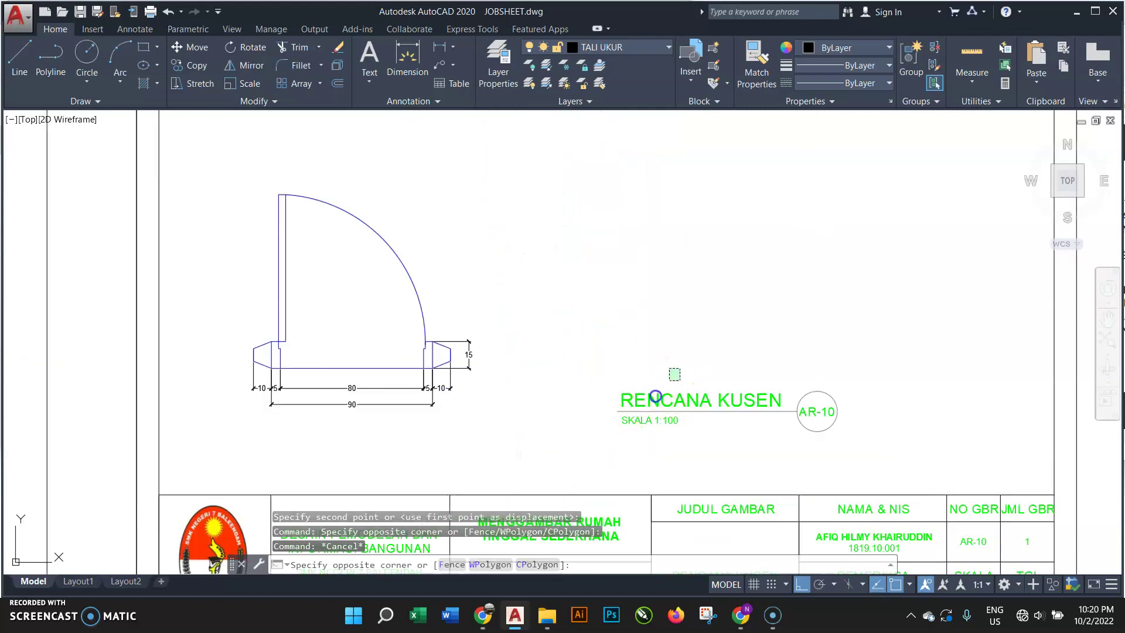
left_click(628, 424)
type("o")
key("Return")
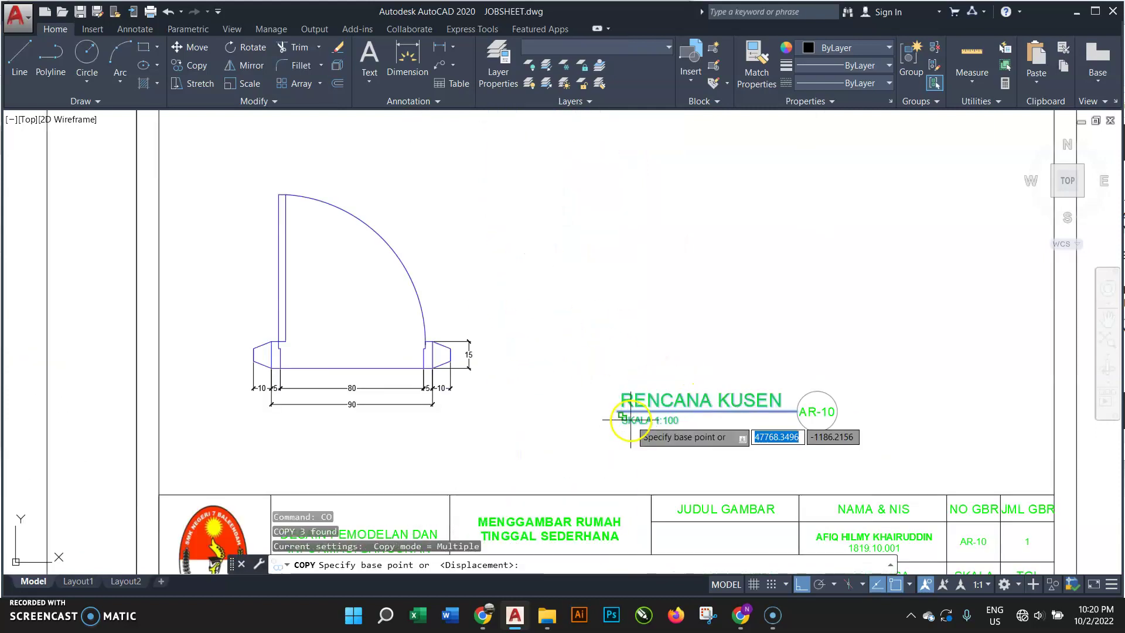
left_click(595, 404)
scroll(580, 442, "down", 2)
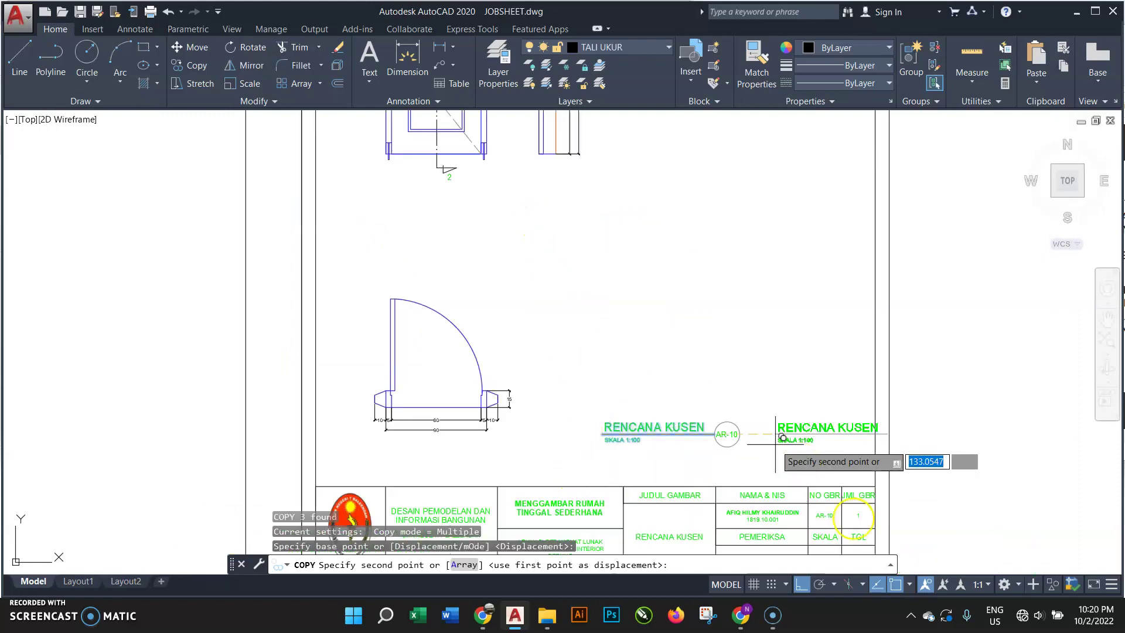
left_click(865, 441)
scroll(432, 173, "up", 4)
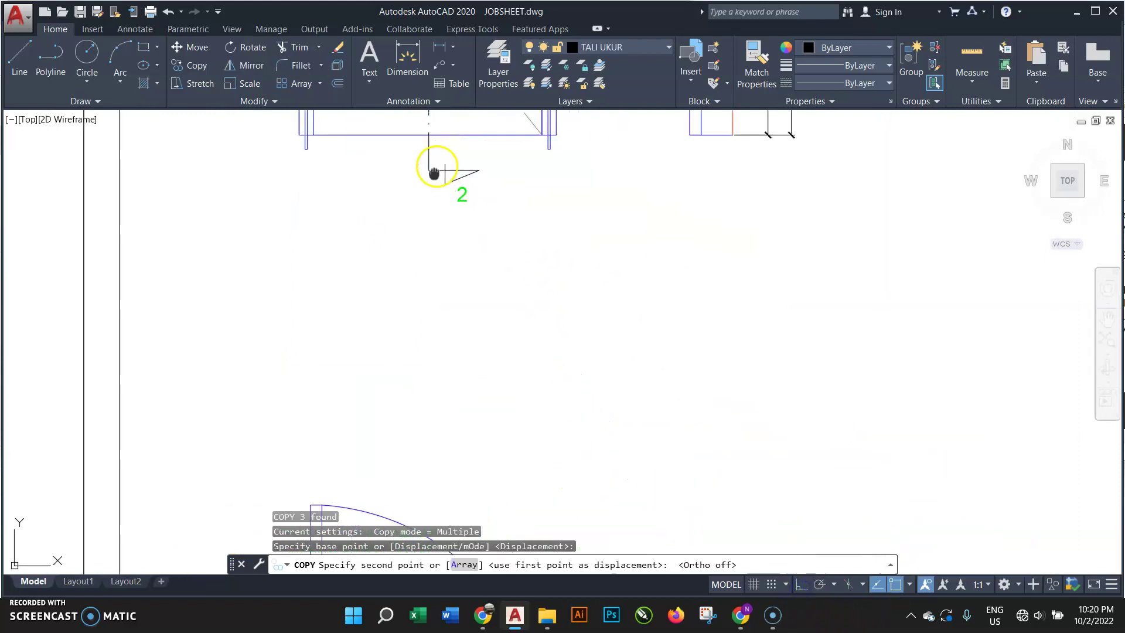
middle_click_drag(433, 174, 425, 273)
left_click(396, 327)
key("Escape")
- Scale the label under the door to 0.8 of its size
left_click(506, 293)
left_click(409, 387)
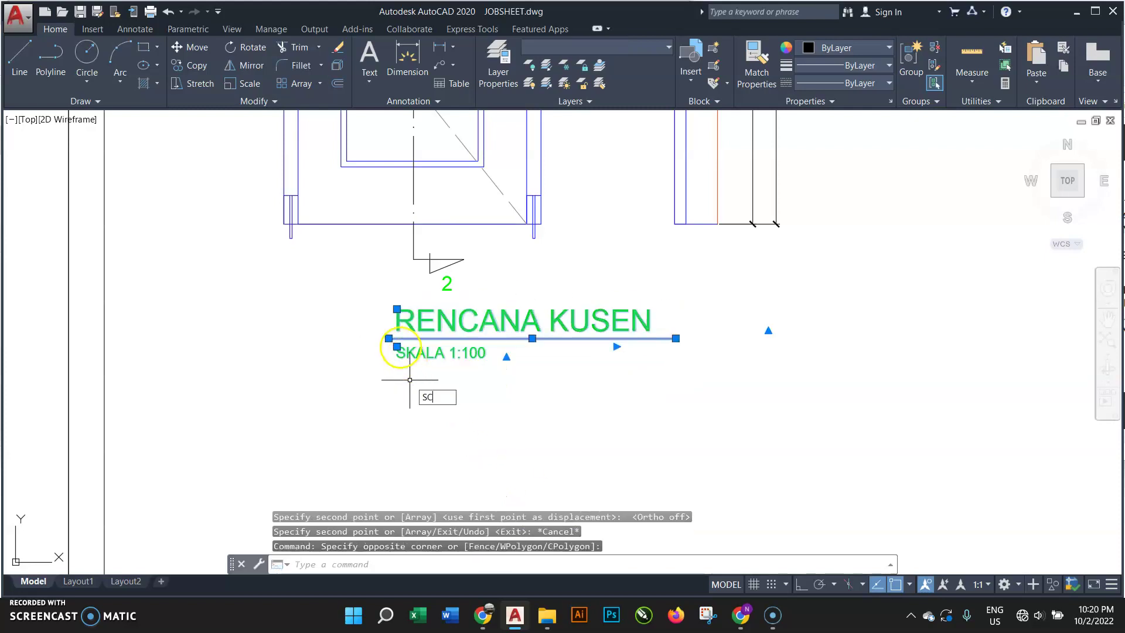
key("Return")
left_click(390, 338)
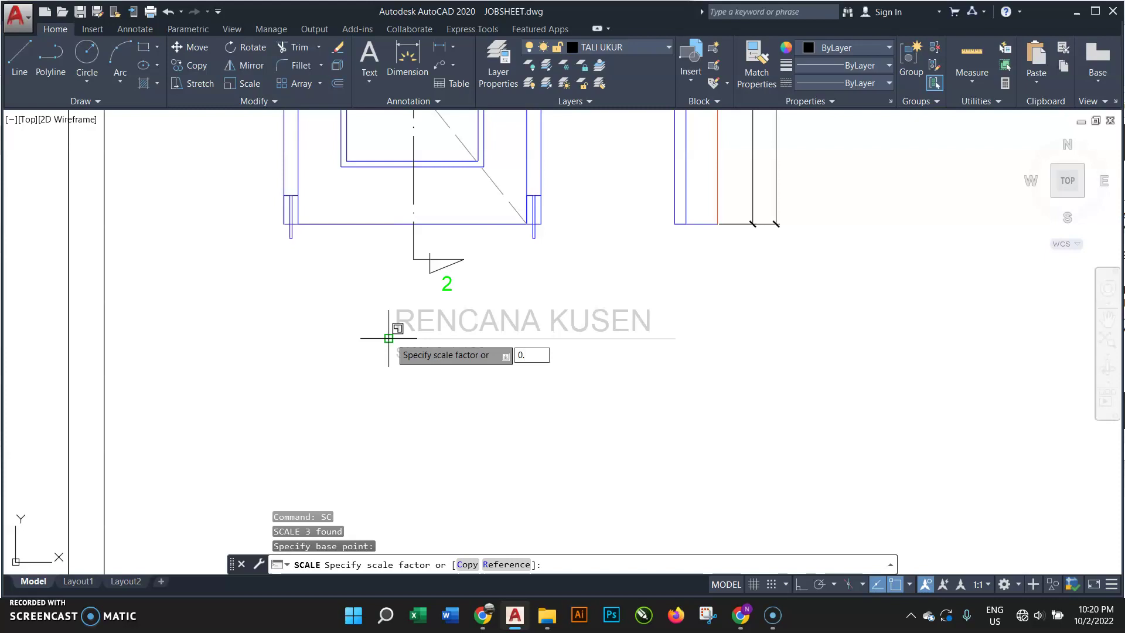
type("0.8")
key("Return")
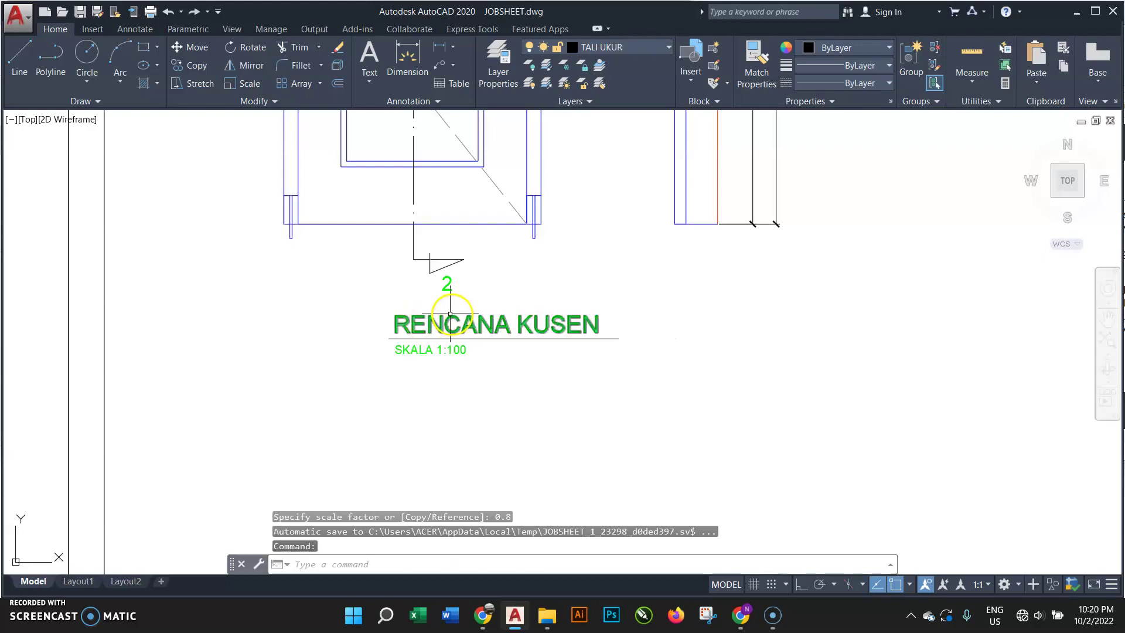
- Rename the title to TAMPAK and adjust its underline
left_click(450, 314)
double_click(452, 314)
key("ctrl+a")
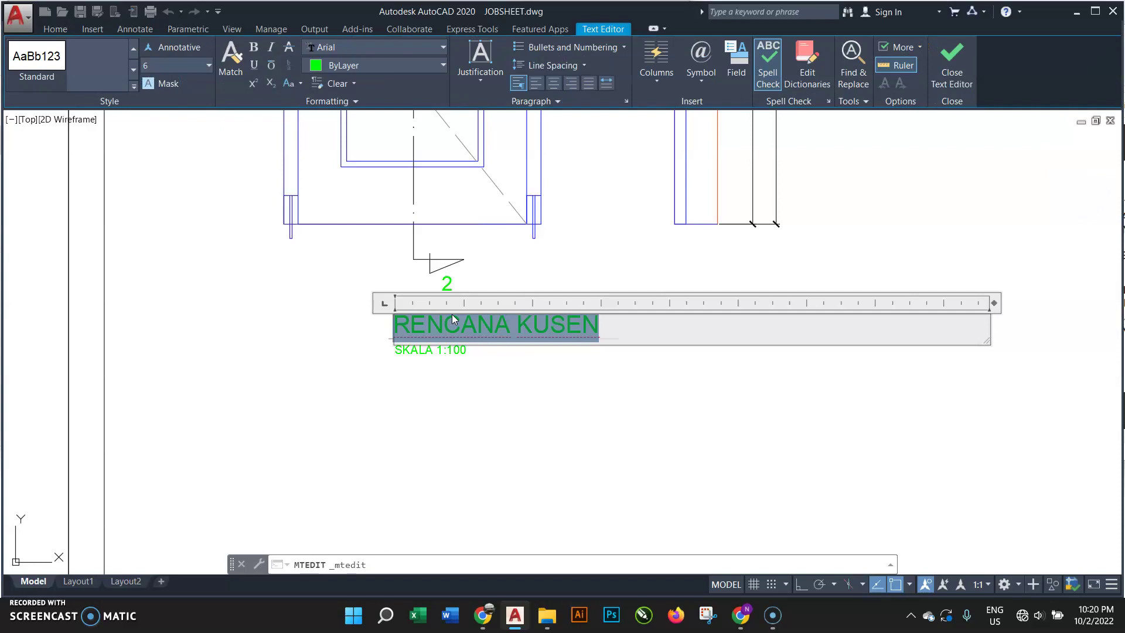
type("TAMPAK")
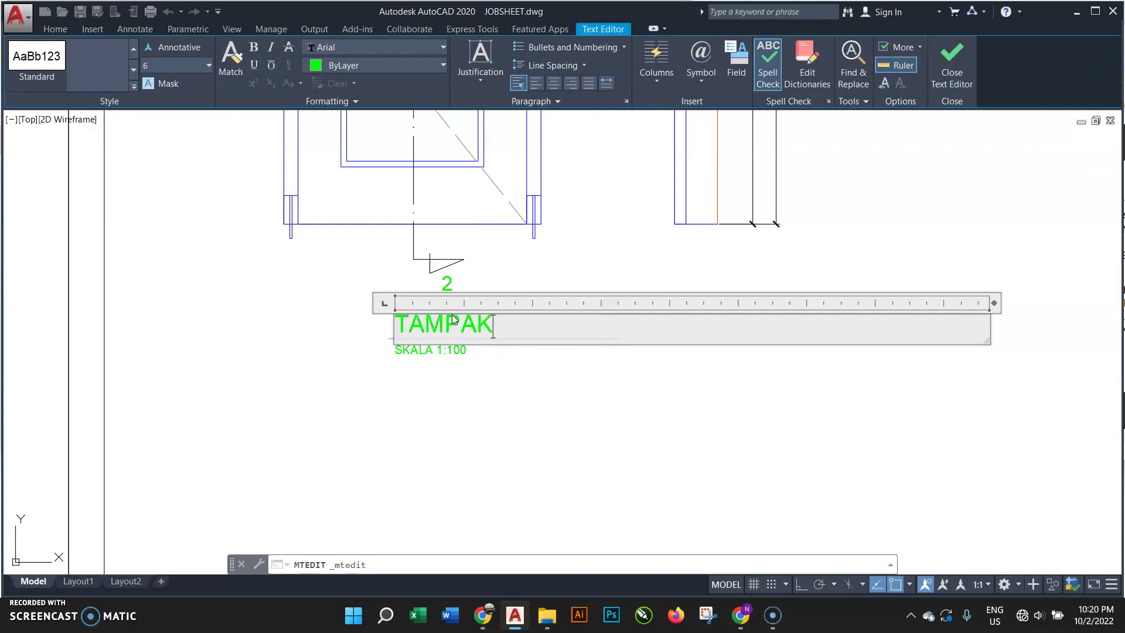
left_click(544, 448)
left_click(628, 279)
left_click(570, 371)
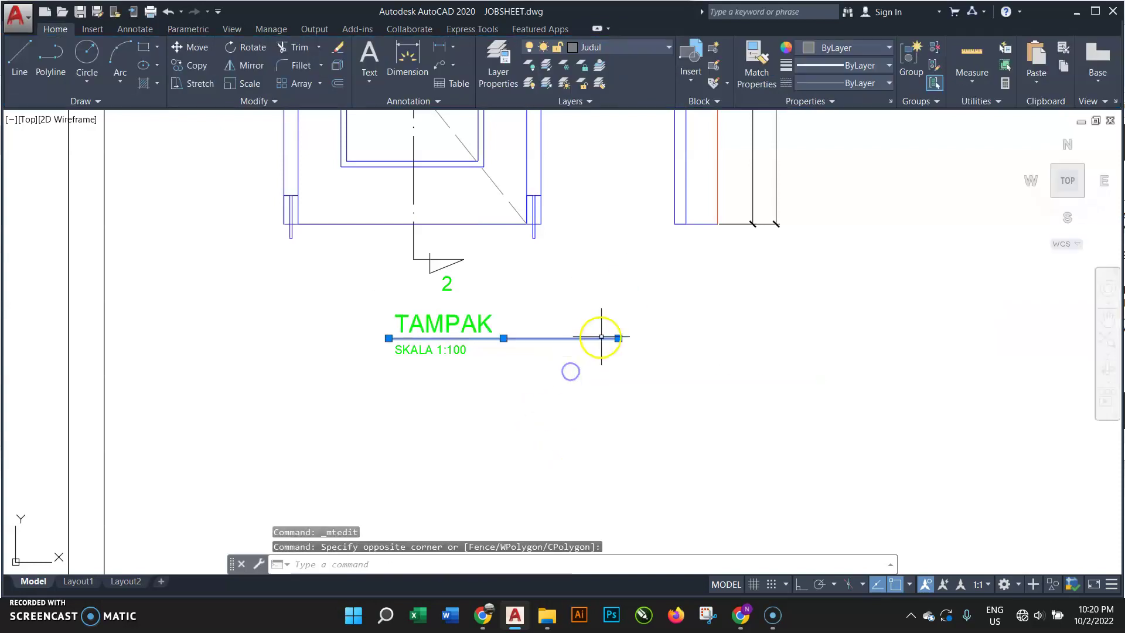
left_click(618, 338)
key("Escape")
- Change the scale note from SKALA 1:100 to SKALA 1:25 and select the title group
left_click(465, 348)
double_click(460, 350)
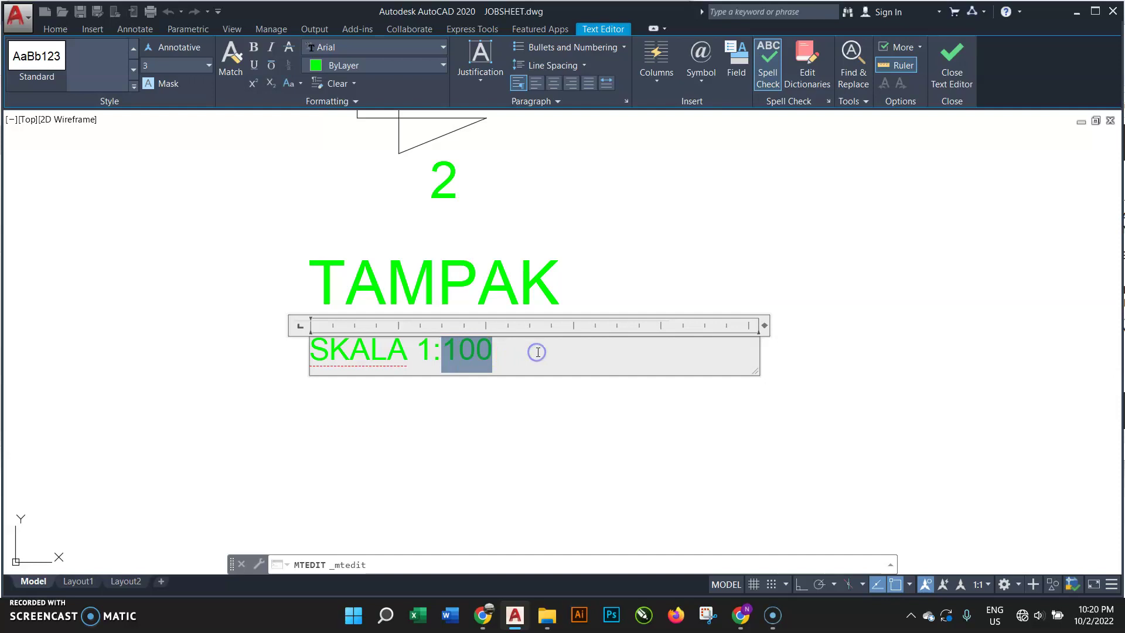
type("25")
left_click(548, 391)
scroll(543, 395, "down", 2)
scroll(554, 375, "down", 4)
left_click(437, 440)
- Copy the TAMPAK title group beside it and rename the copy POT 2
type("o")
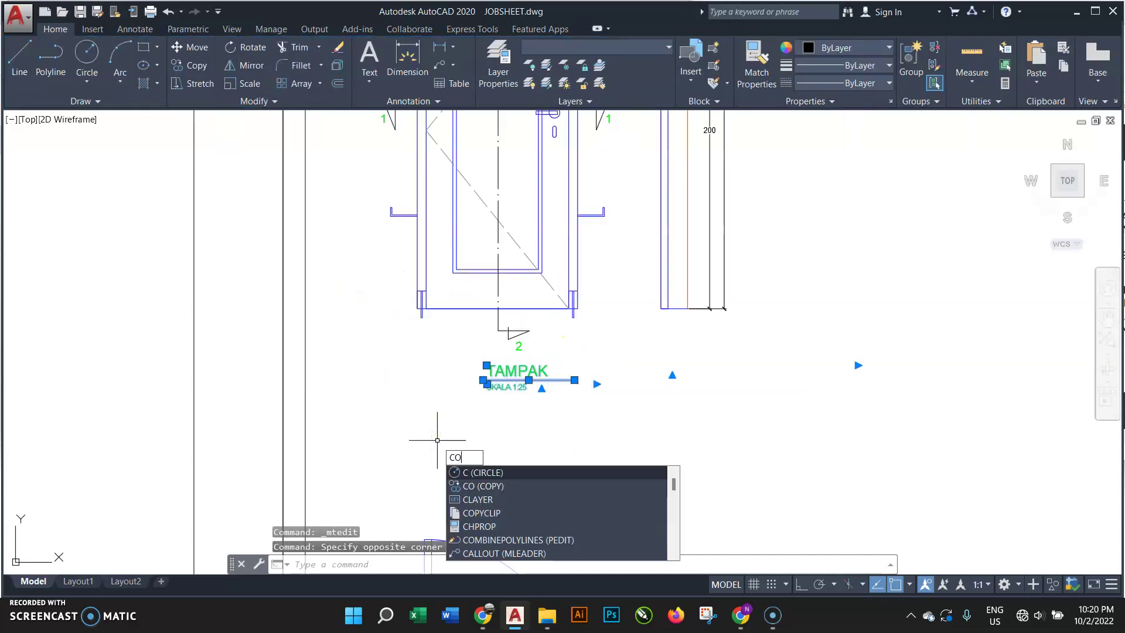
key("Return")
left_click(489, 420)
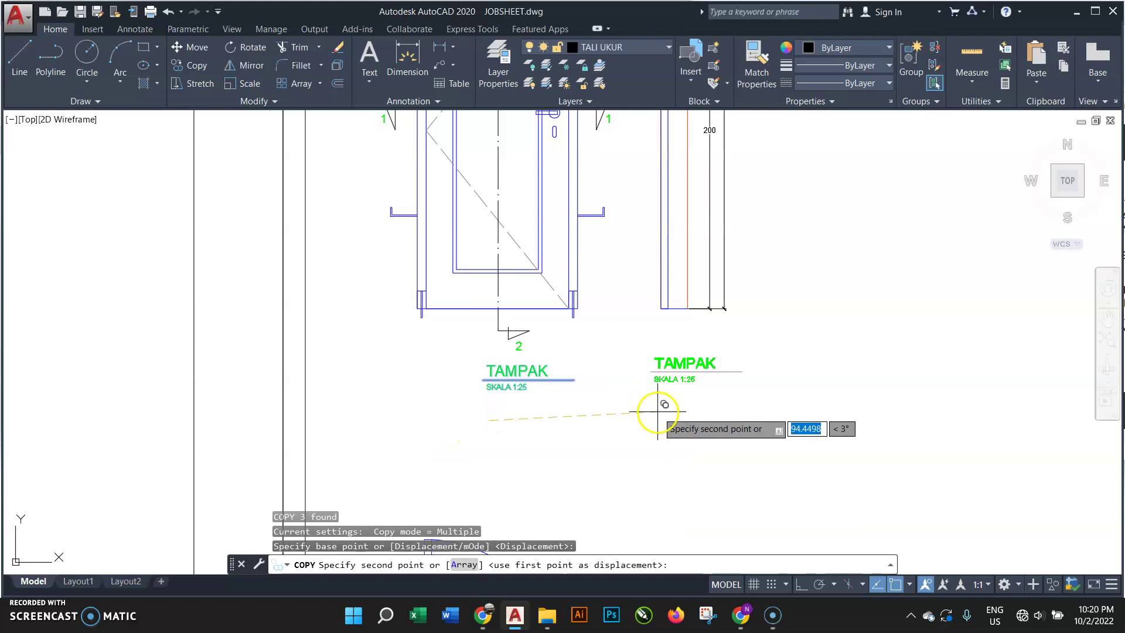
left_click(652, 411)
key("Escape")
scroll(688, 368, "up", 4)
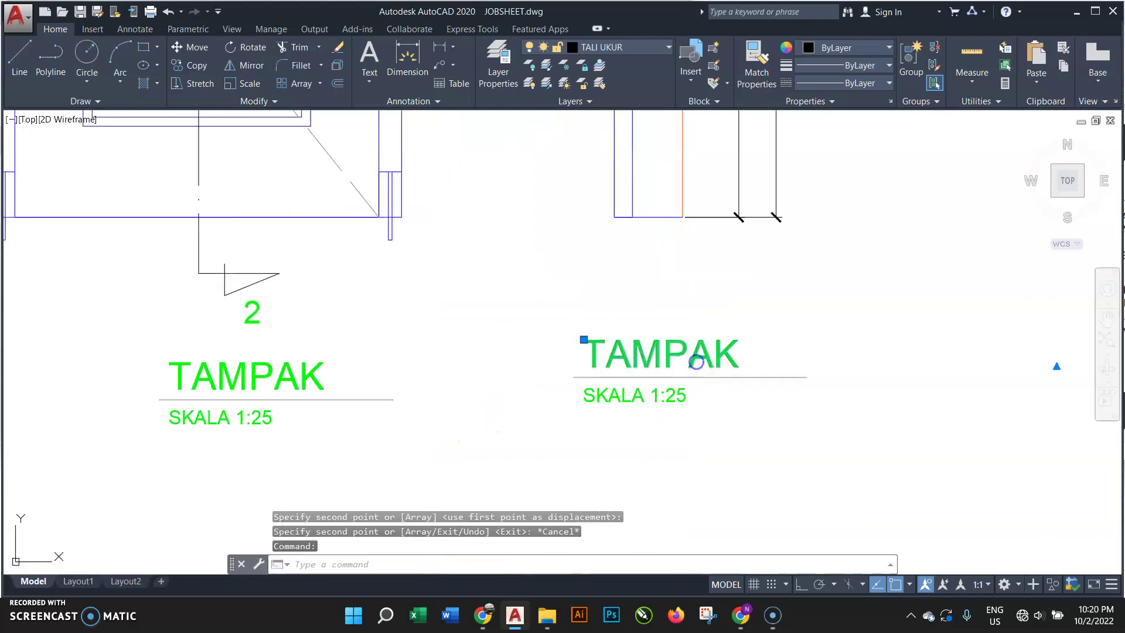
double_click(729, 351)
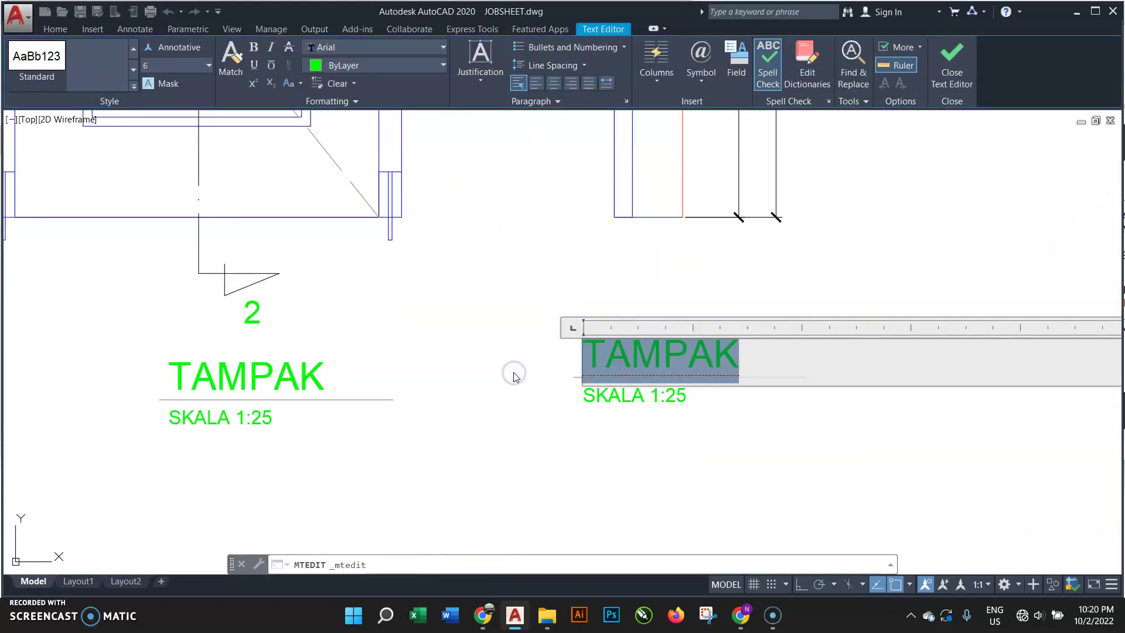
type("POT 2")
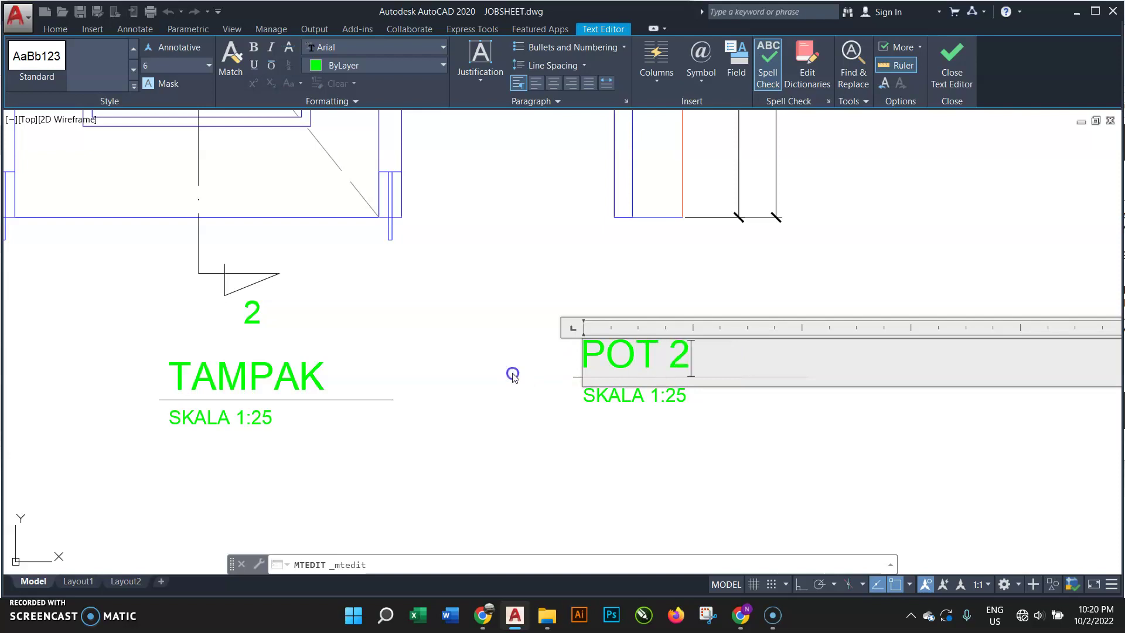
left_click(667, 298)
- Copy the POT 2 title group under the door plan detail
left_click(571, 438)
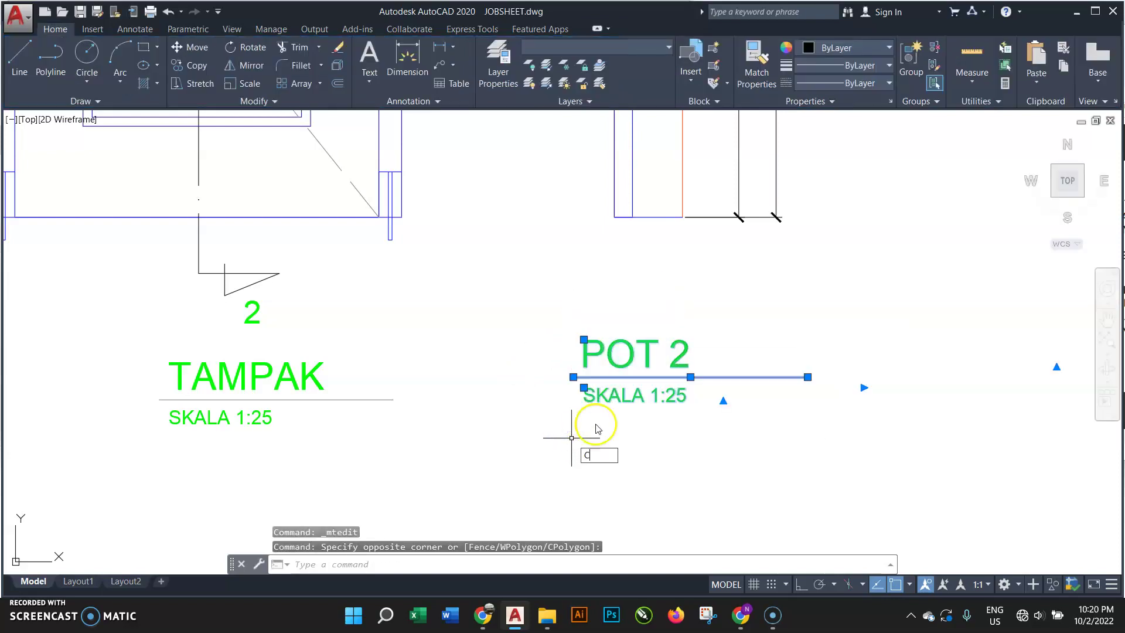
type("o")
key("Return")
left_click(596, 427)
scroll(547, 234, "down", 5)
scroll(539, 252, "down", 5)
scroll(526, 381, "up", 3)
scroll(518, 410, "up", 3)
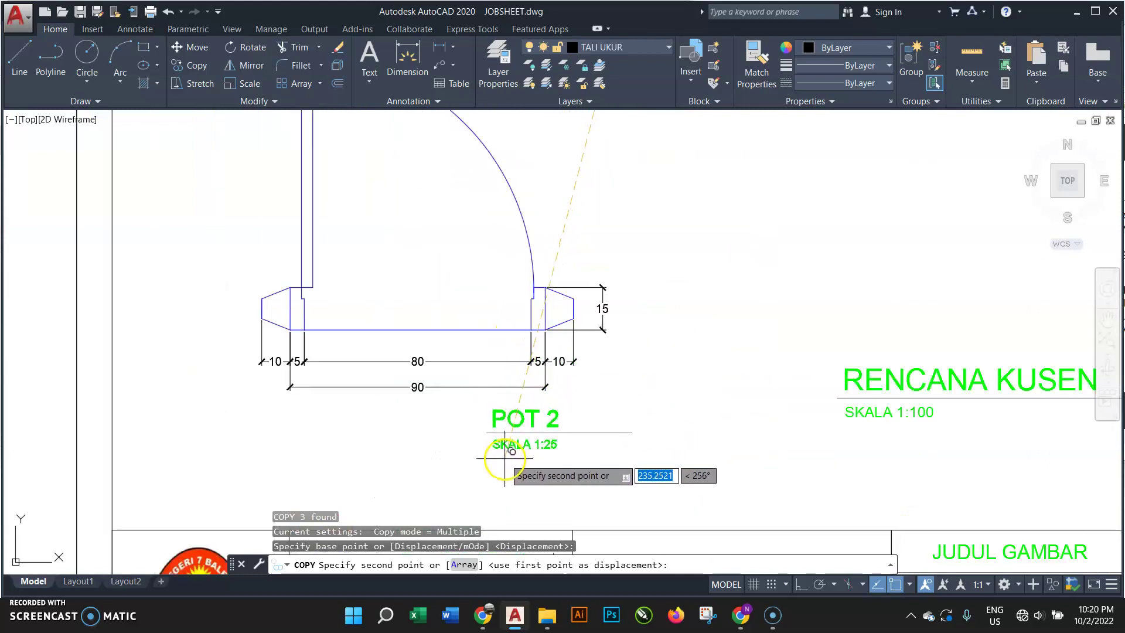
left_click(503, 458)
key("Return")
- Rename that copy POT 1, then window-select around the RENCANA KUSEN title
left_click(554, 423)
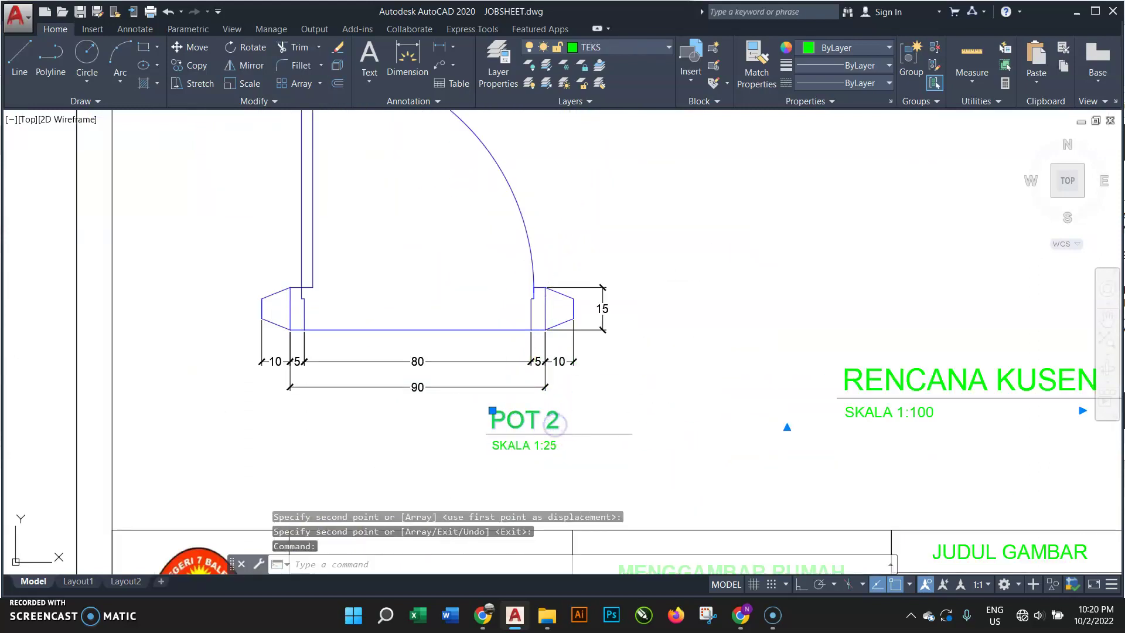
double_click(555, 423)
type("1")
left_click(564, 368)
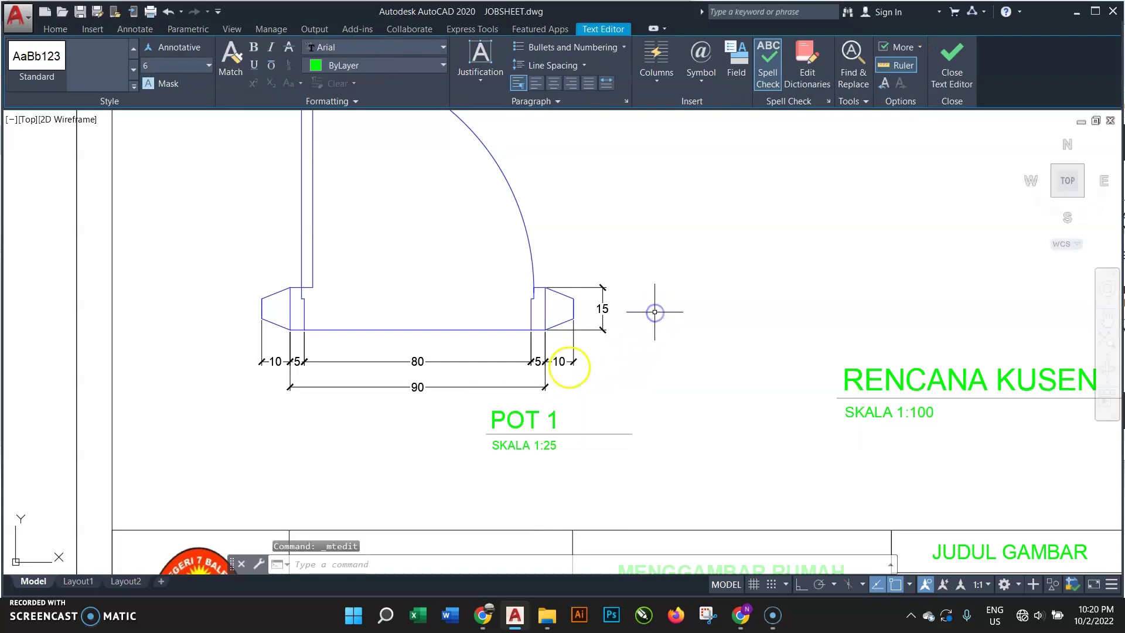
scroll(727, 321, "down", 5)
left_click(716, 357)
left_click(759, 316)
left_click(662, 317)
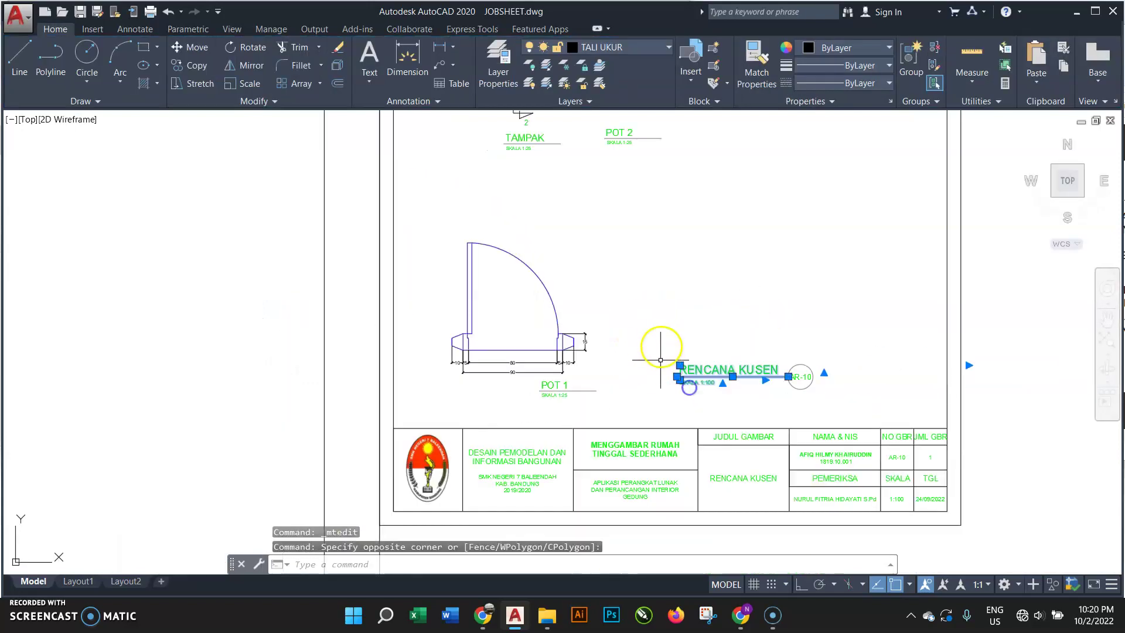
- Delete the RENCANA KUSEN title and its scale note
left_click(829, 390)
scroll(831, 420, "down", 2)
scroll(832, 420, "down", 2)
scroll(721, 373, "up", 2)
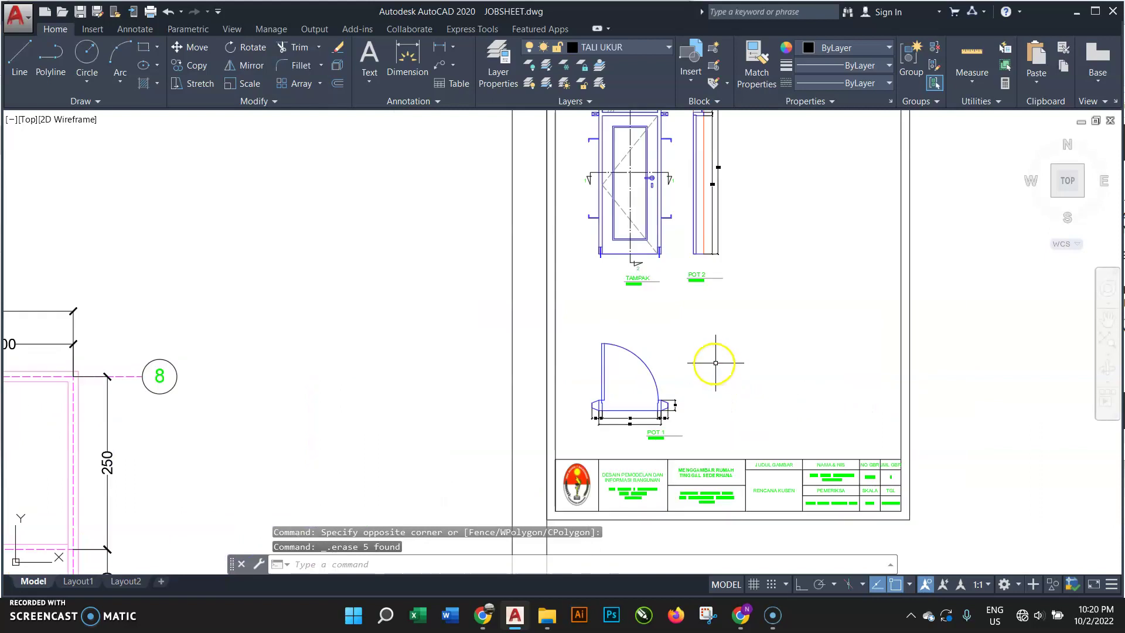
key("Delete")
- Move the POT 1 plan detail and its label lower on the sheet with Ortho on
left_click(562, 337)
left_click(709, 467)
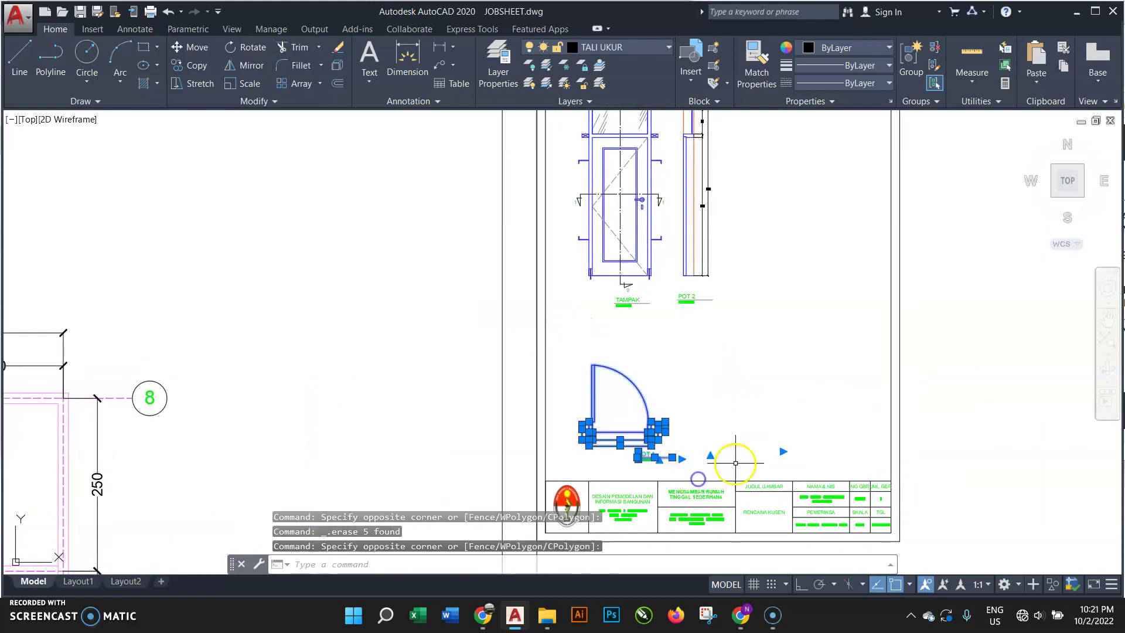
type("m")
key("Return")
left_click(762, 424)
left_click(802, 585)
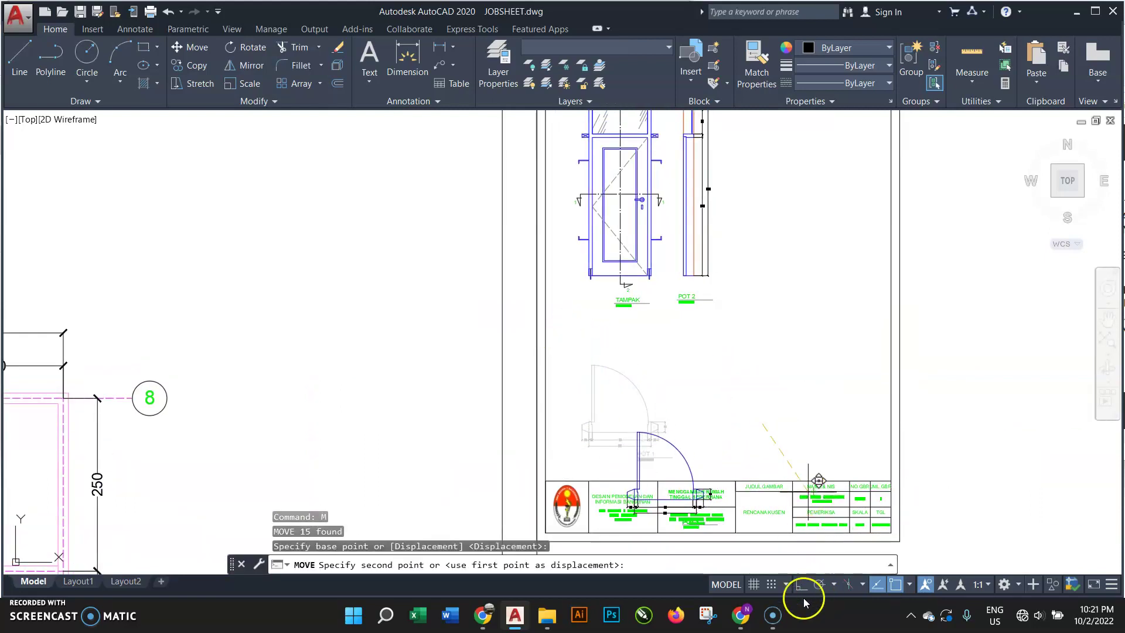
left_click(754, 379)
- Move all the door views and their labels upward, then recentre the kusen sheet
scroll(661, 415, "down", 2)
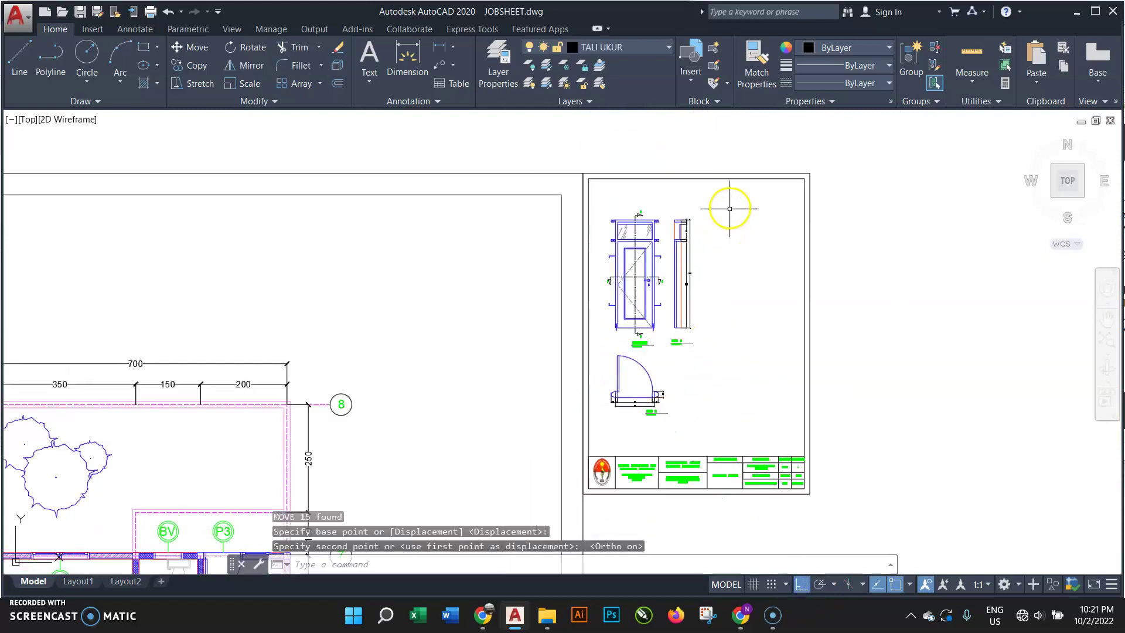
left_click(733, 193)
left_click(594, 448)
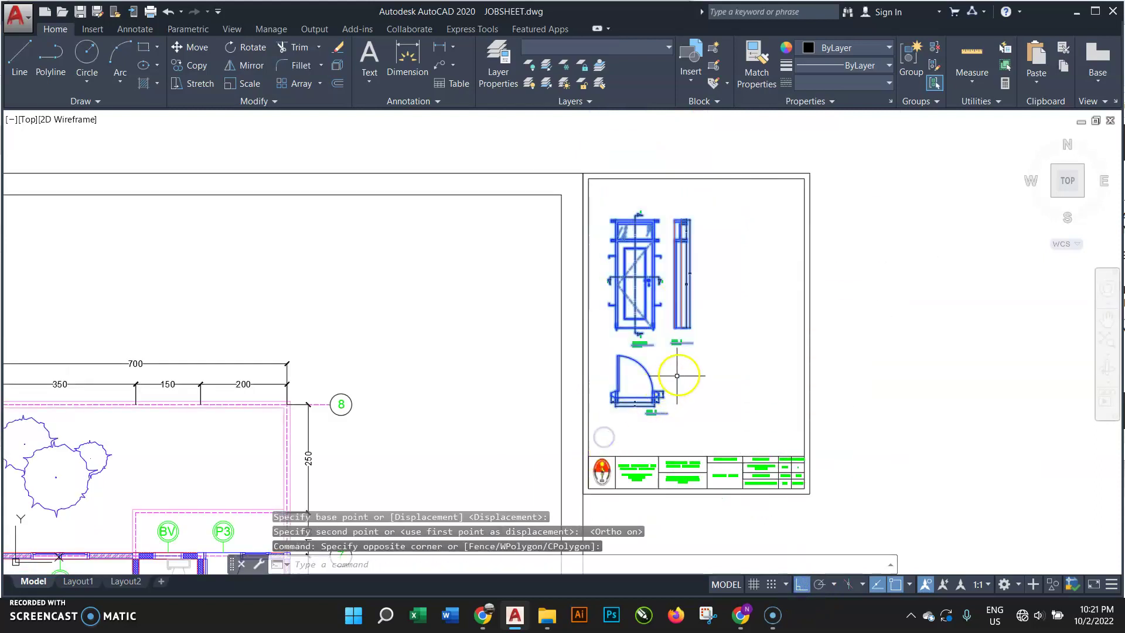
scroll(678, 359, "up", 2)
type("m")
key("Return")
left_click(739, 318)
left_click(739, 282)
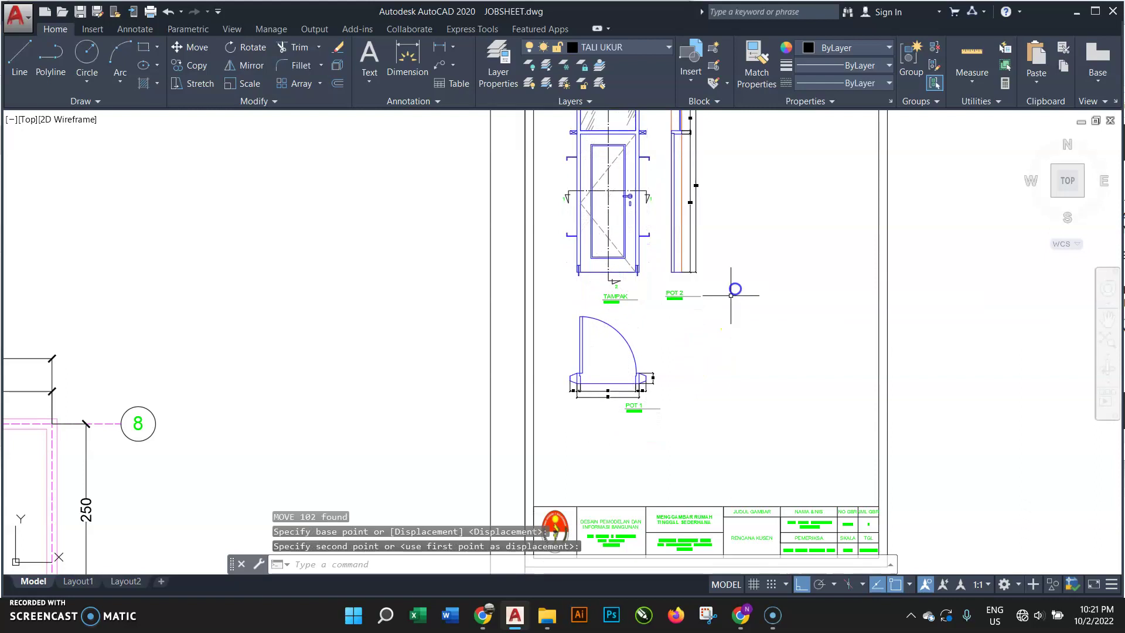
scroll(727, 287, "down", 2)
scroll(644, 239, "up", 2)
scroll(638, 272, "up", 2)
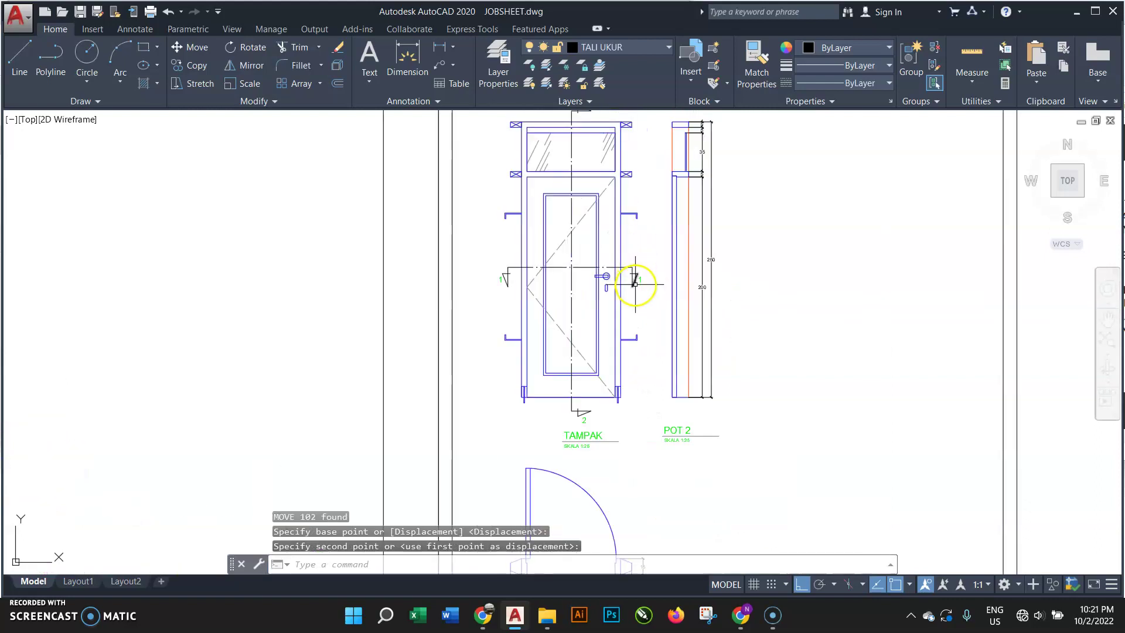
scroll(638, 276, "down", 2)
middle_click_drag(636, 282, 607, 279)
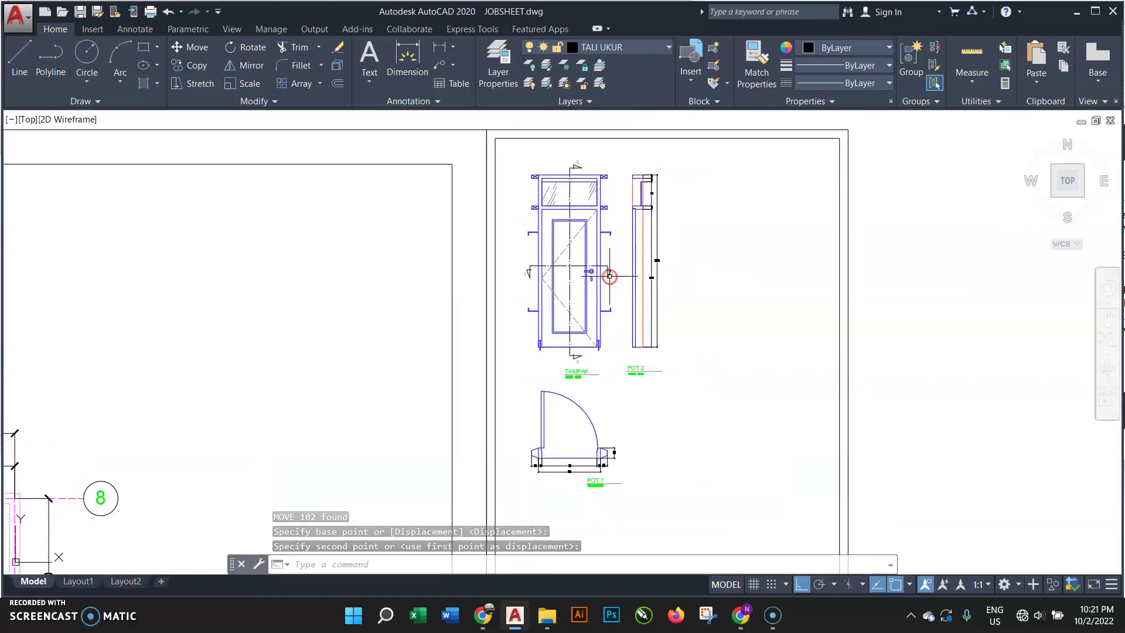
scroll(563, 404, "down", 10)
scroll(420, 206, "up", 2)
scroll(460, 407, "up", 1)
scroll(460, 407, "up", 1)
scroll(369, 336, "up", 6)
scroll(302, 405, "up", 1)
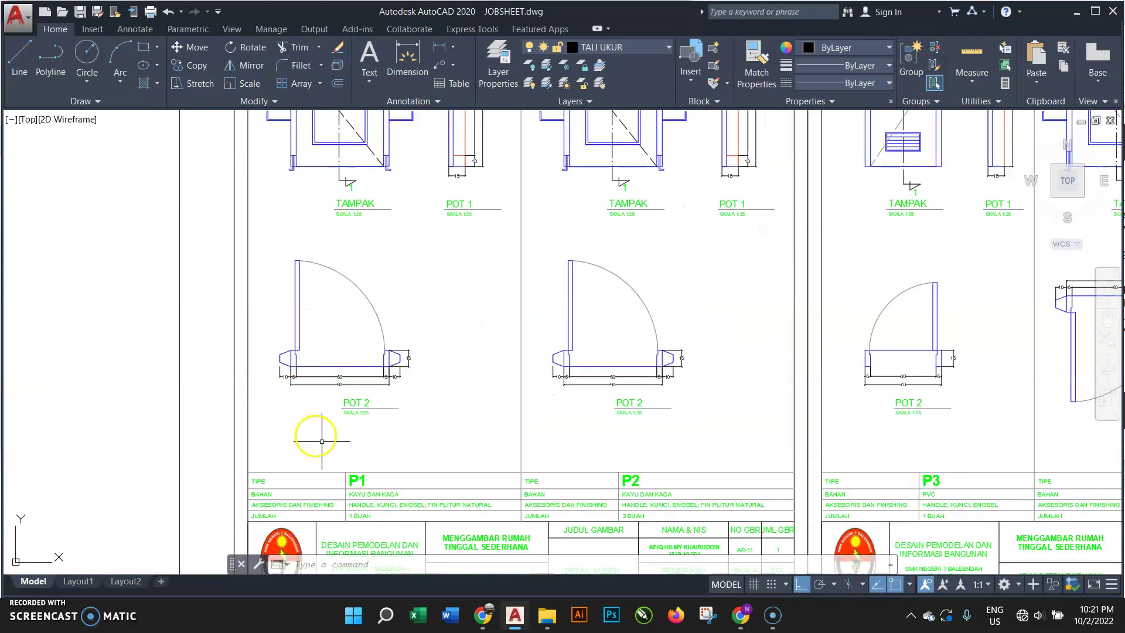
middle_click_drag(326, 459, 337, 418)
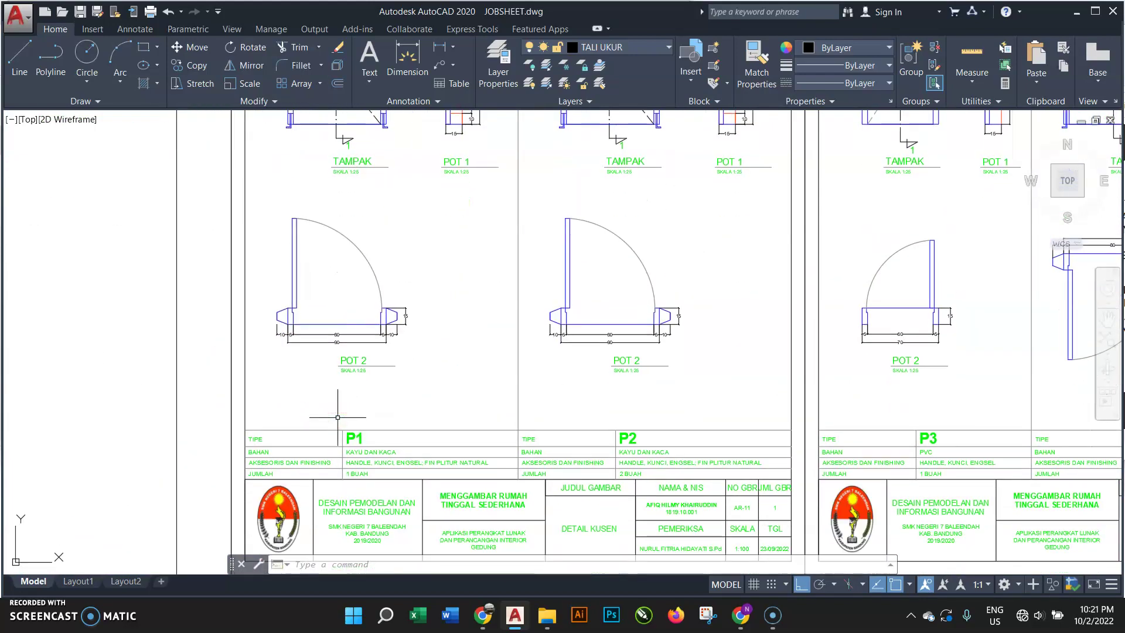
scroll(326, 450, "up", 2)
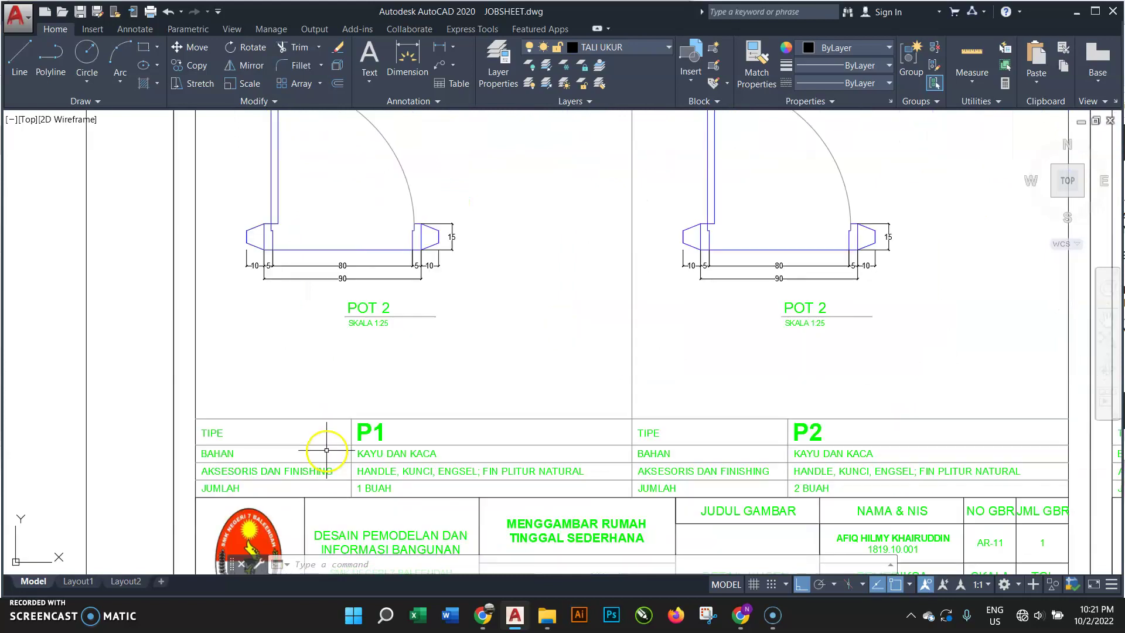
scroll(226, 433, "up", 2)
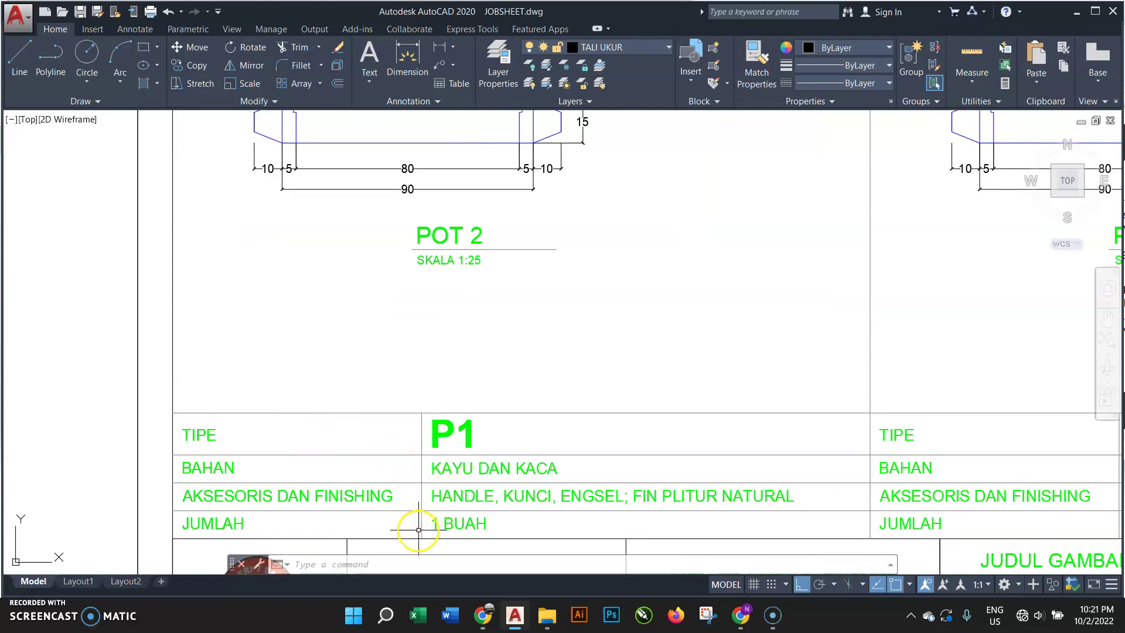
scroll(416, 531, "down", 2)
scroll(415, 531, "down", 4)
mouse_move(676, 352)
middle_mouse_down()
mouse_move(640, 364)
mouse_move(413, 344)
middle_mouse_up()
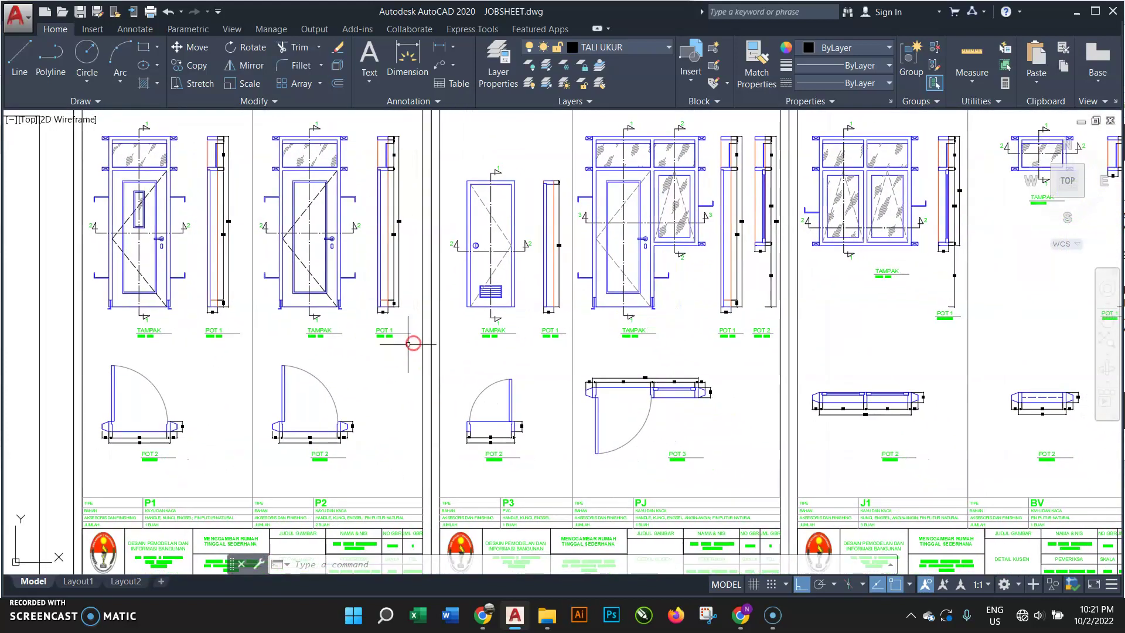
scroll(413, 344, "down", 3)
scroll(452, 333, "up", 3)
middle_click_drag(454, 328, 473, 328)
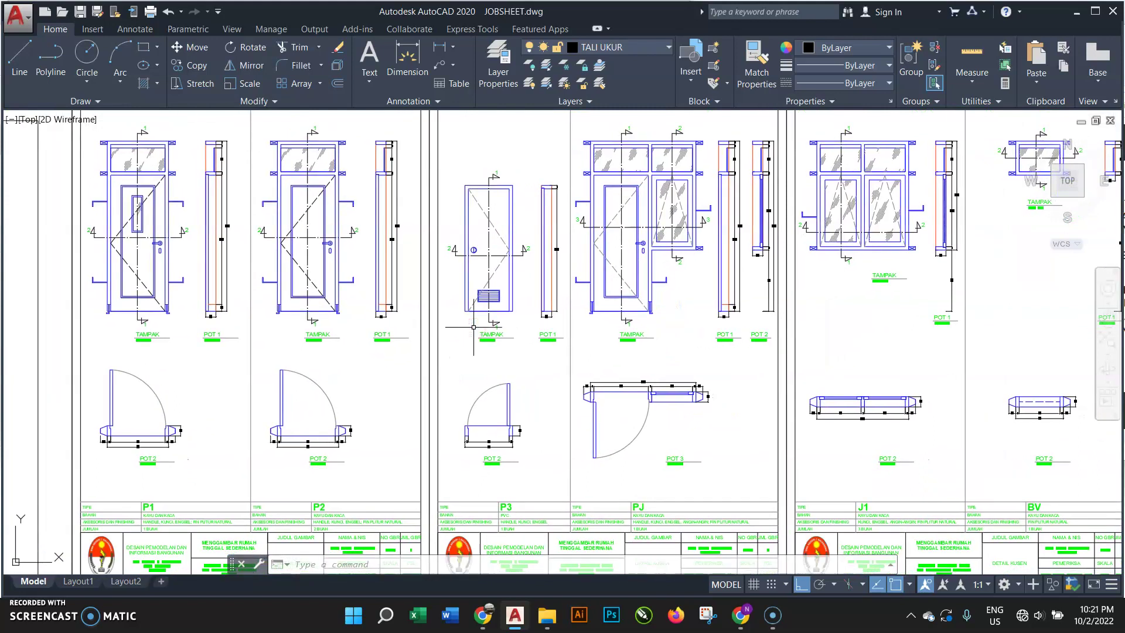